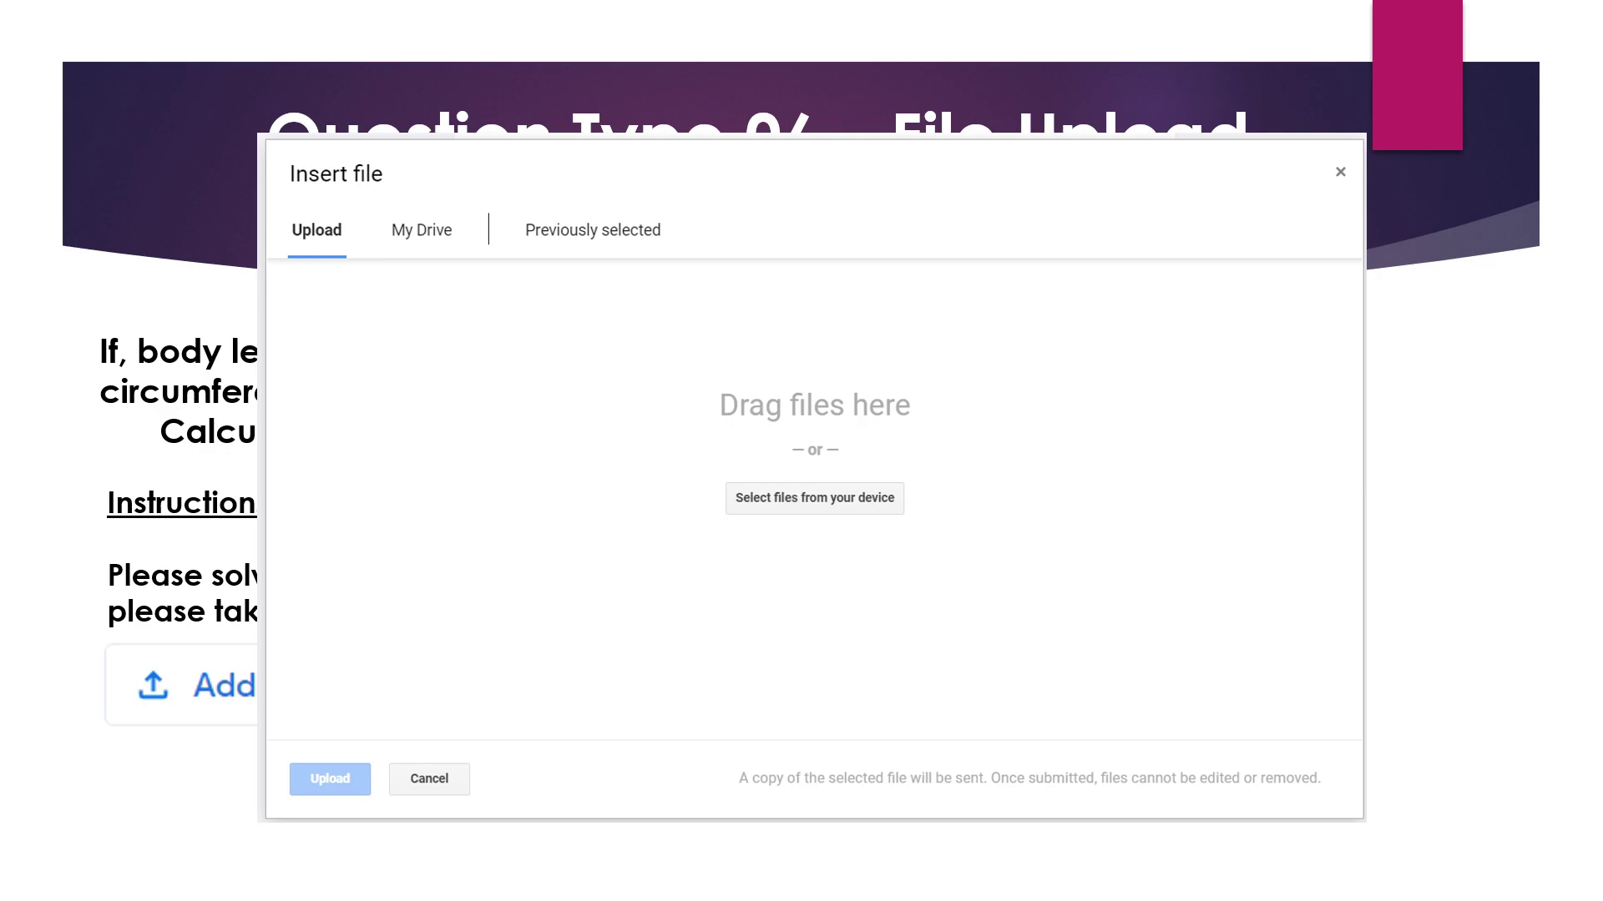
Play the rest of the slide show through the "Question Type 07 – Add Video" slide and exit it.
click(1542, 388)
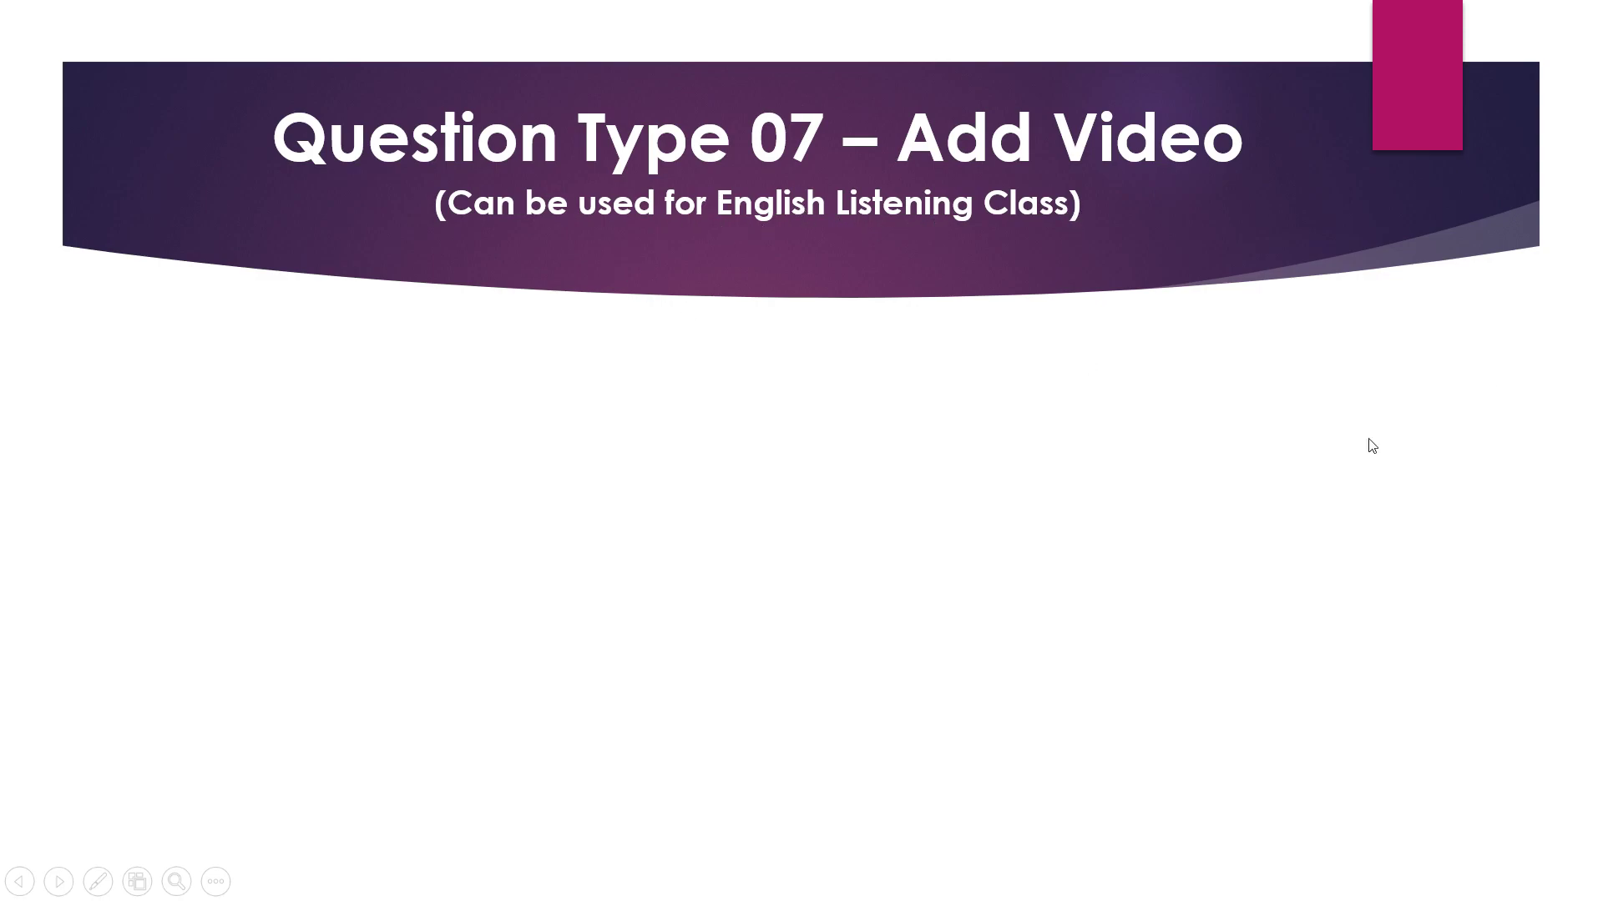
click(1550, 474)
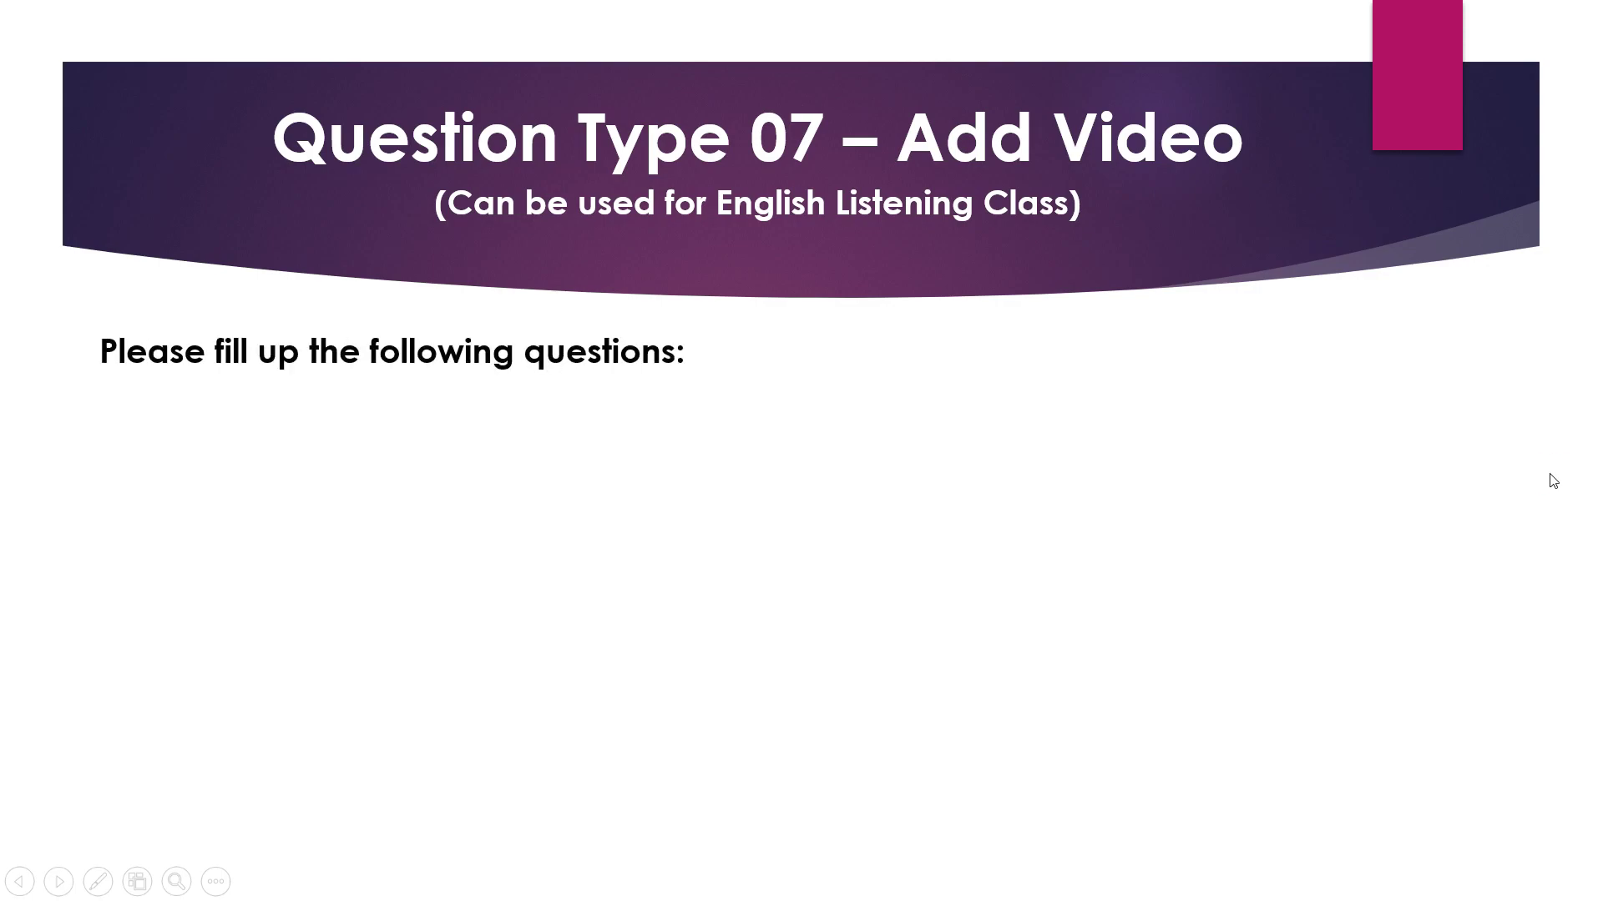
click(1542, 479)
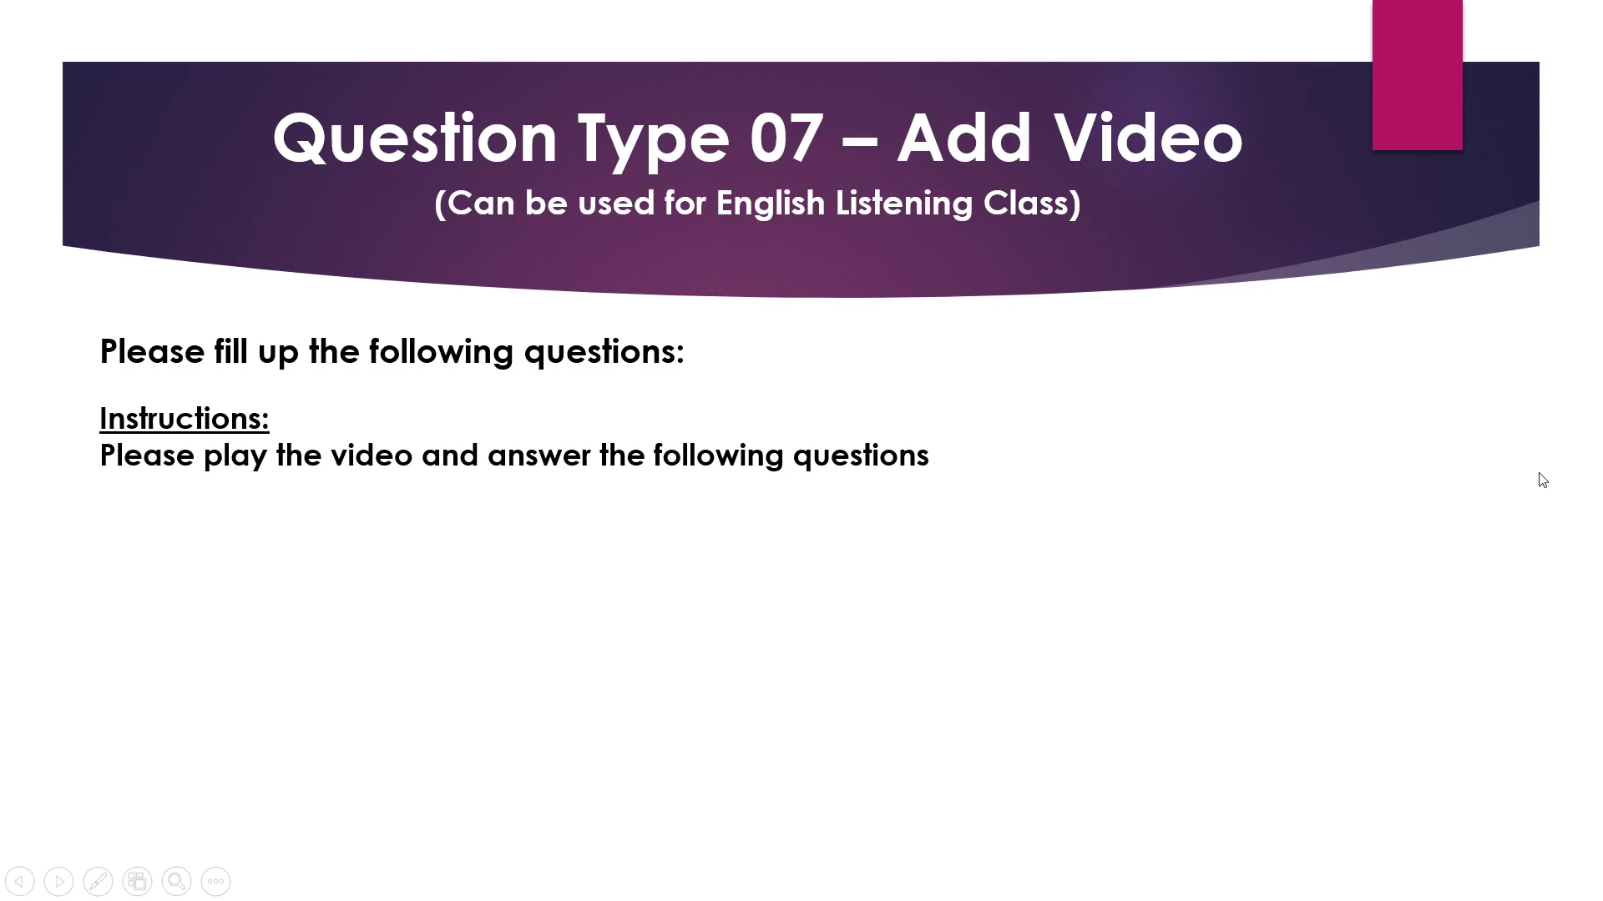
click(1541, 480)
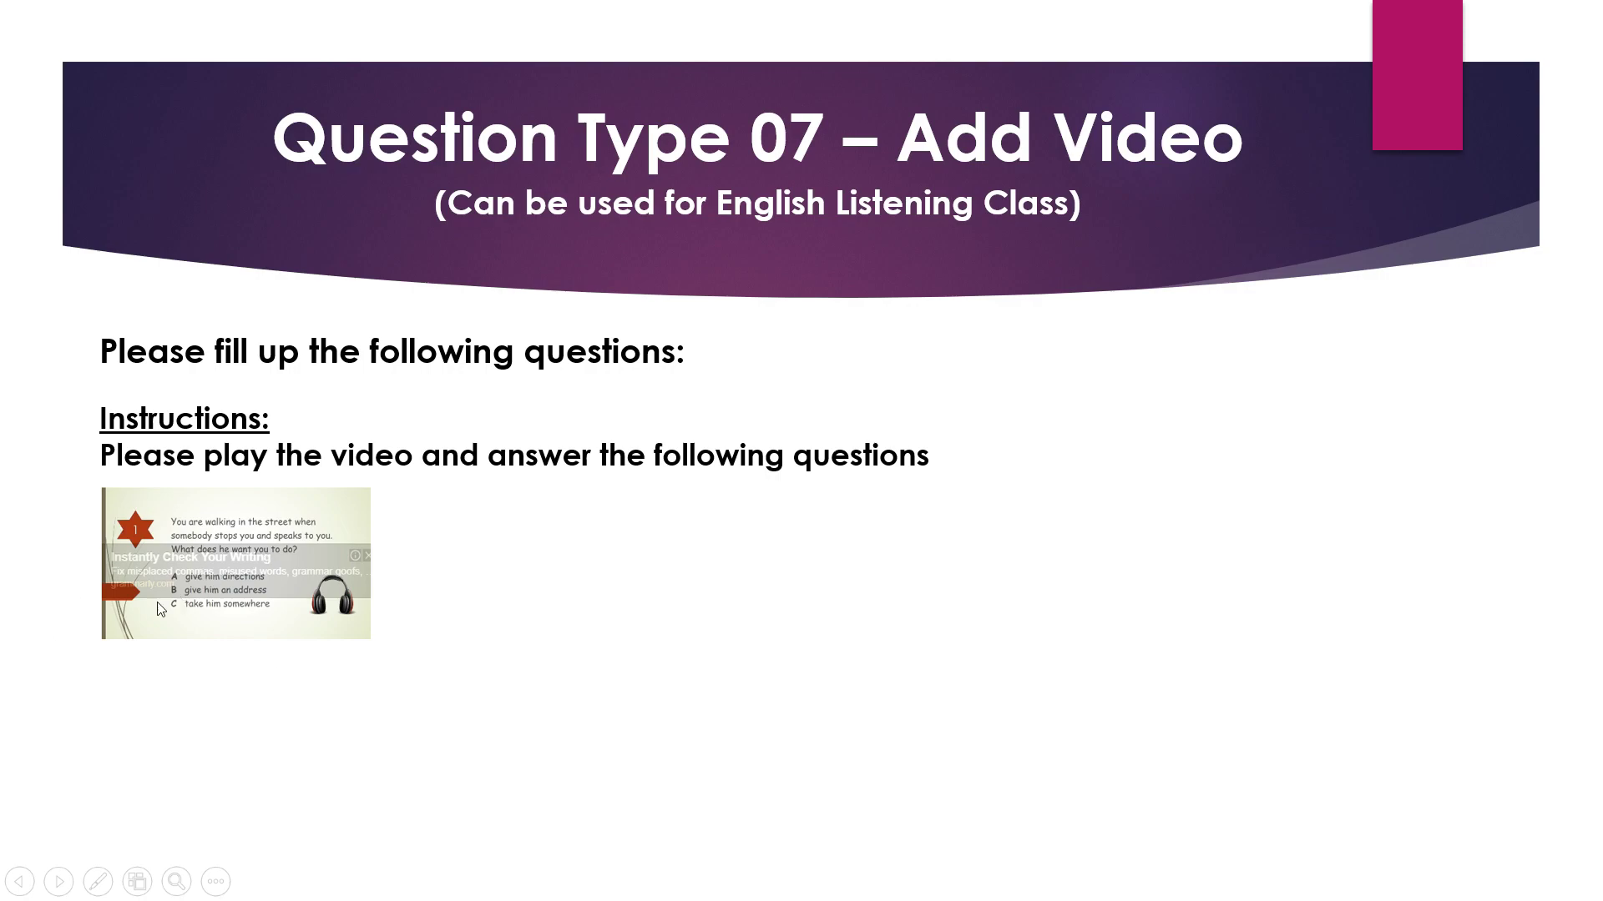
click(1231, 510)
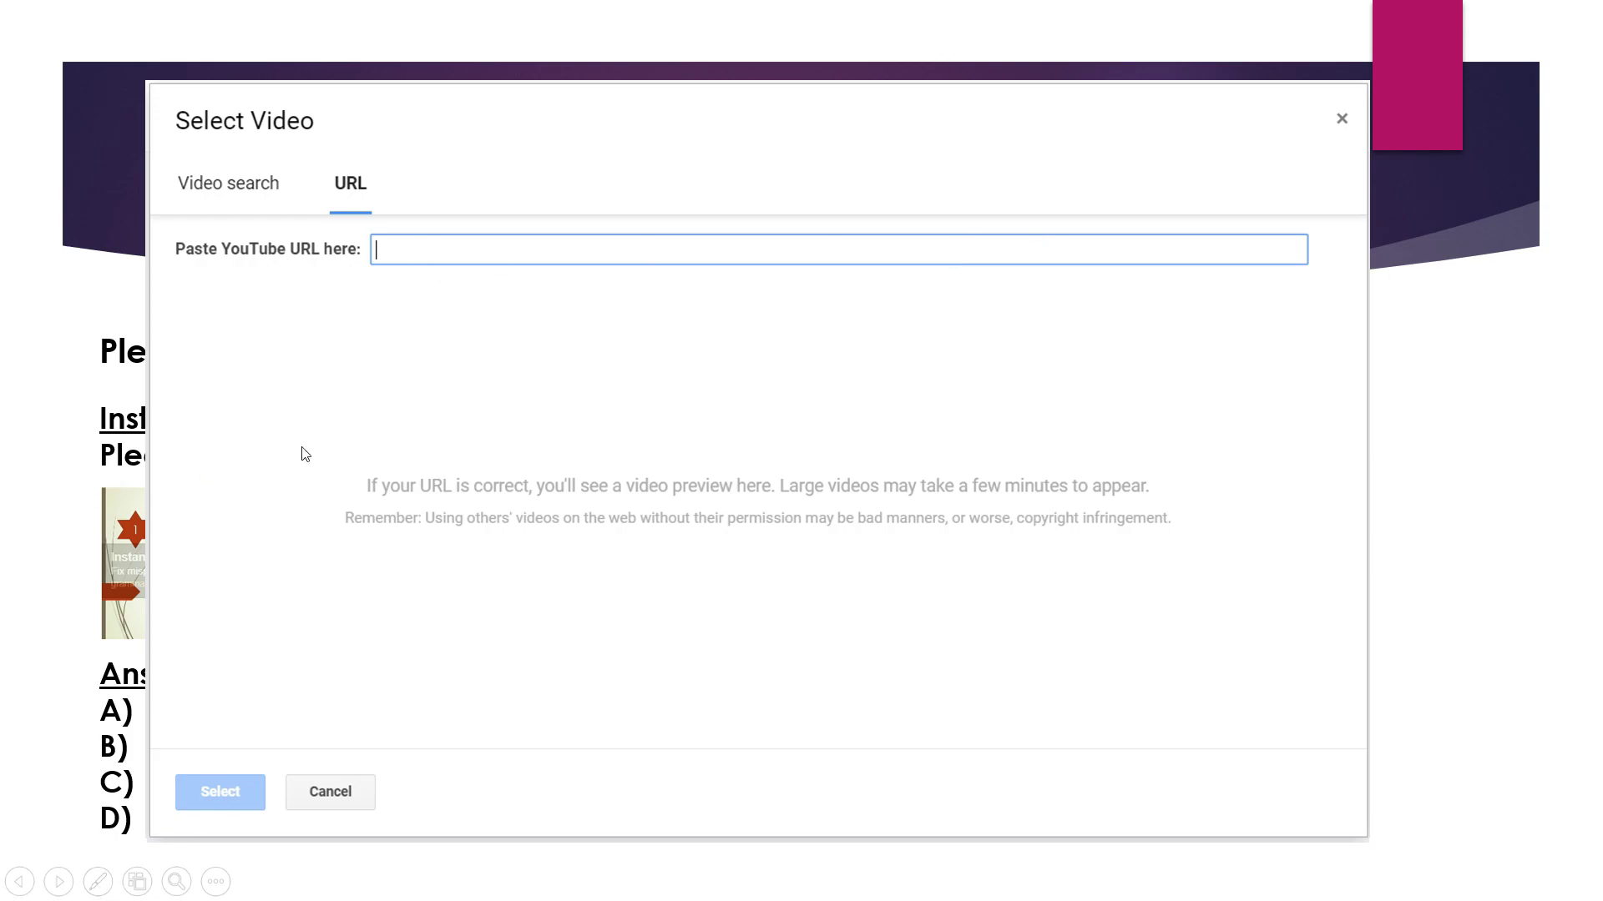
click(1428, 572)
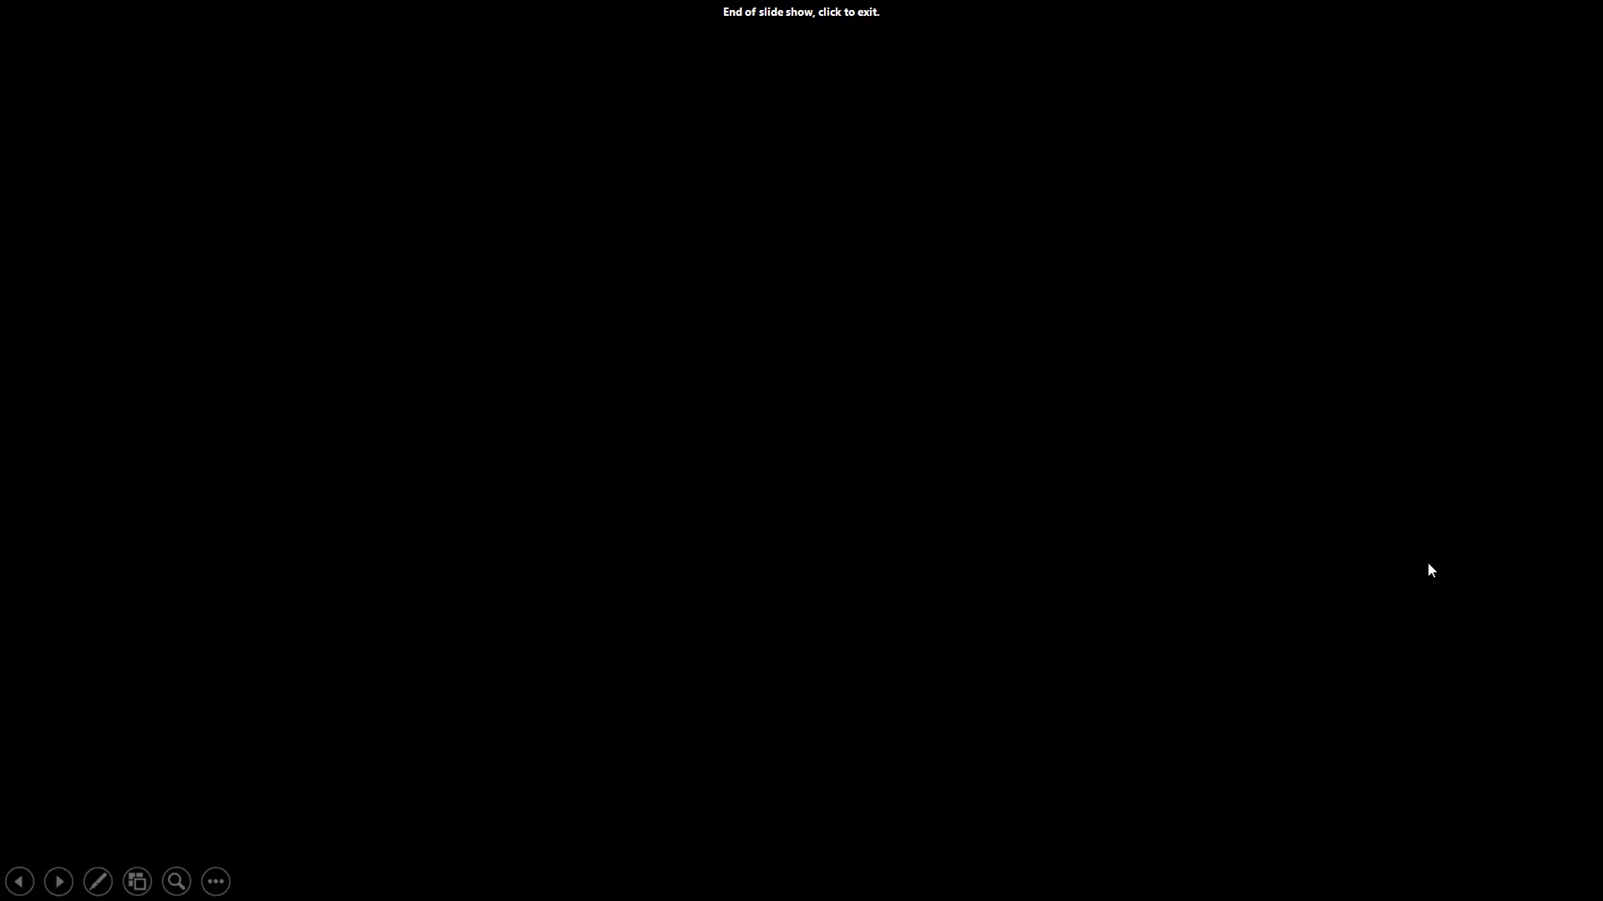
click(1428, 571)
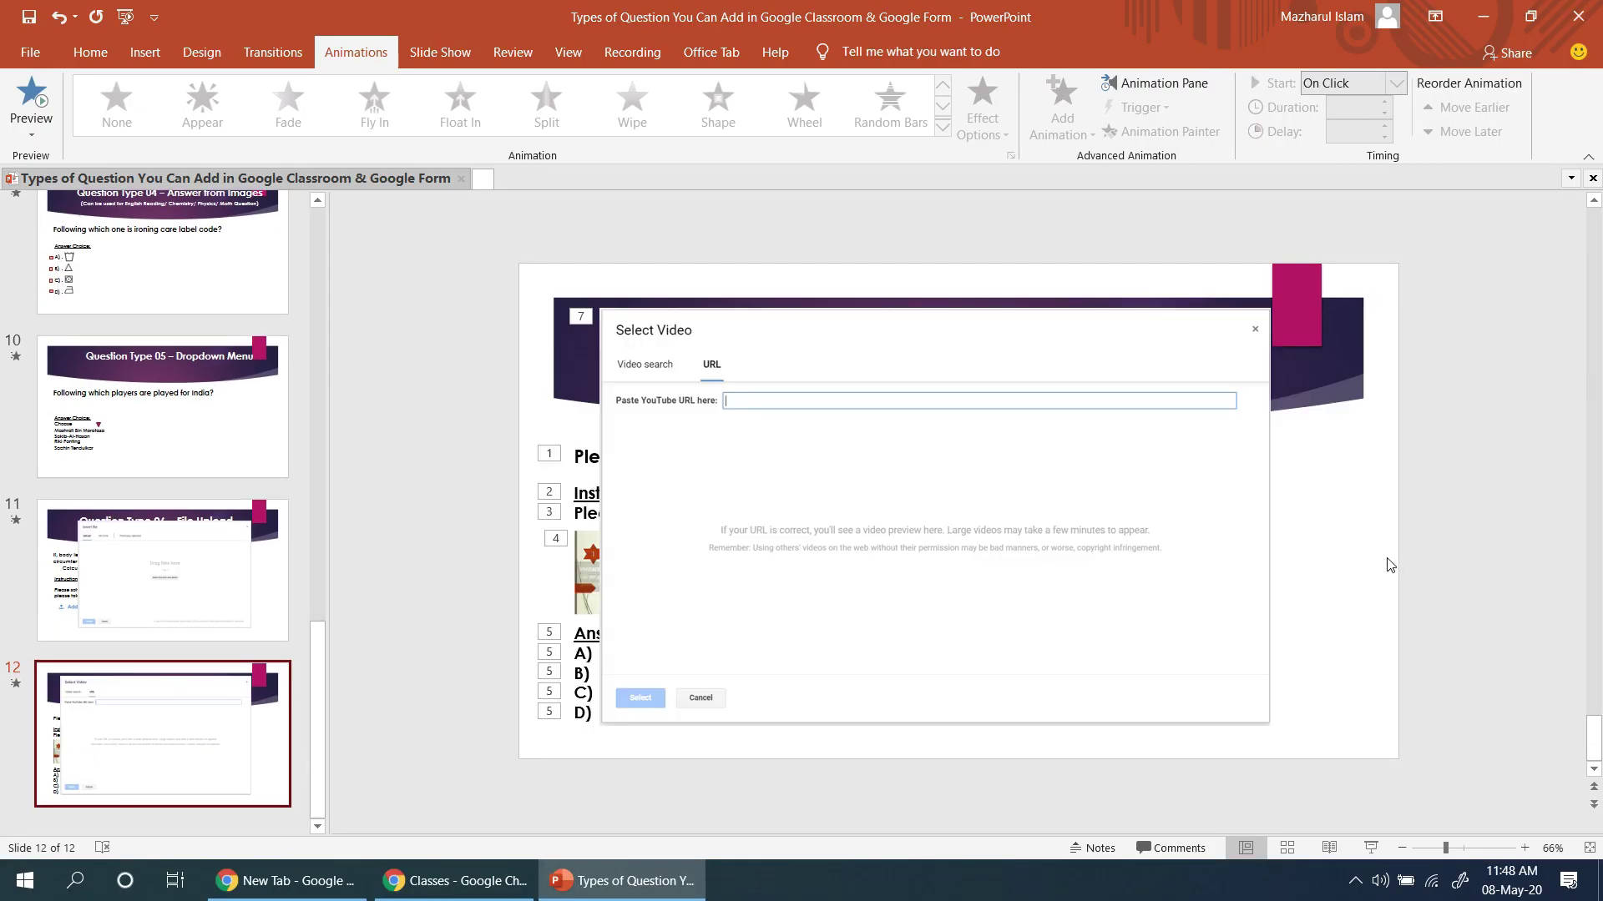
Switch to Google Classroom in Chrome and create a quiz assignment in the Demo EXAM class.
click(450, 884)
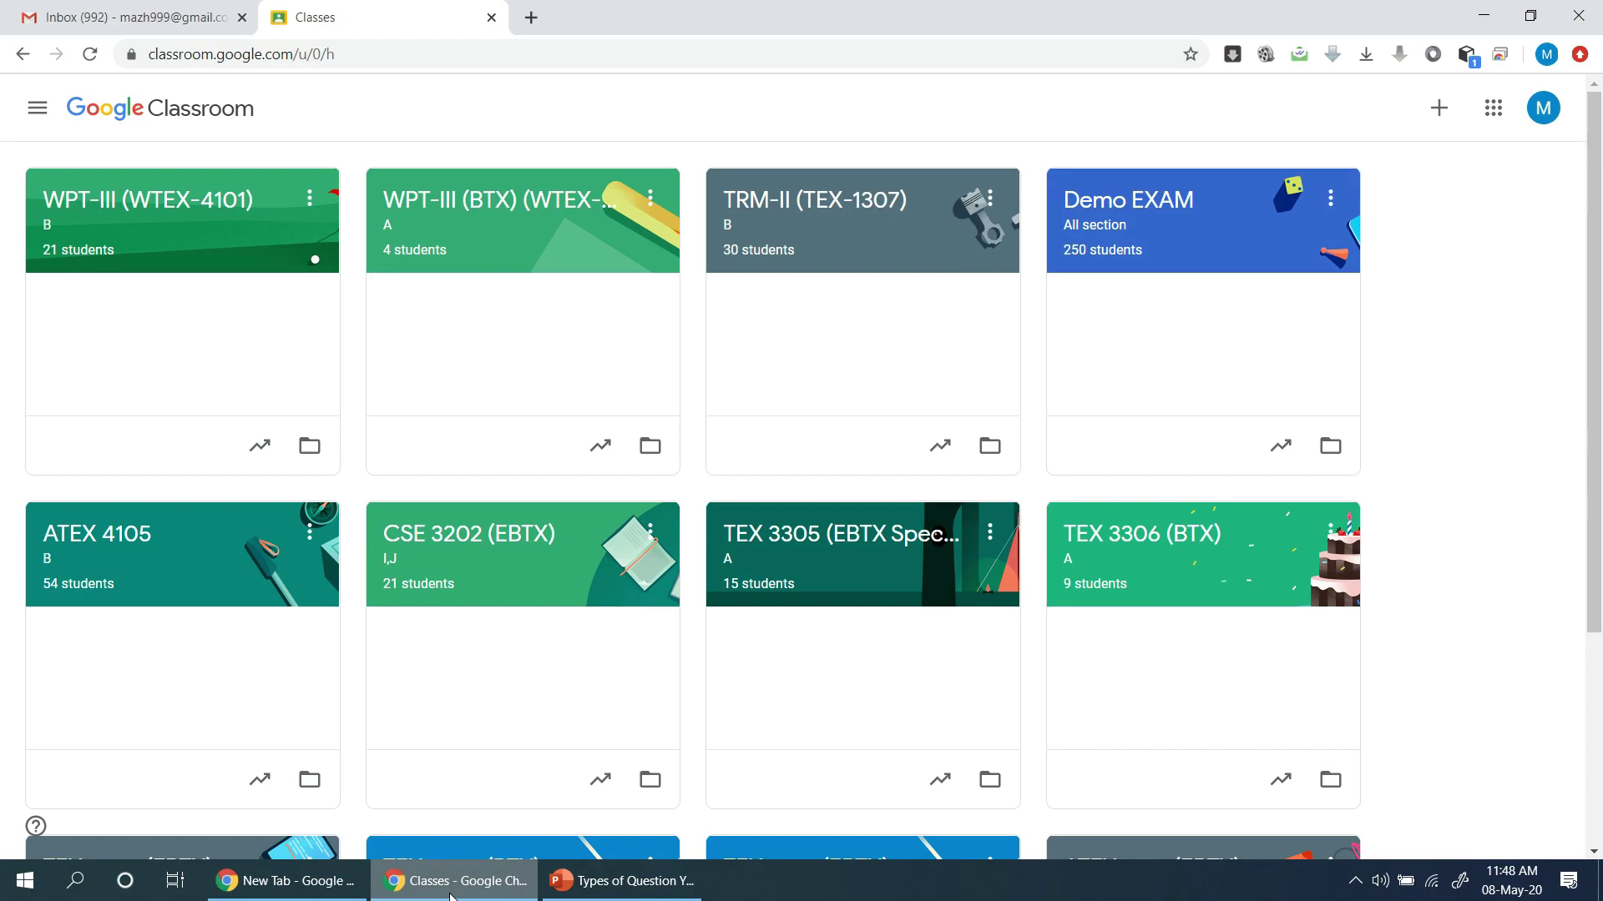
click(1144, 196)
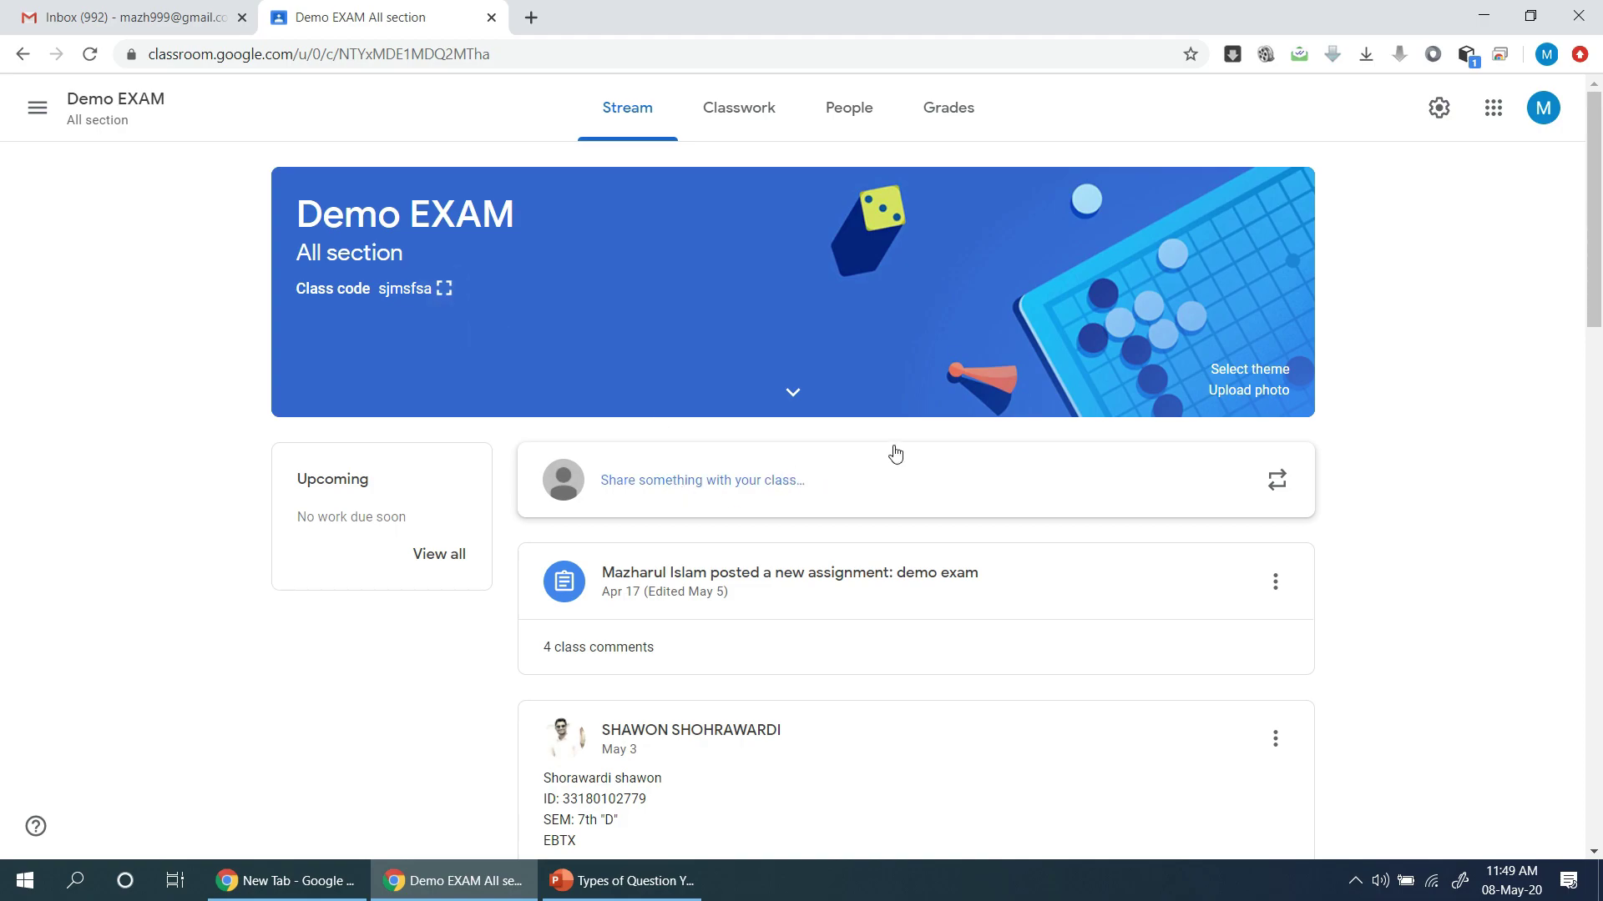
click(722, 125)
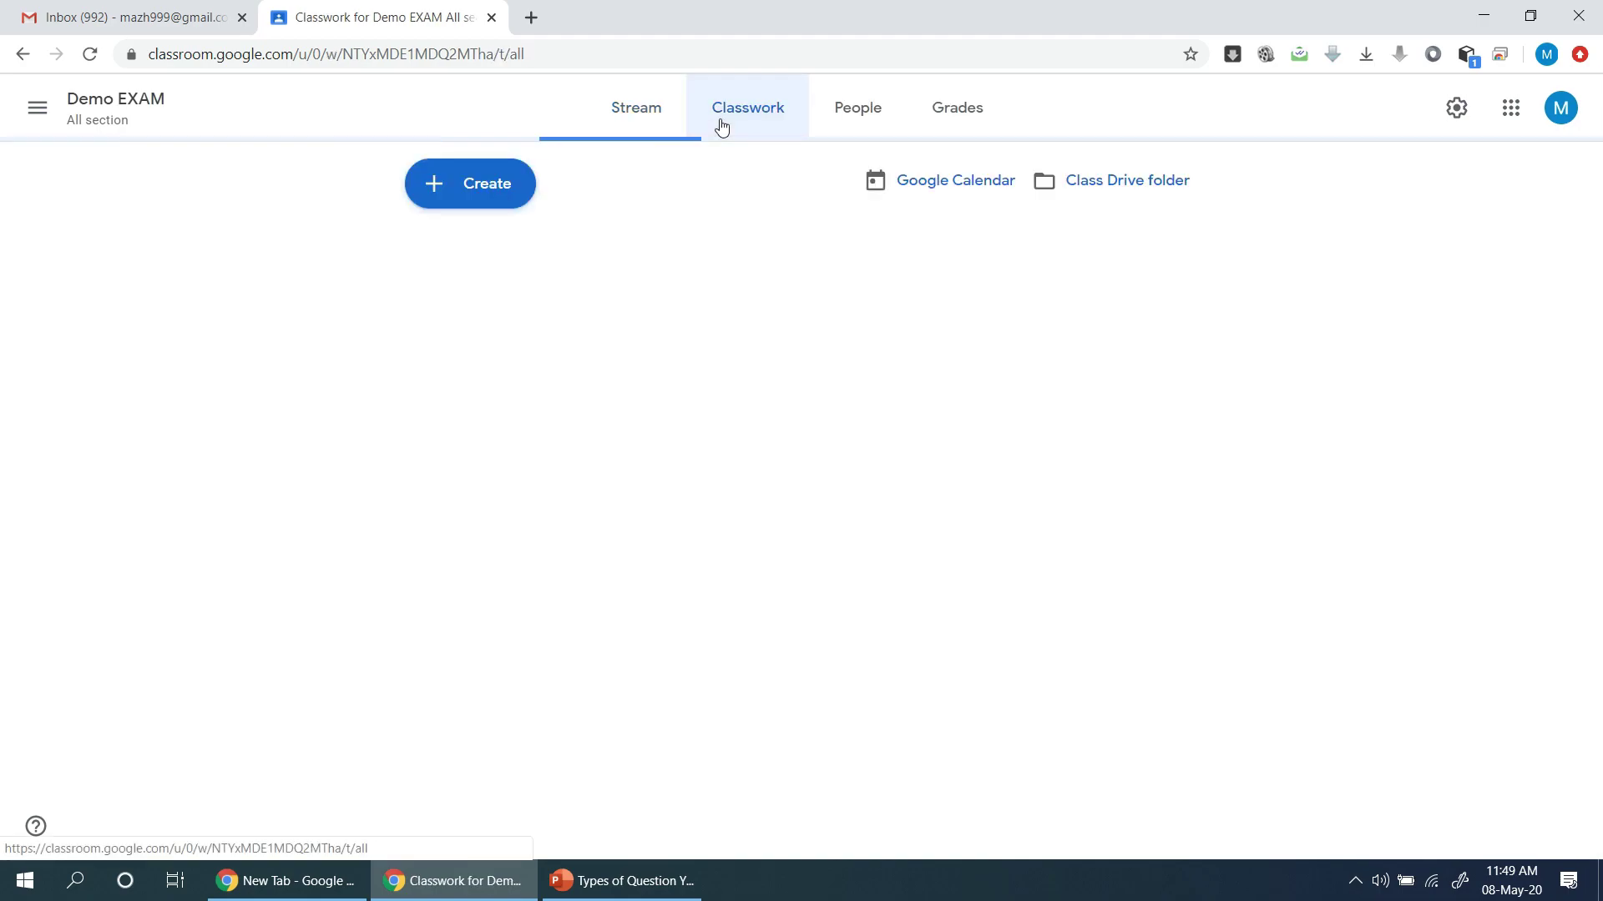
click(506, 185)
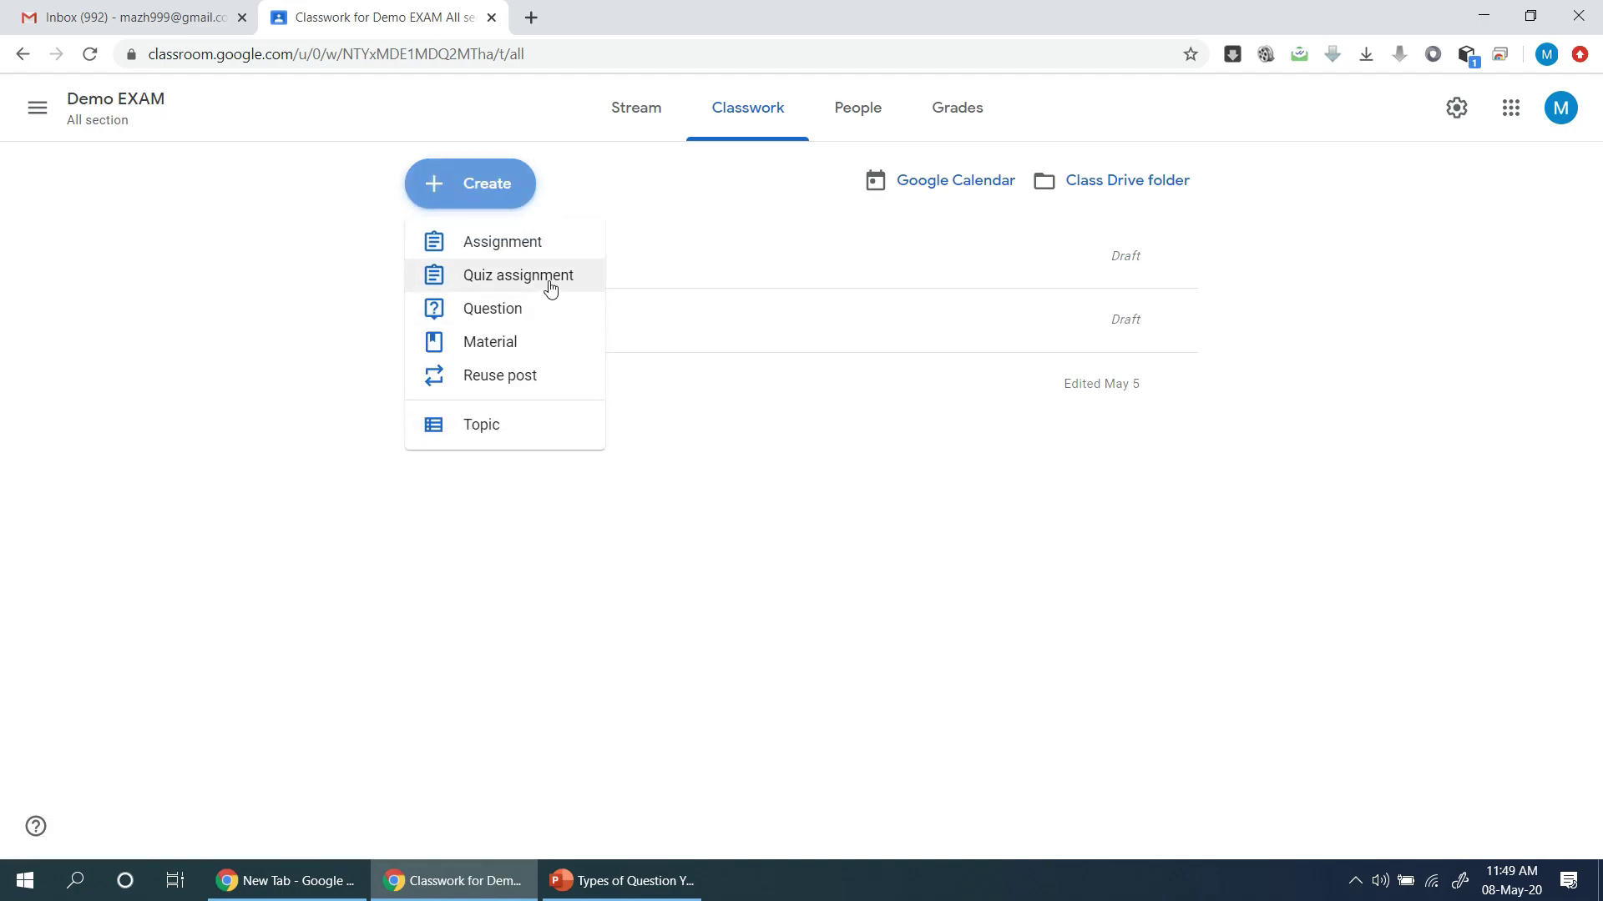
click(549, 288)
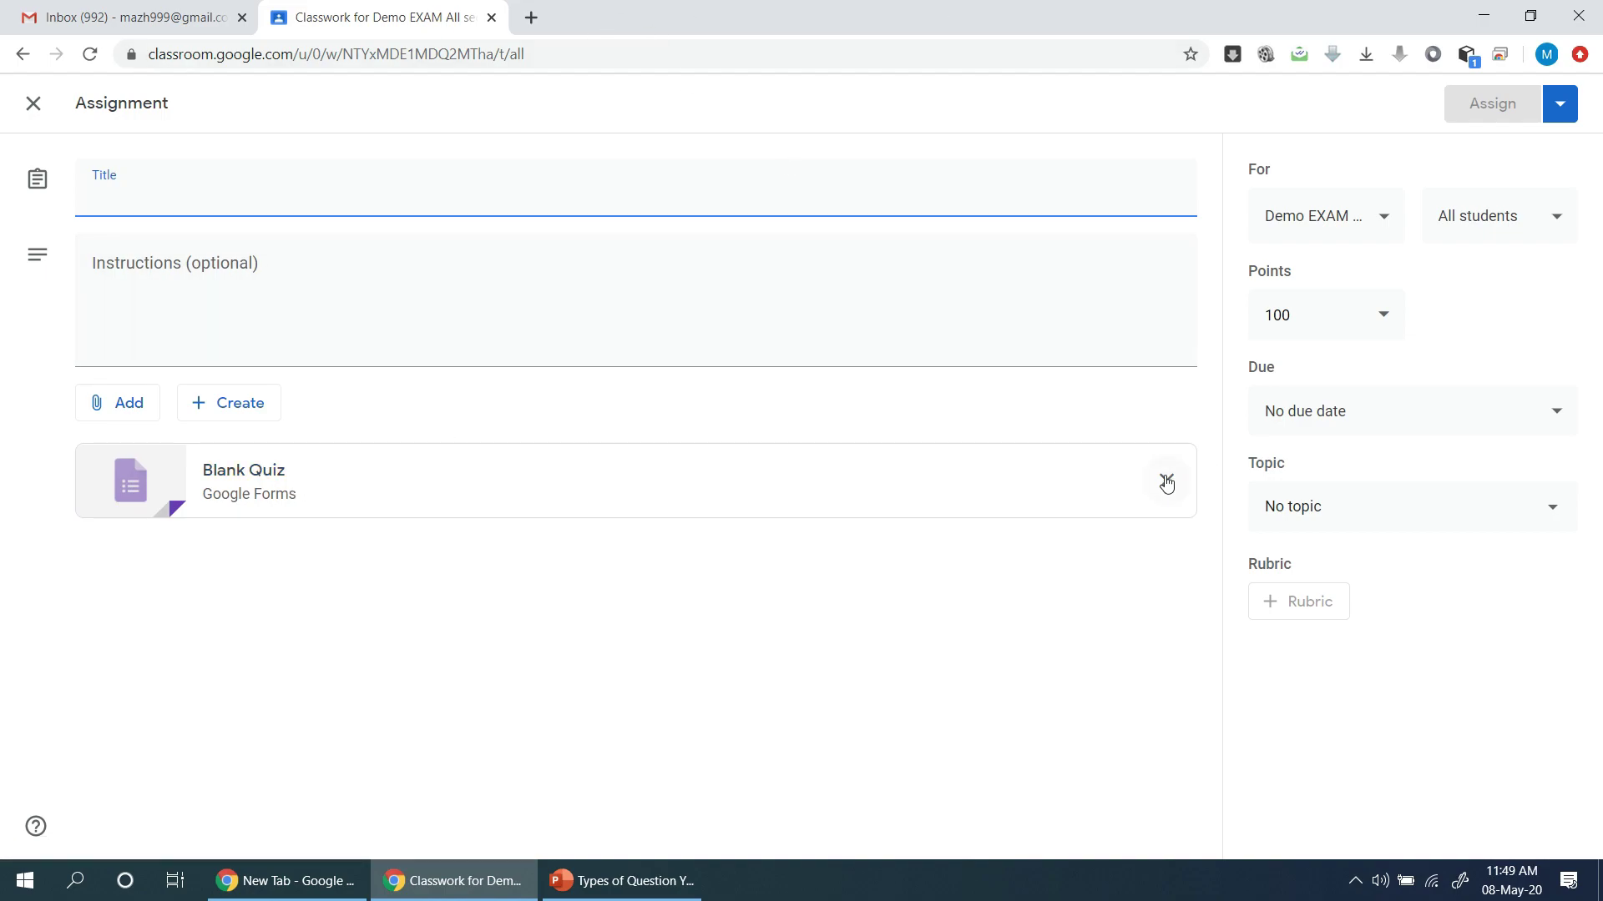
Browse the recent Google Drive files available to attach to the assignment, then close the file picker without adding any.
click(124, 409)
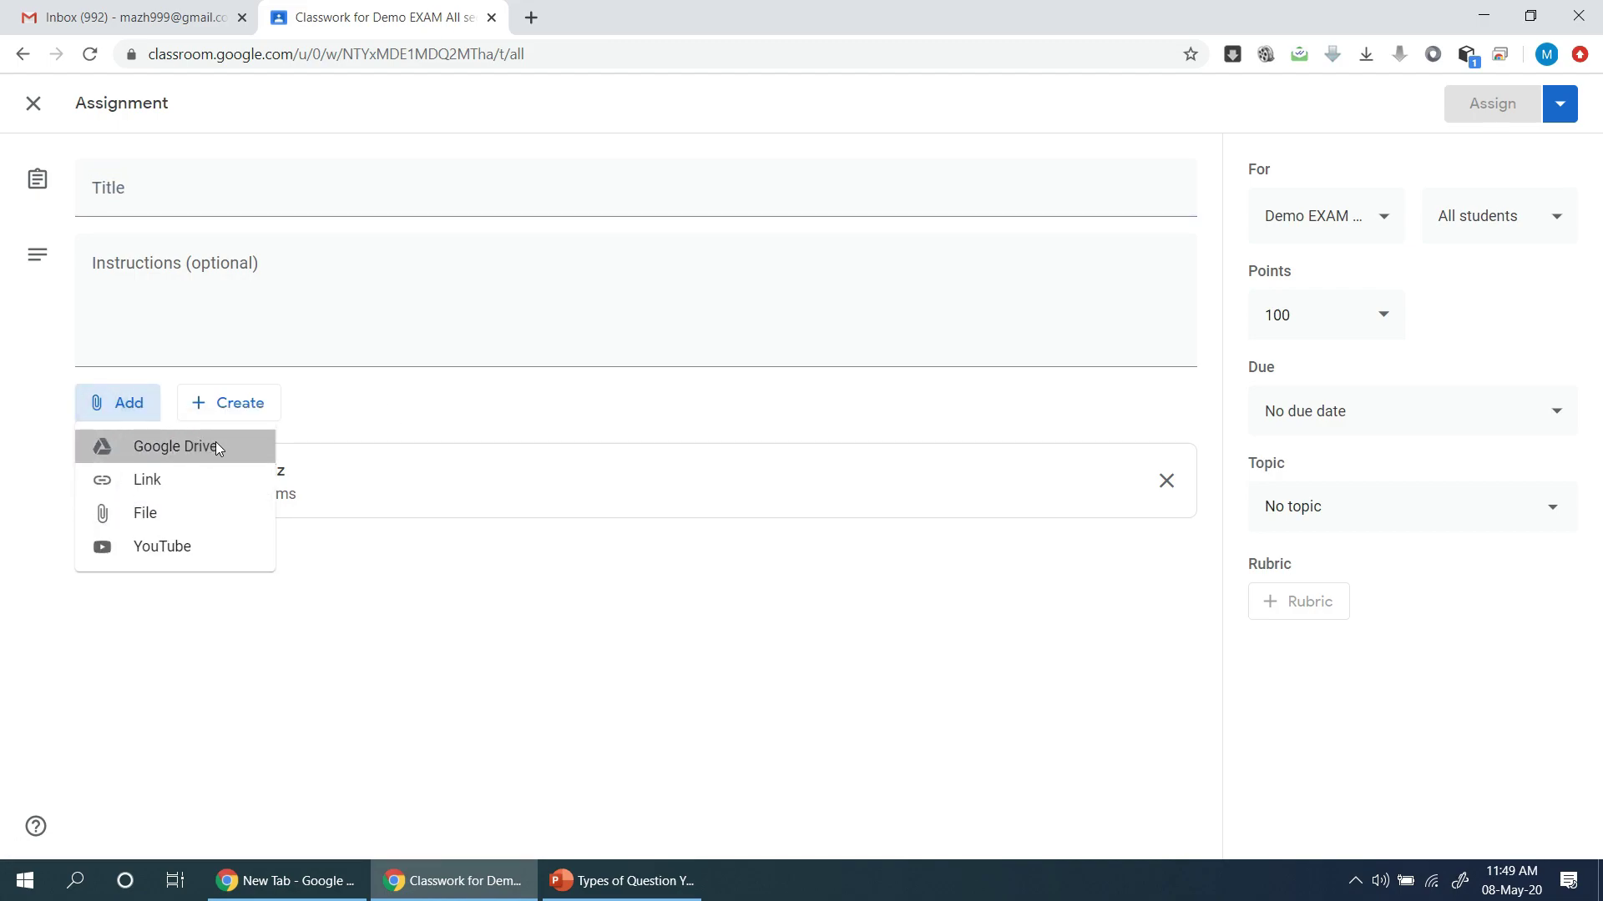
click(214, 451)
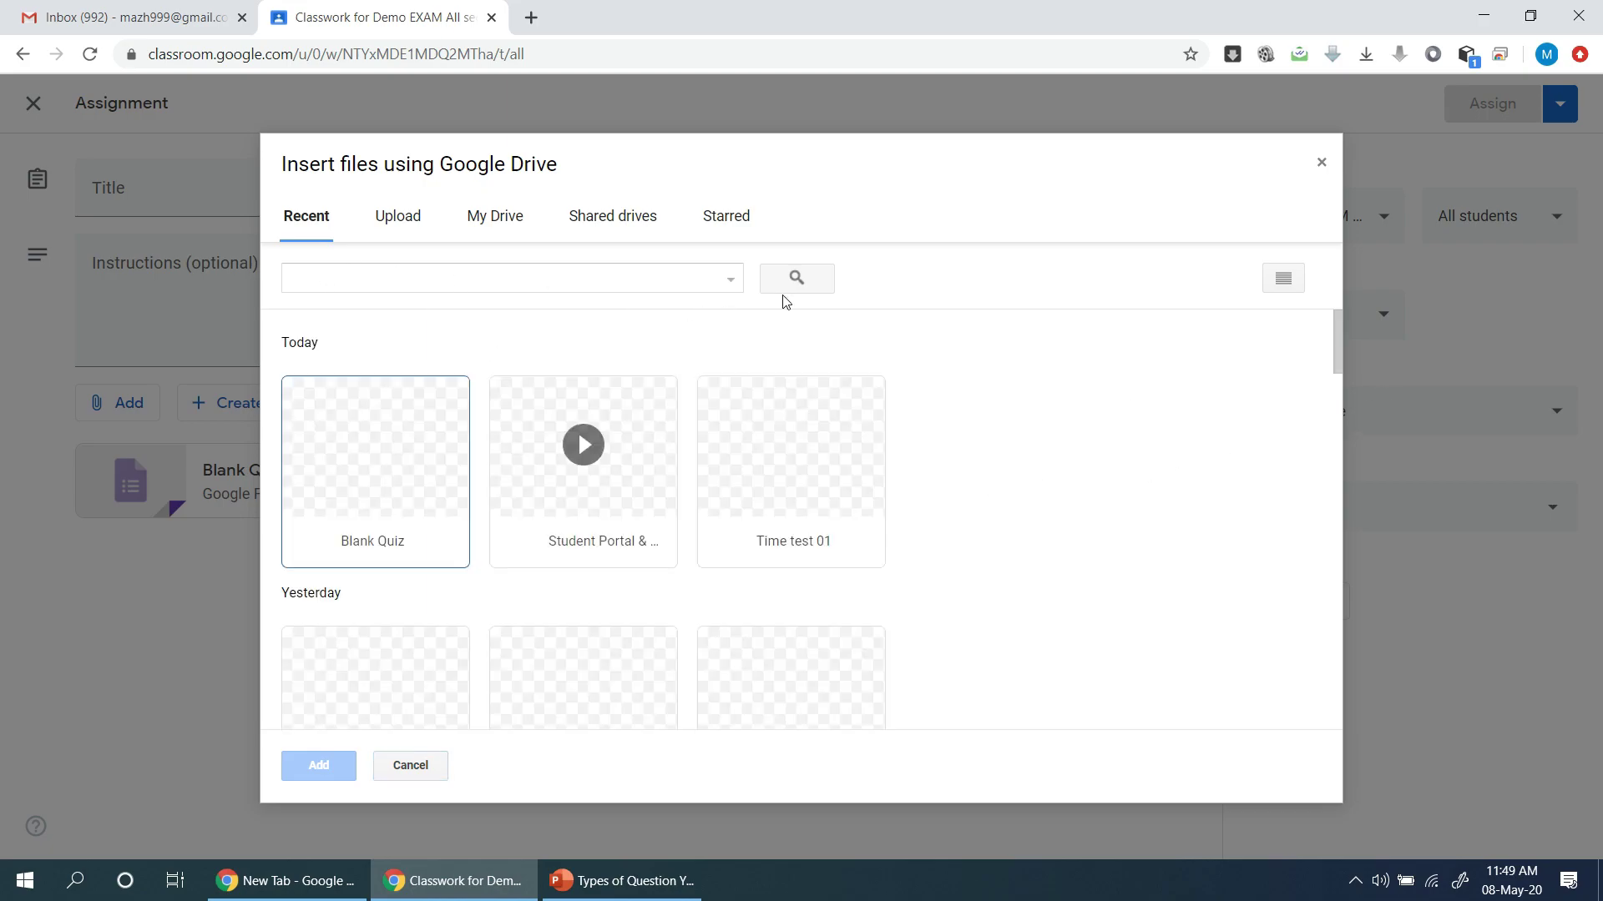
scroll(1005, 454, down, 10)
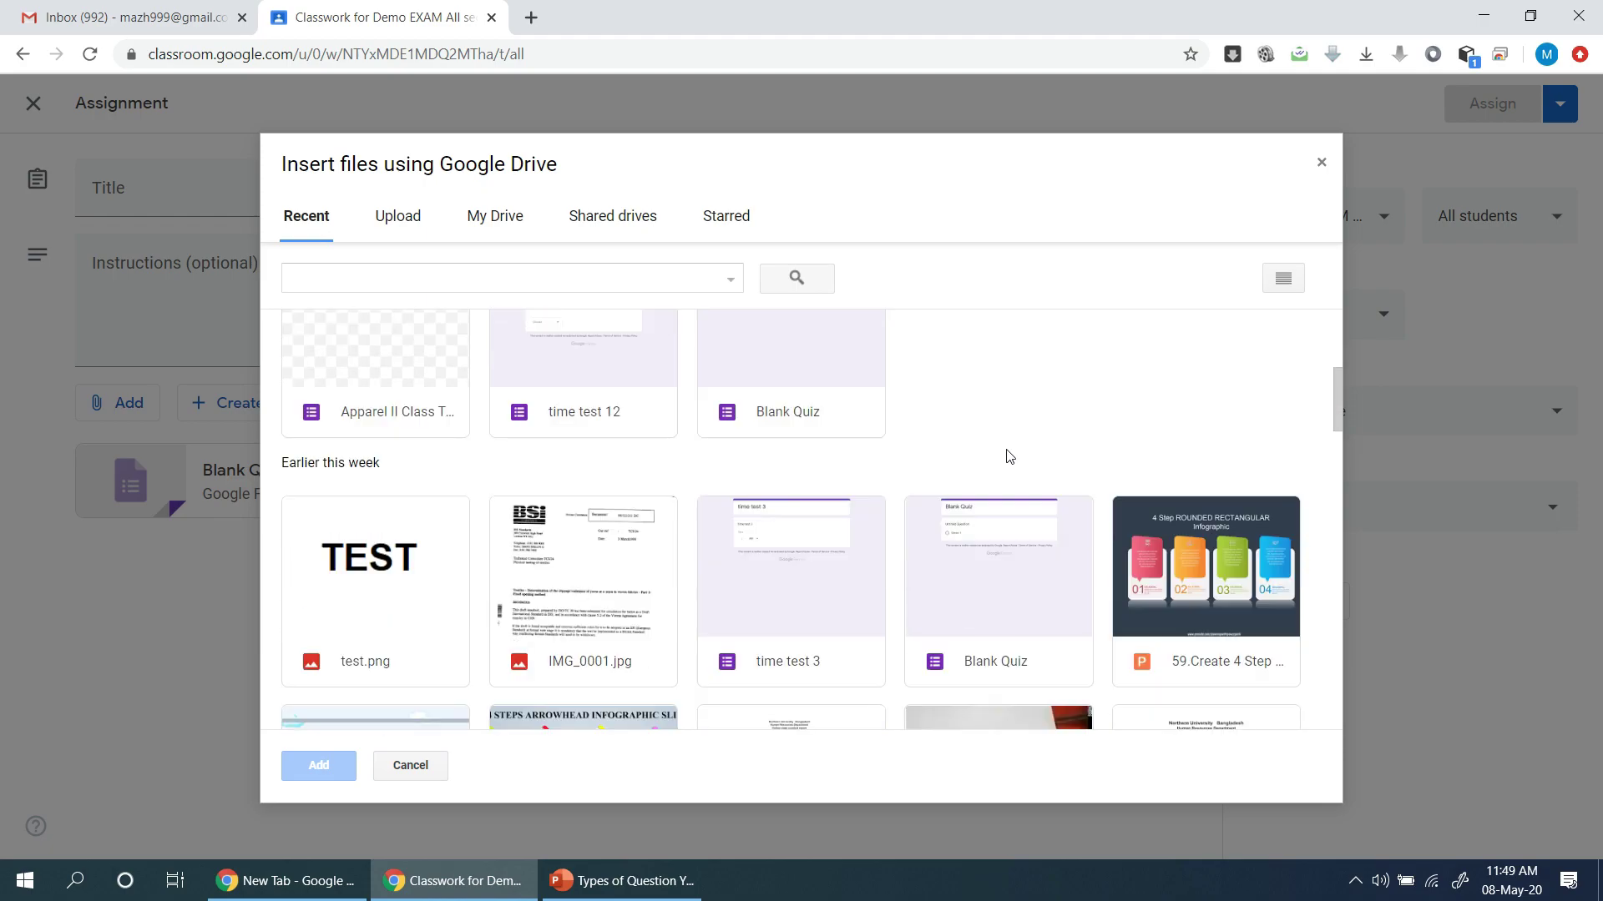
scroll(1007, 456, up, 5)
scroll(1007, 456, up, 5)
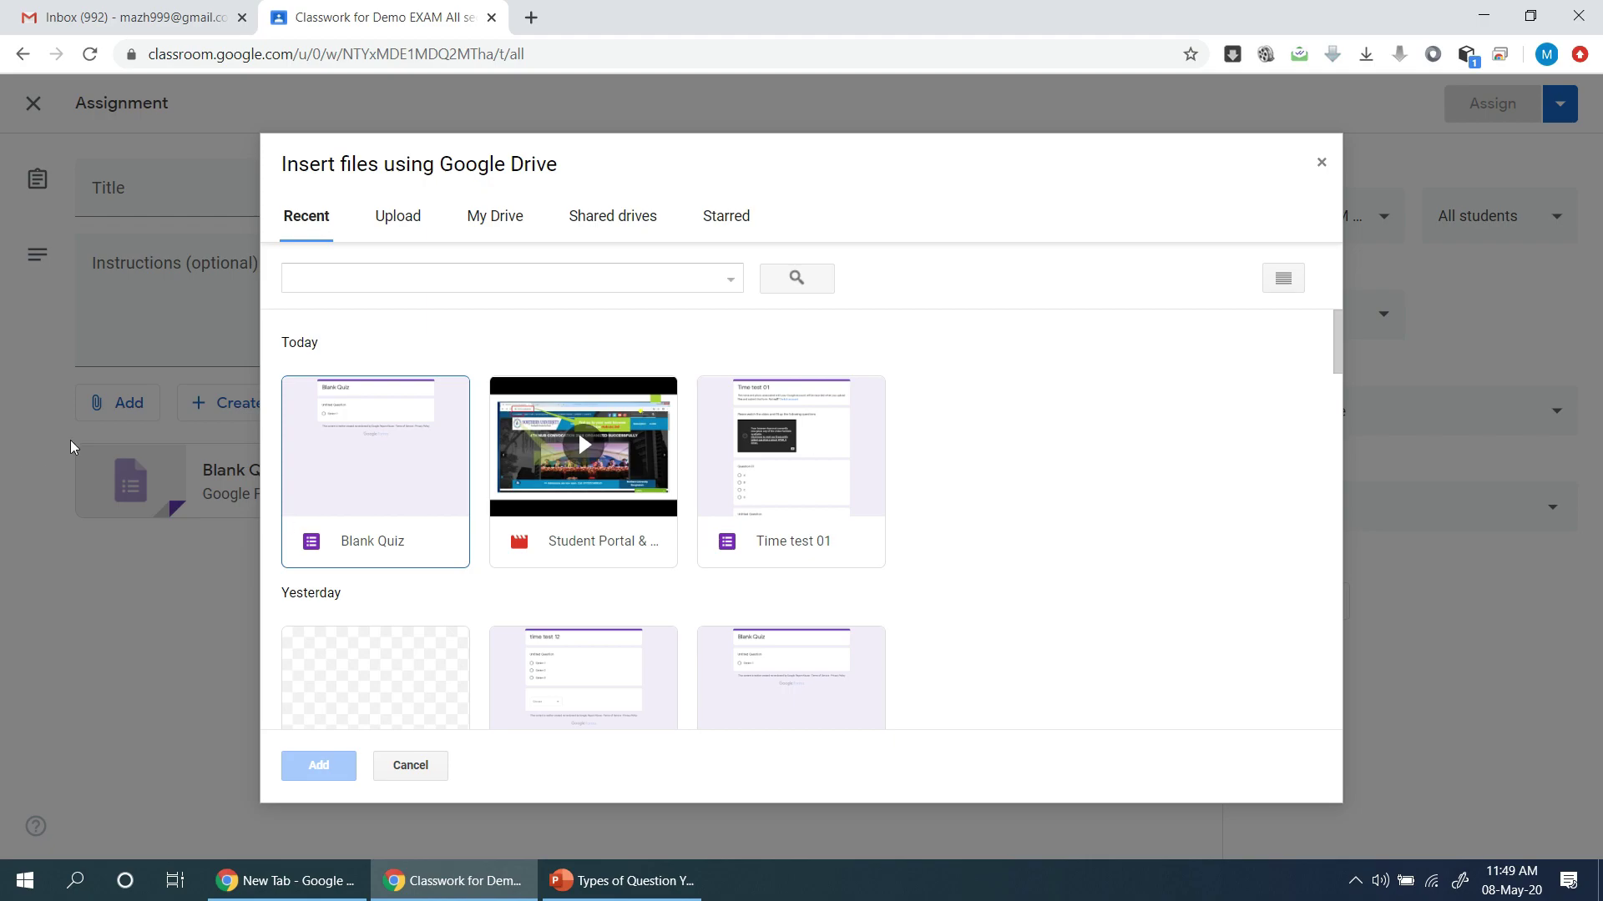
click(1322, 164)
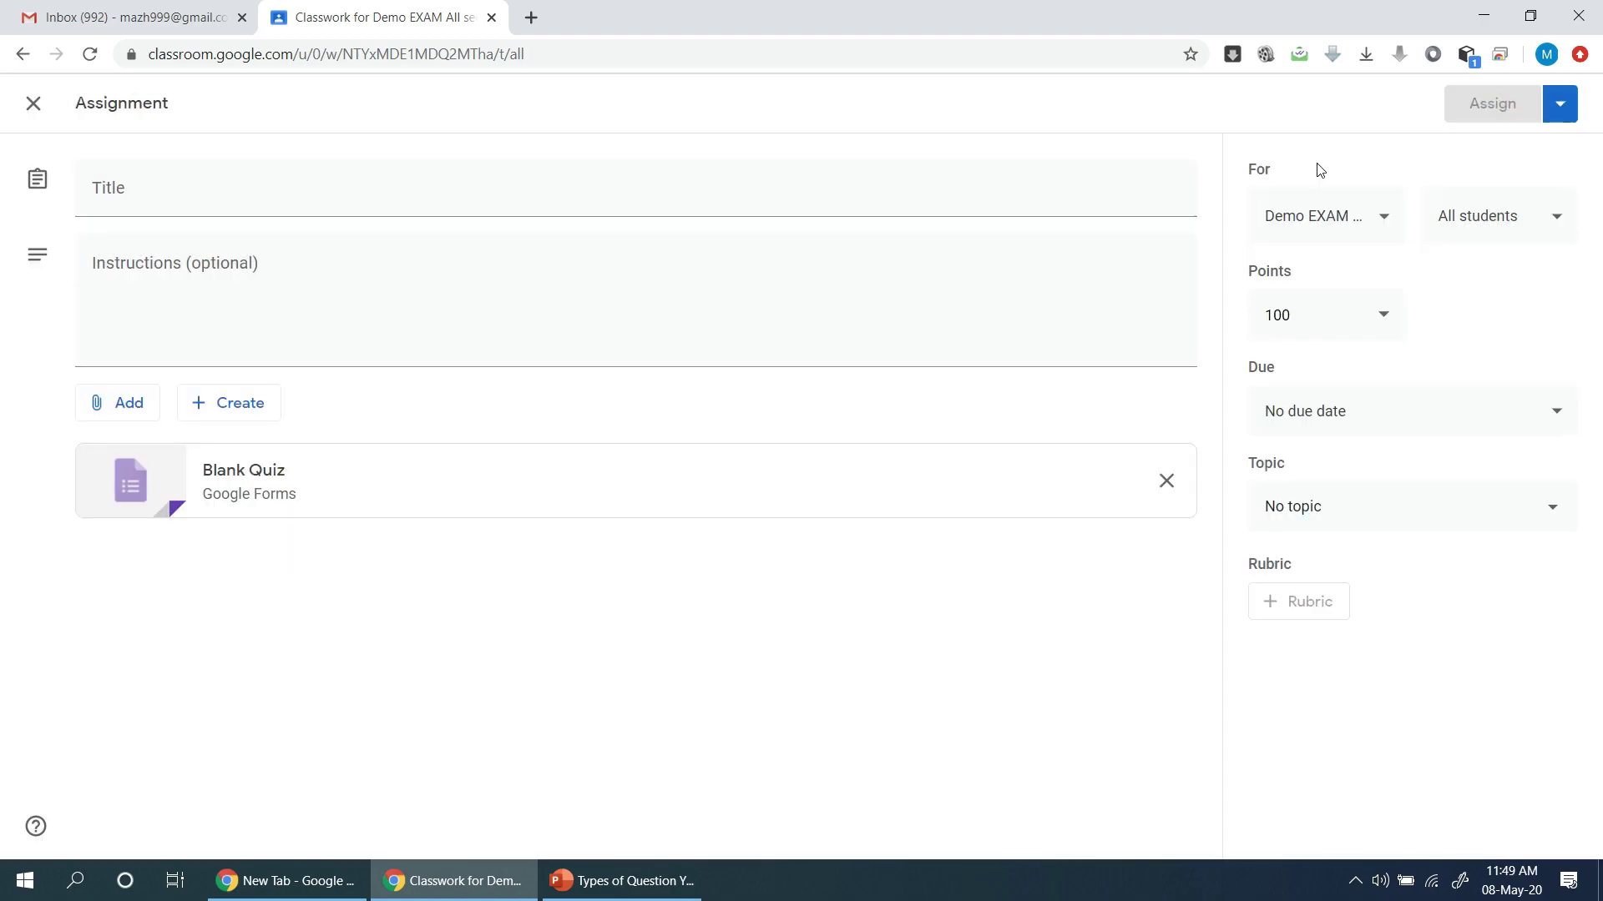
Open the attached Blank Quiz form and rename its file to "Demo Quiz".
click(280, 502)
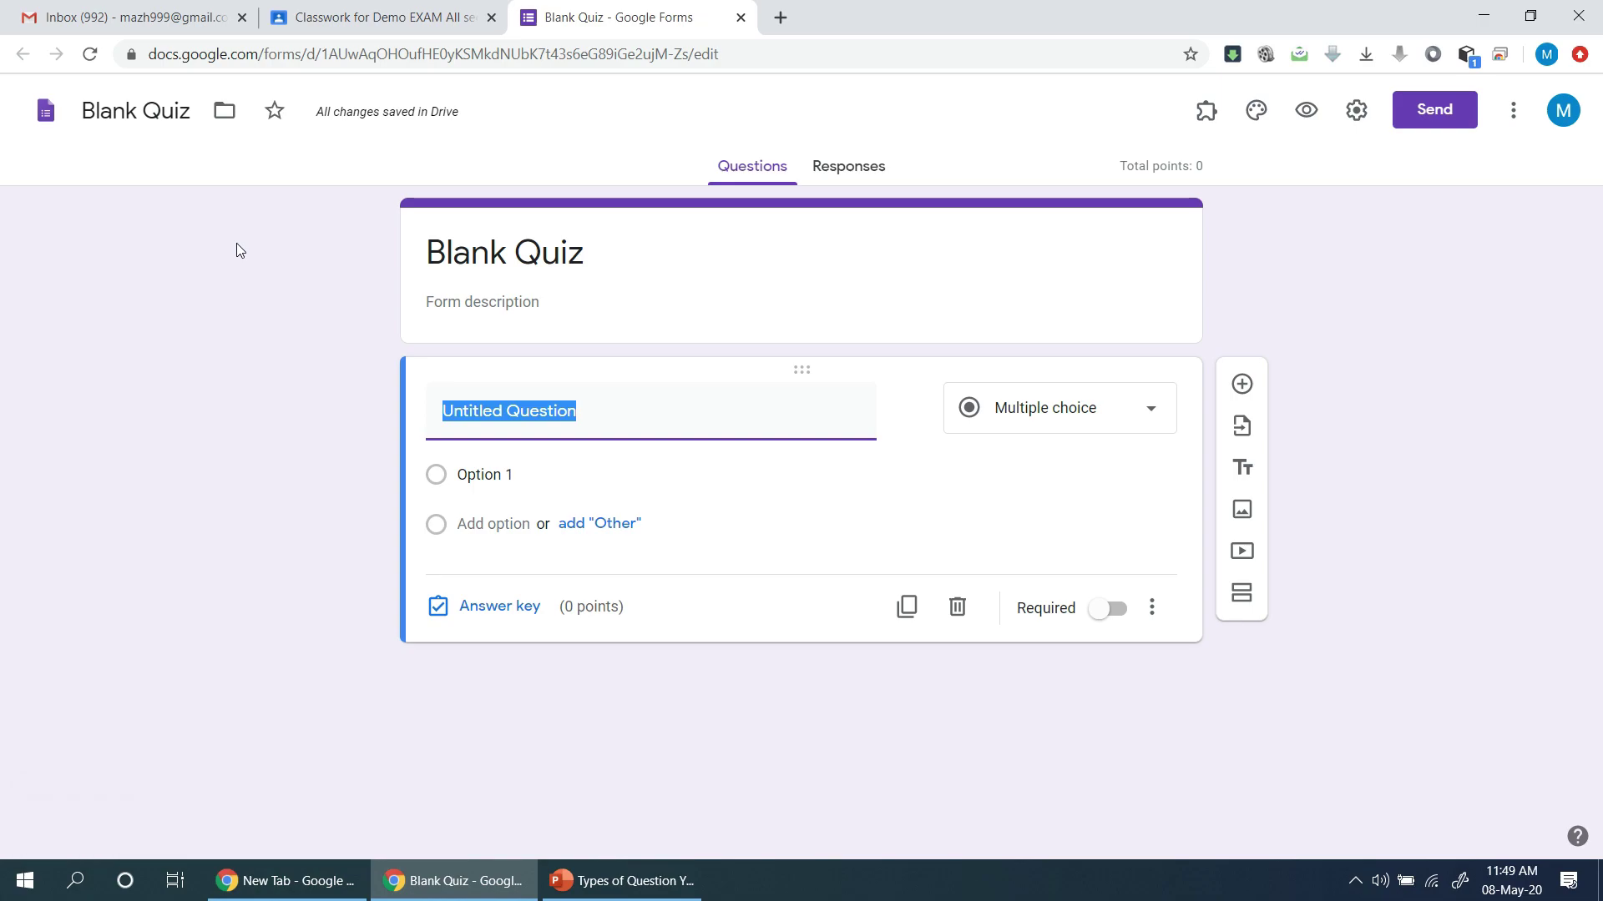
click(132, 121)
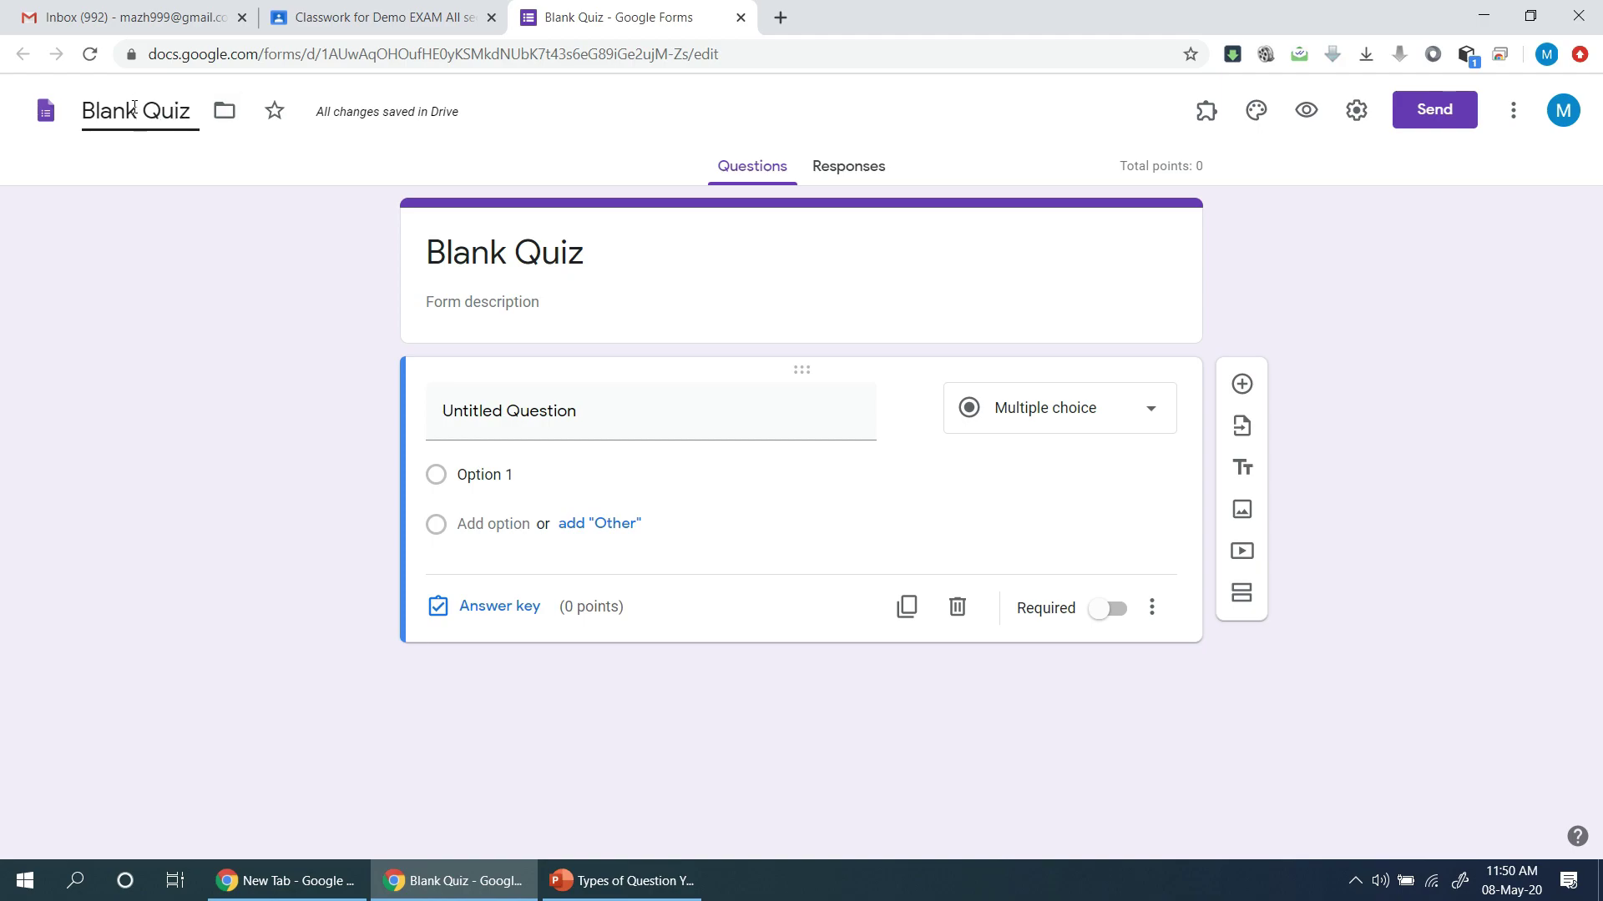
double_click(107, 104)
text(D)
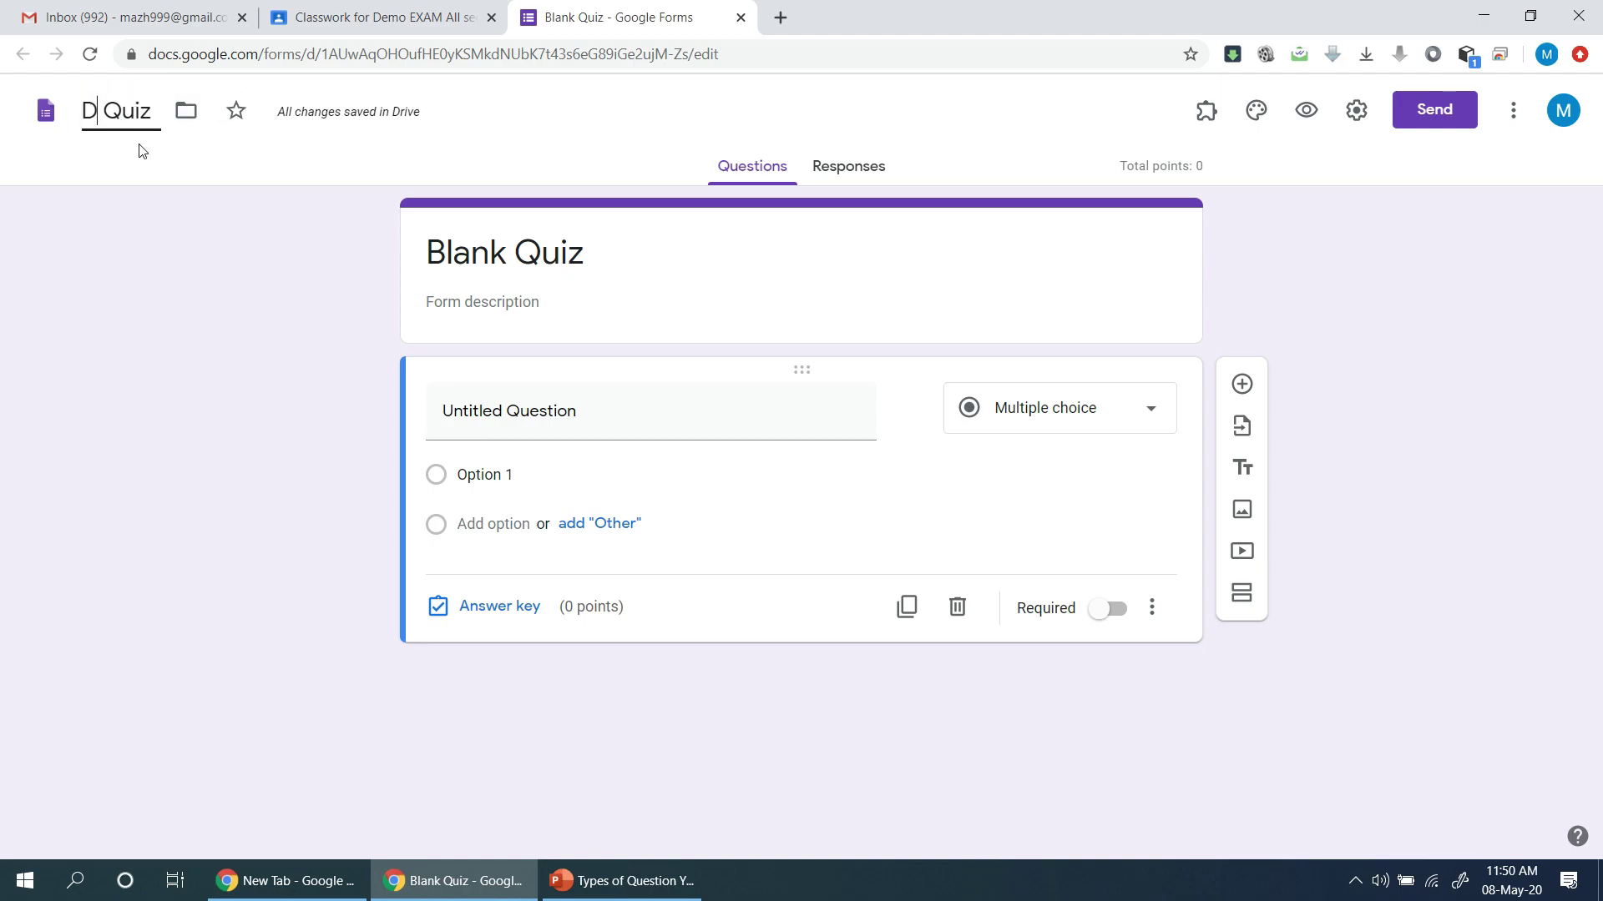
text(E)
key(BackSpace)
text(emo)
click(205, 250)
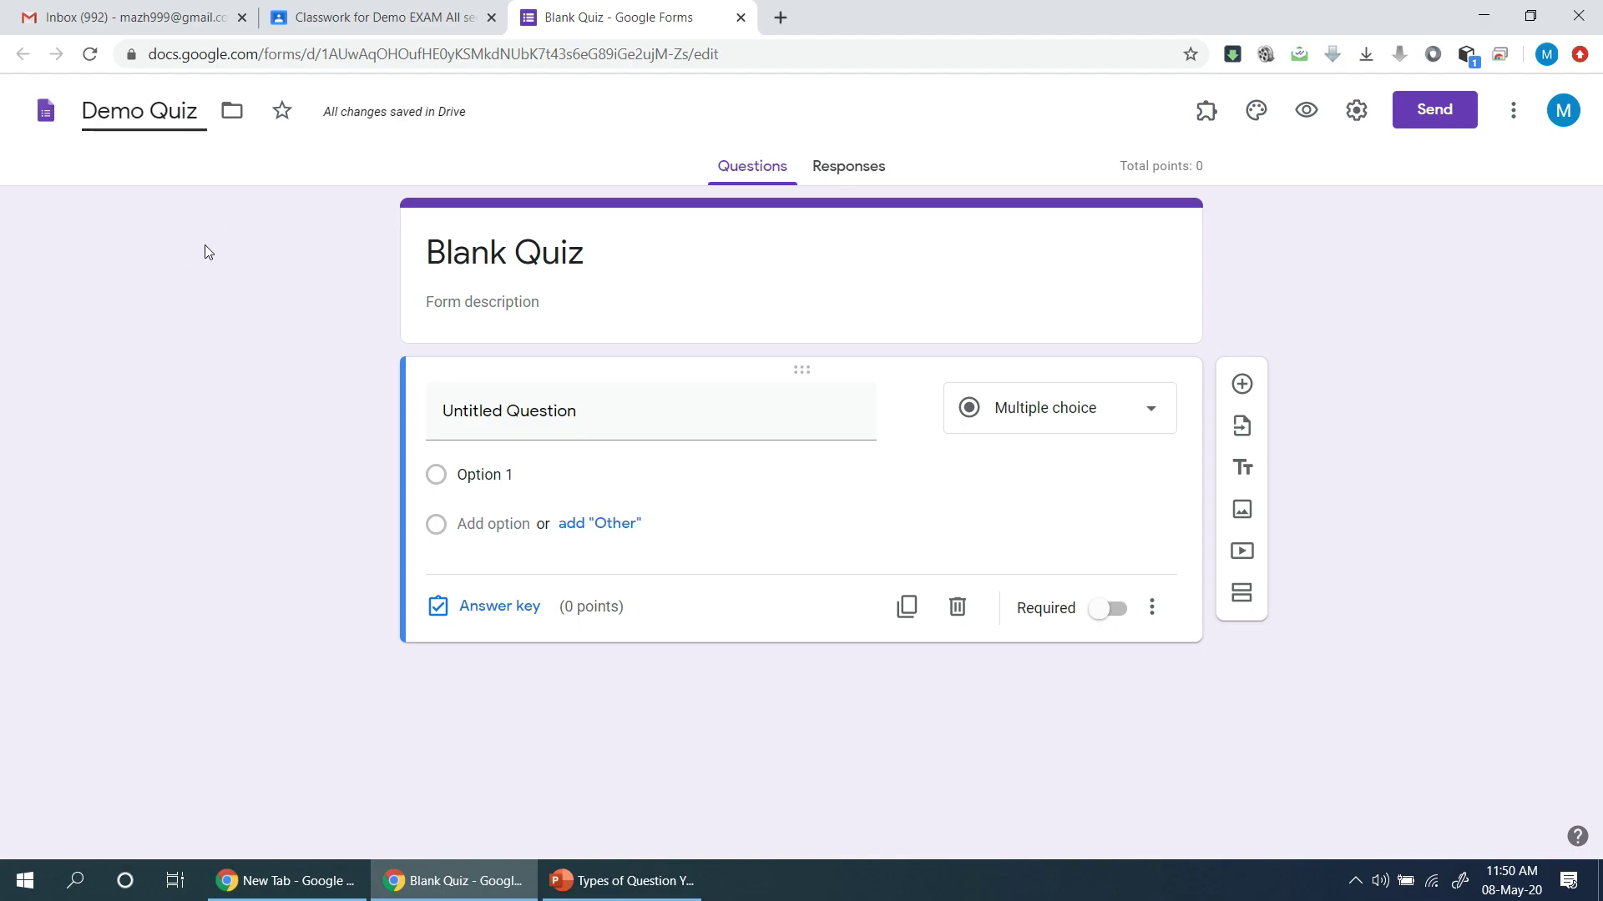
Change the form's title in the header card to "Demo Quiz".
click(583, 290)
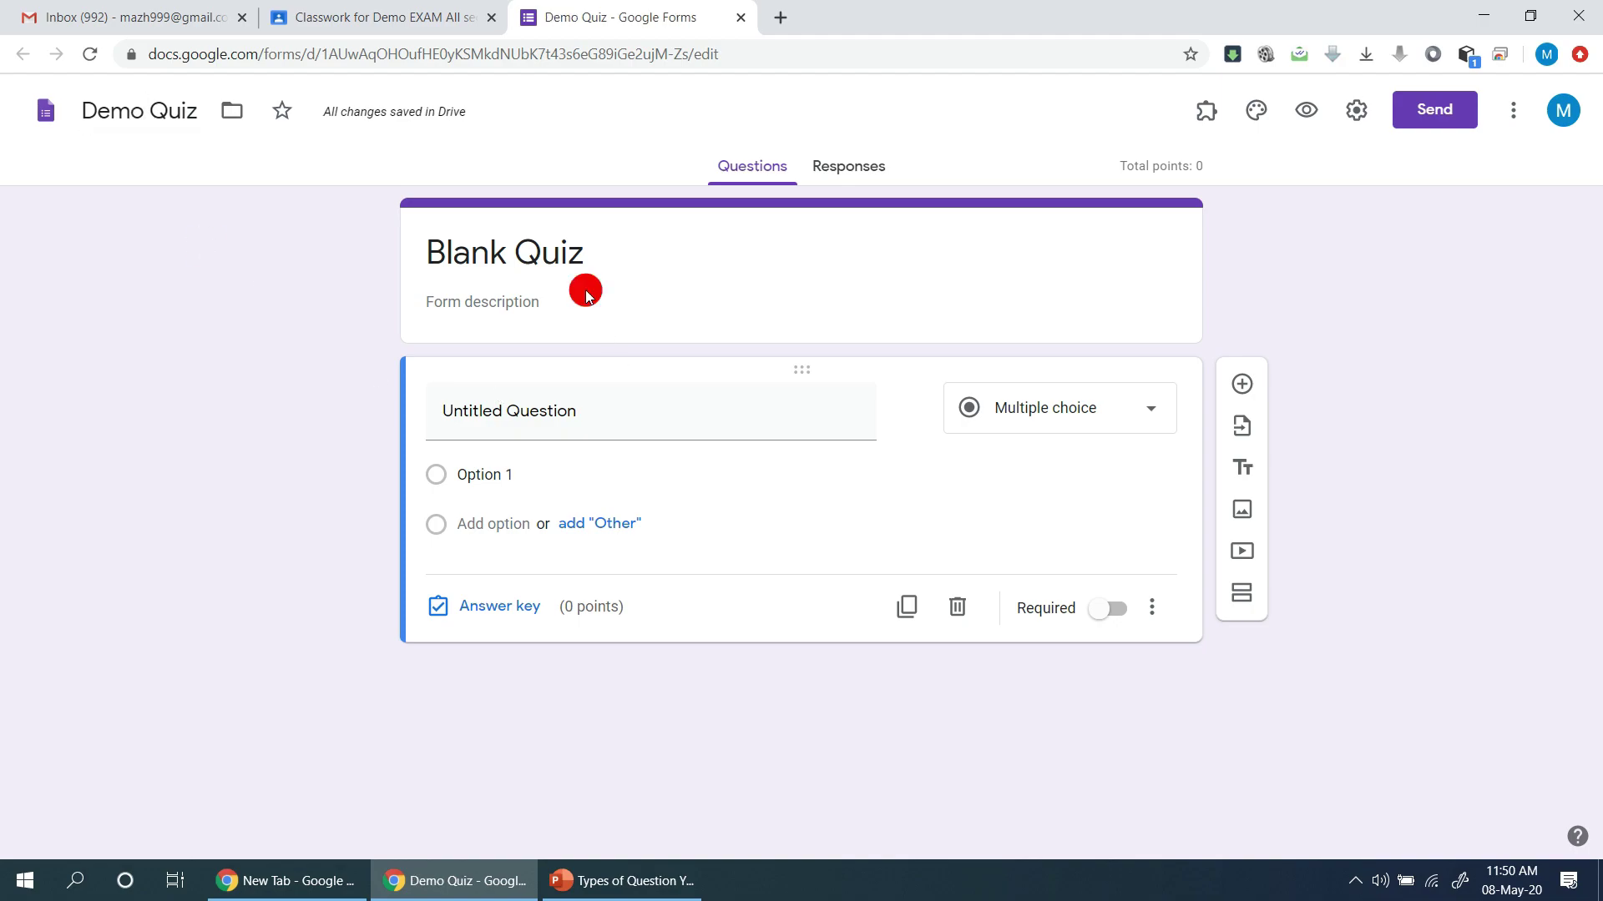
triple_click(599, 274)
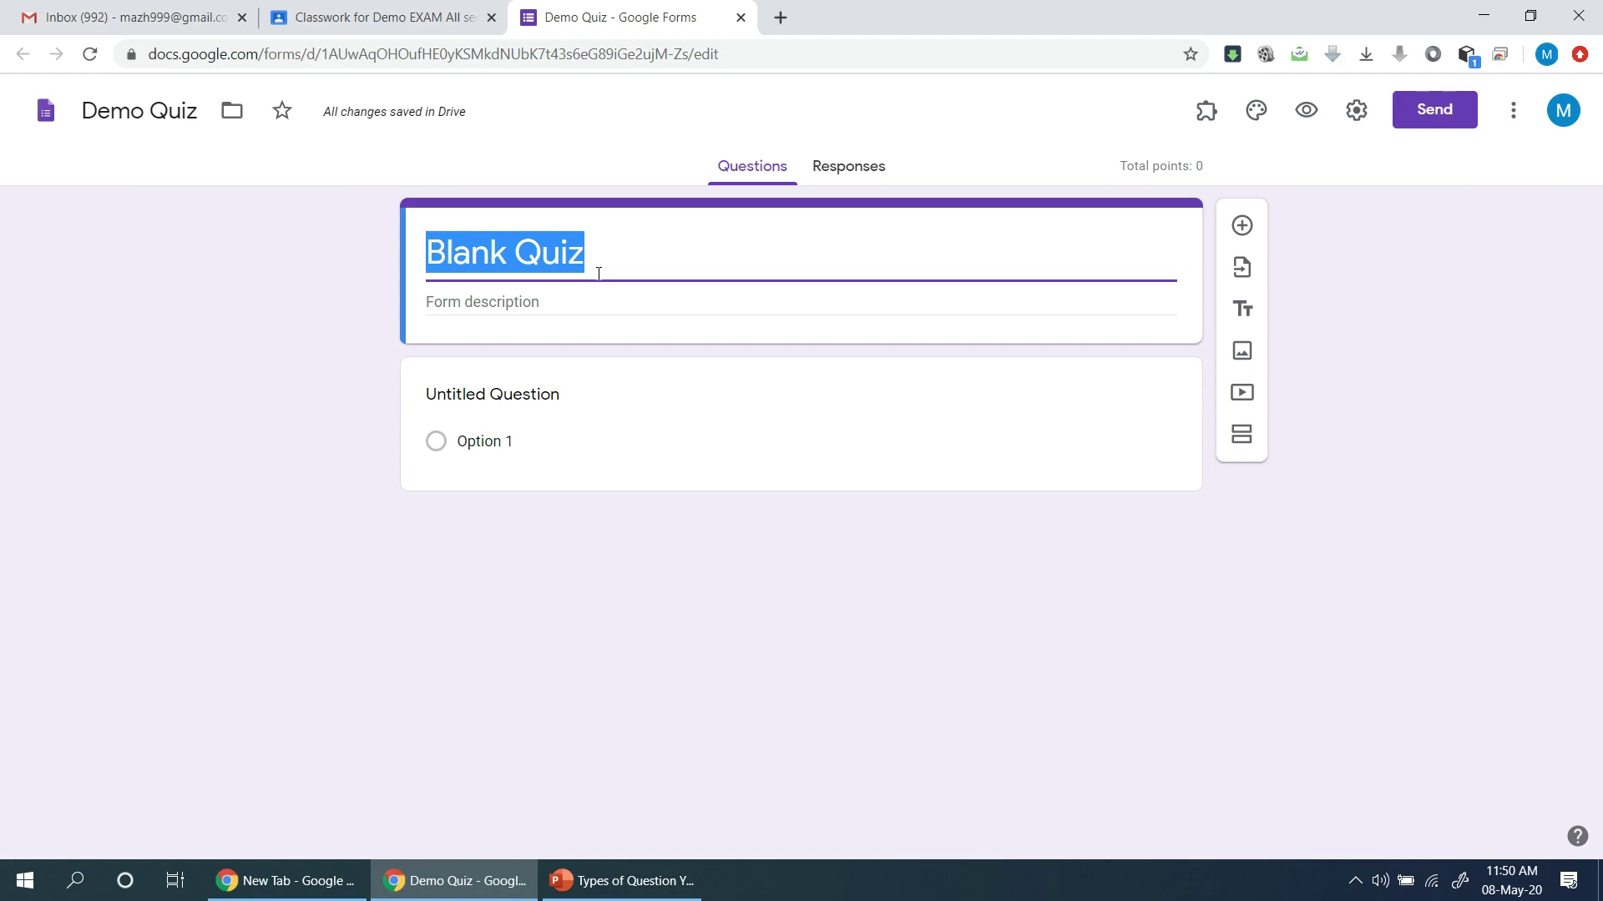
text(Demo )
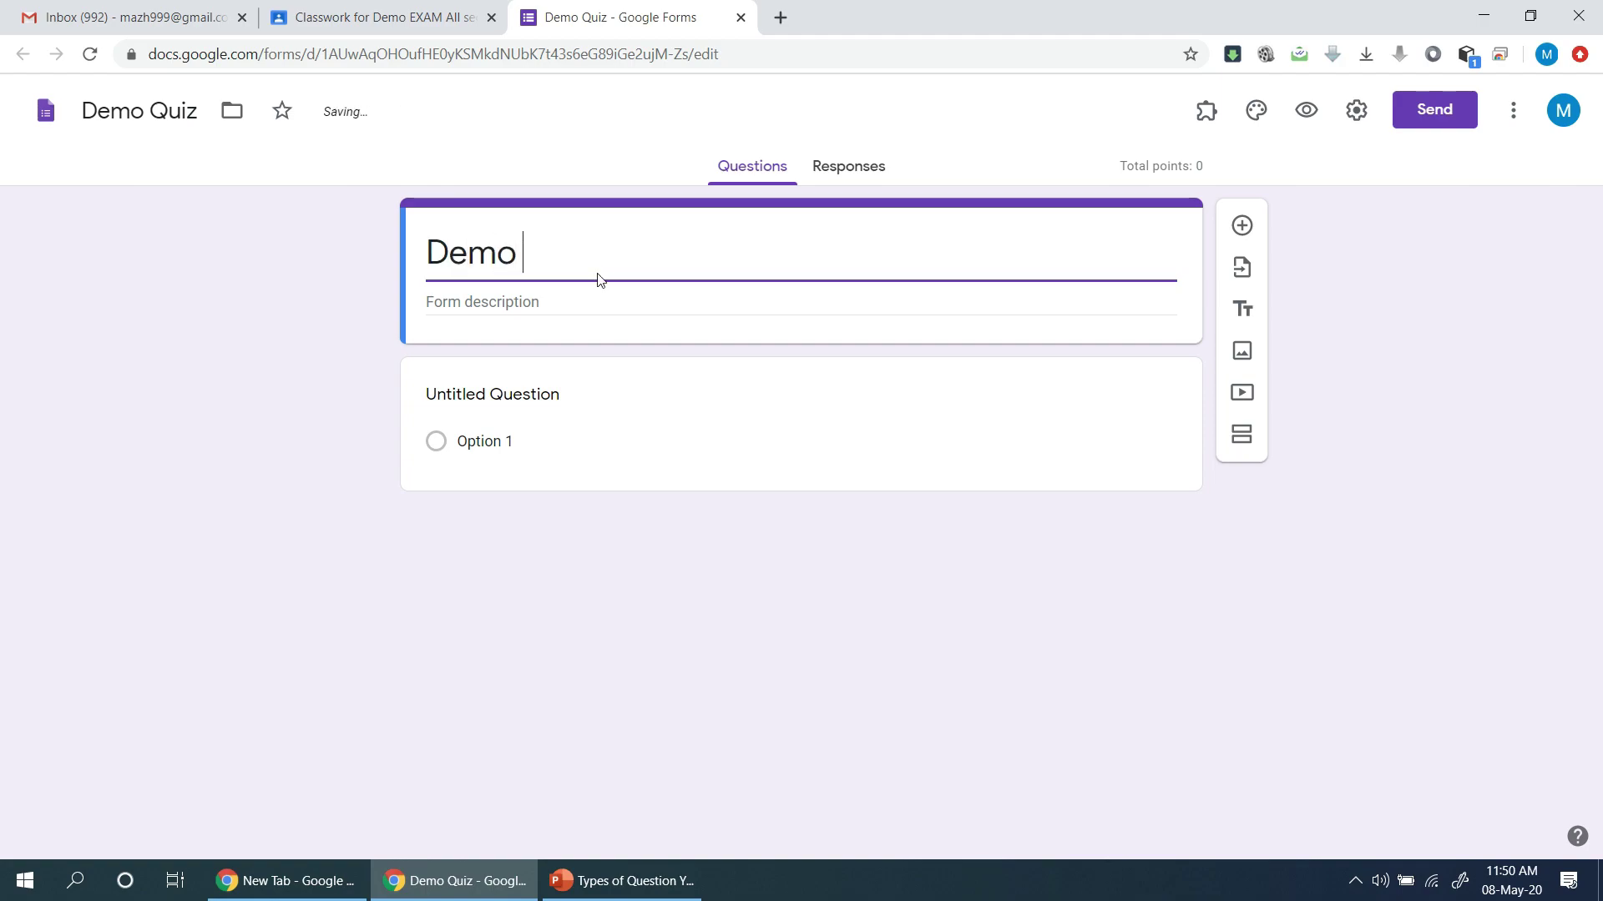
text(Quiz)
Title the first question "Student ID" and make it required.
click(551, 424)
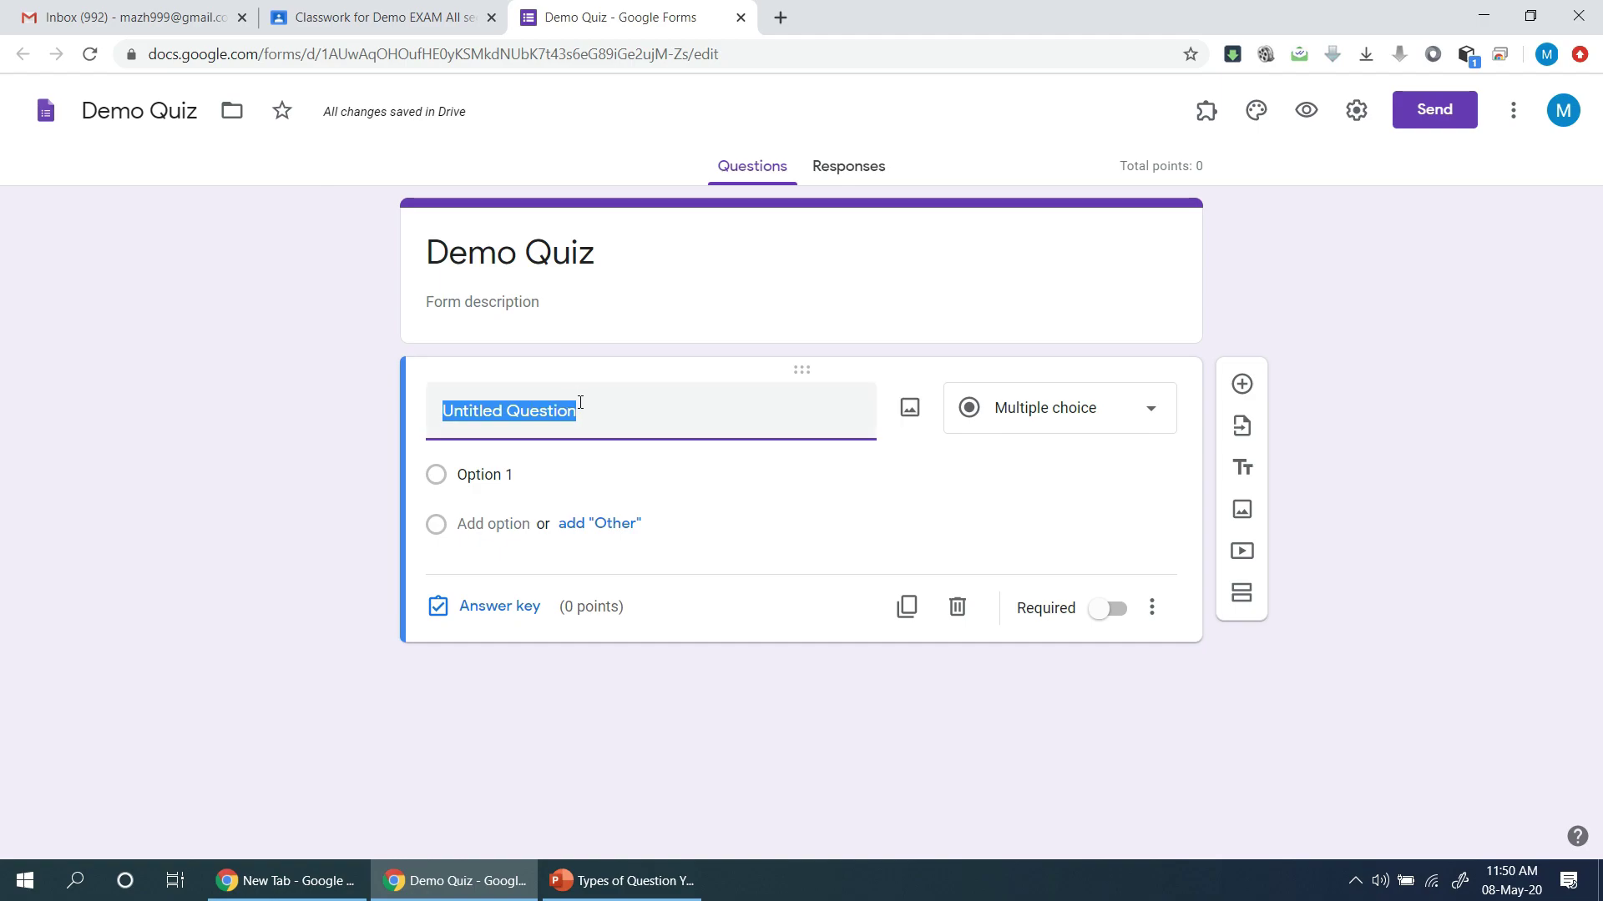
text(Stude)
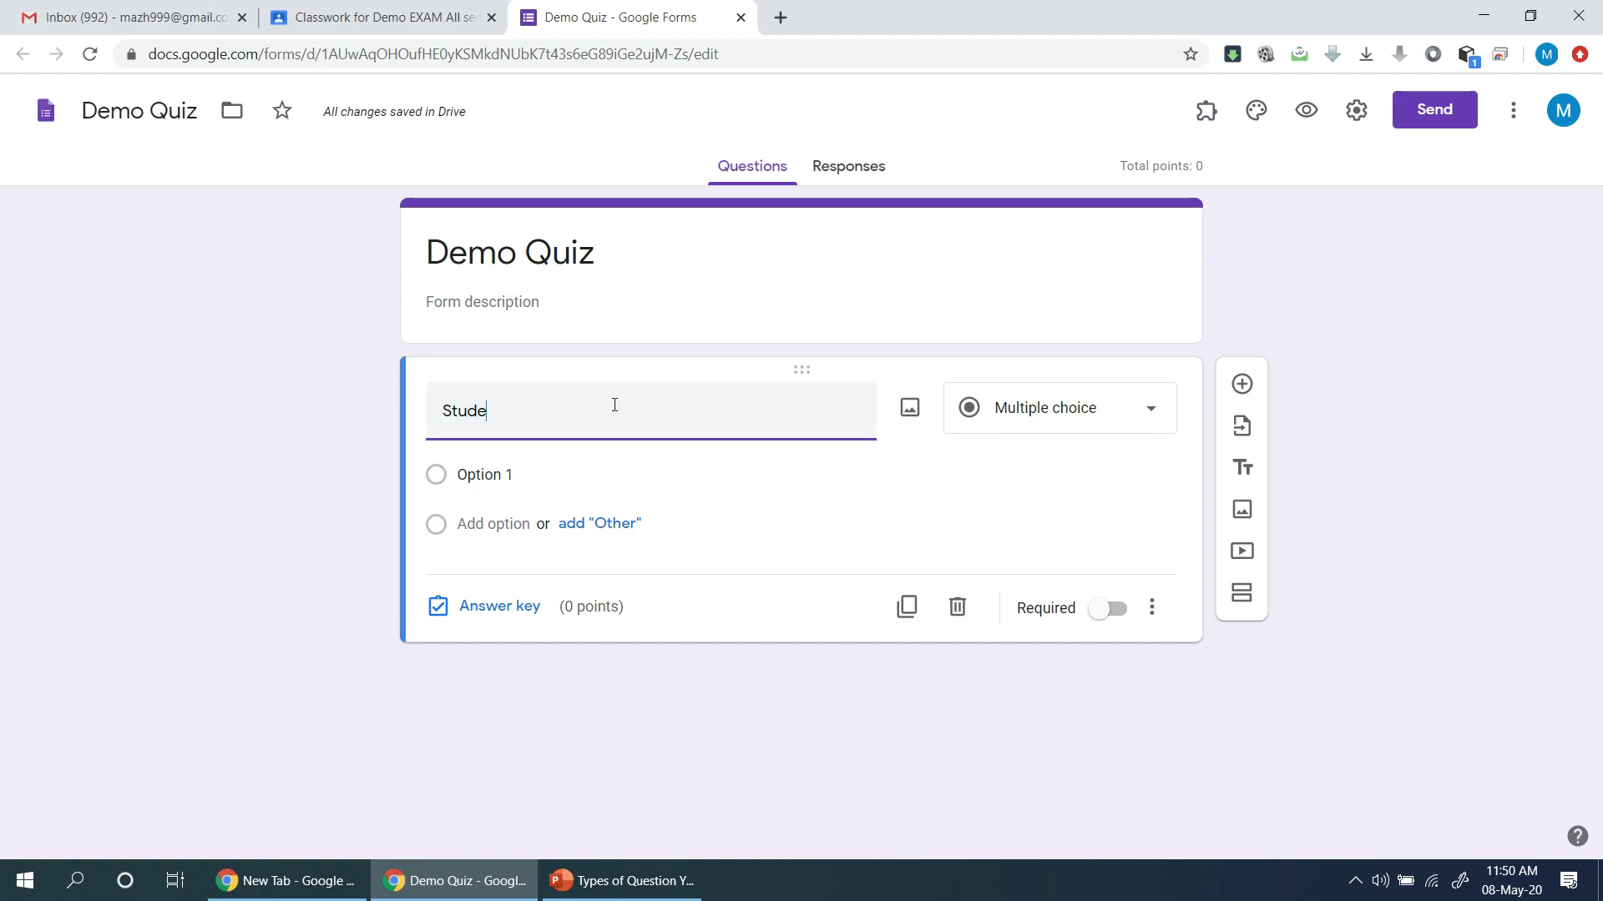
text(mt)
key(BackSpace)
key(BackSpace)
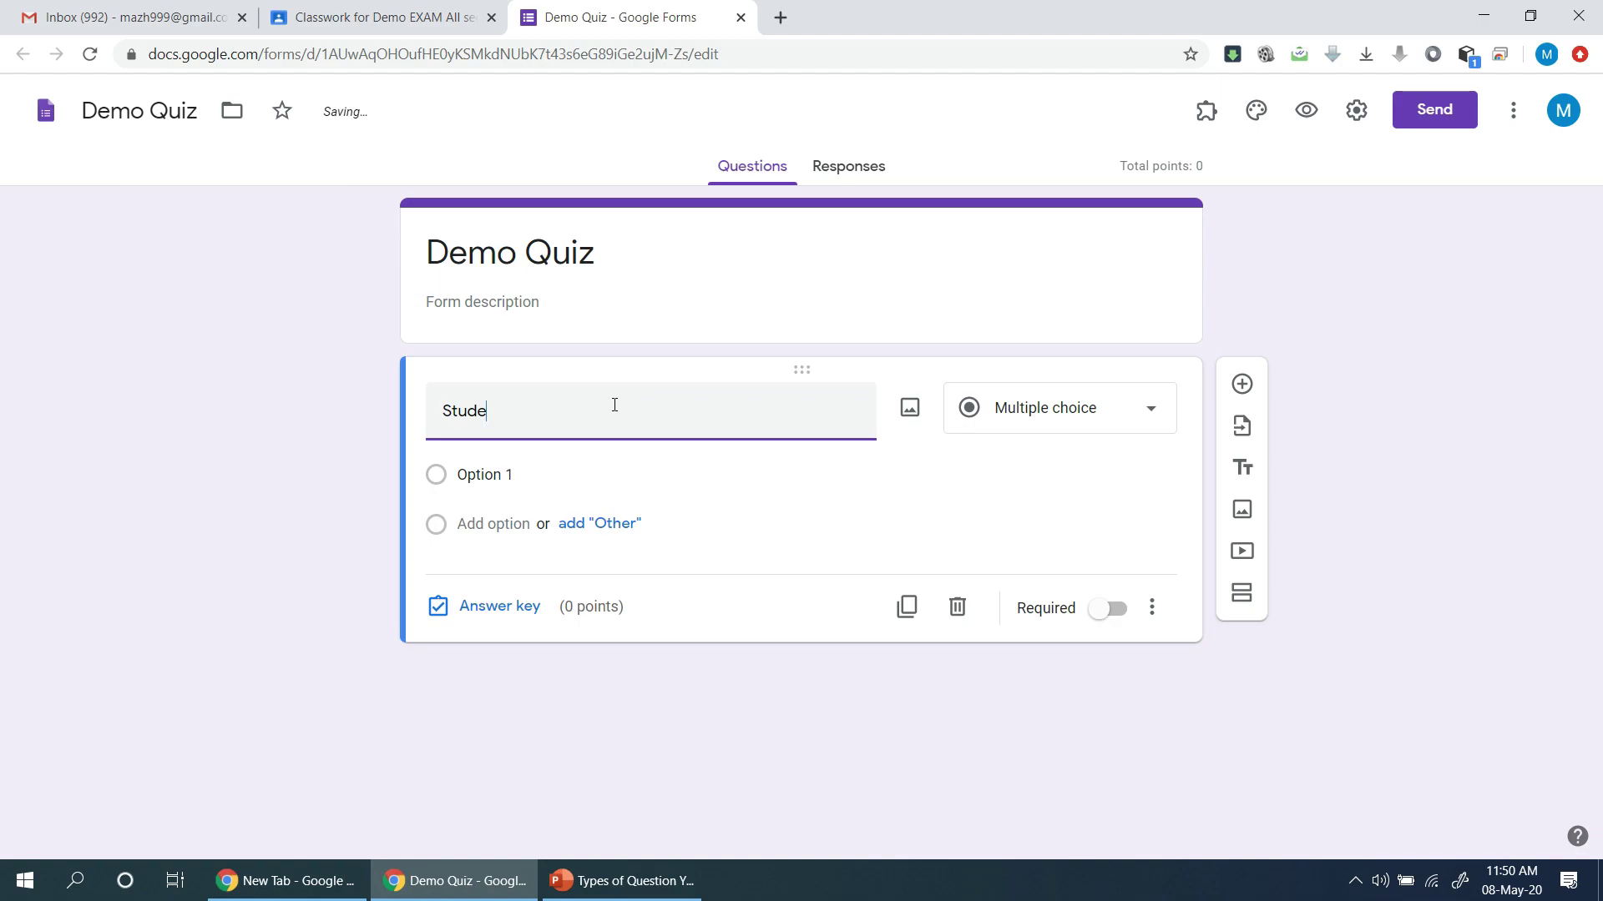
text(nt ID)
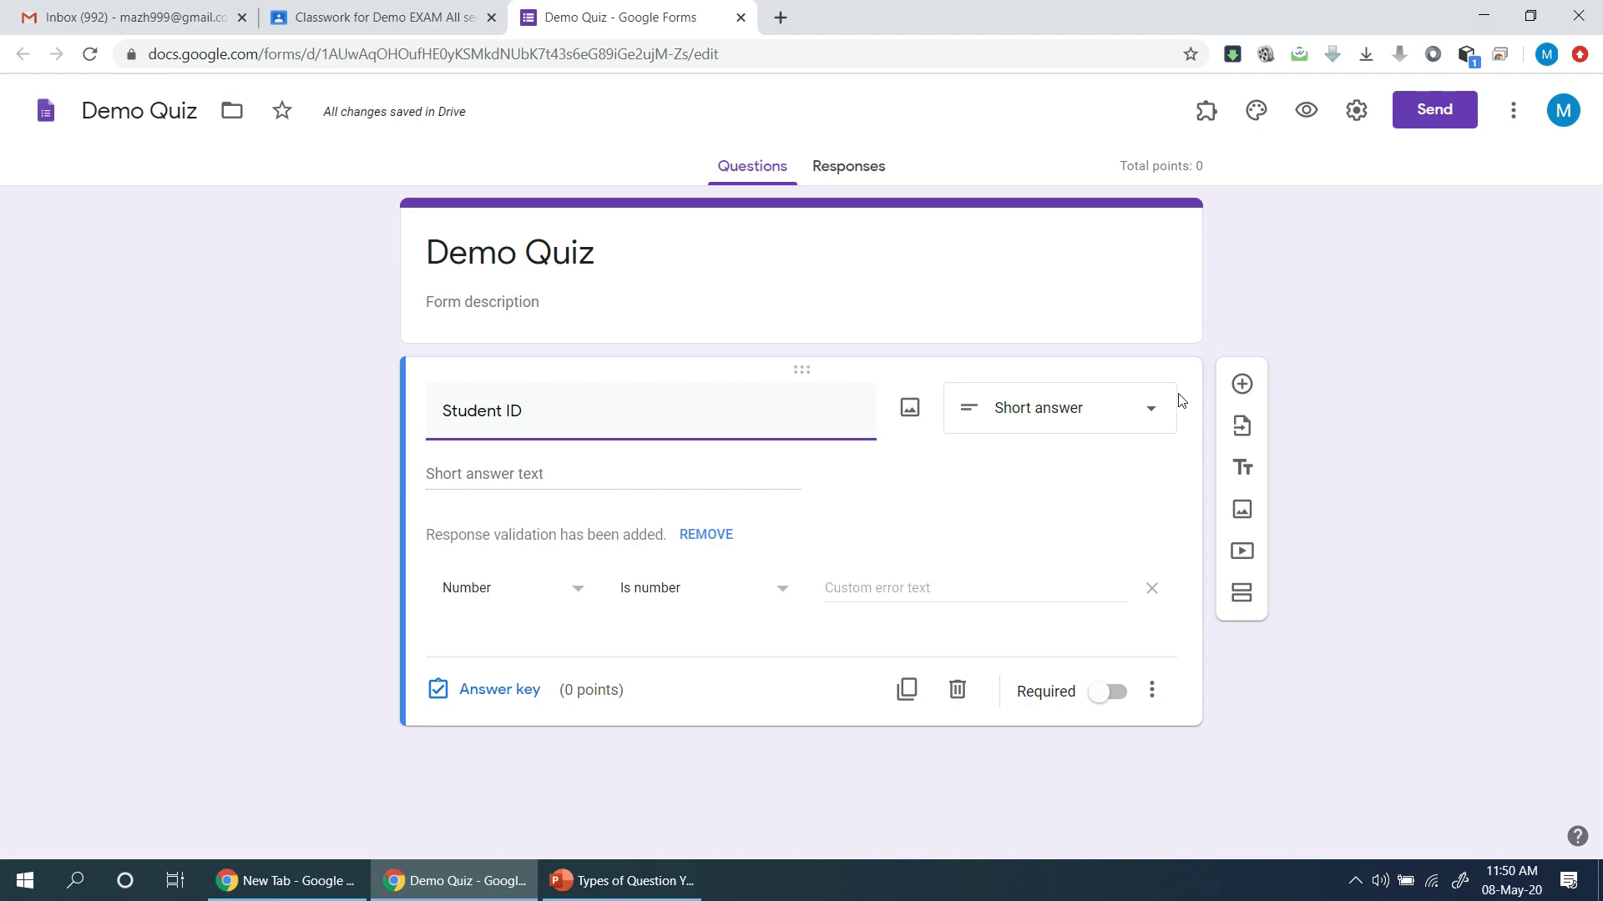
click(1109, 705)
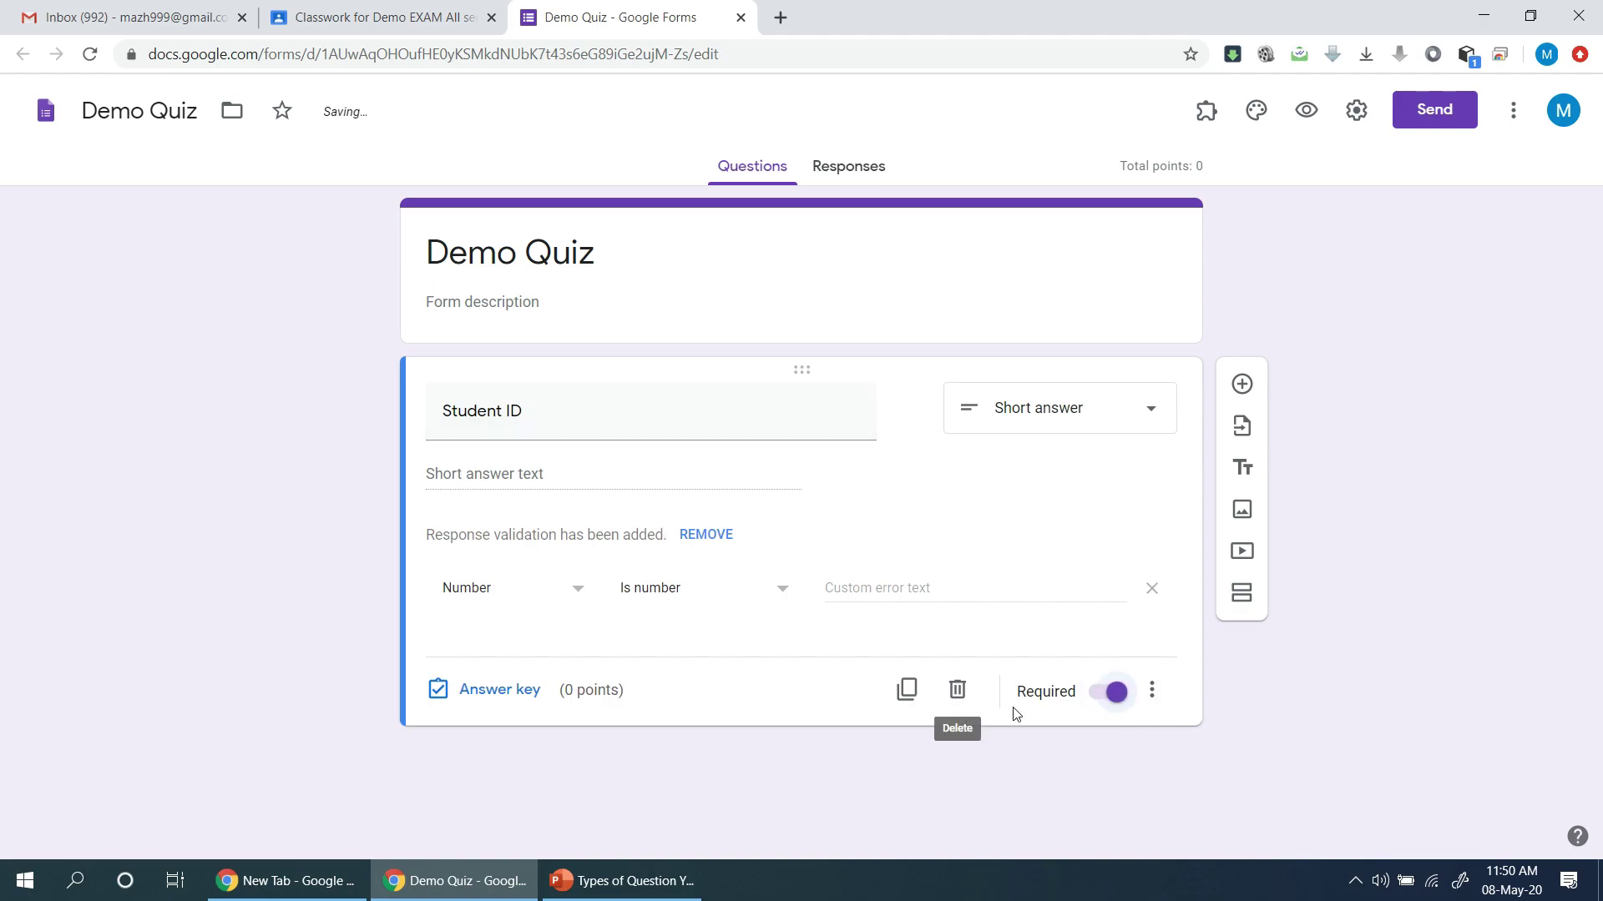
Add a second question and paste in "What is the full meaning of BGMEA?" copied from slide 2 of the PowerPoint presentation.
click(1240, 386)
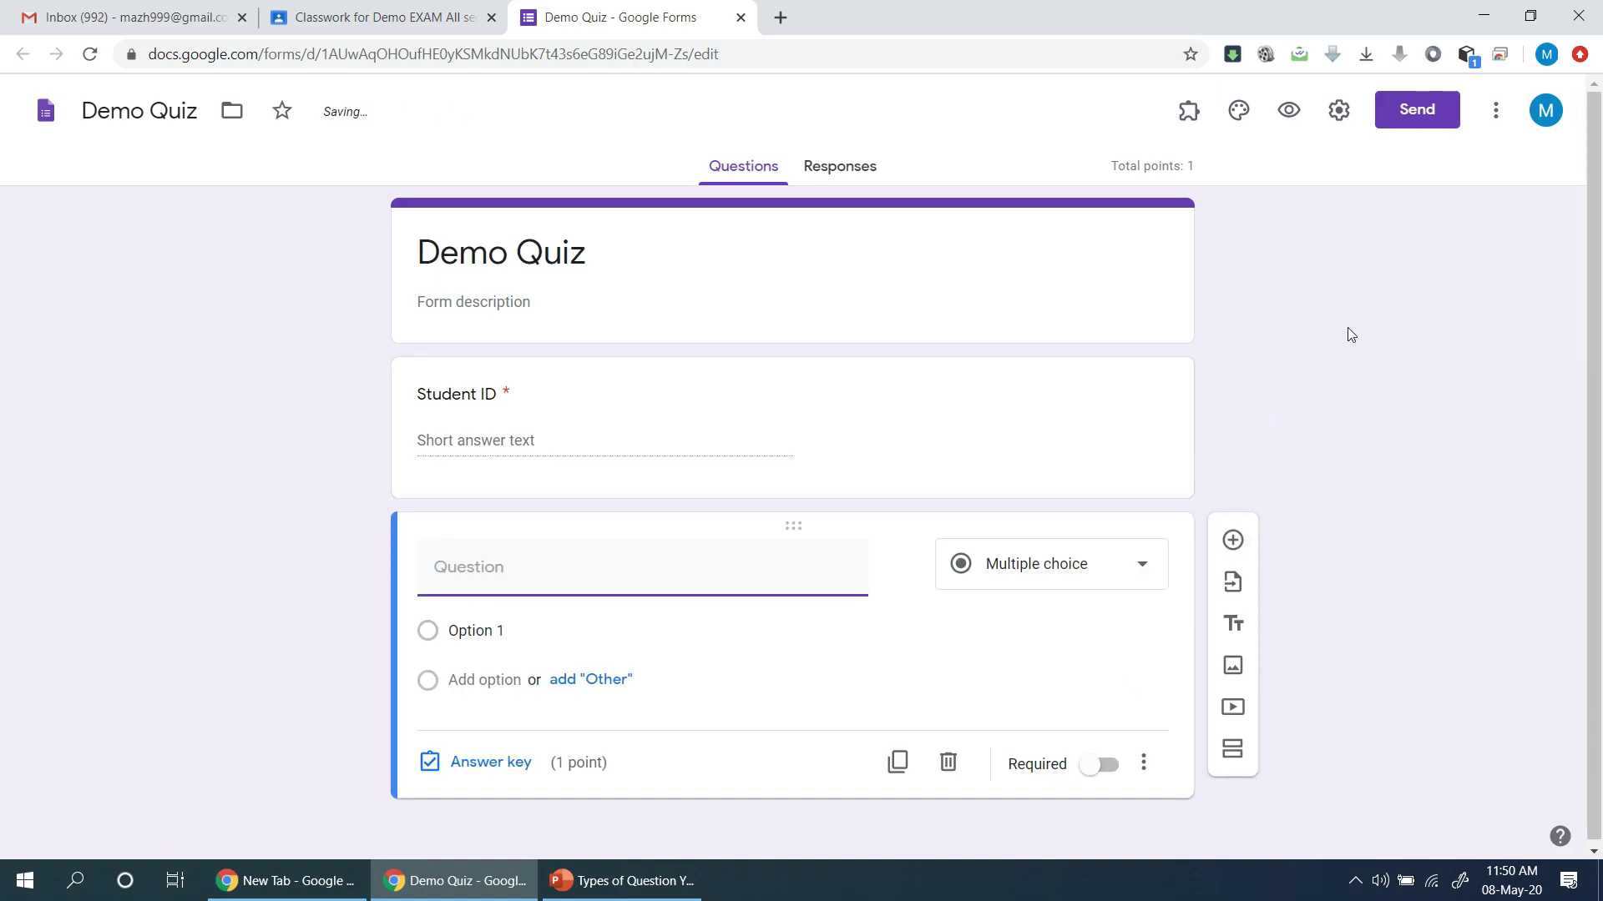
click(648, 881)
drag(323, 704, 340, 266)
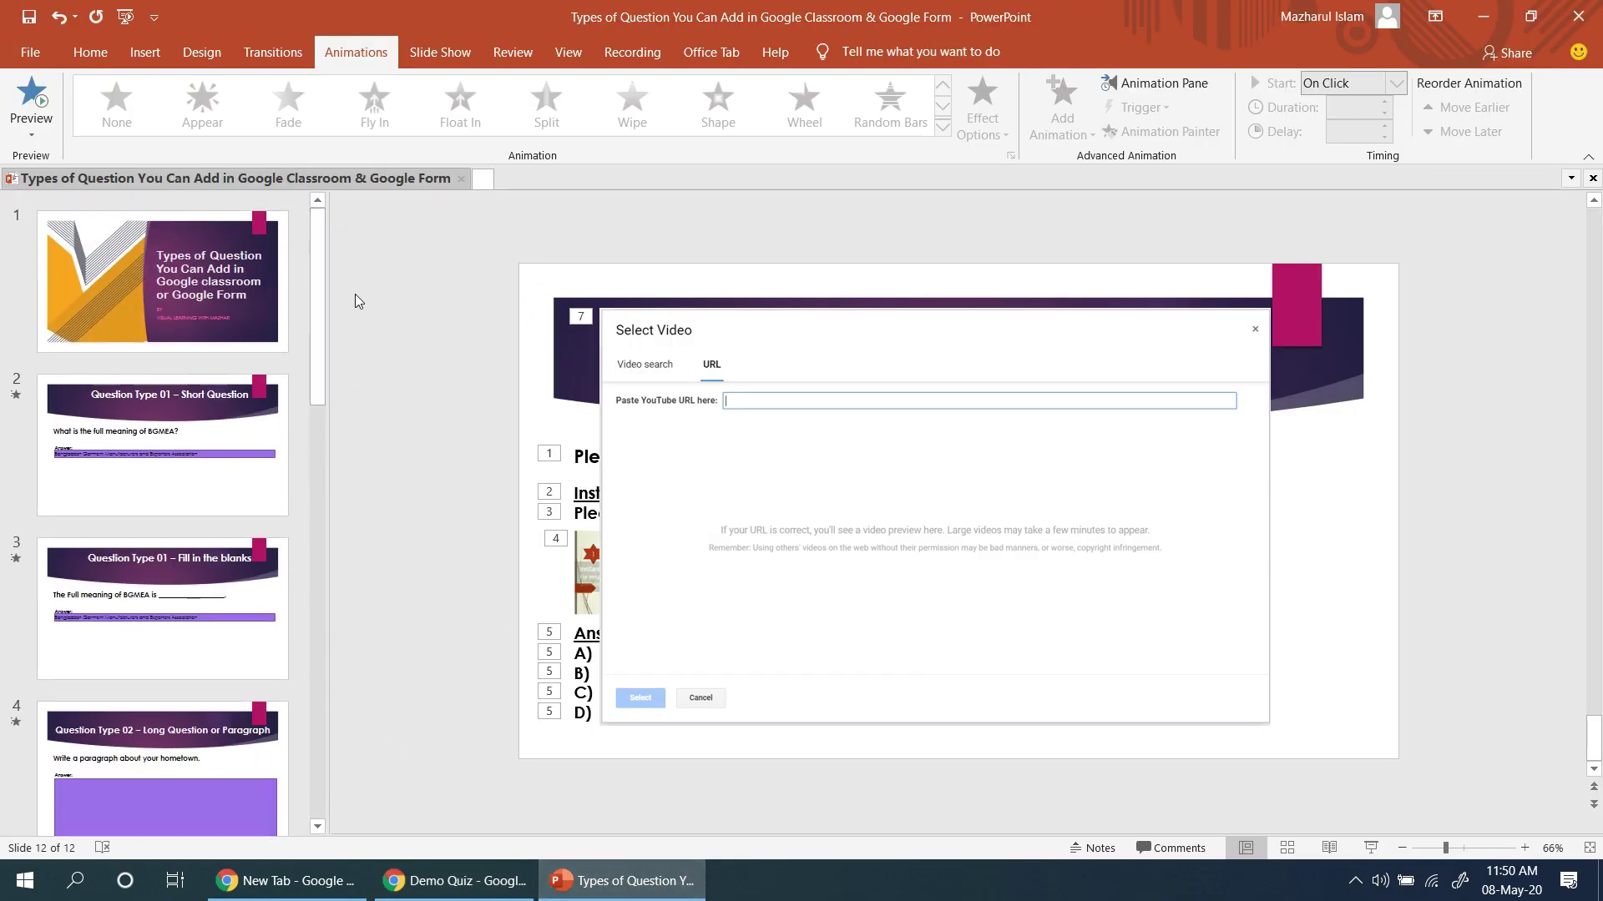
click(199, 461)
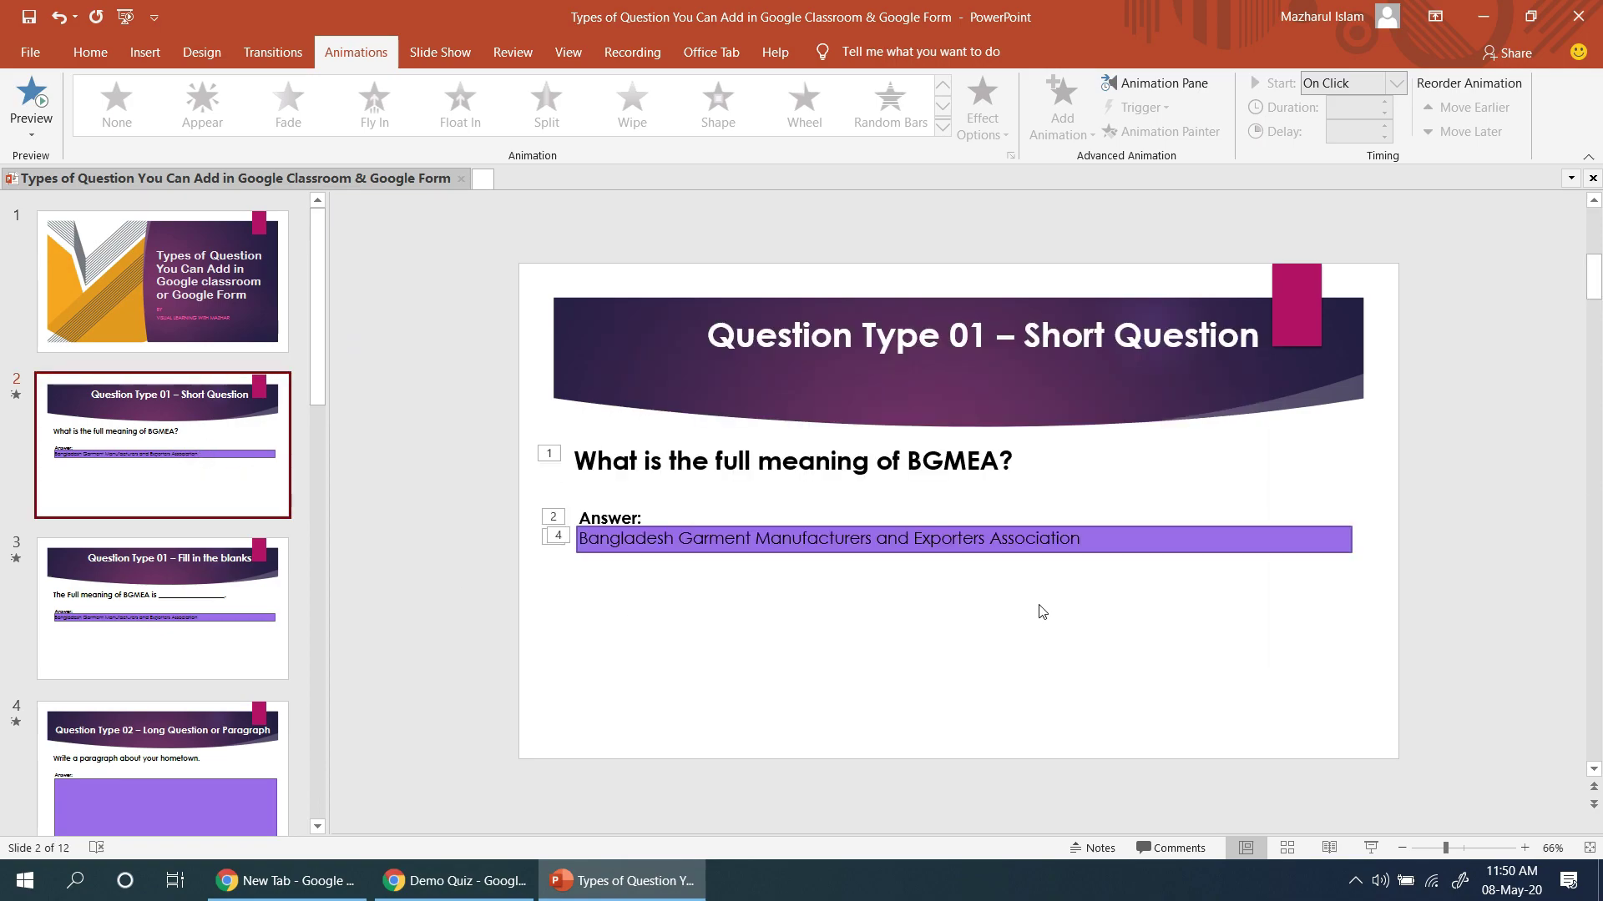
triple_click(922, 464)
key(ctrl+c)
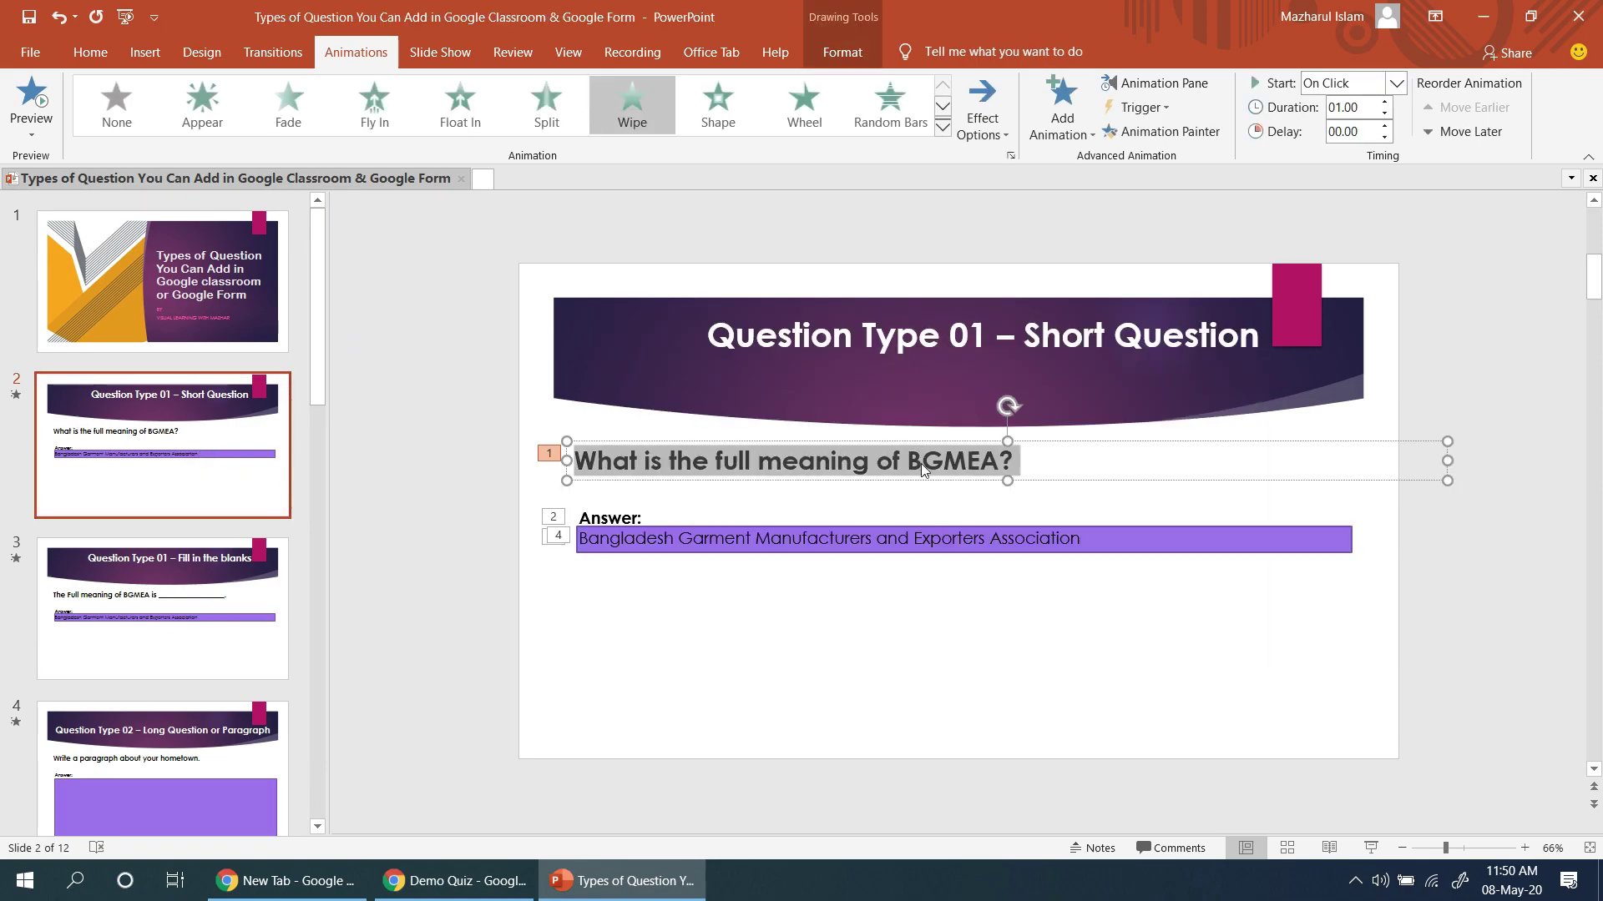
click(455, 881)
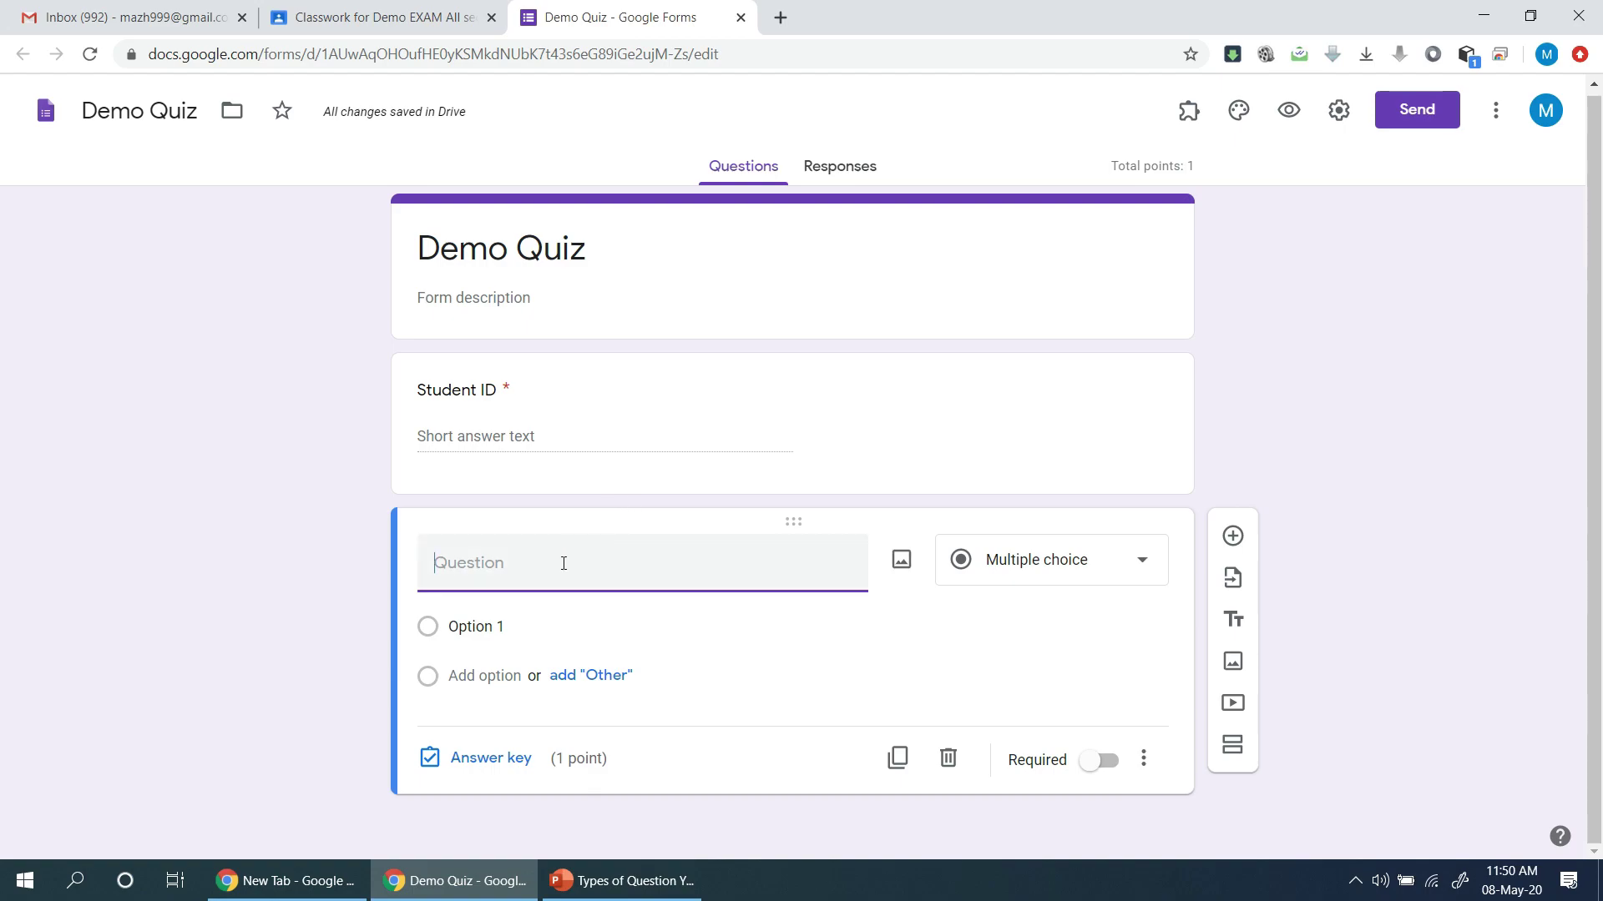
key(ctrl+v)
Fill the second question with "What is the full meaning of BGMEA?" from PowerPoint slide 2 and set its type to Short answer.
click(620, 878)
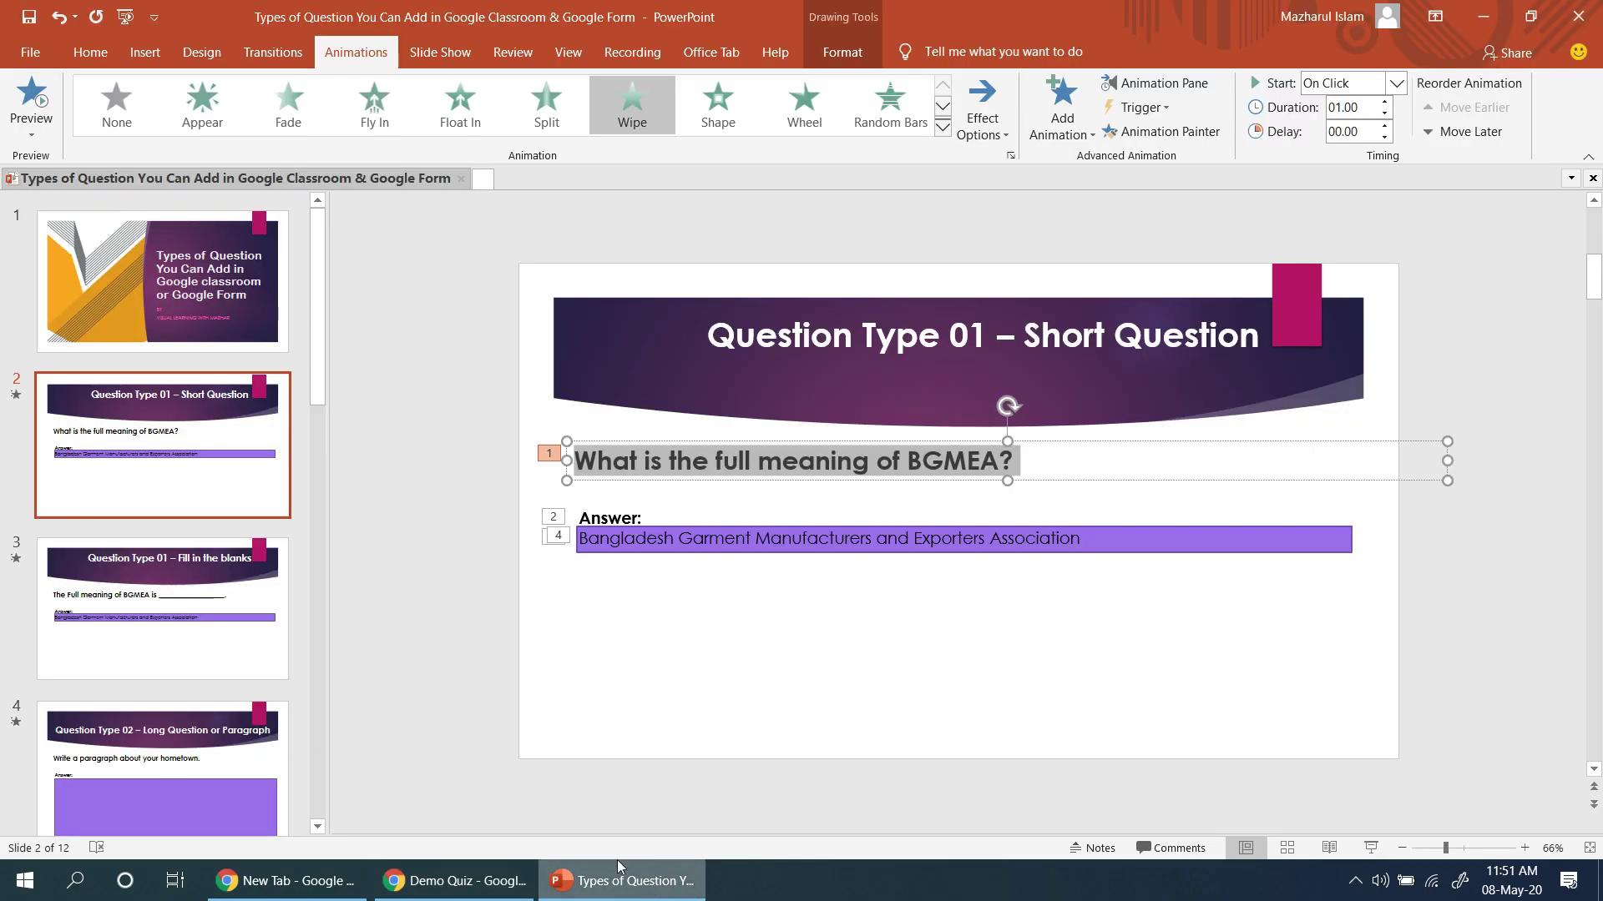
key(alt+Tab)
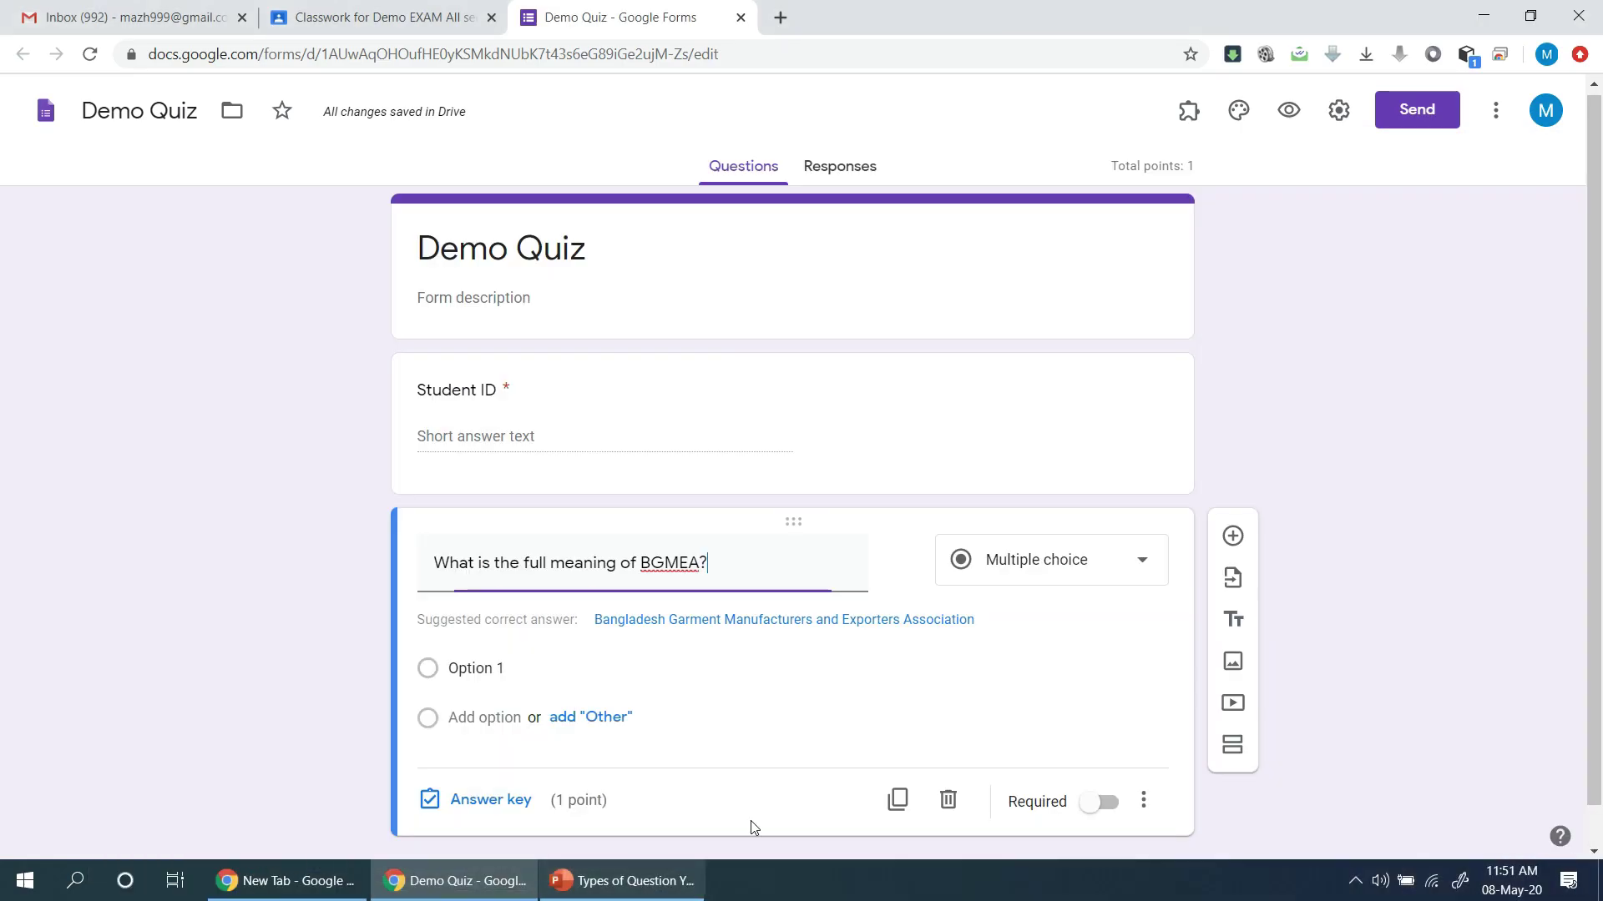
click(1146, 567)
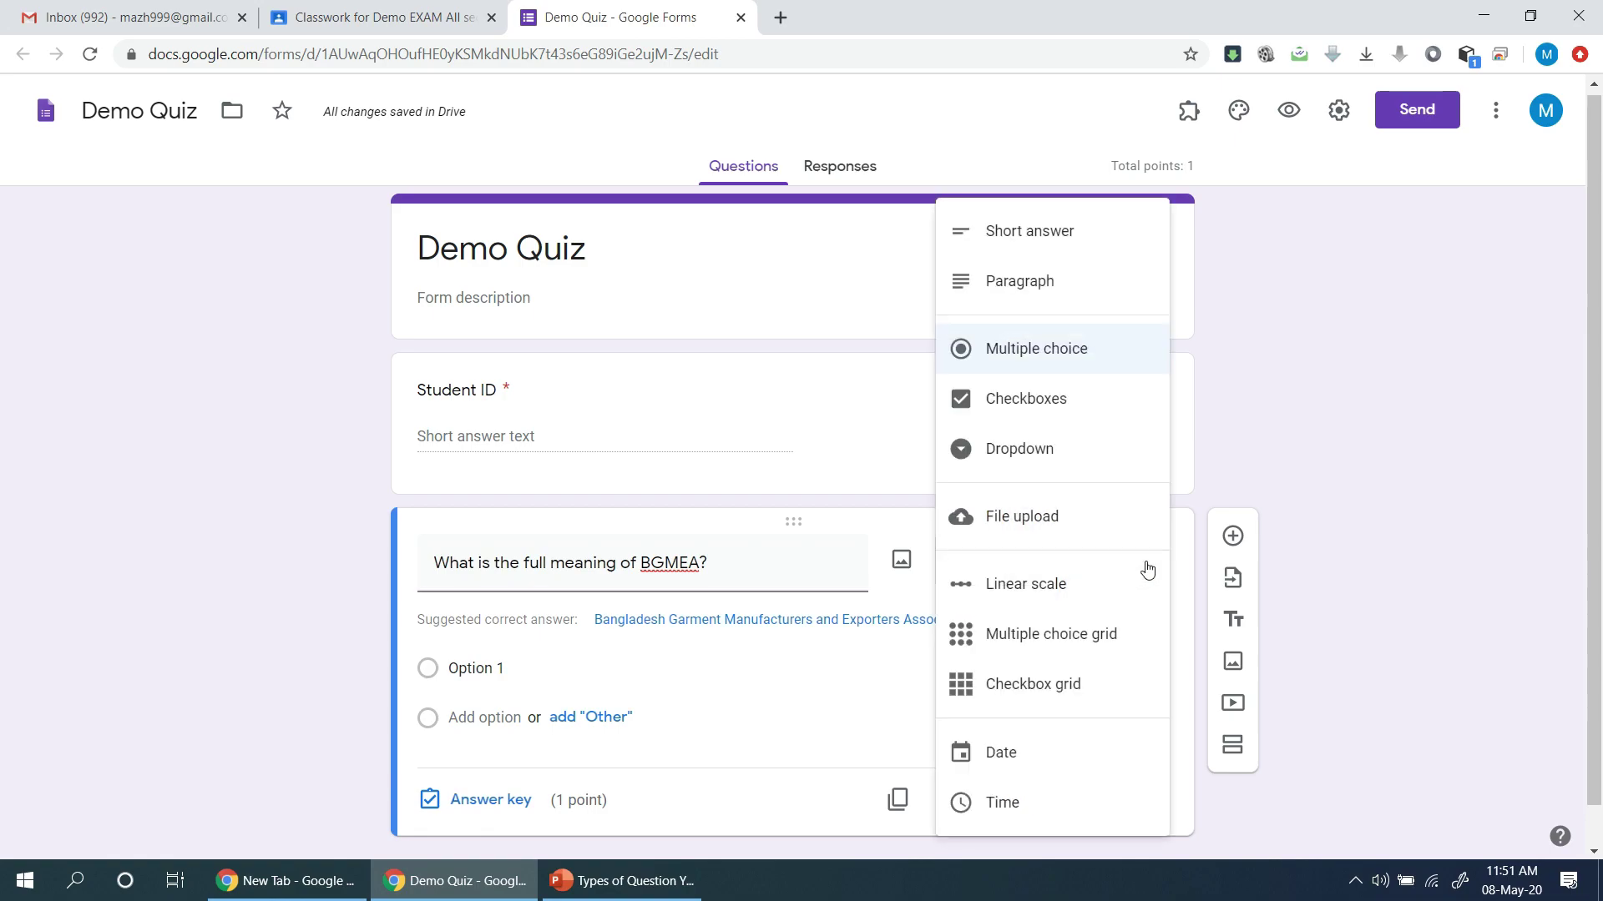
click(1074, 245)
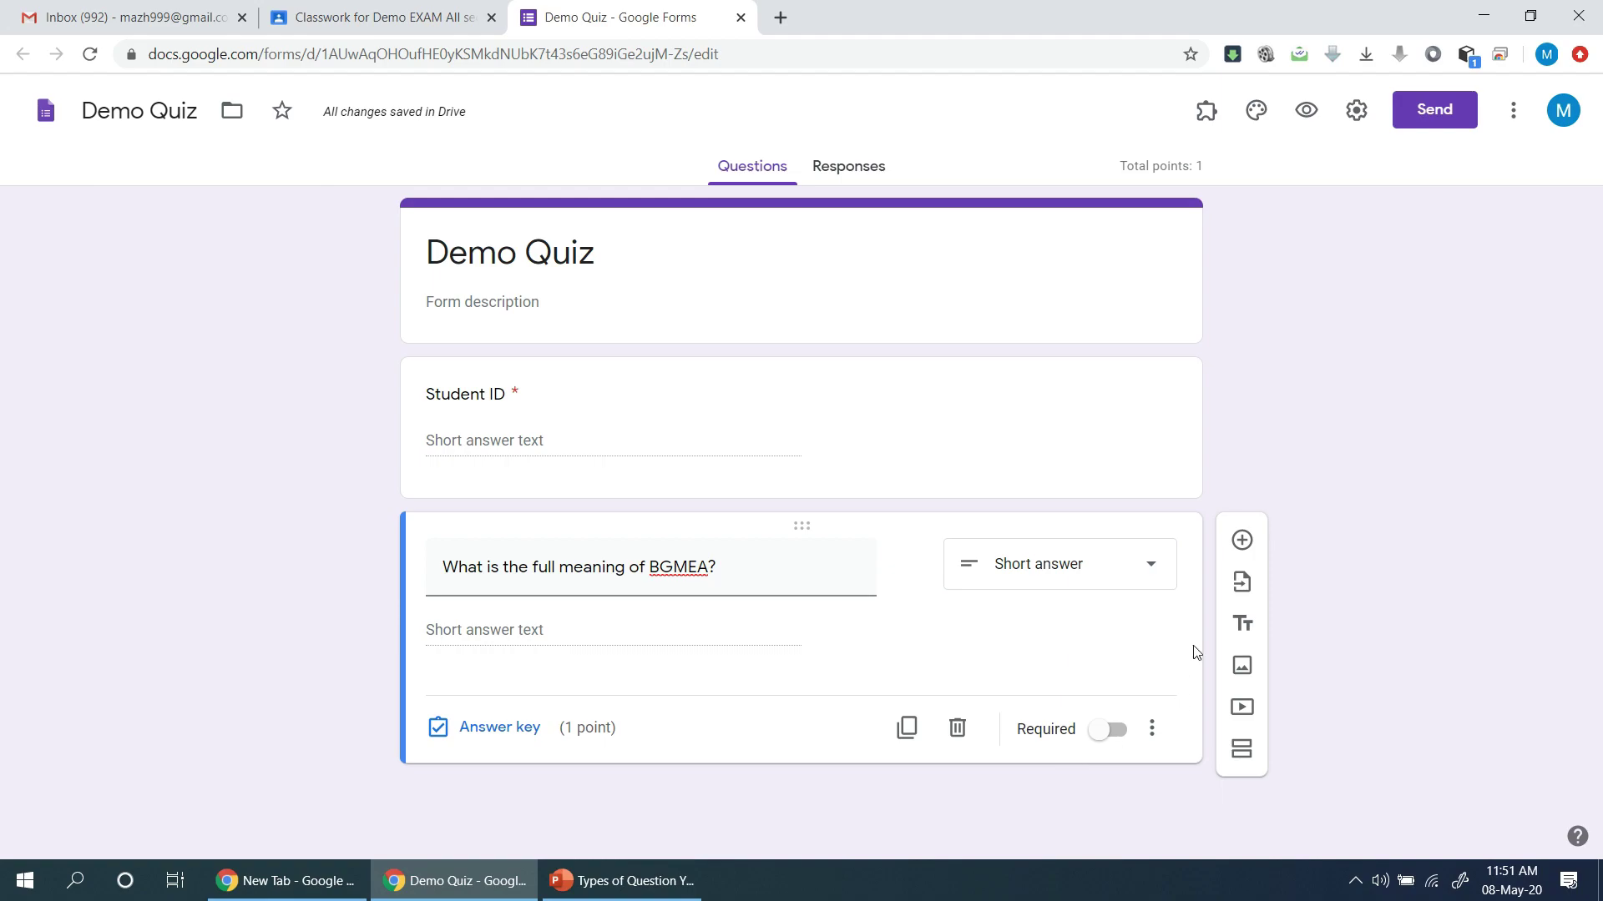
Add a Short answer question with the fill-in-the-blank text "The Full meaning of BGMEA is ____." copied from slide 3 of the PowerPoint presentation.
click(1242, 540)
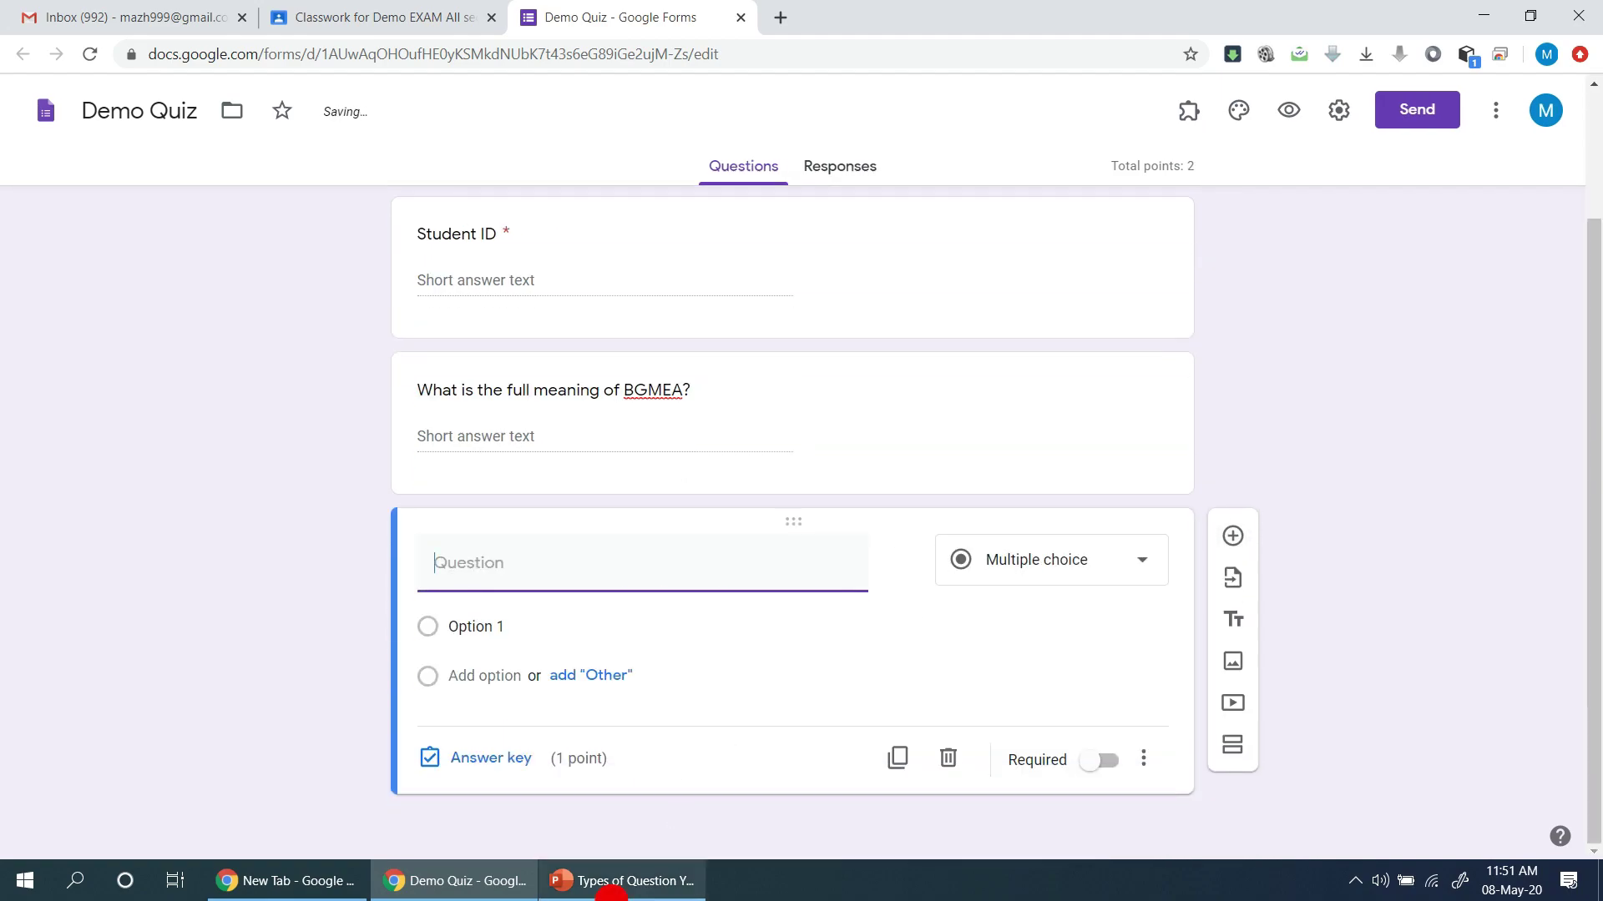
click(622, 881)
scroll(377, 554, down, 1)
click(860, 460)
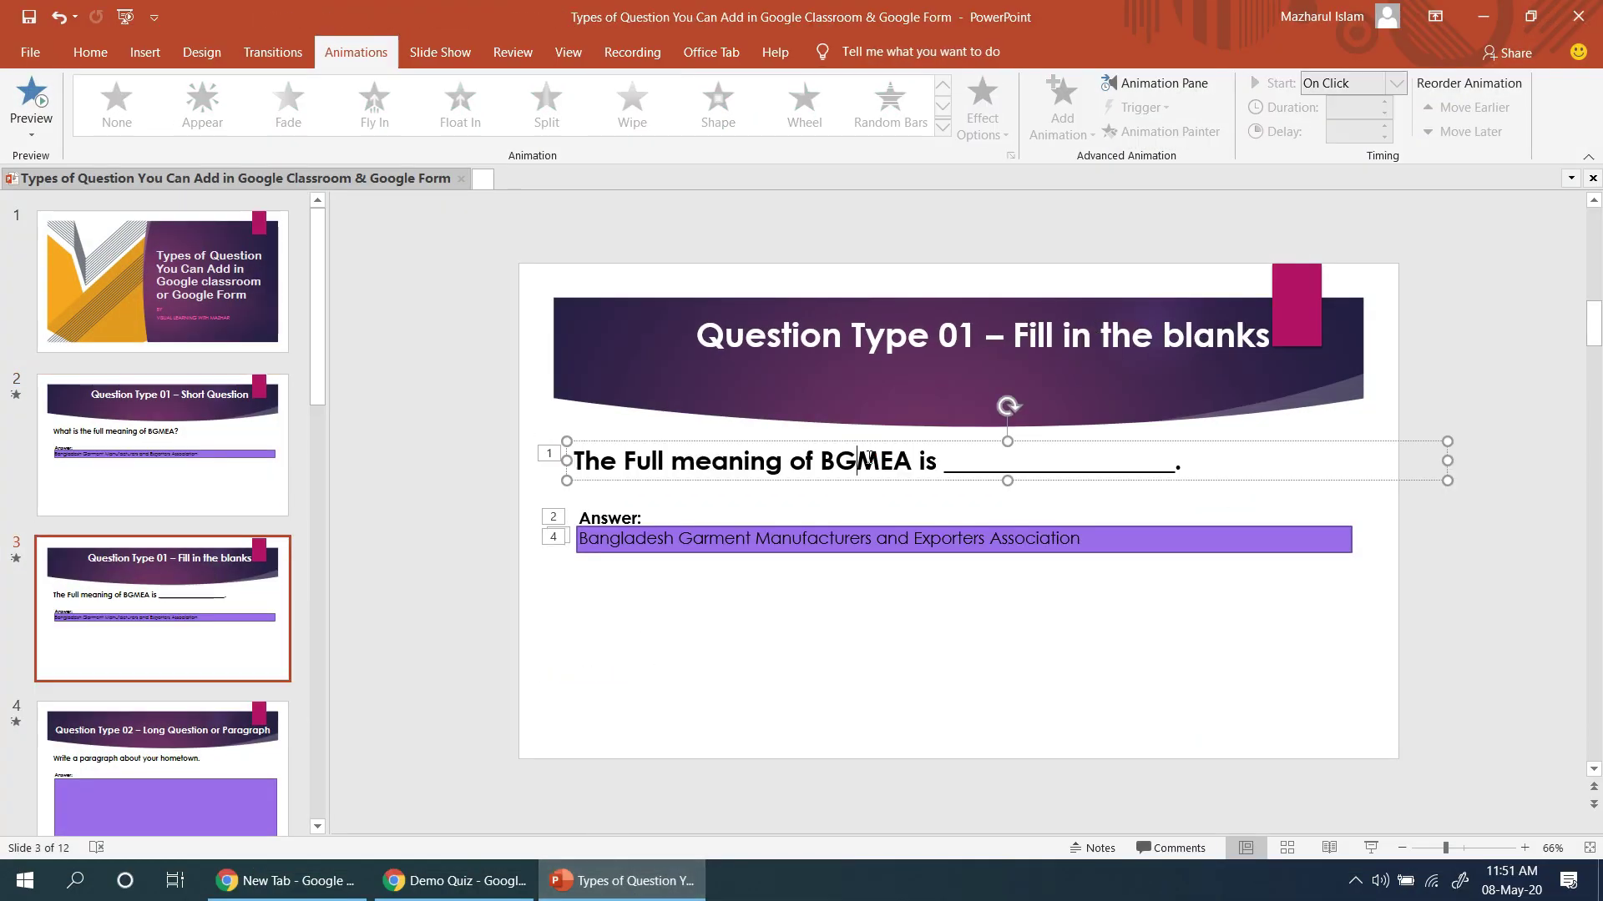
triple_click(869, 456)
key(ctrl+c)
click(455, 880)
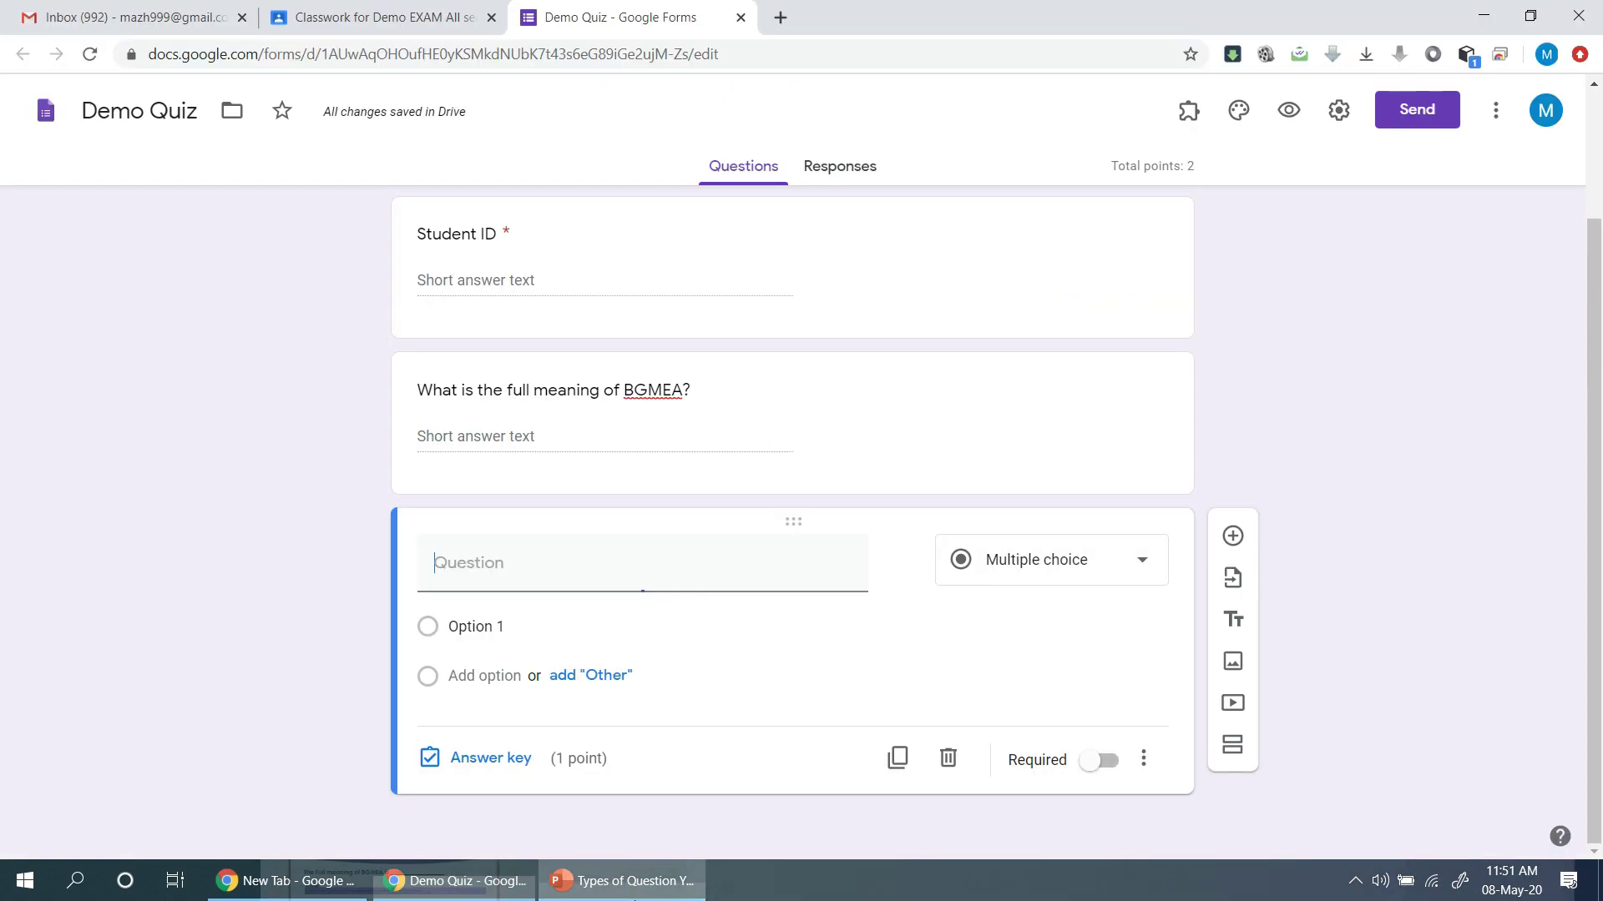
click(713, 581)
key(ctrl+v)
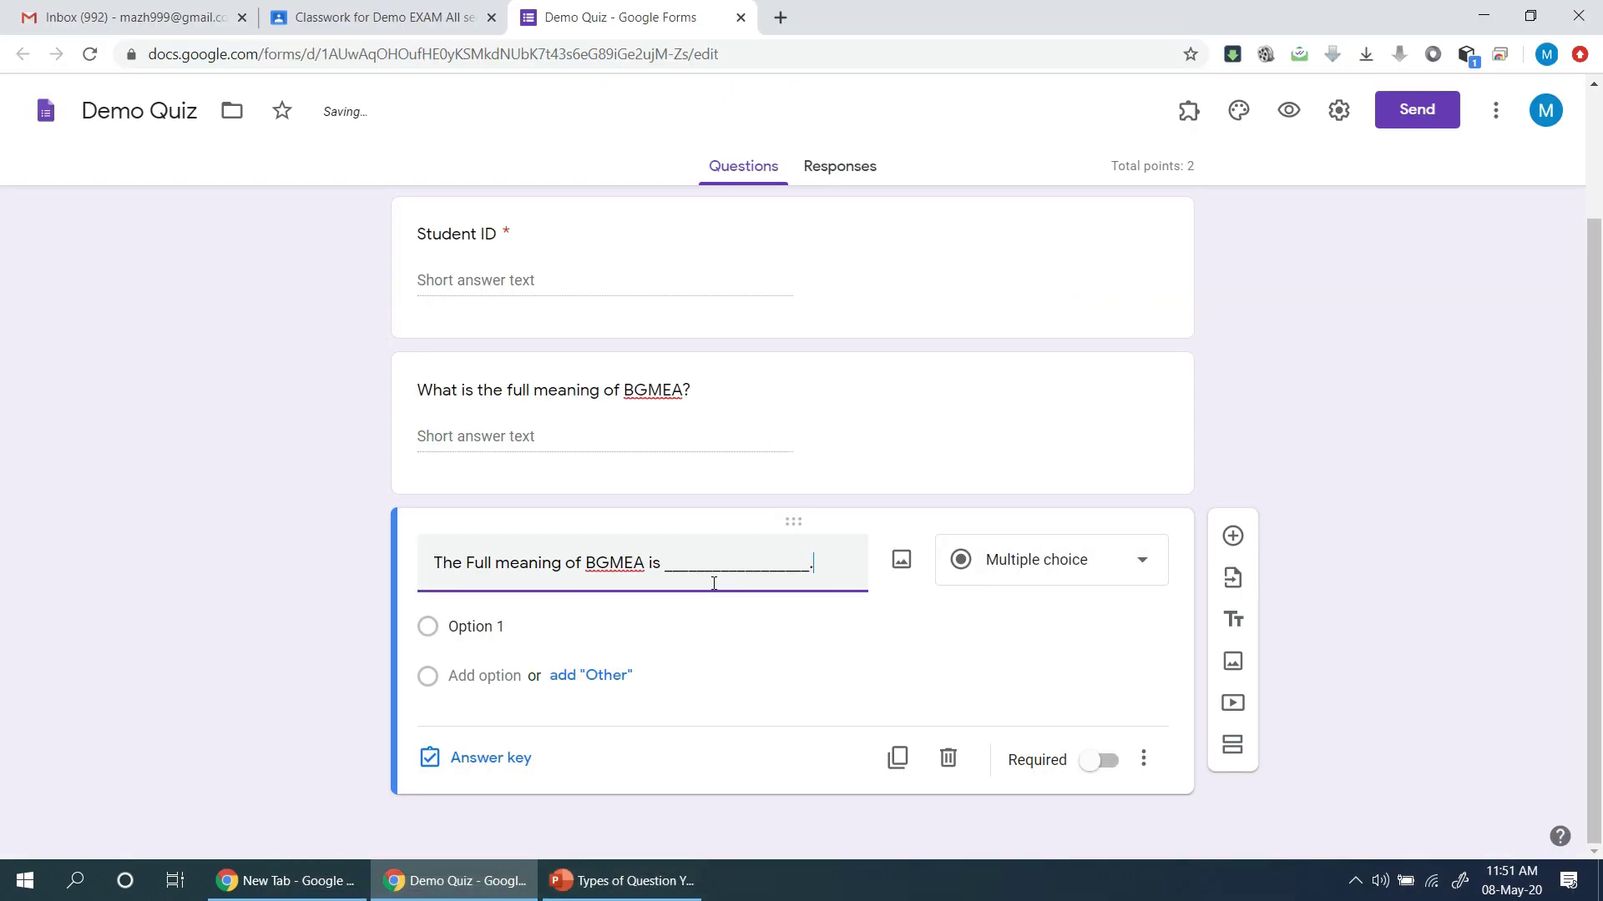
click(1098, 547)
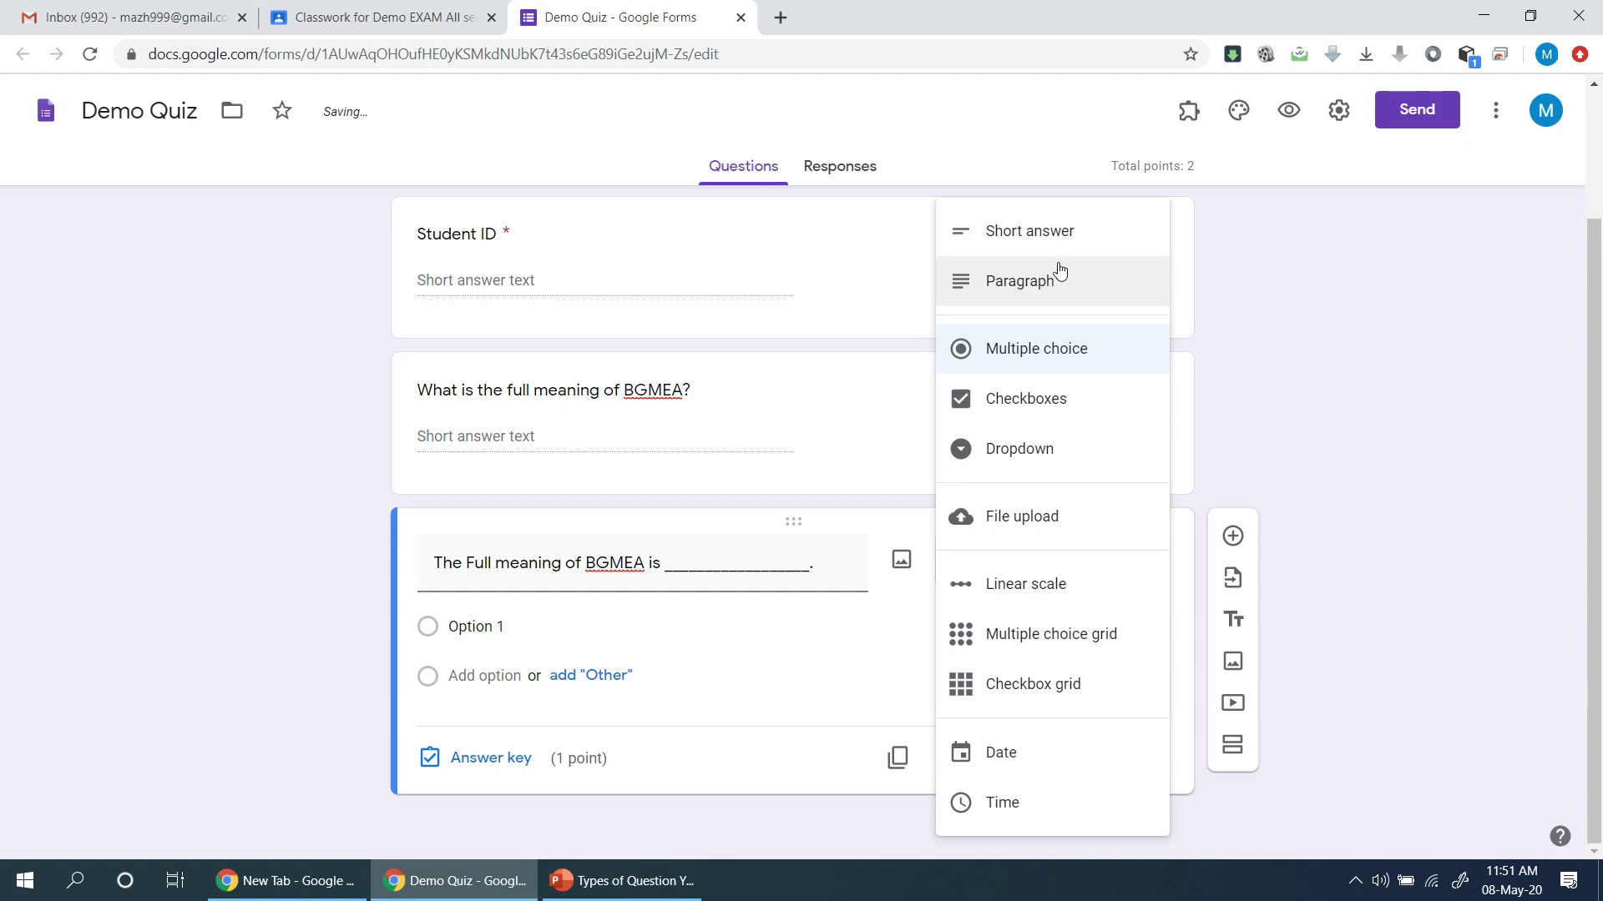
click(1002, 227)
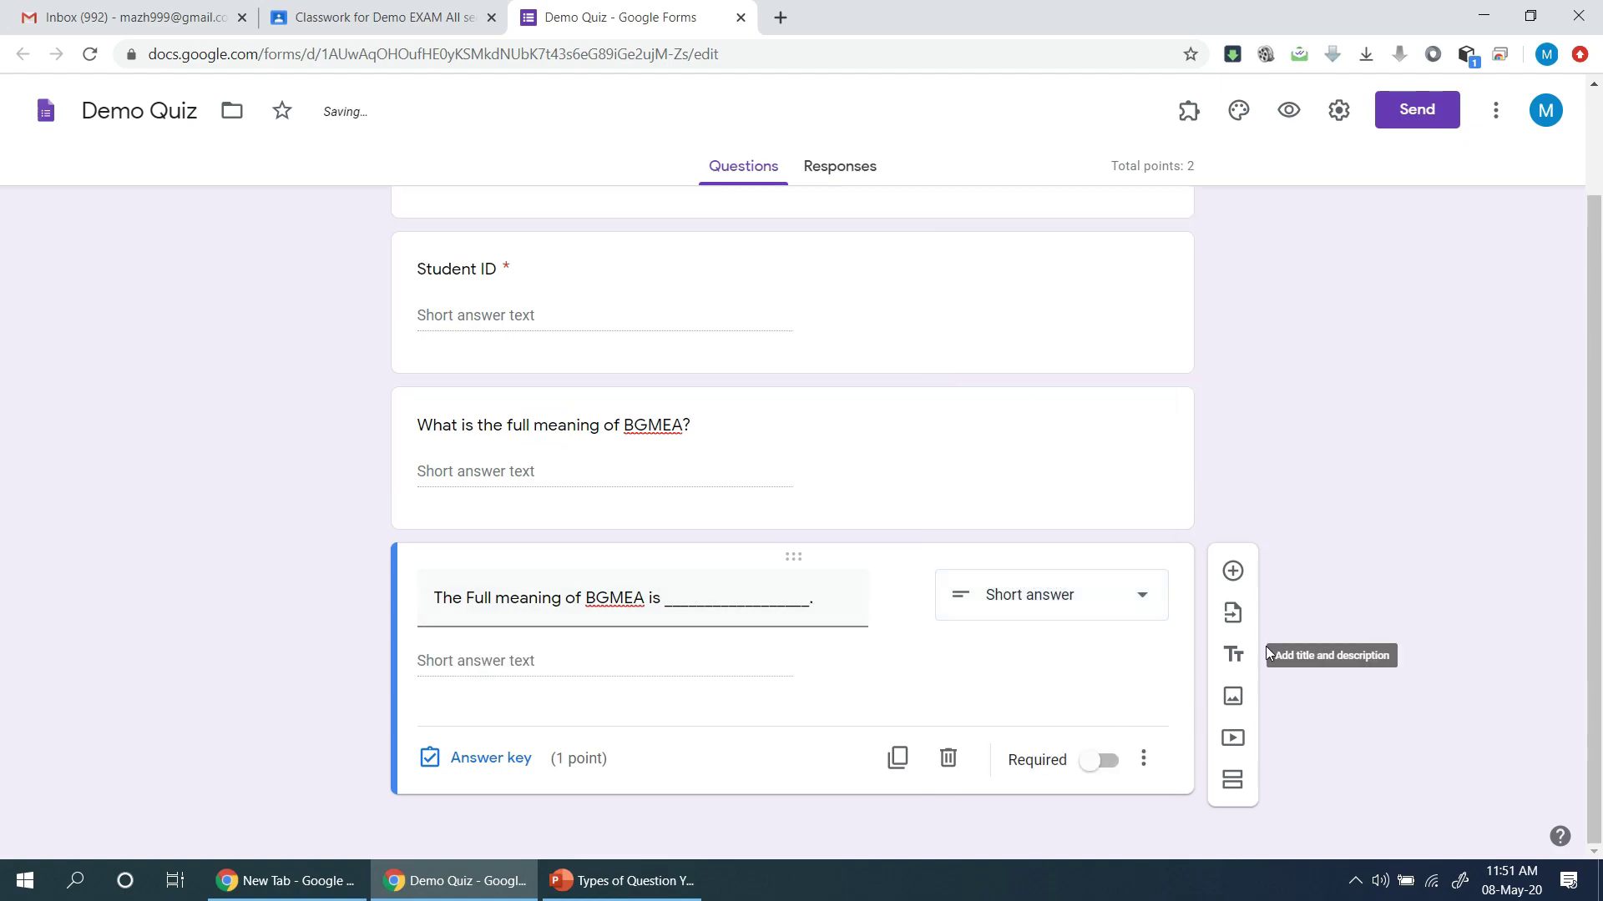
Add a Paragraph question with the text "Write a paragraph about your hometown." copied from slide 4 of the PowerPoint presentation.
click(1234, 569)
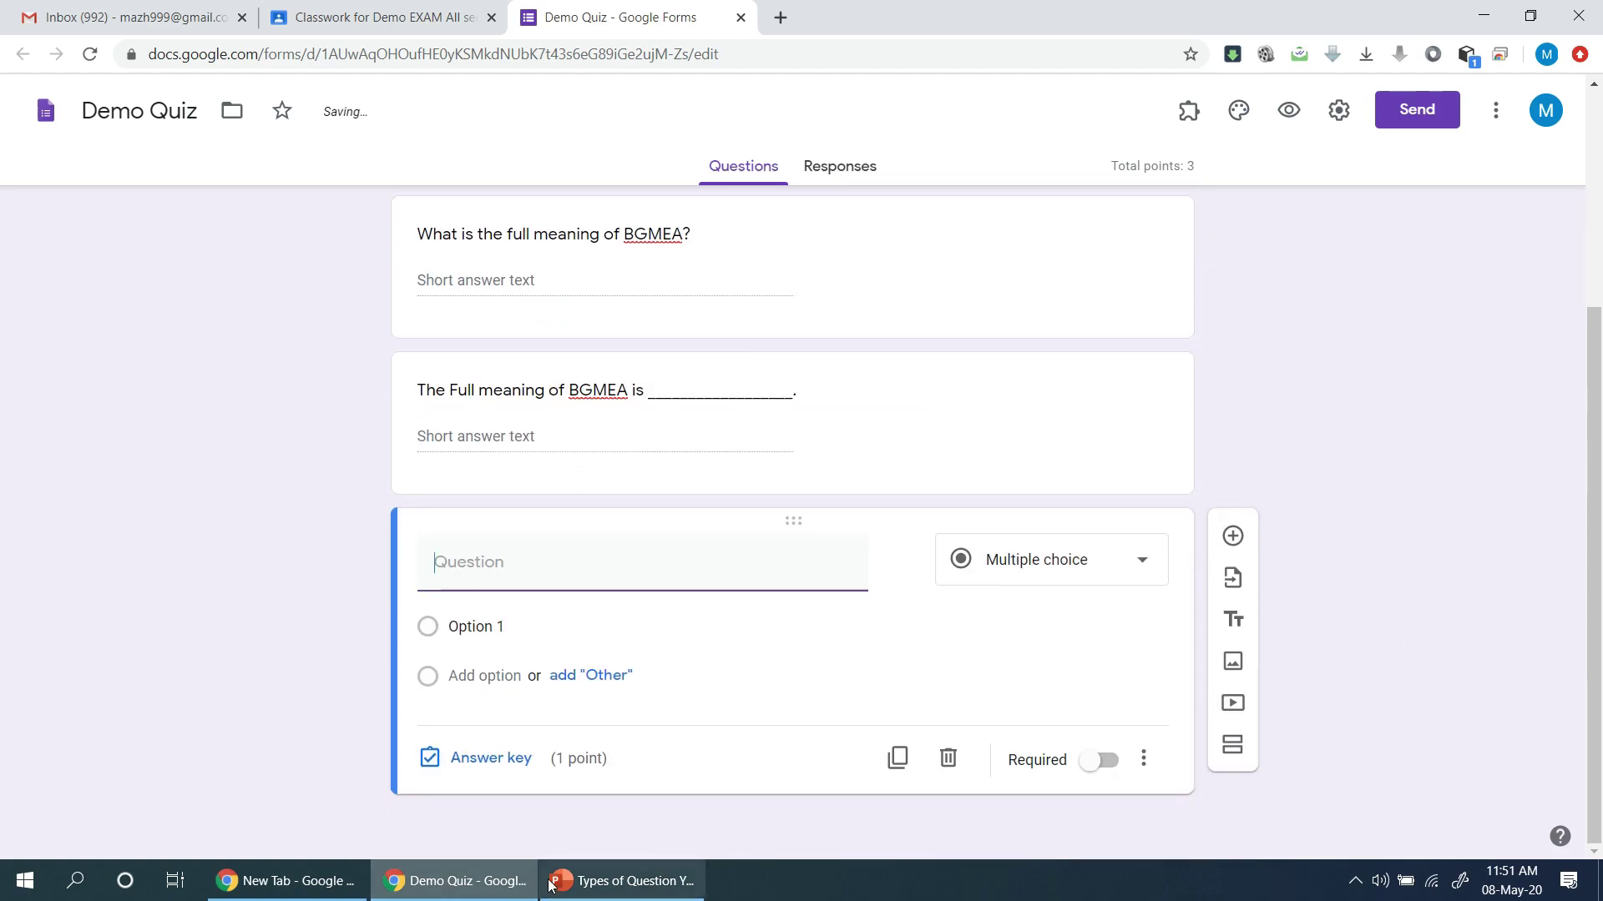
click(621, 881)
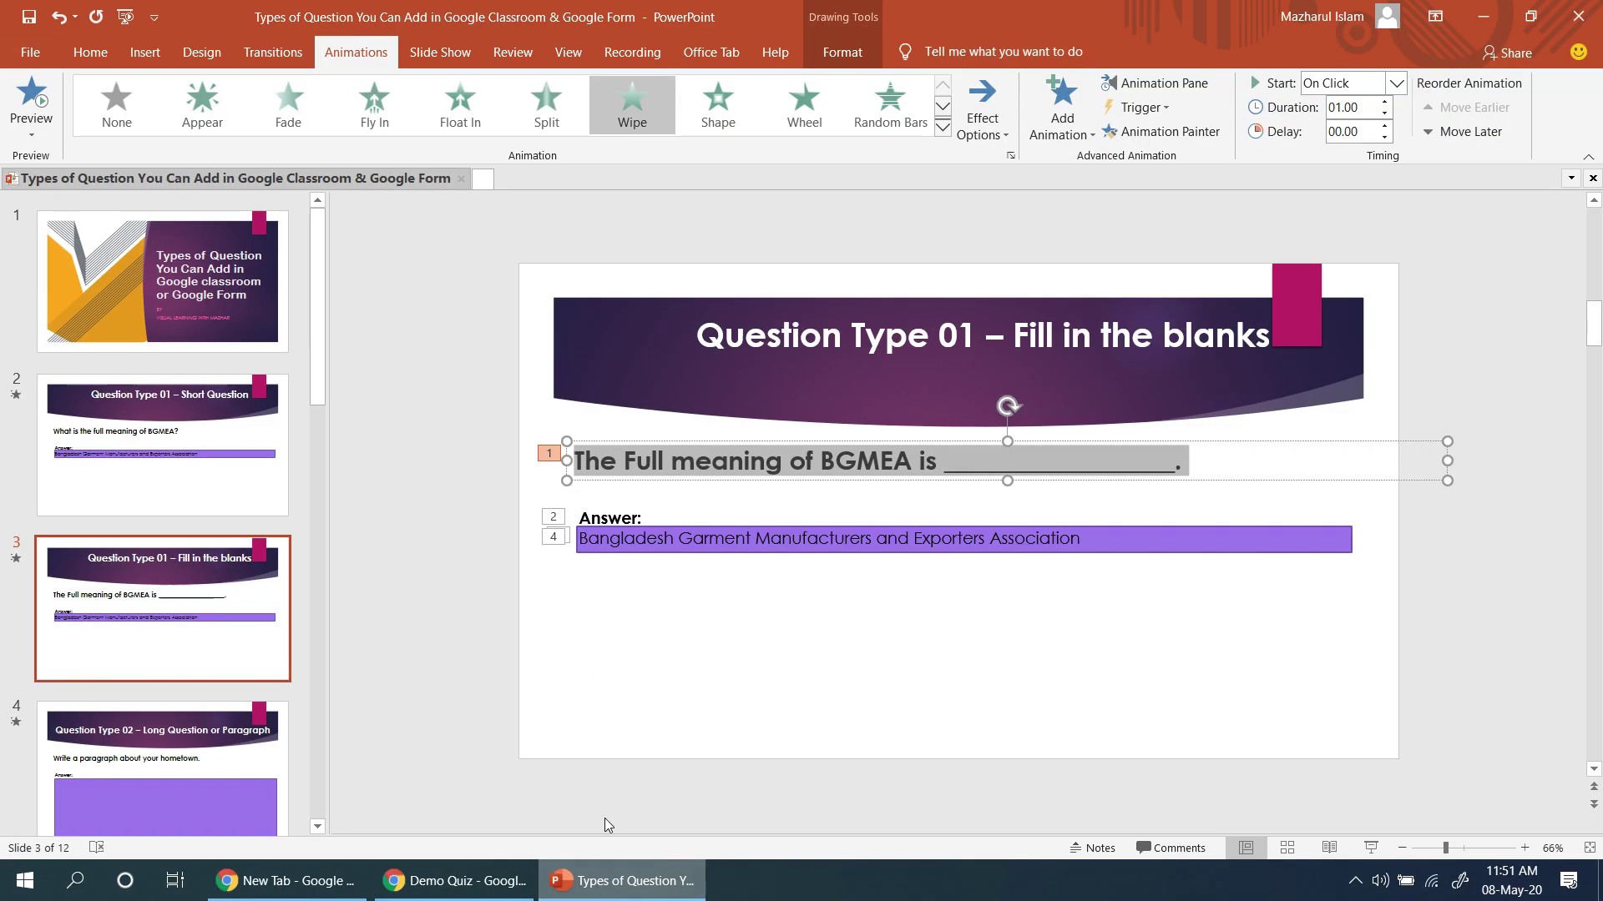
click(208, 698)
click(886, 465)
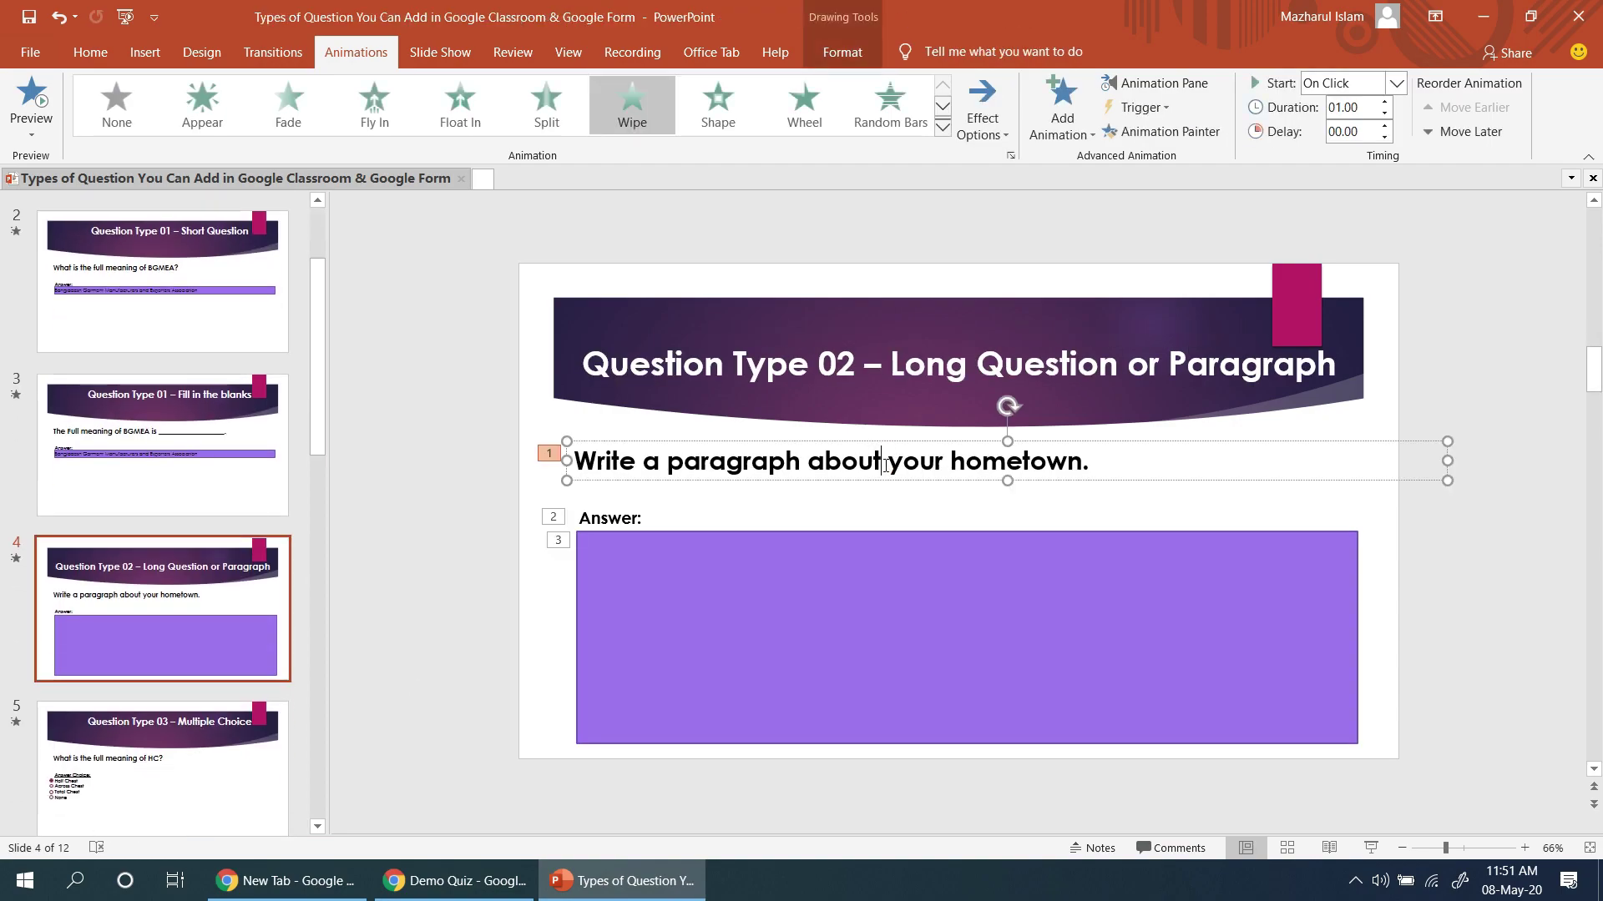
key(ctrl+a)
key(ctrl+c)
key(alt+Tab)
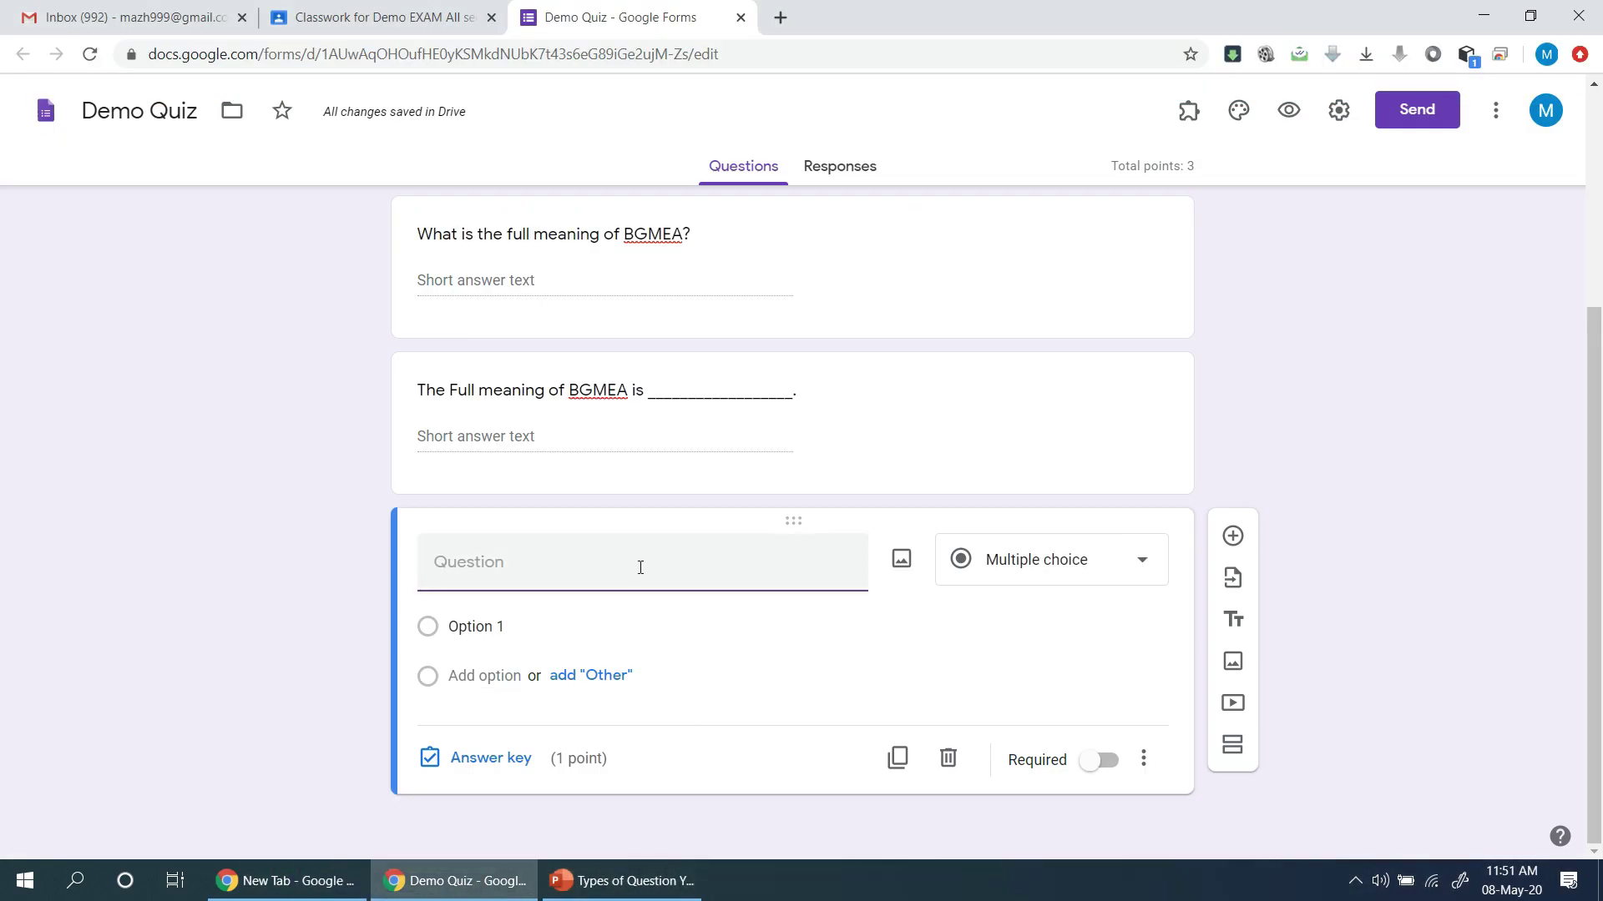
key(ctrl+v)
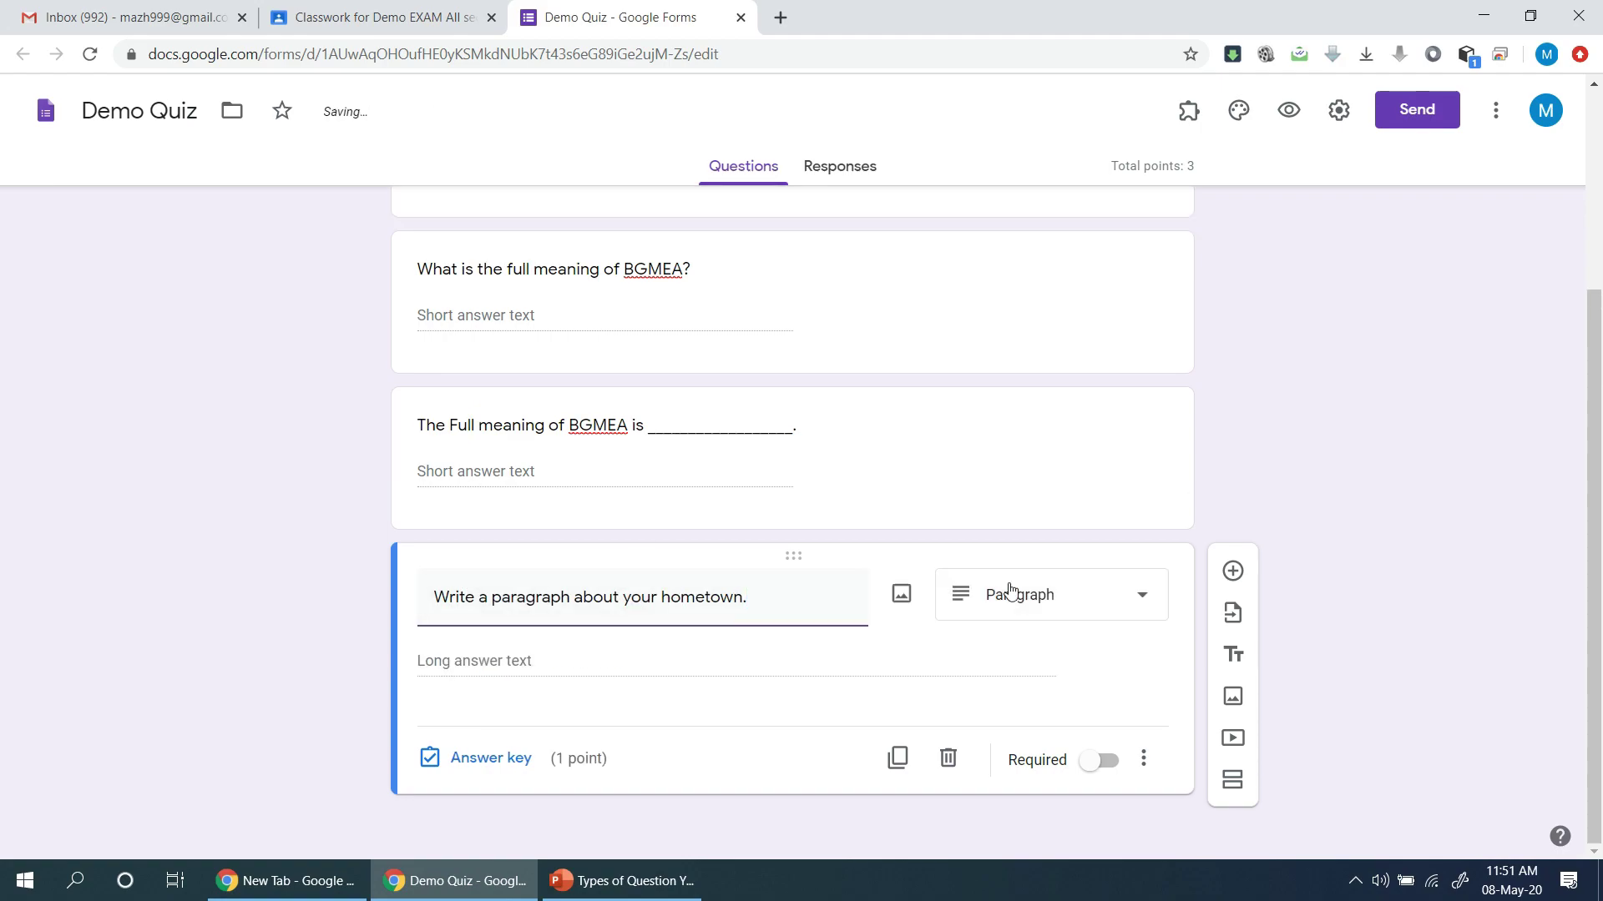
click(1010, 591)
click(1041, 288)
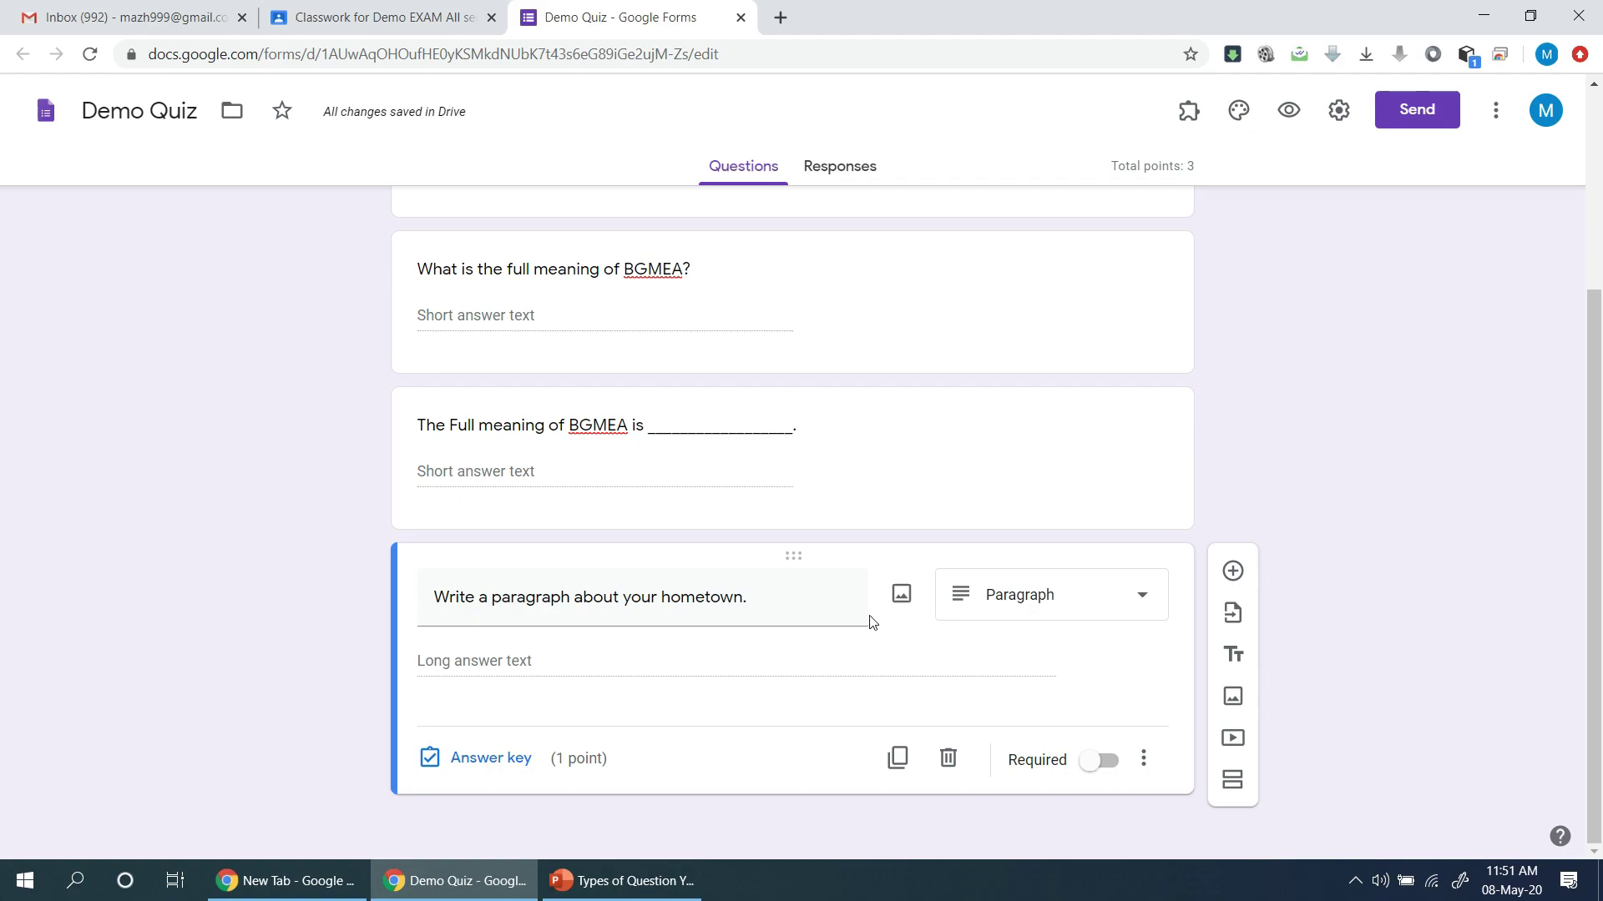
Add another question to the form and select the text "What is the full meaning of HC?" on slide 5 in PowerPoint.
click(1233, 571)
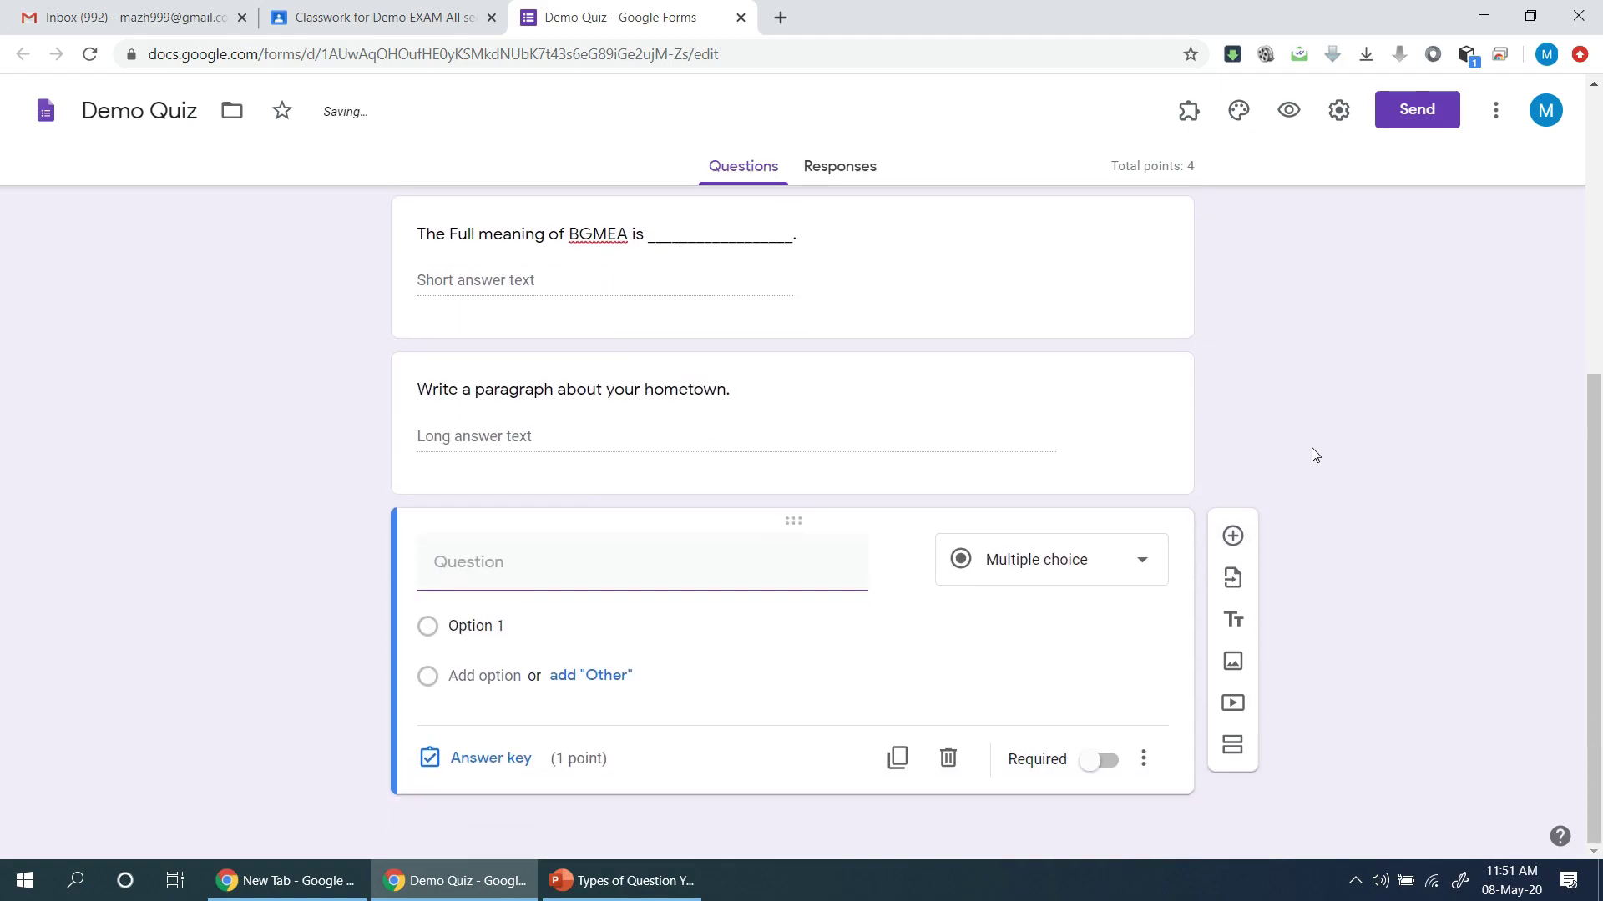
click(630, 882)
scroll(1105, 510, down, 1)
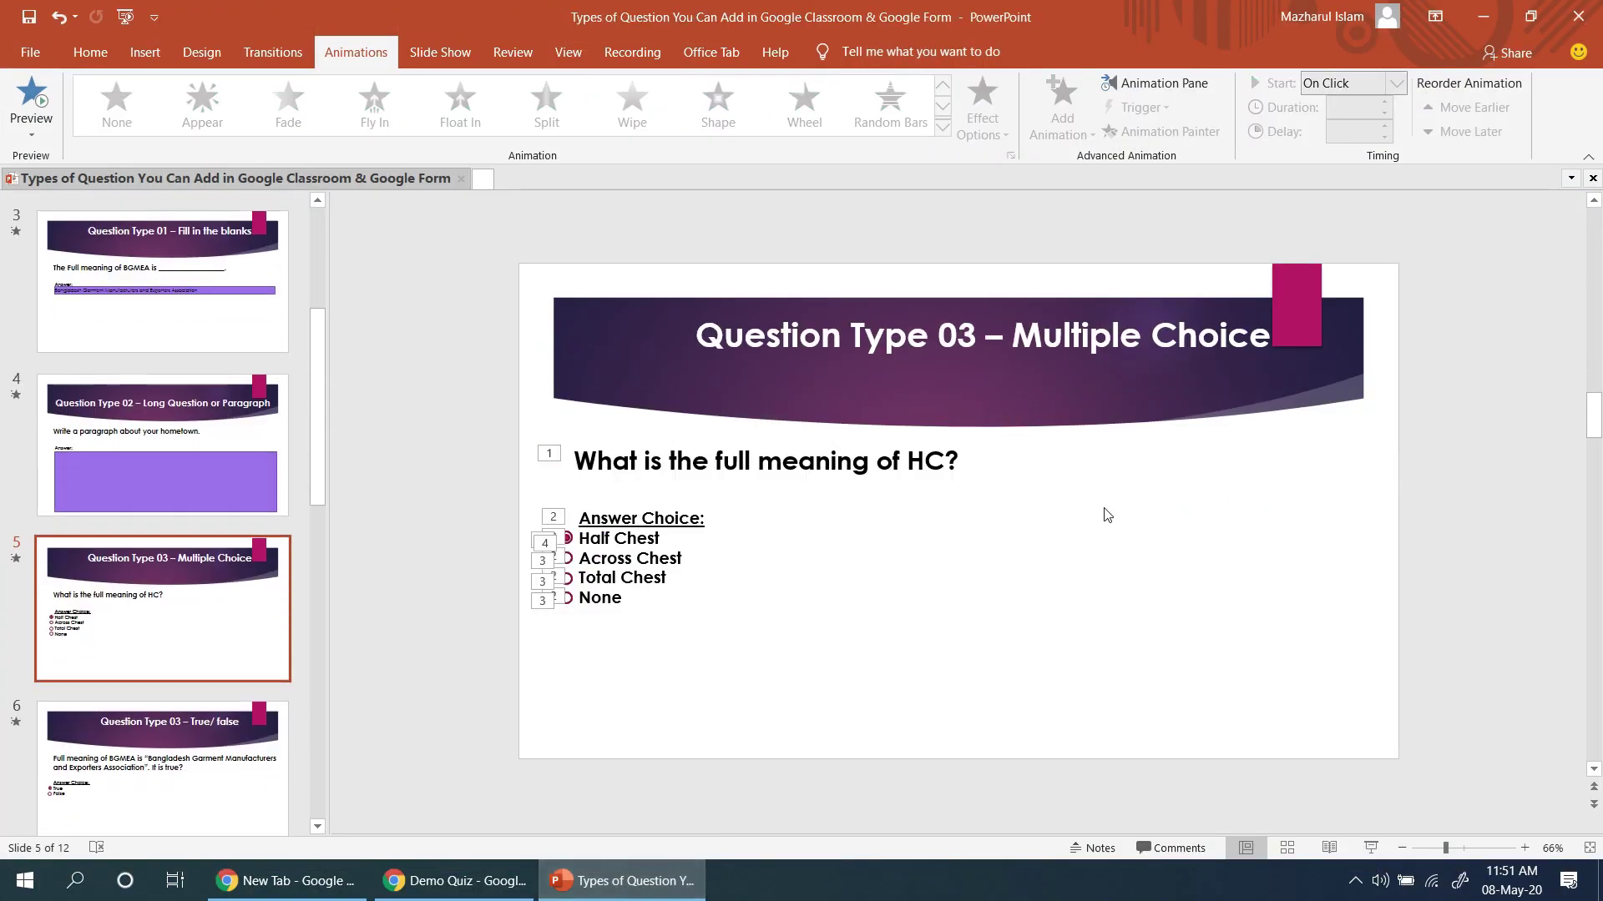
key(ctrl+z)
key(ctrl+z)
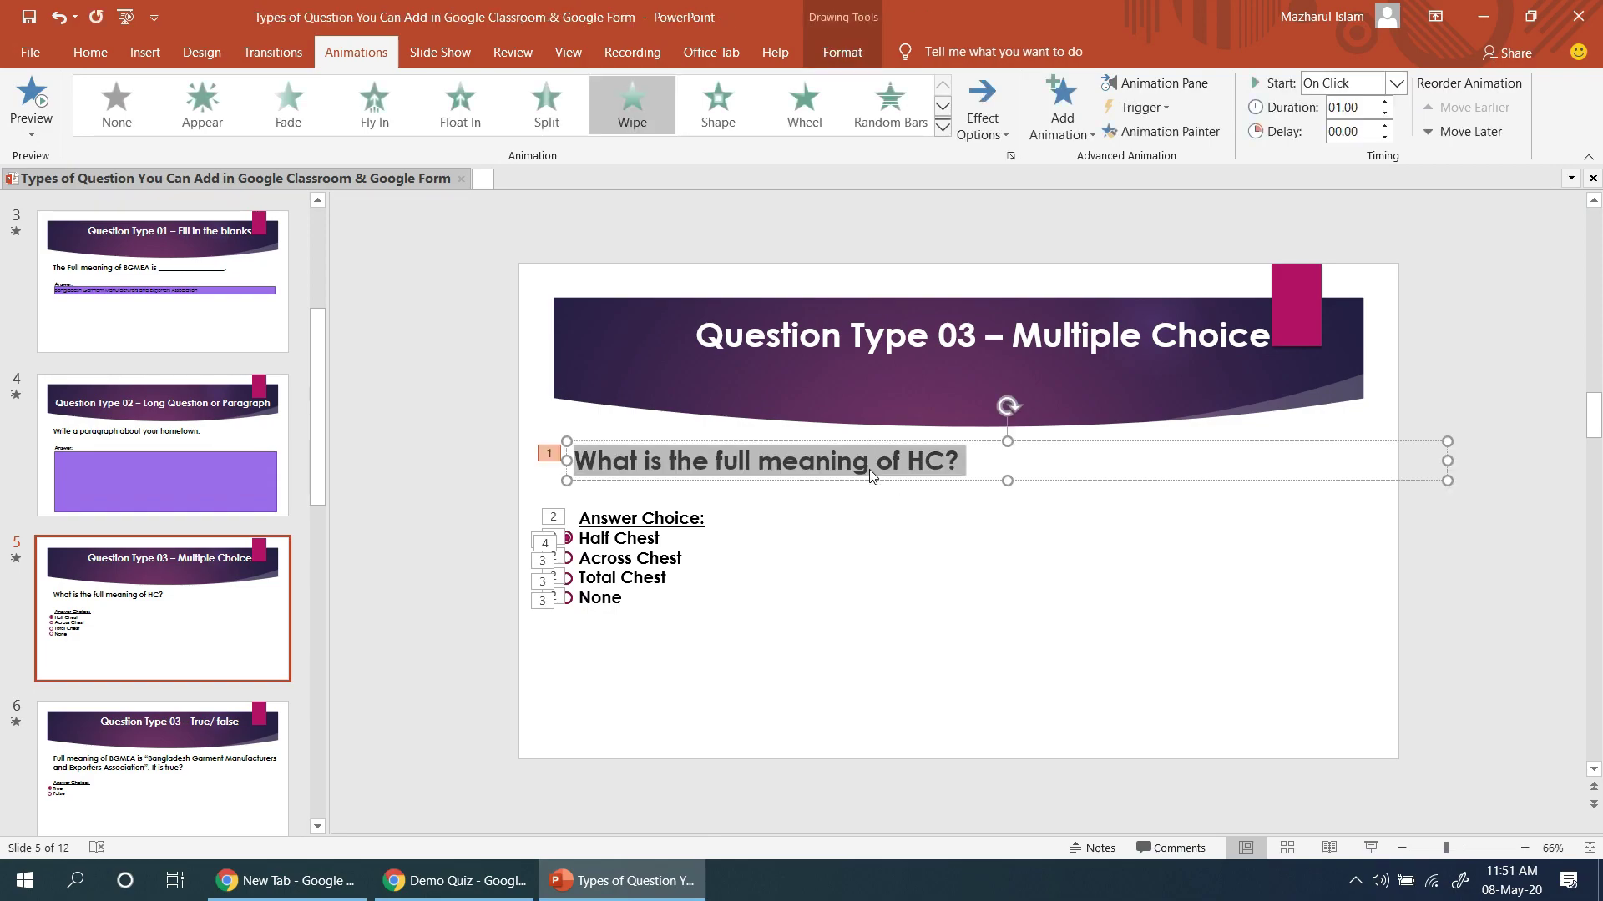
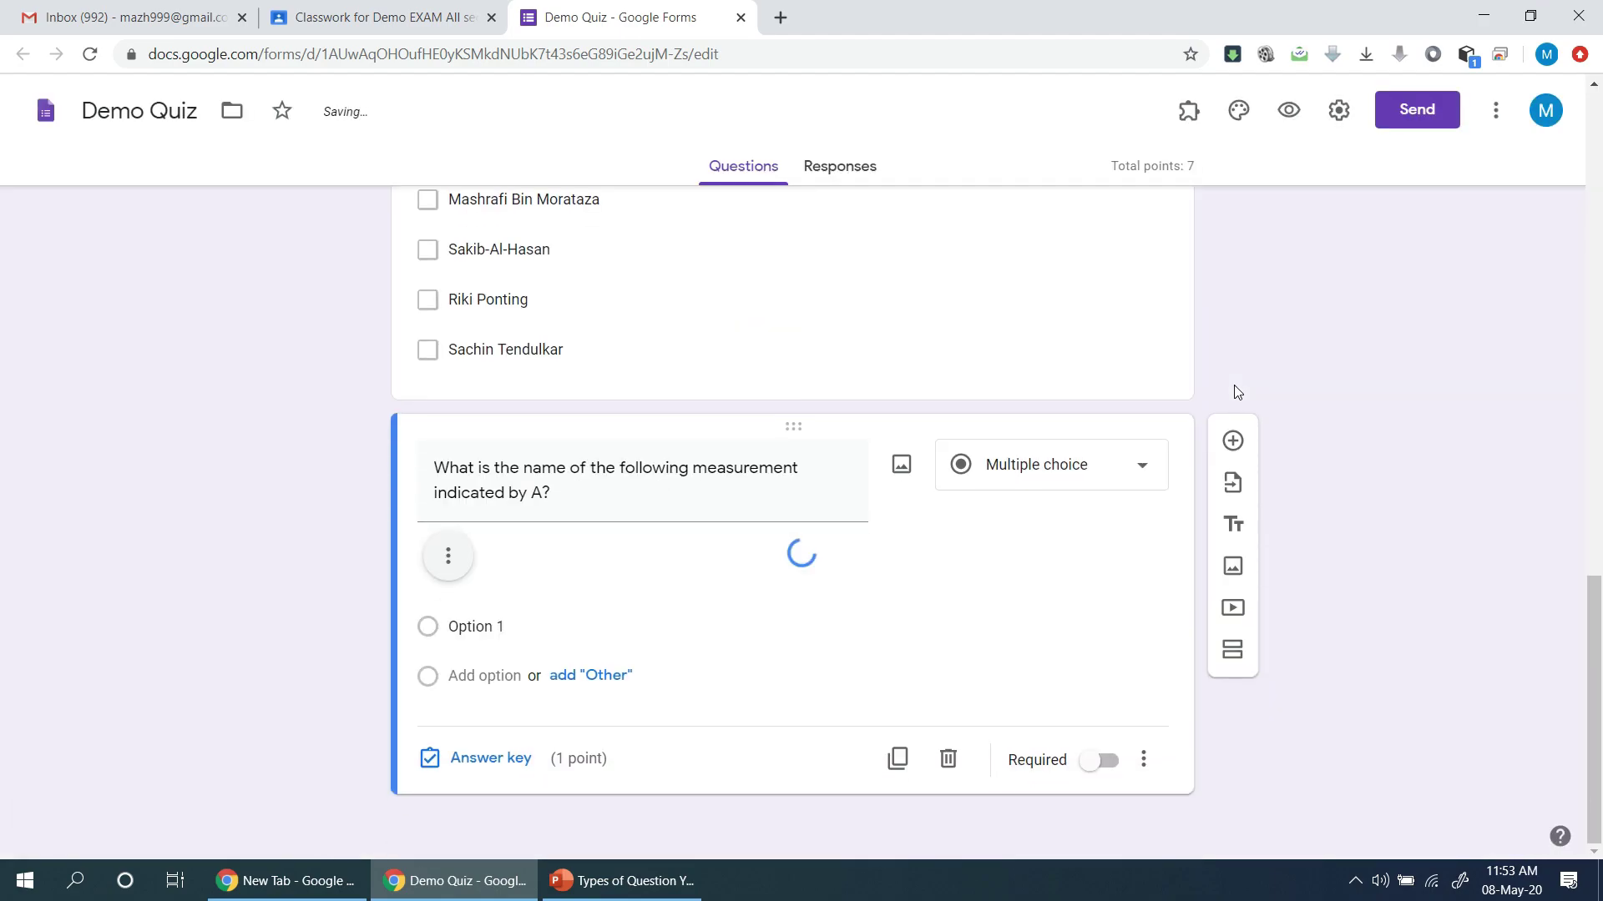
Copy "Back Body Length" from slide 8 in PowerPoint into the first option of the T-shirt measurement question.
scroll(621, 563, down, 2)
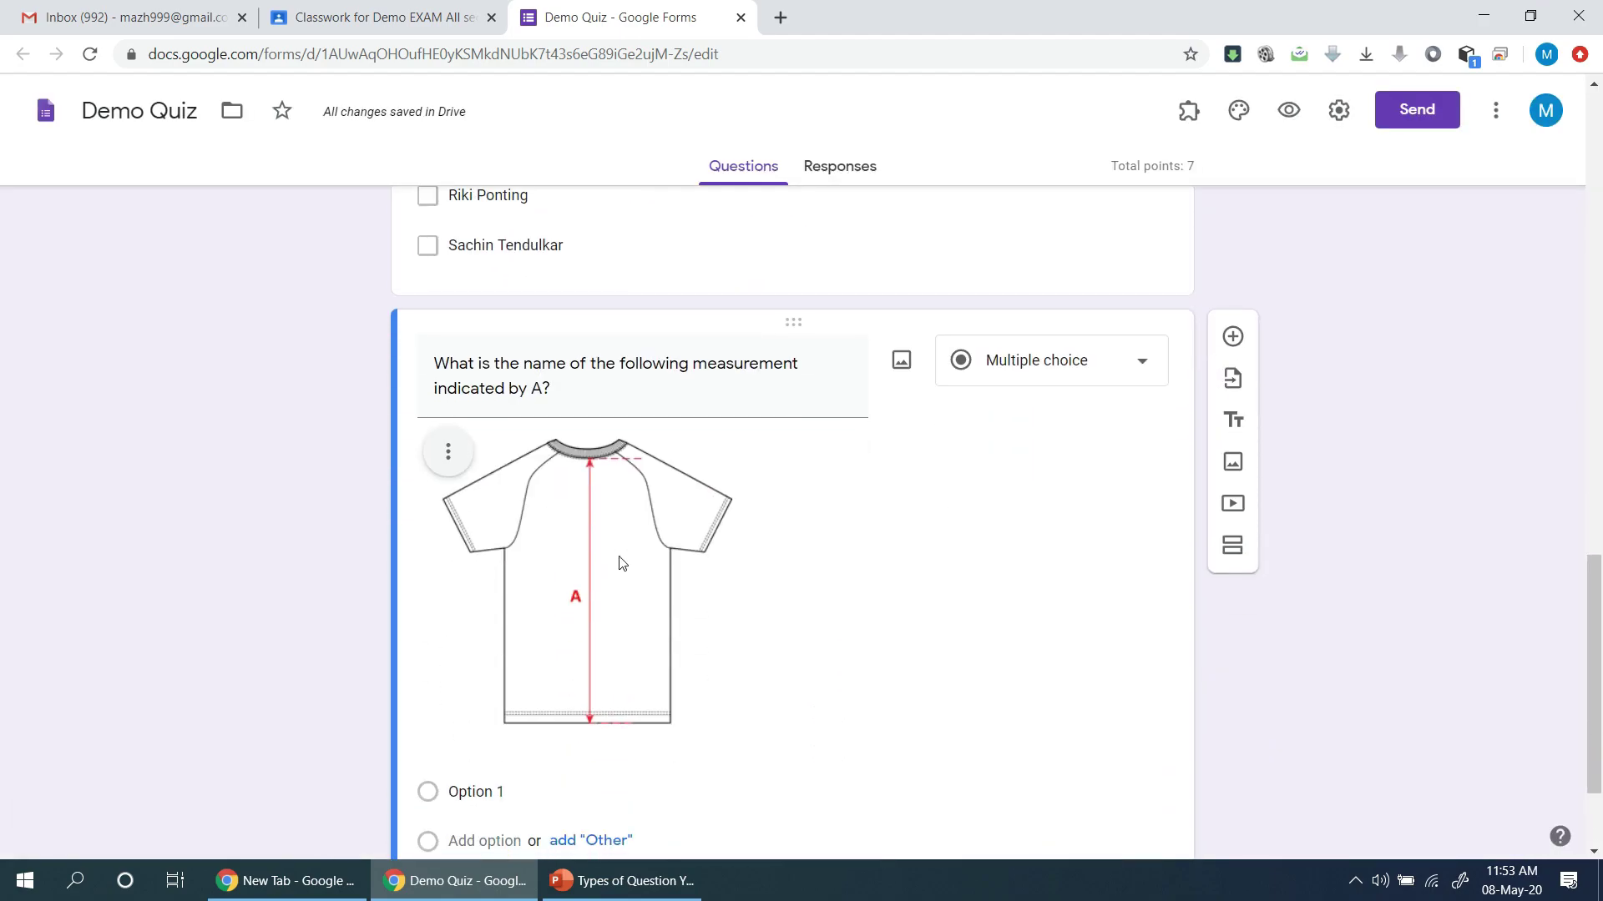
scroll(578, 619, down, 2)
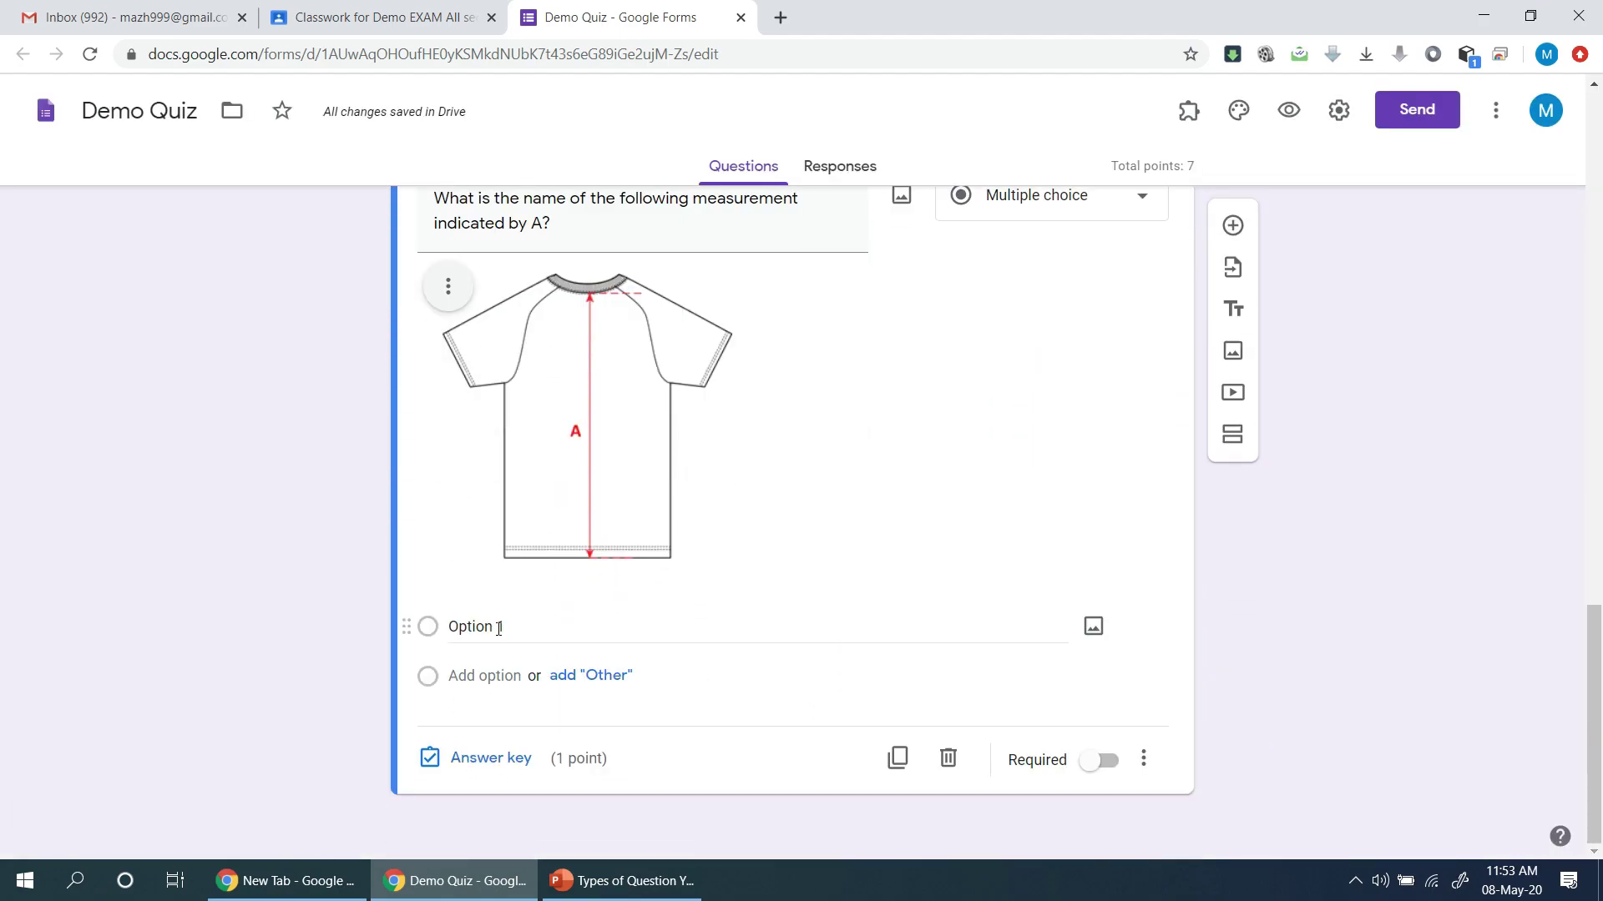
click(687, 893)
click(743, 538)
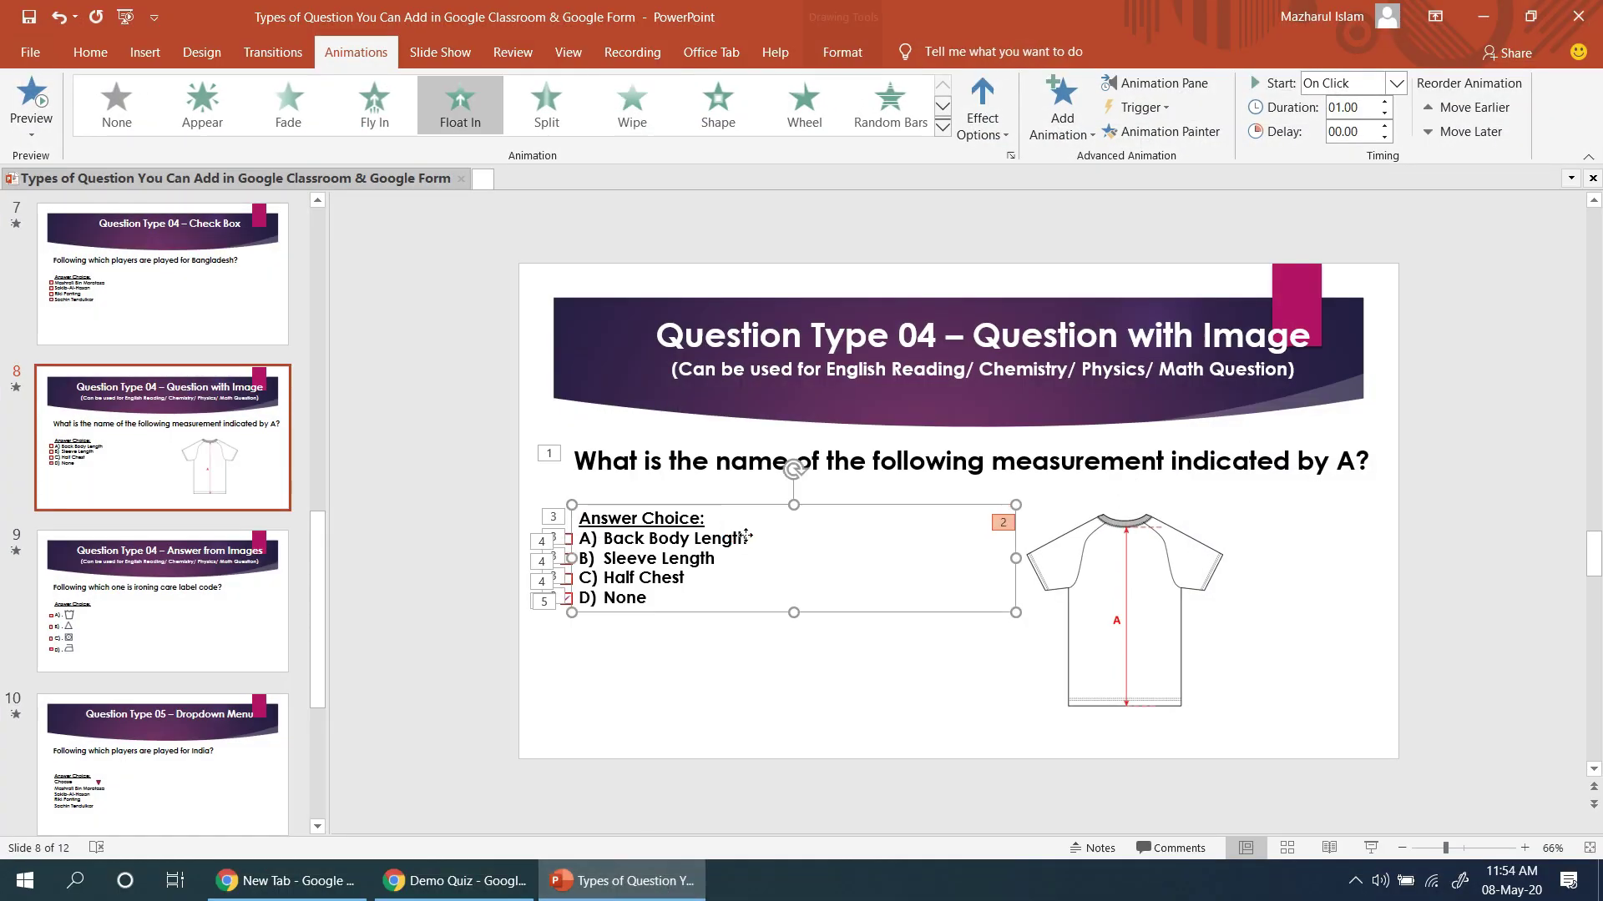
drag(743, 539, 626, 539)
key(ctrl+c)
click(660, 881)
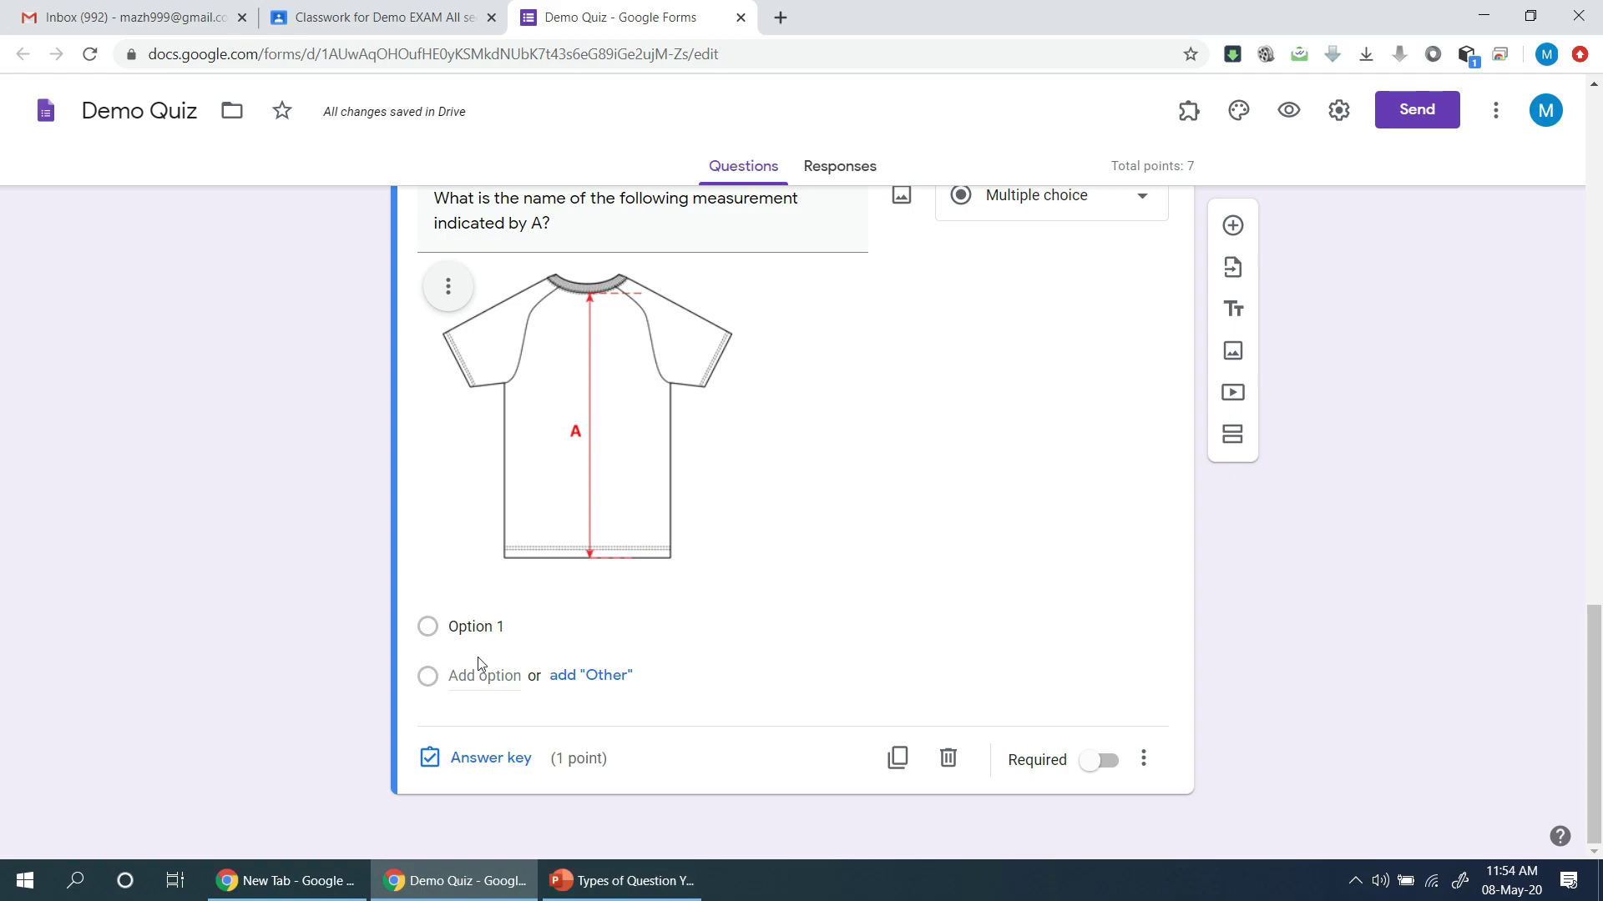
click(485, 627)
key(ctrl+v)
Add "Sleeve Length", copied from slide 8 in PowerPoint, as the second option of the T-shirt measurement question.
click(622, 880)
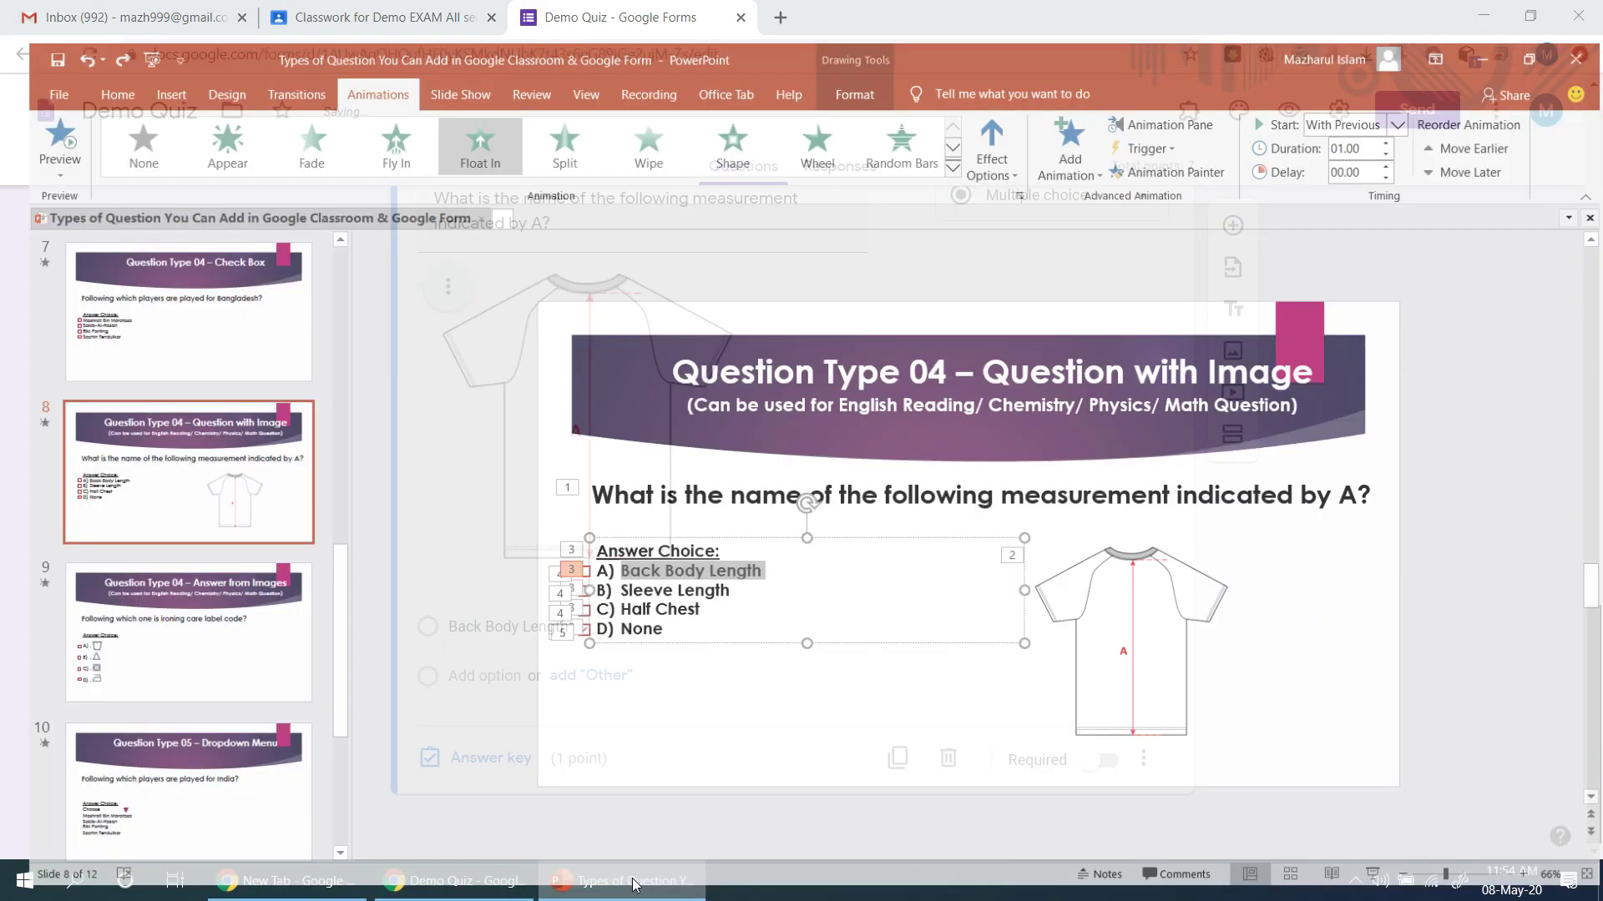
drag(714, 559, 636, 563)
key(ctrl+c)
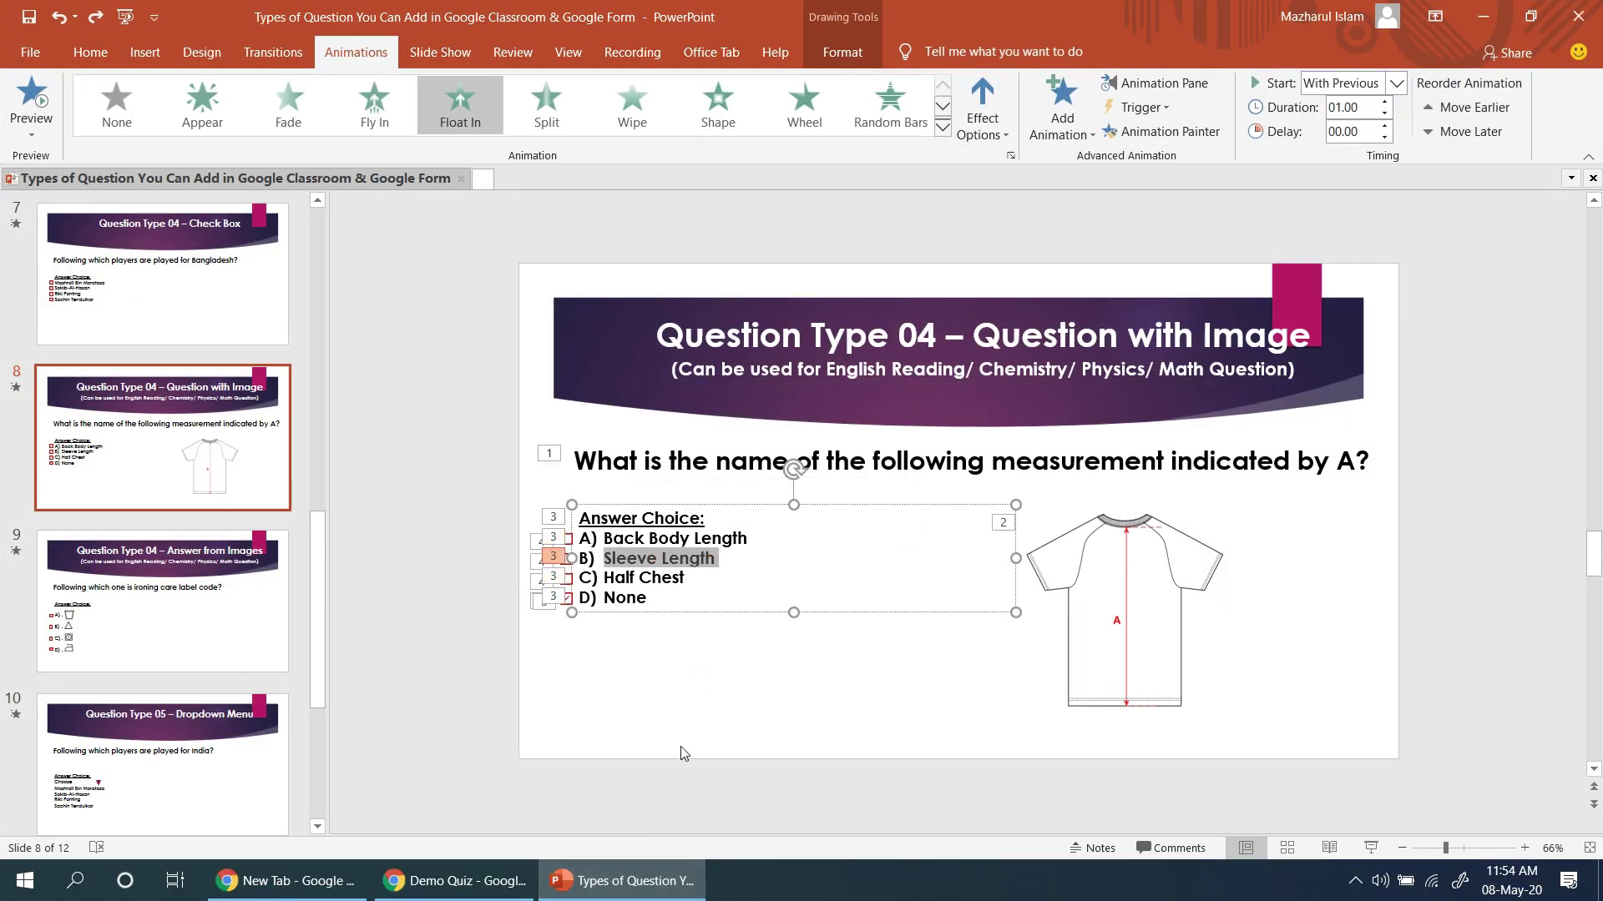
click(622, 881)
click(468, 667)
key(ctrl+v)
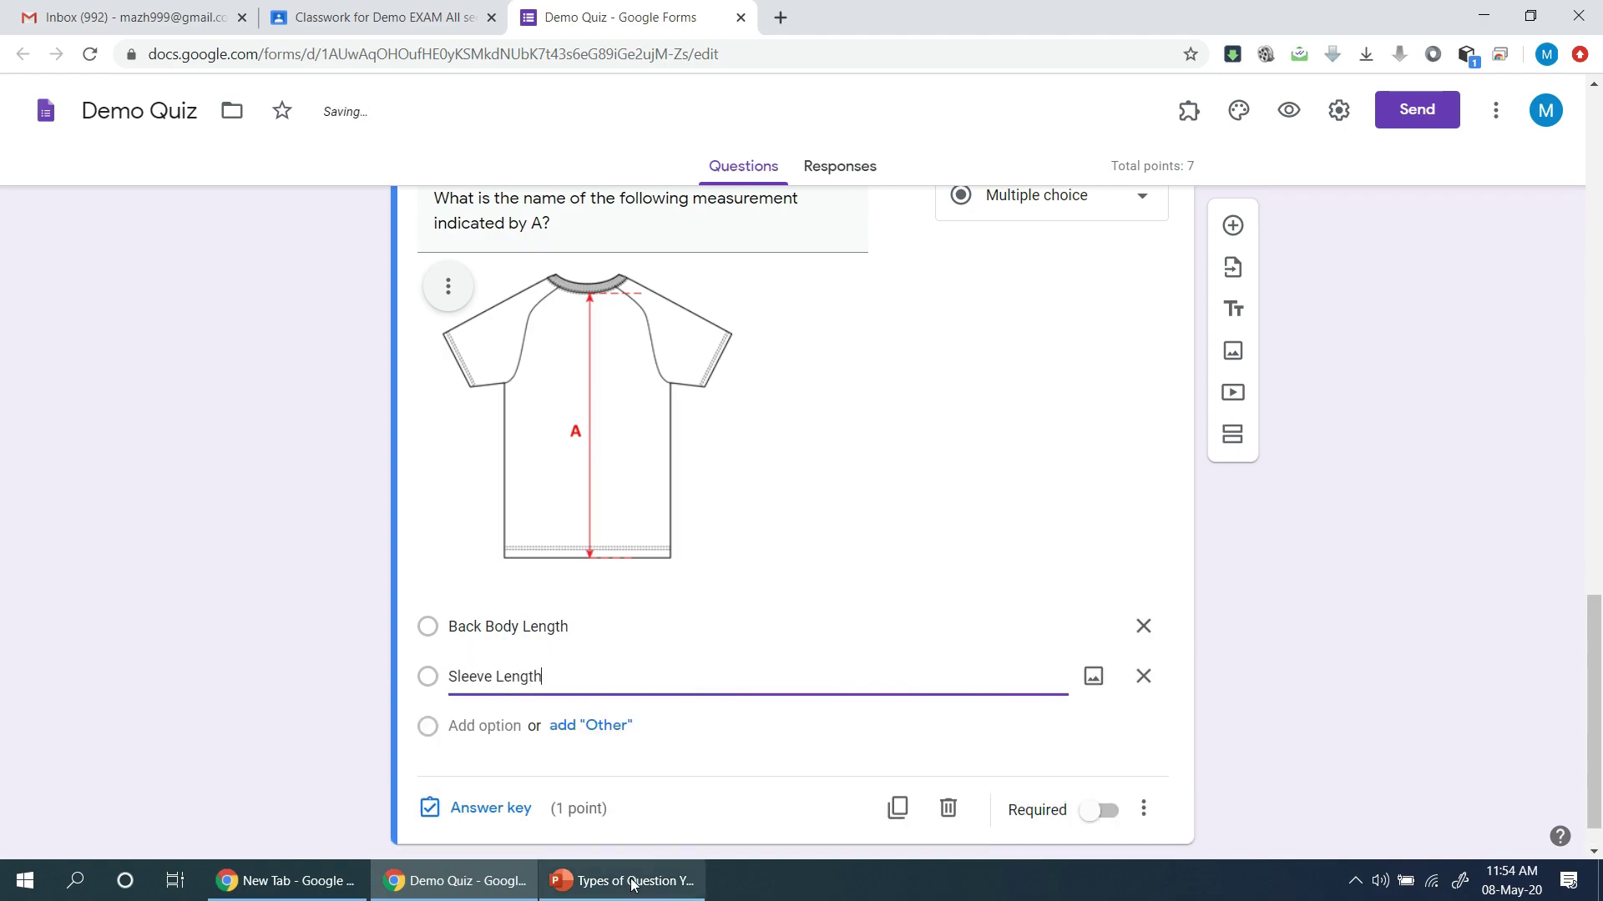
Add "Half Chest", copied from slide 8 in PowerPoint, as the third option of the T-shirt measurement question.
click(632, 880)
drag(684, 580, 621, 583)
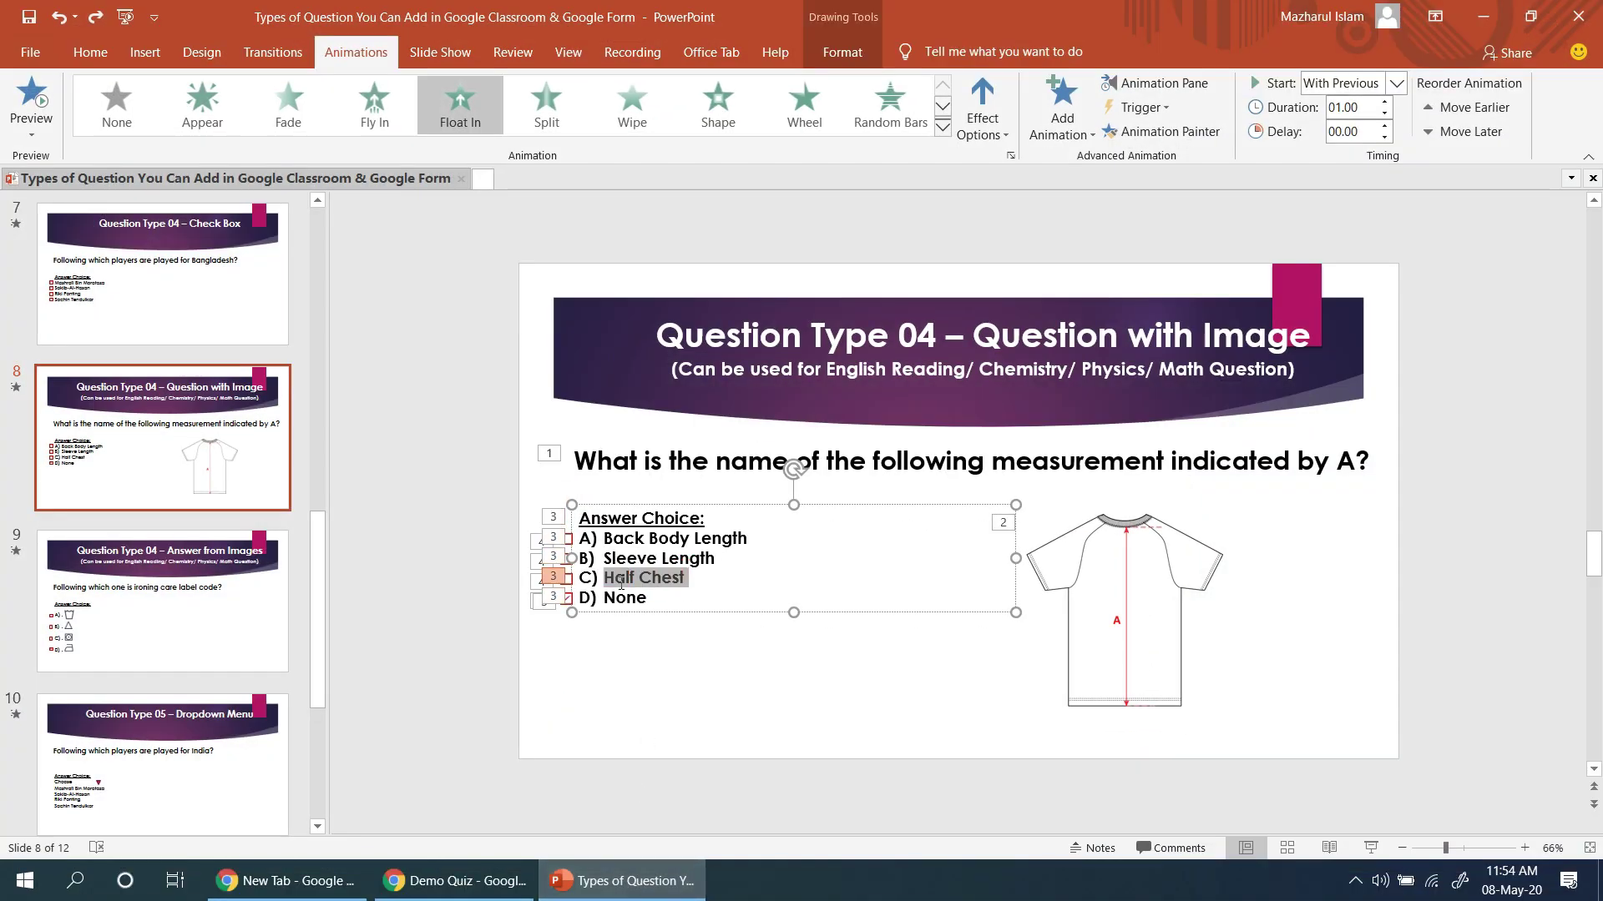
key(ctrl+c)
click(621, 880)
click(484, 723)
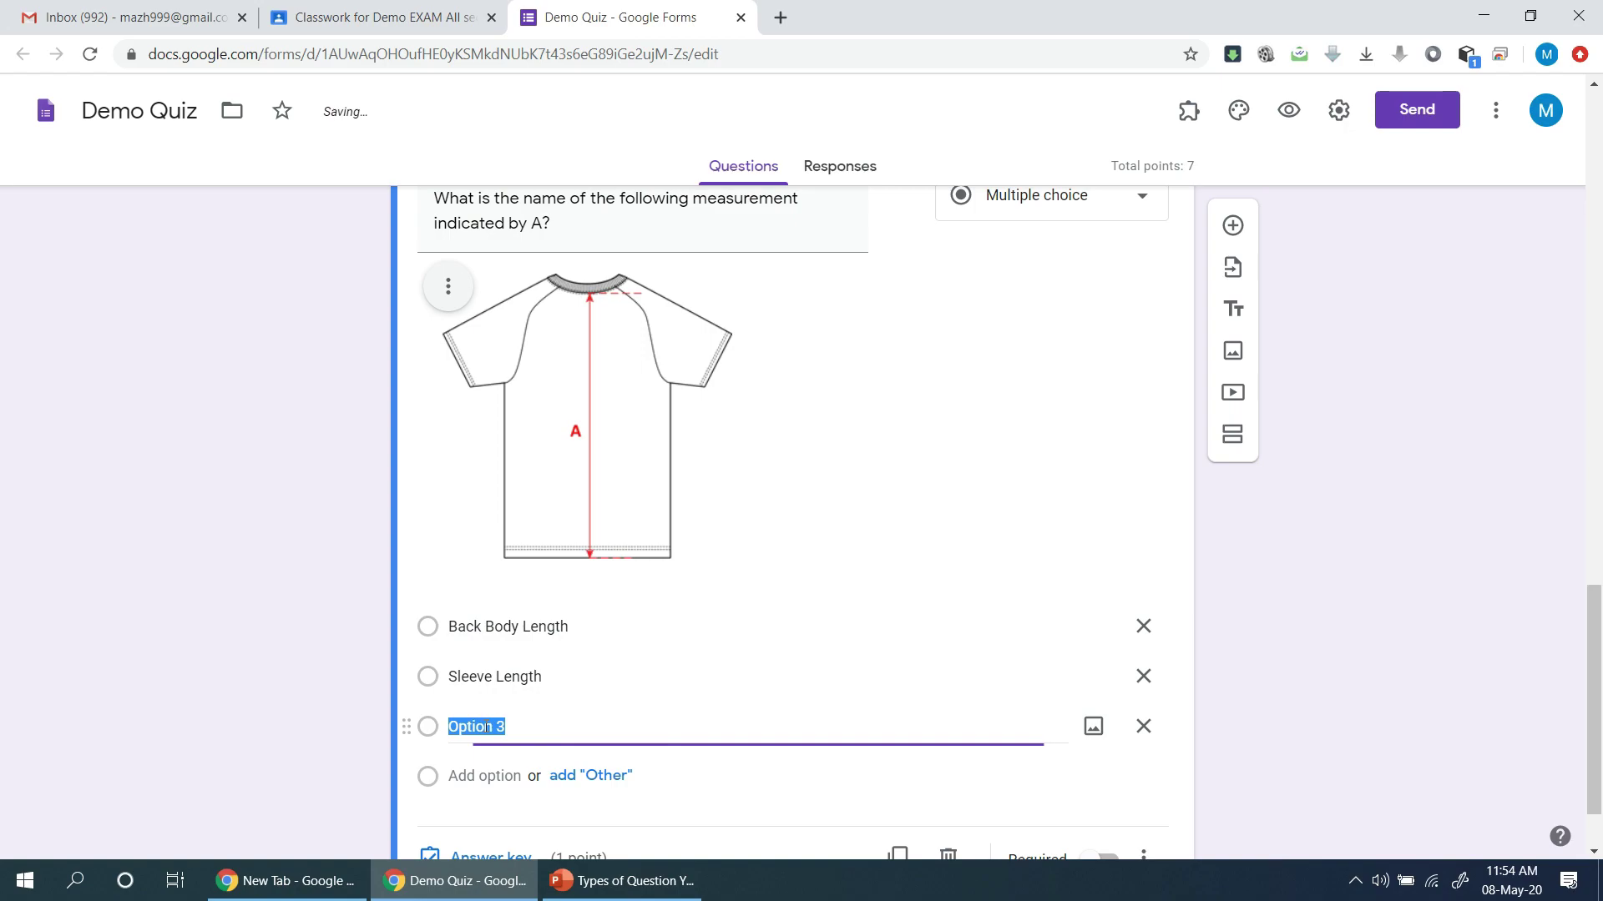
key(ctrl+v)
scroll(622, 719, down, 1)
Add "None", copied from slide 8 in PowerPoint, as the fourth option of the T-shirt measurement question.
click(622, 880)
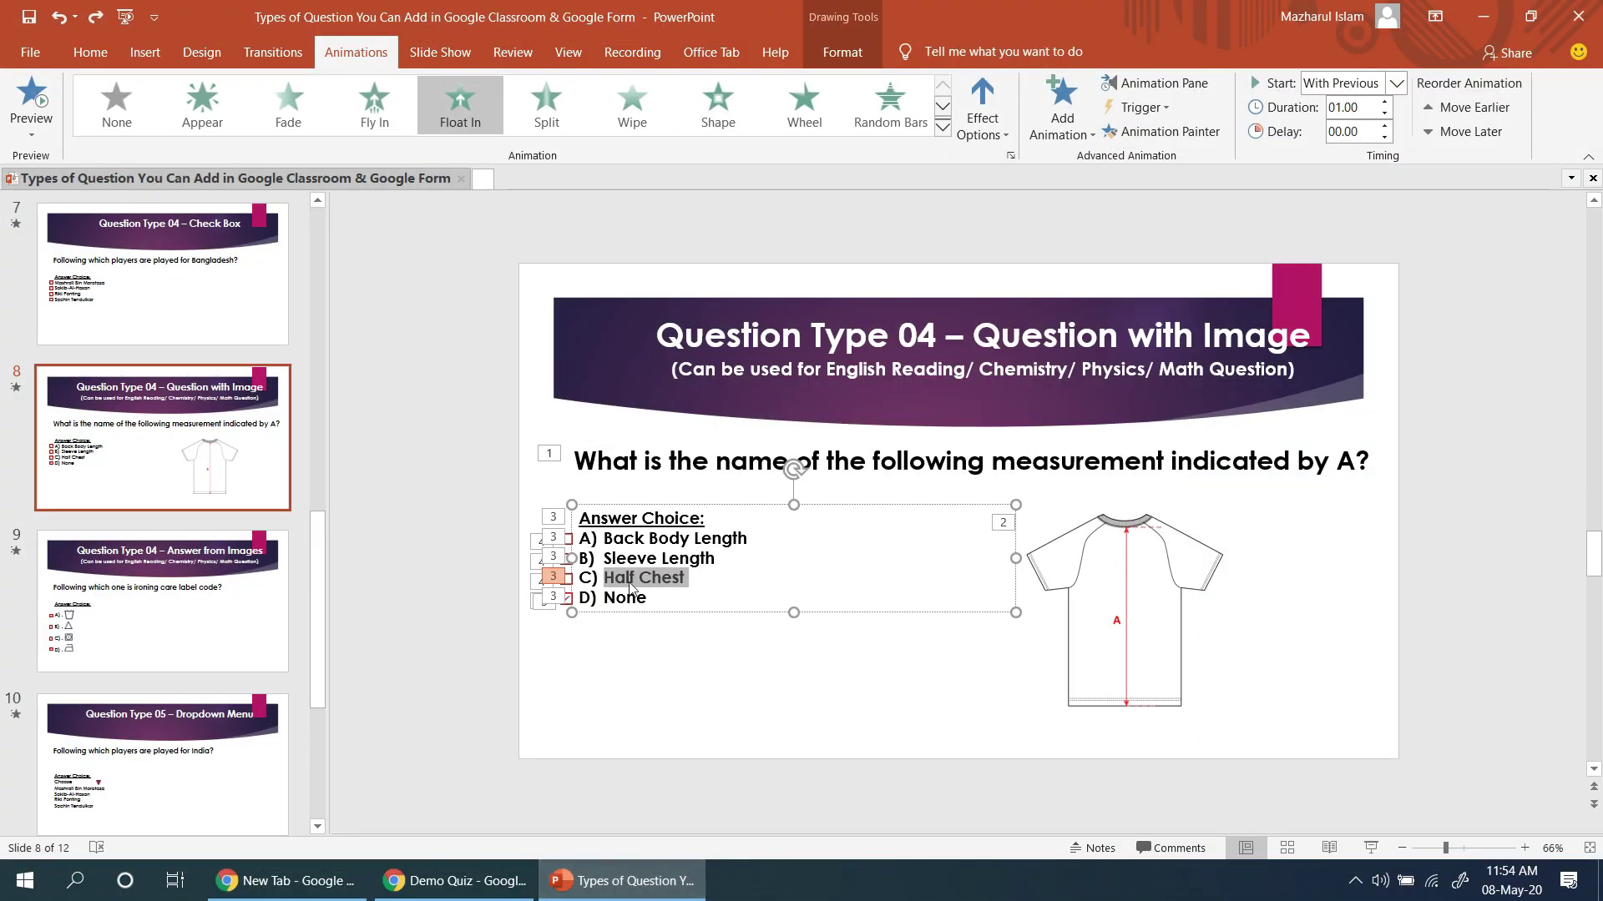
drag(649, 599, 602, 598)
key(ctrl+c)
click(622, 881)
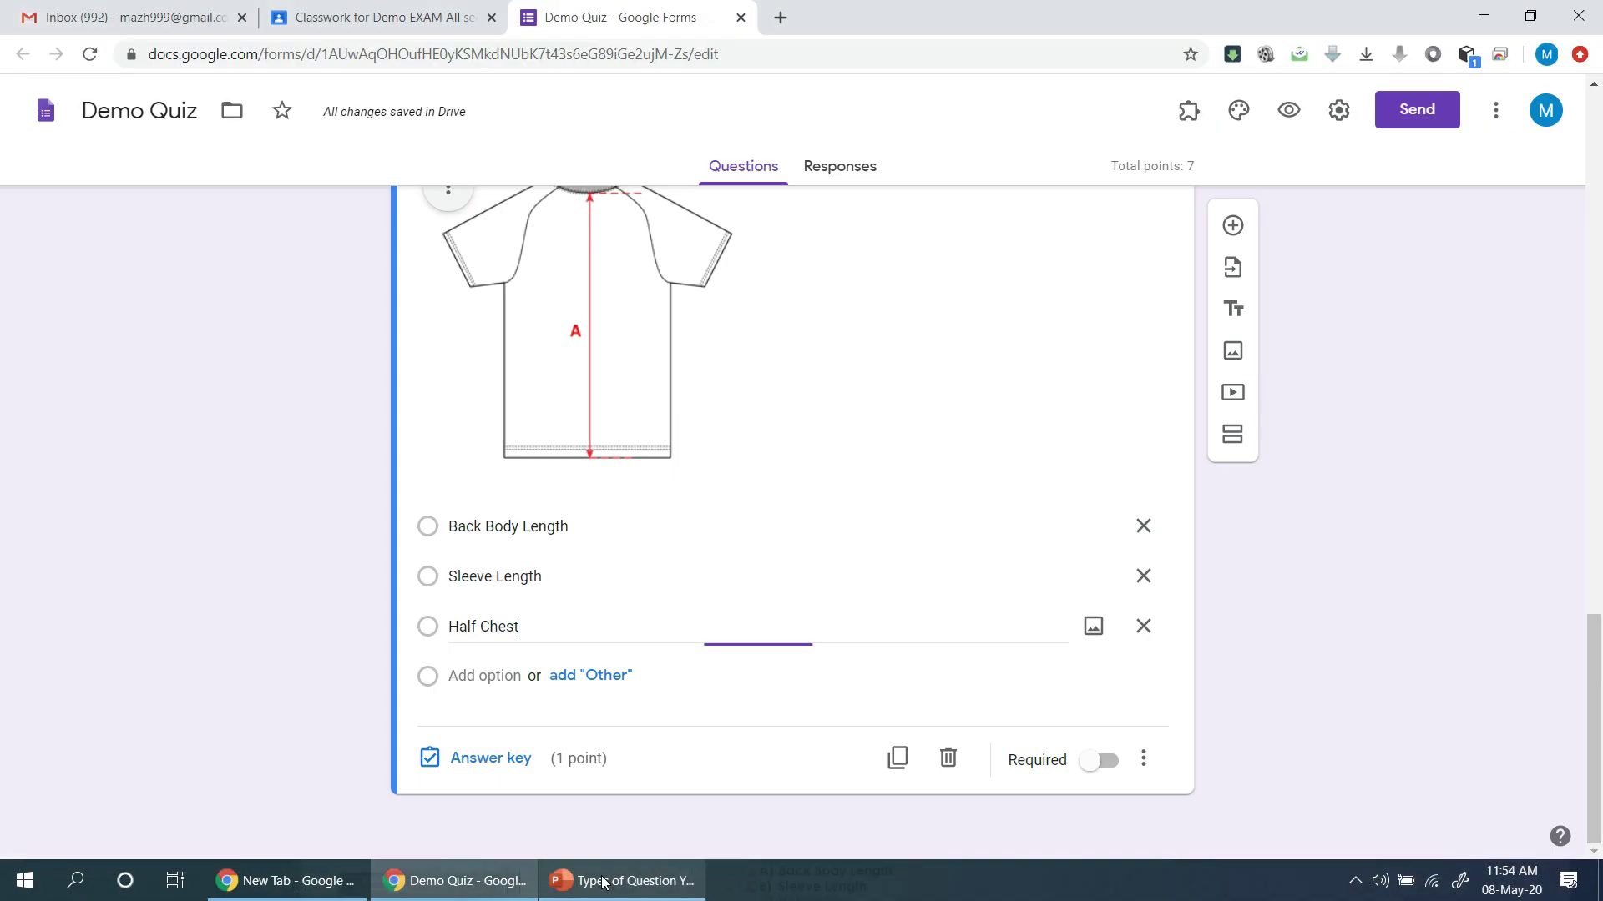
click(487, 674)
key(ctrl+v)
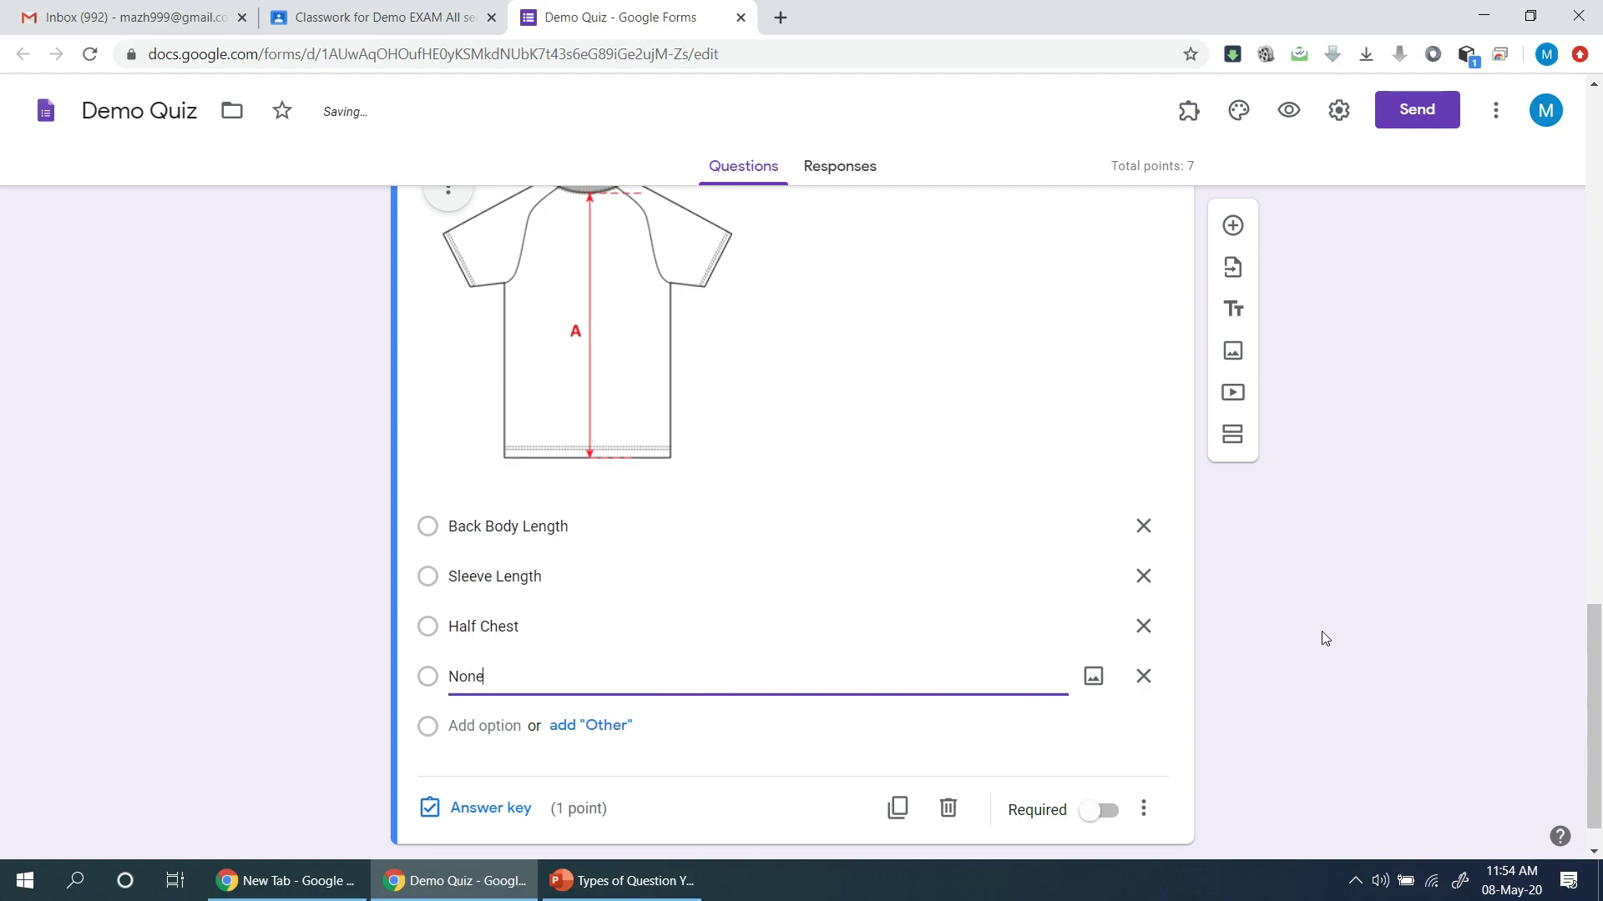
Add a new question titled "Following which one is ironing care label code?", copied from slide 9 in PowerPoint.
scroll(1345, 371, up, 2)
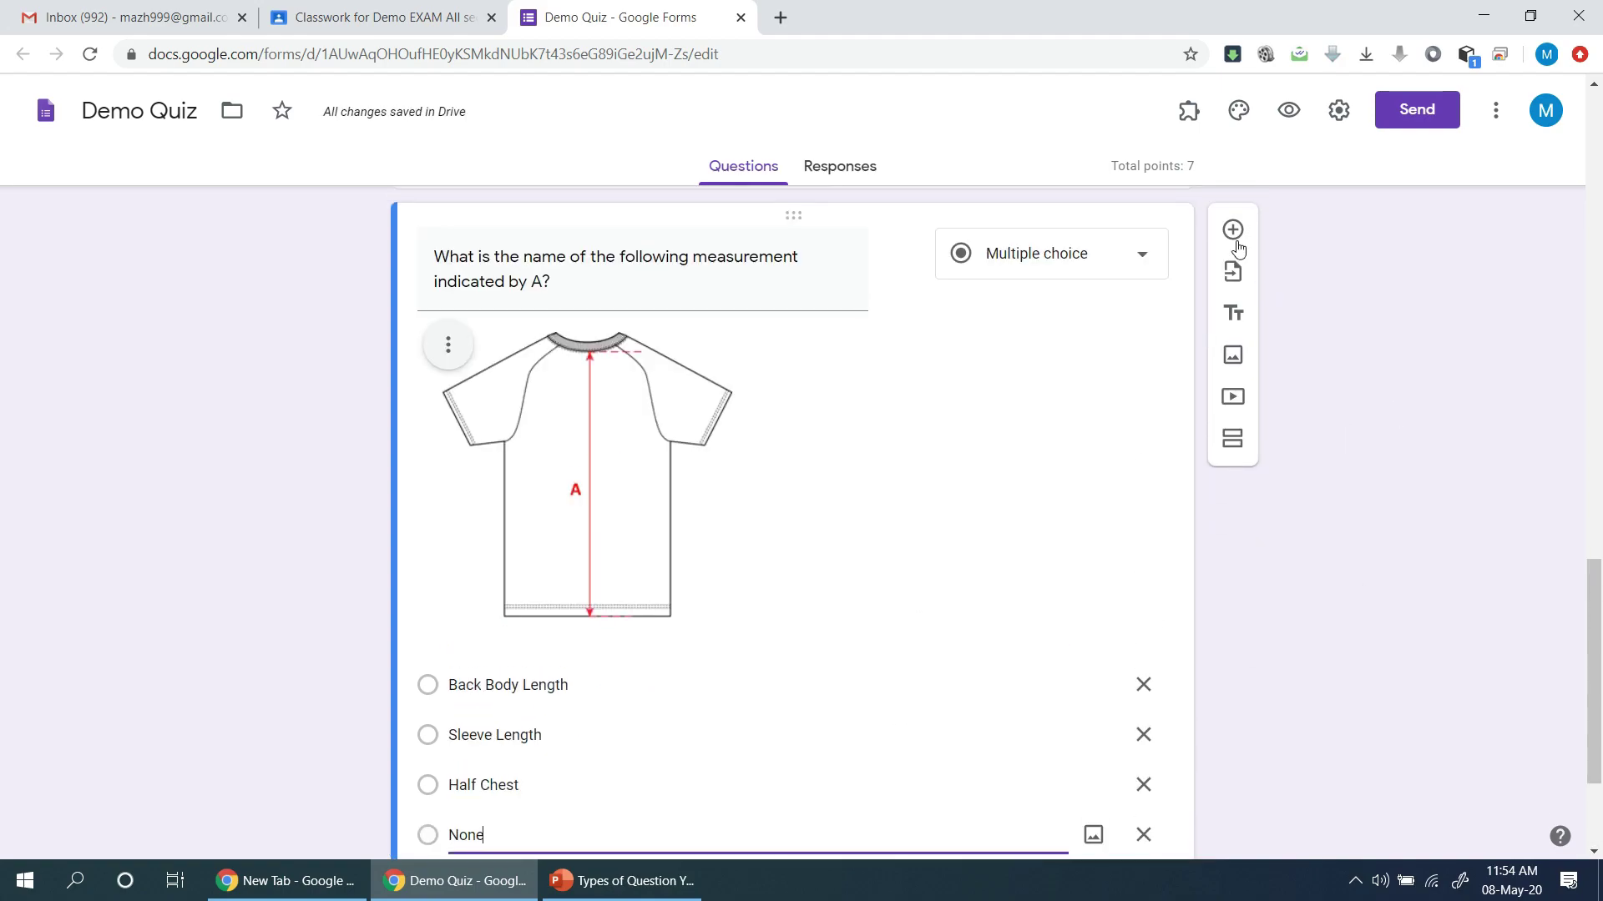
click(1232, 248)
click(1233, 504)
click(622, 880)
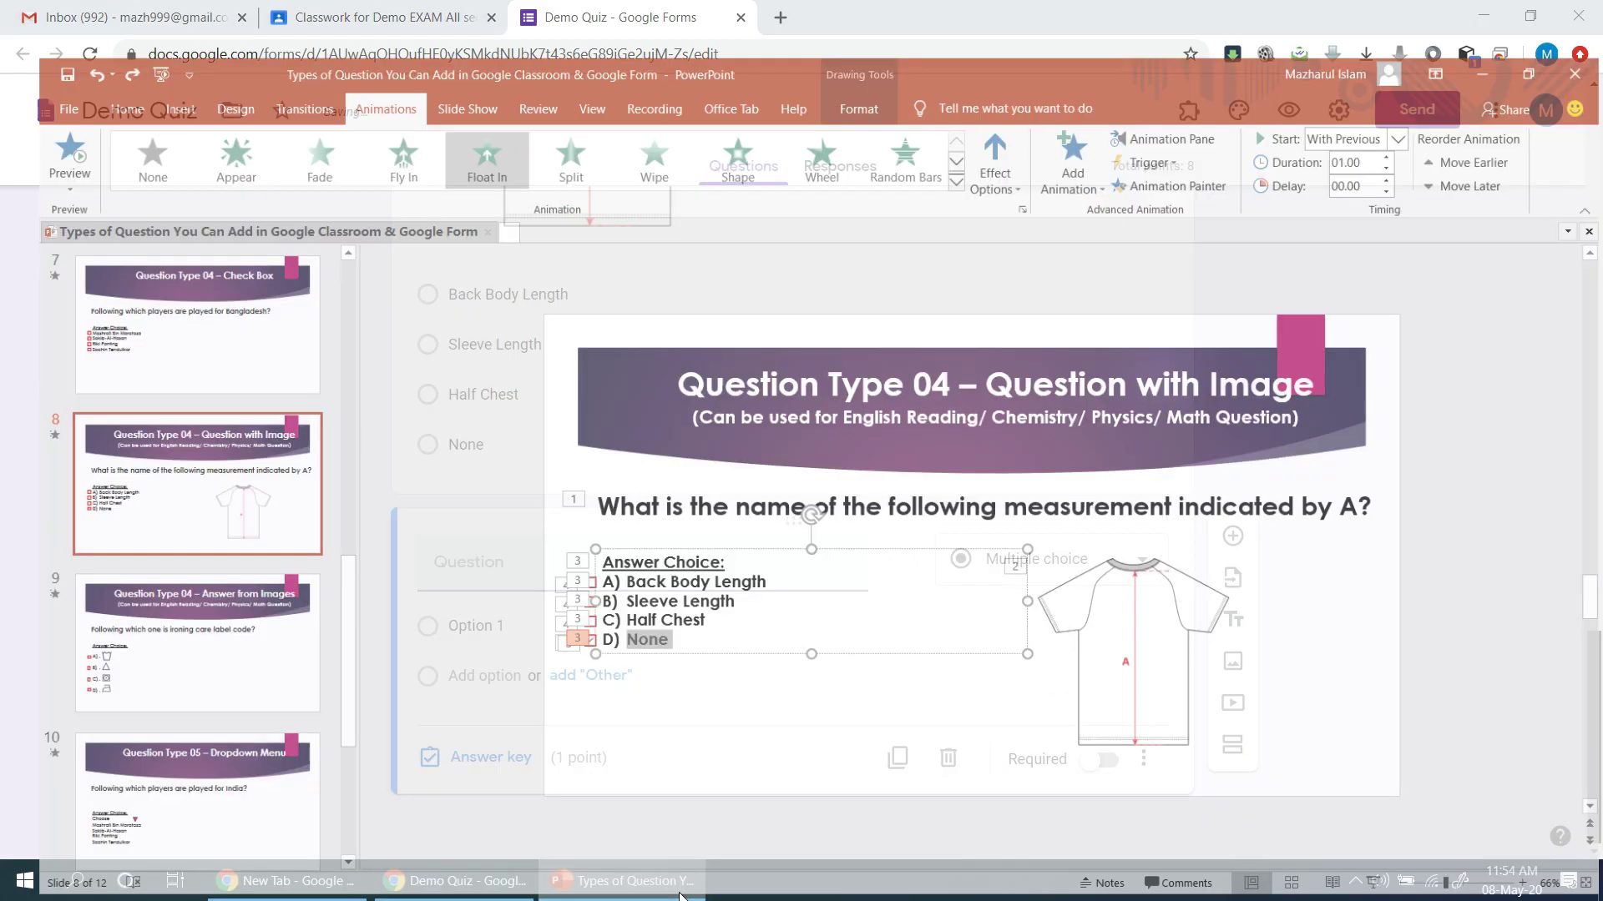
scroll(1365, 513, down, 1)
click(996, 460)
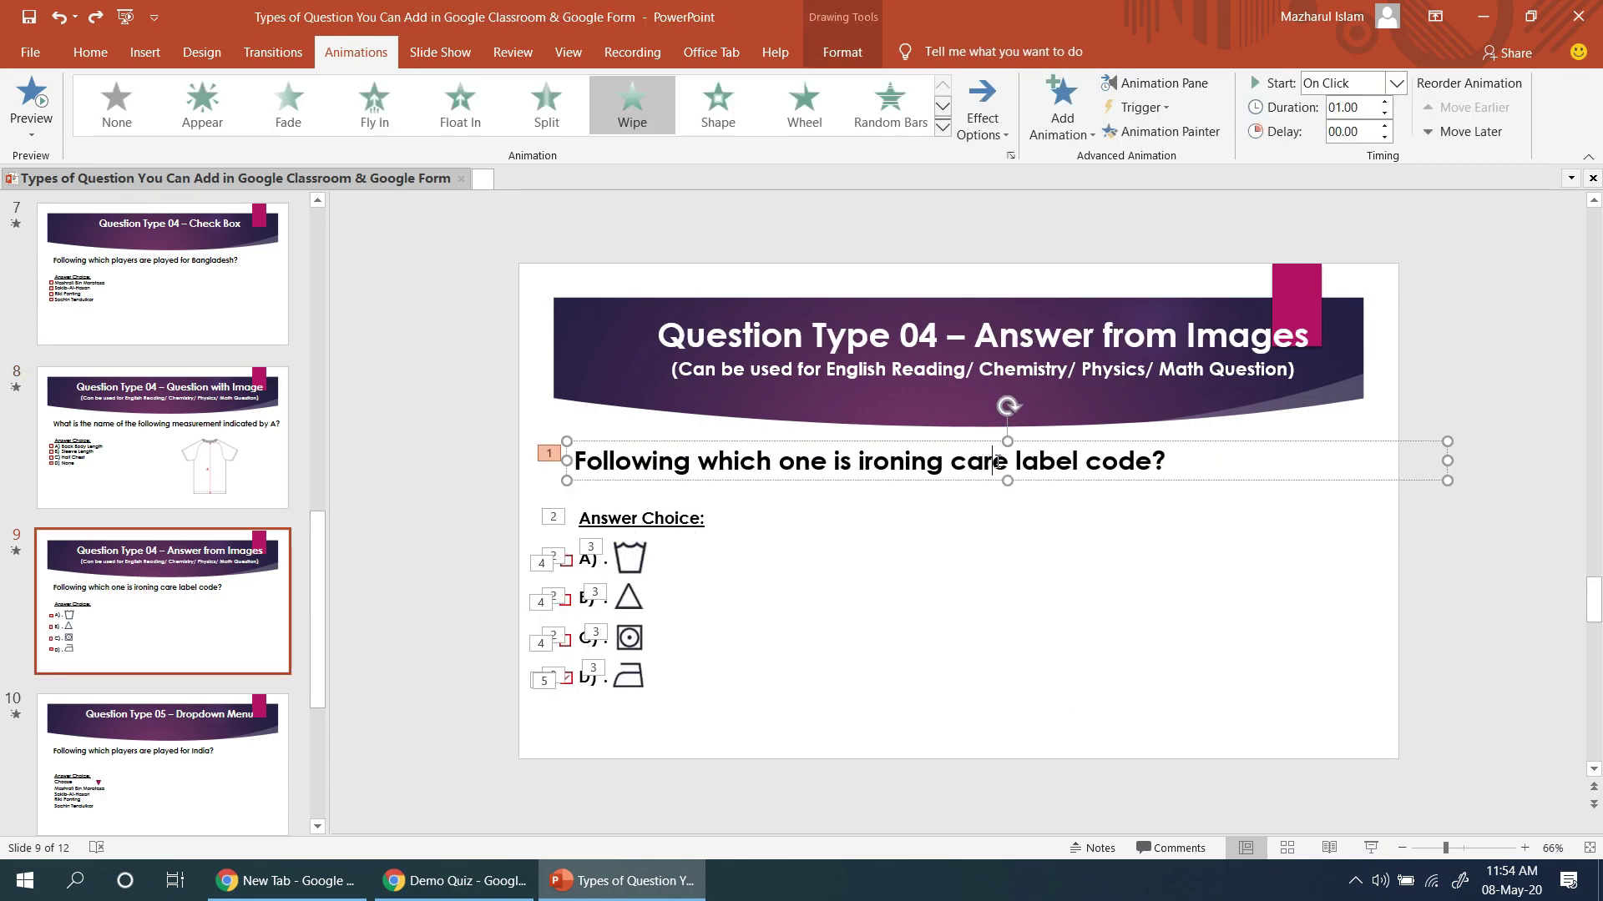
key(ctrl+a)
key(ctrl+c)
click(639, 878)
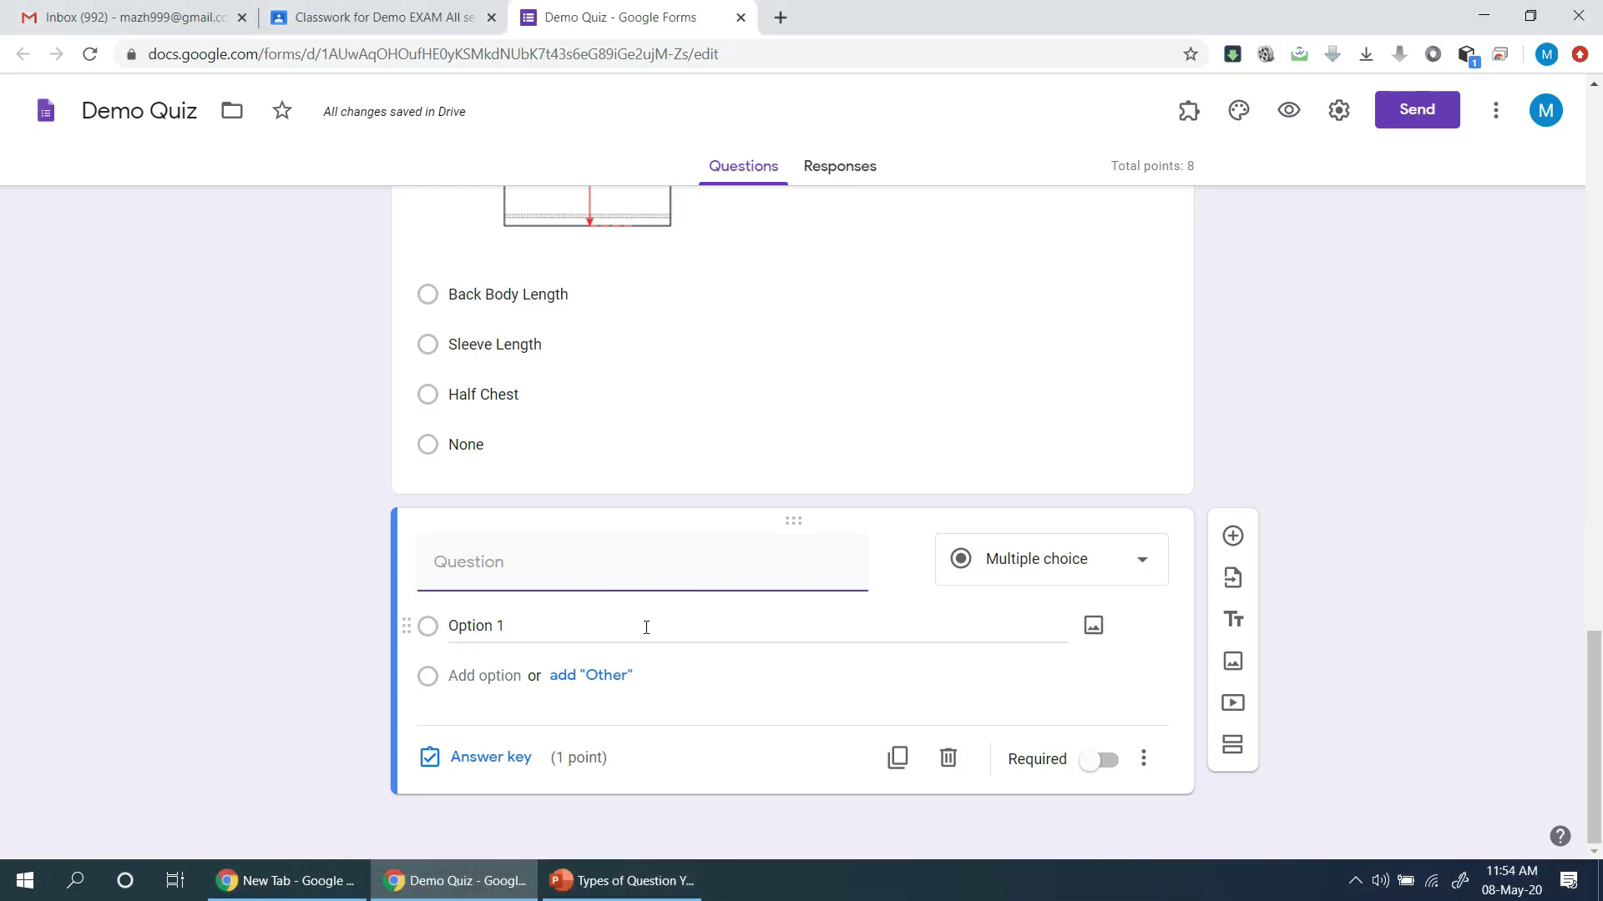
key(ctrl+v)
Insert the "washing" image from the desktop into Option 1 of the ironing care label question.
click(622, 881)
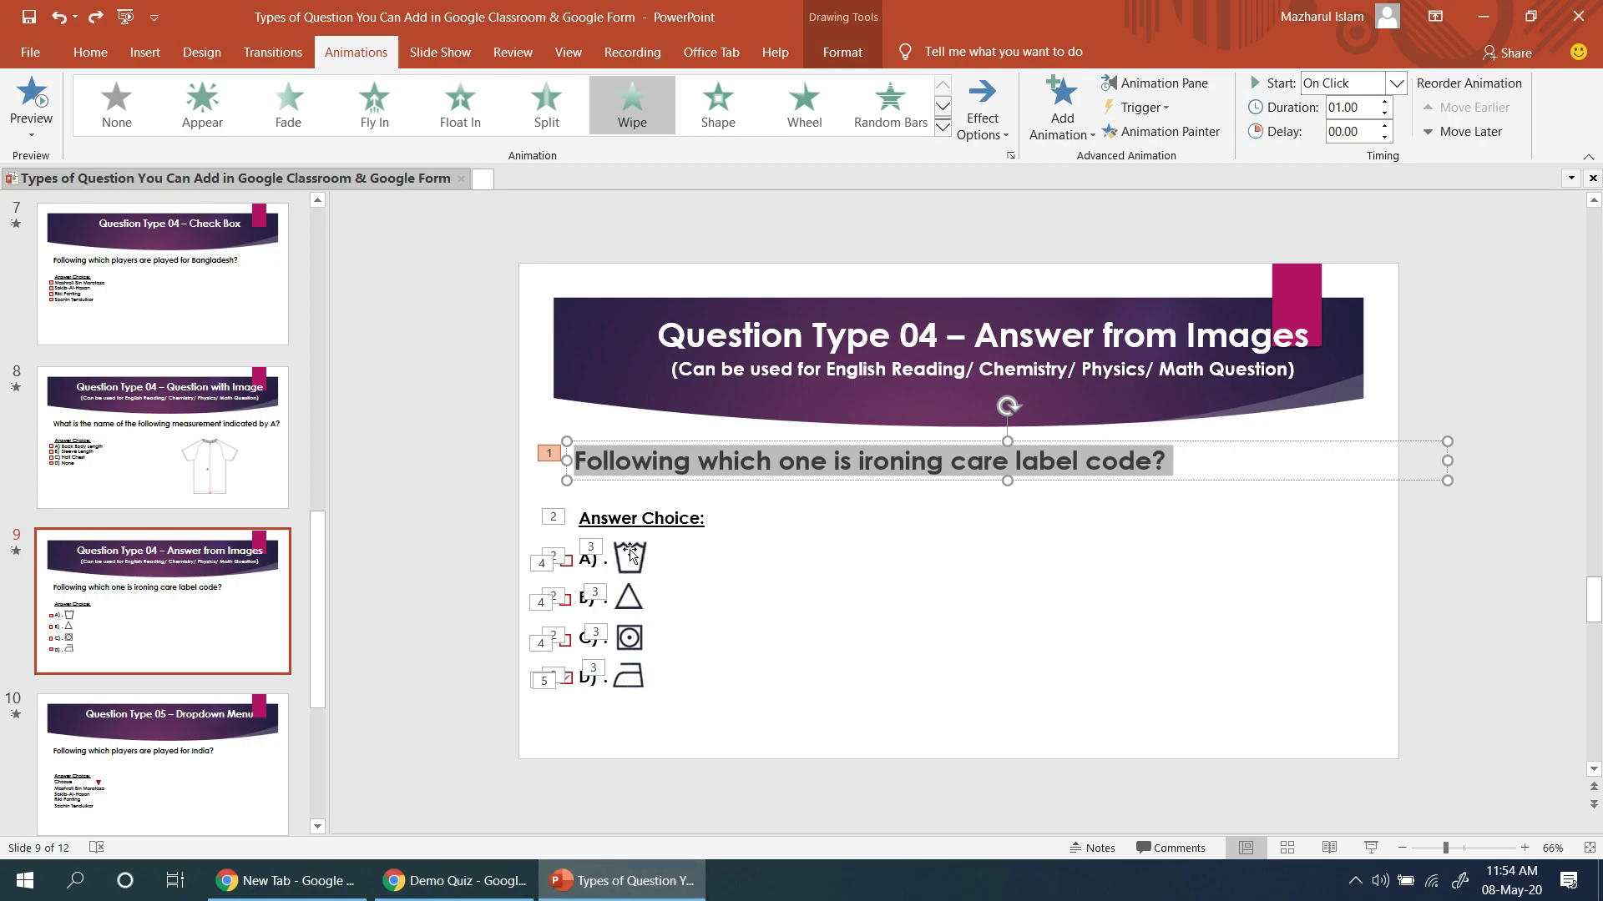
click(665, 881)
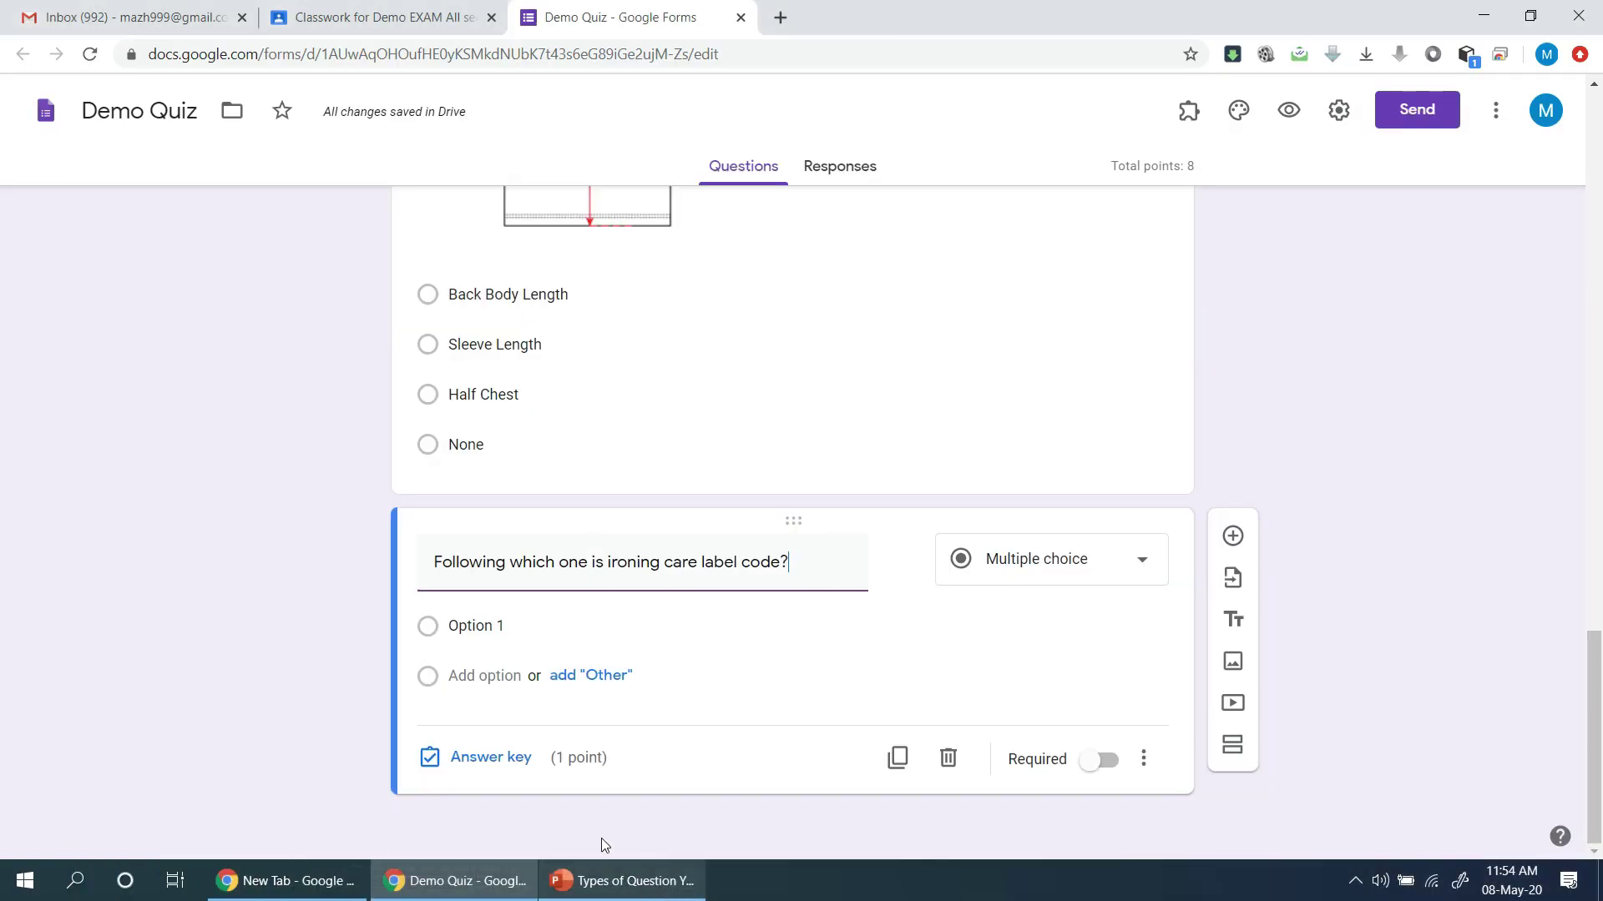
click(492, 625)
click(1095, 627)
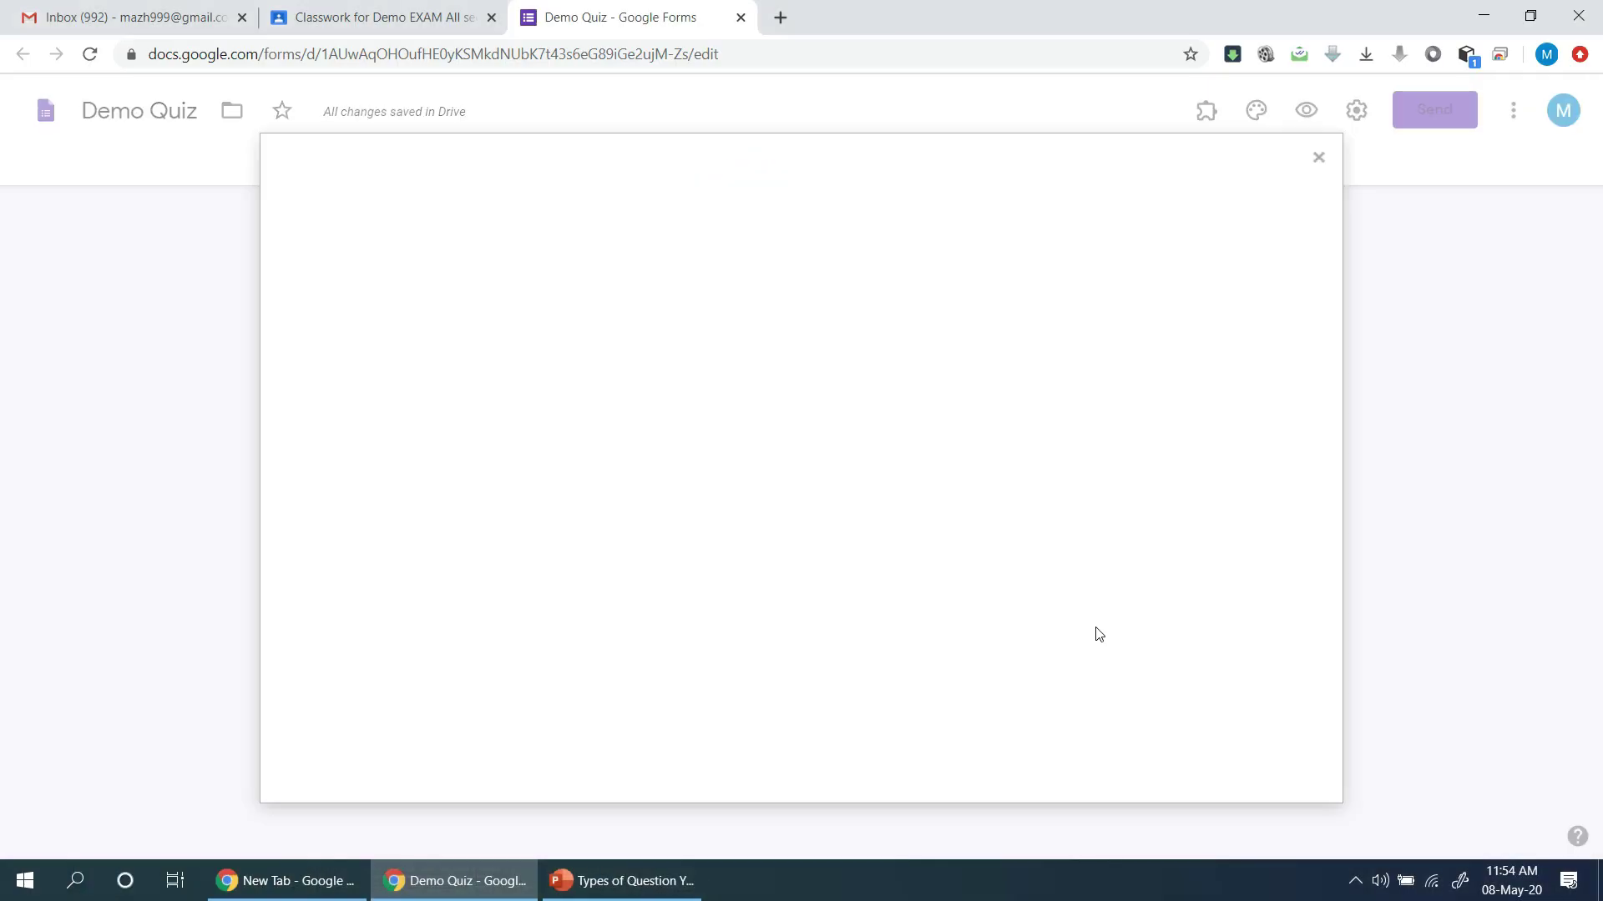
click(513, 888)
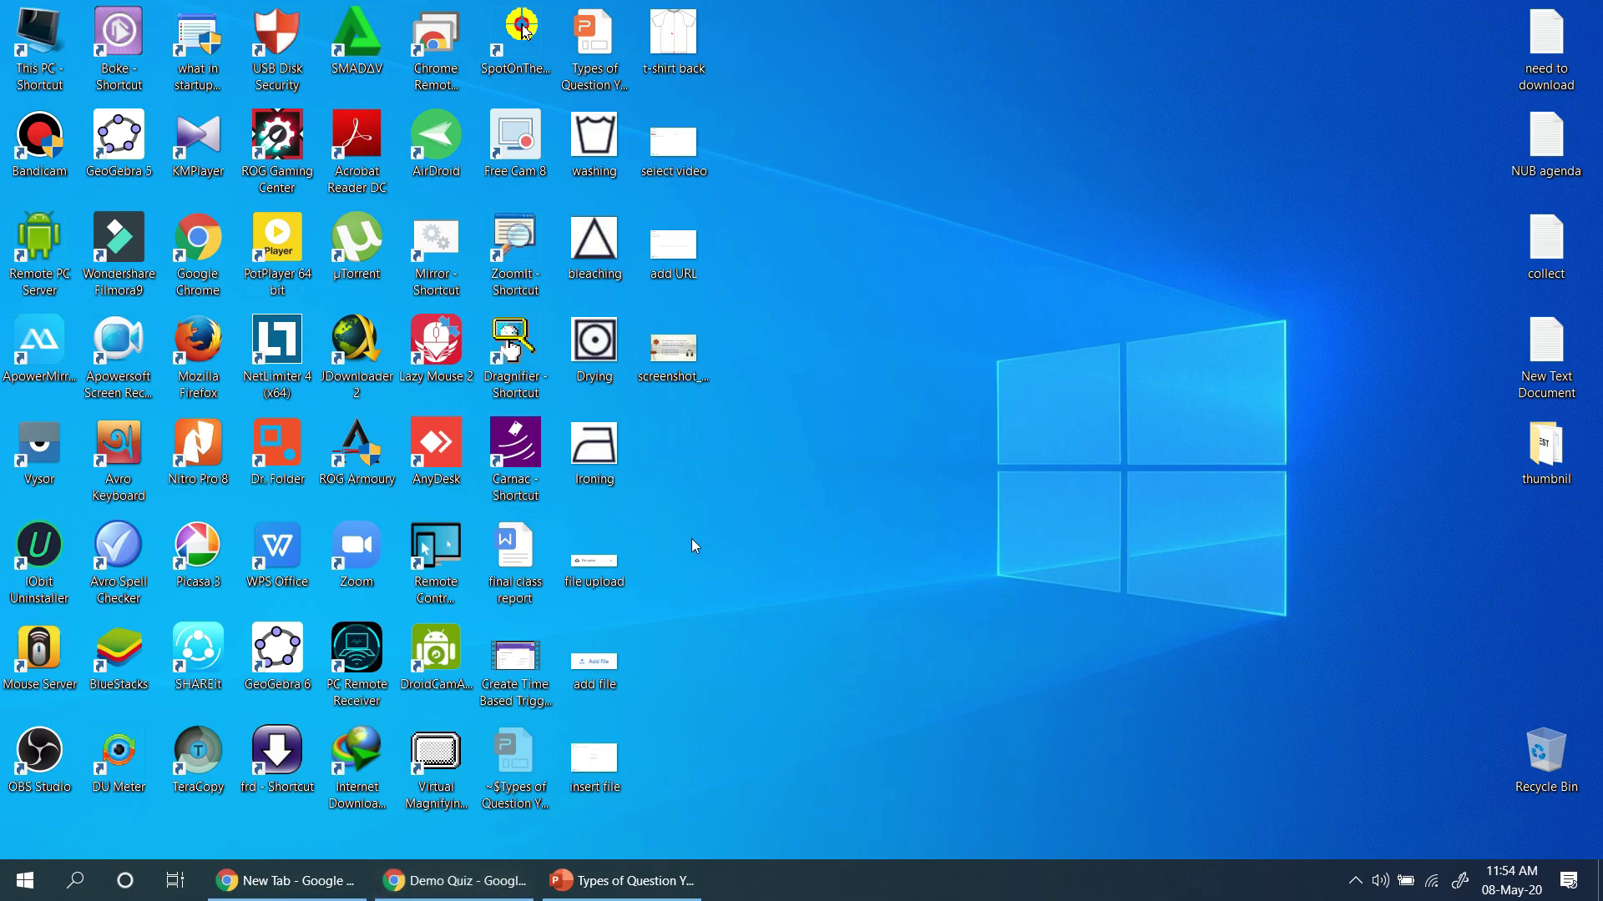
drag(594, 666, 662, 626)
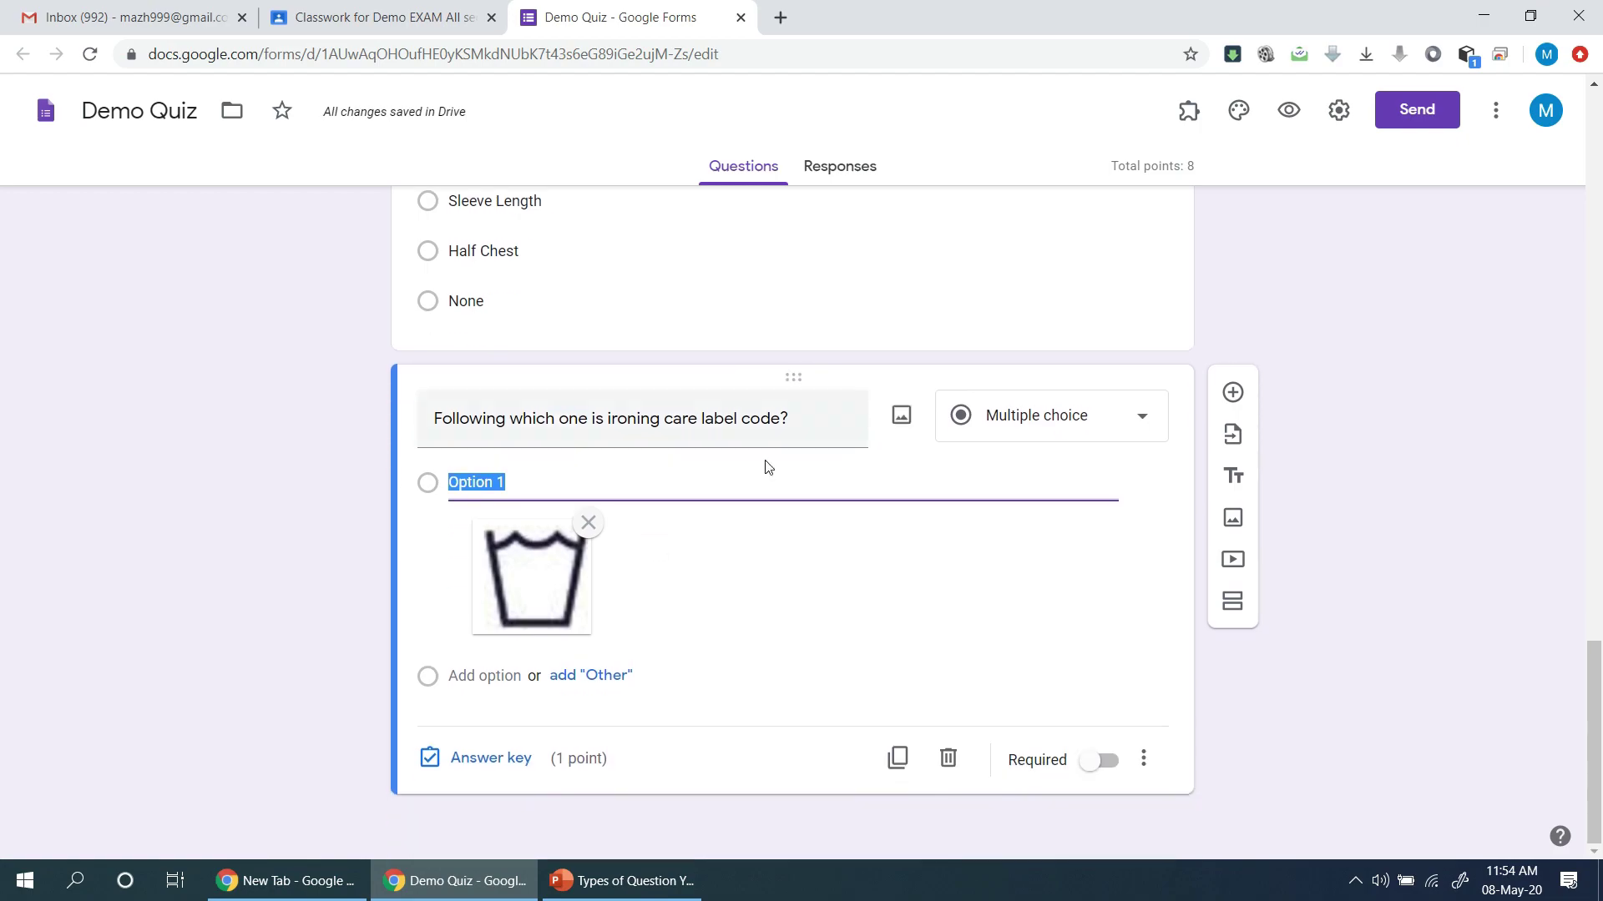
Add Option 2 to the care label question and insert the "bleaching" image from the desktop into it.
click(503, 678)
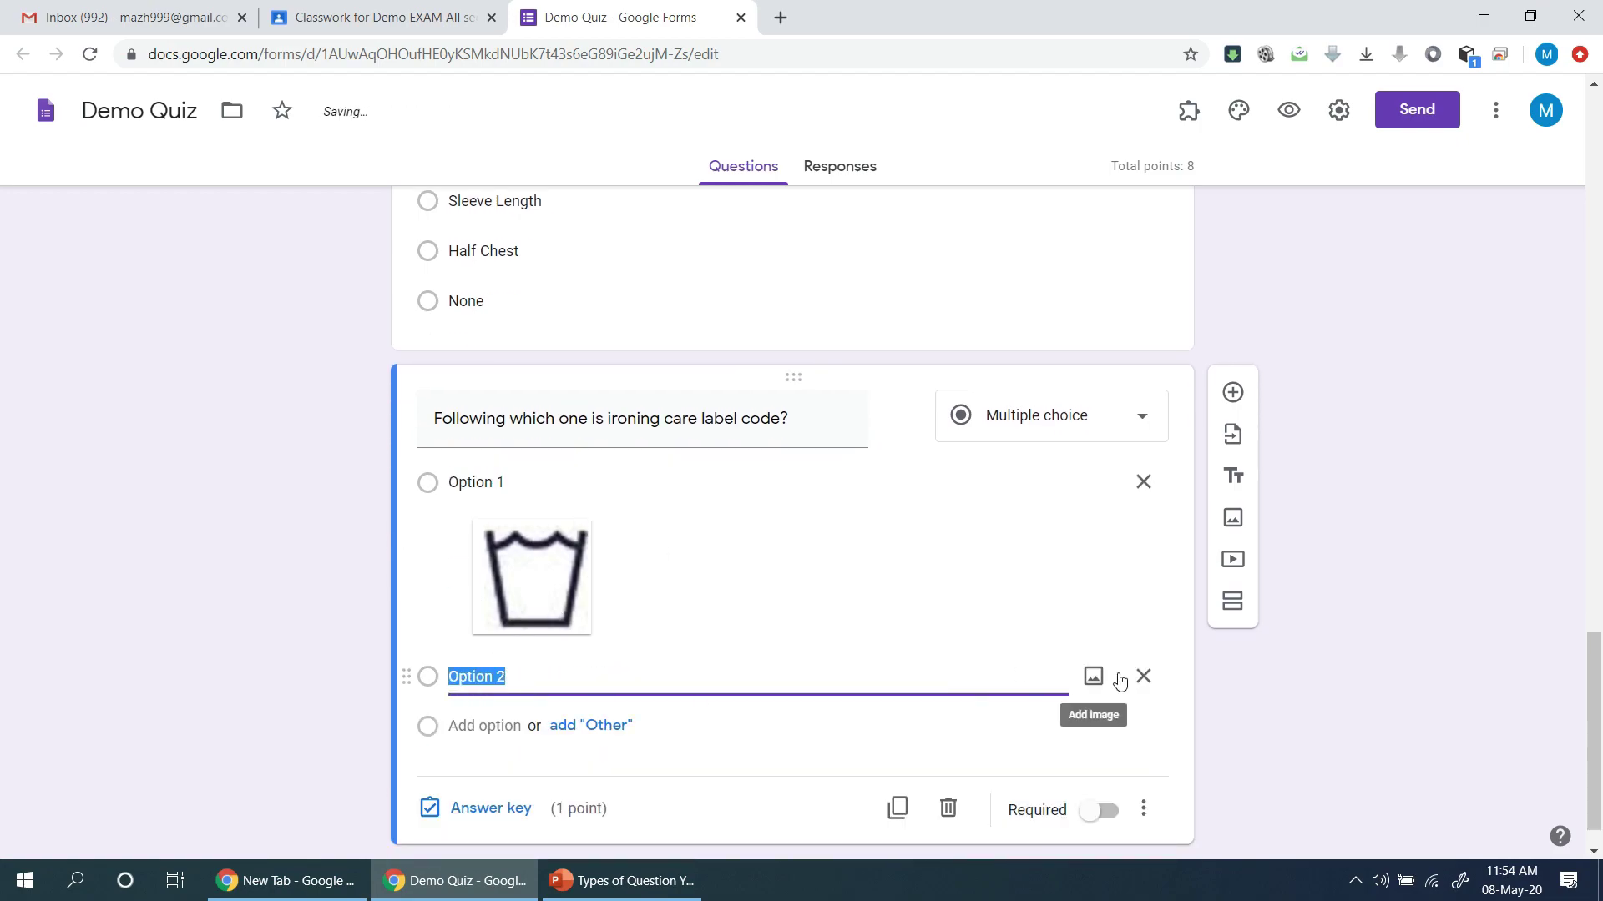
click(1090, 679)
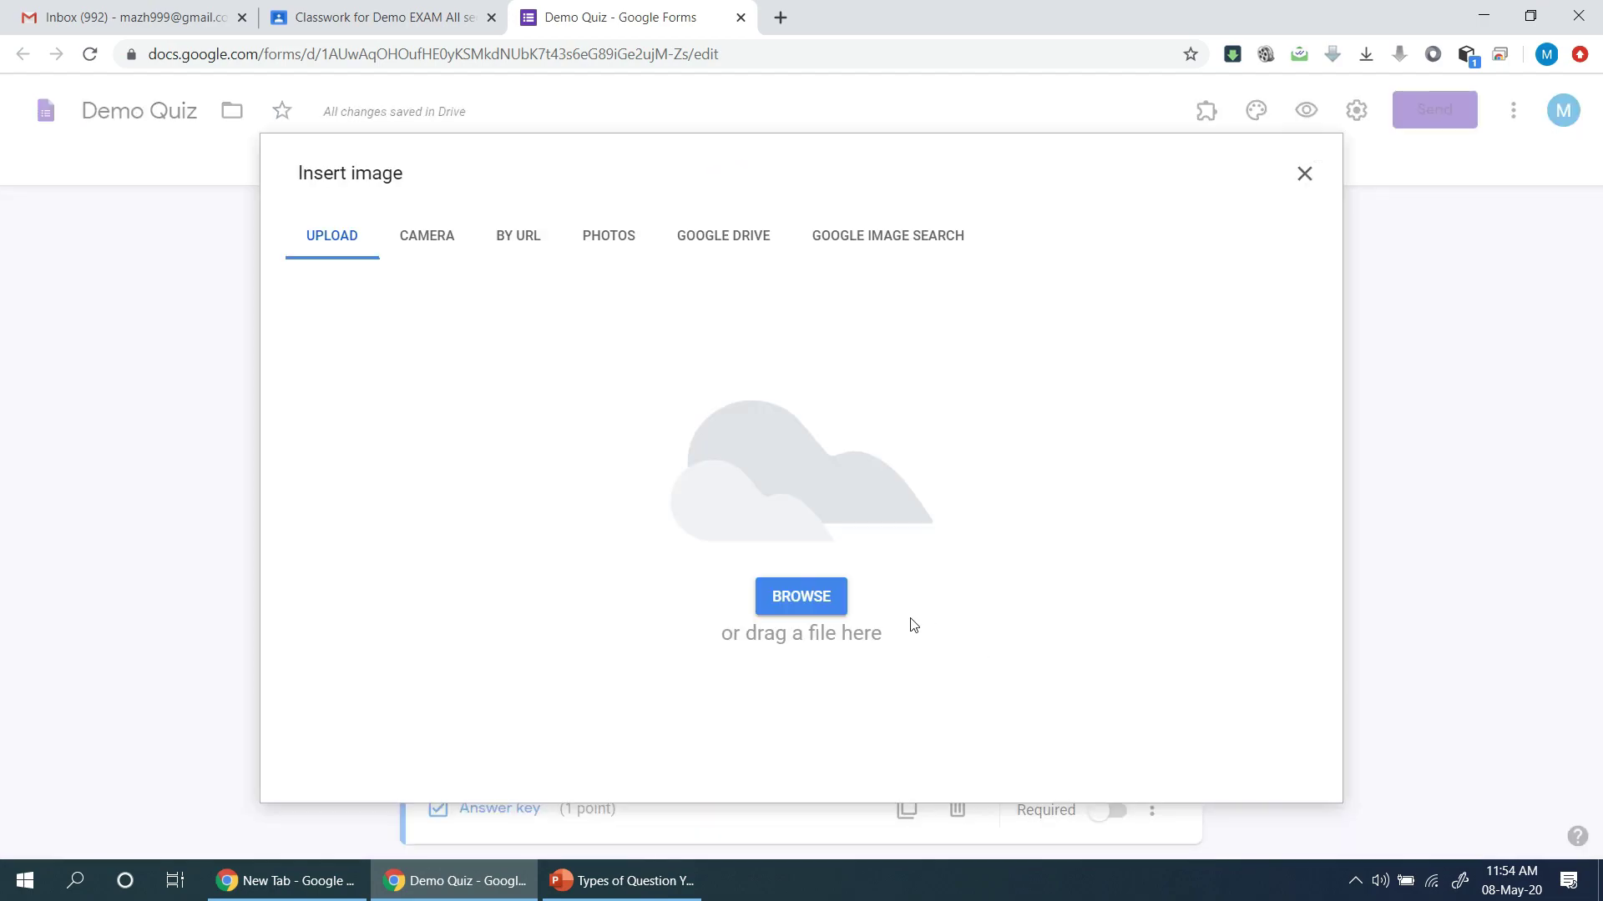
key(super+d)
drag(595, 244, 721, 531)
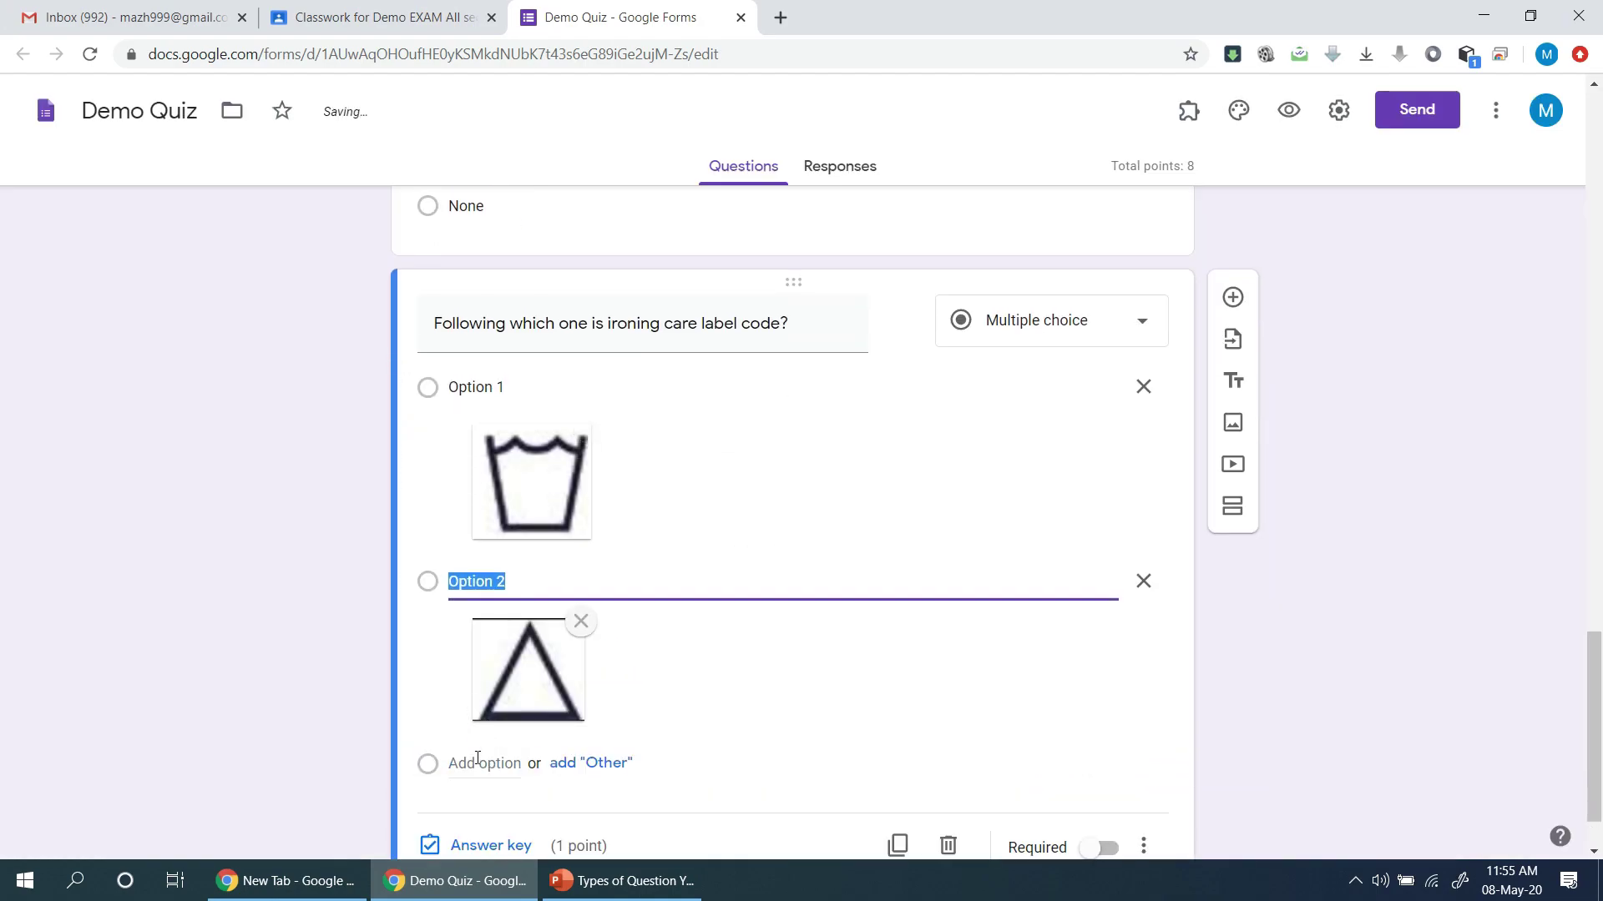
Add Option 3 to the care label question and insert the "Drying" image from the desktop into it.
click(476, 762)
scroll(1074, 601, down, 2)
click(1093, 631)
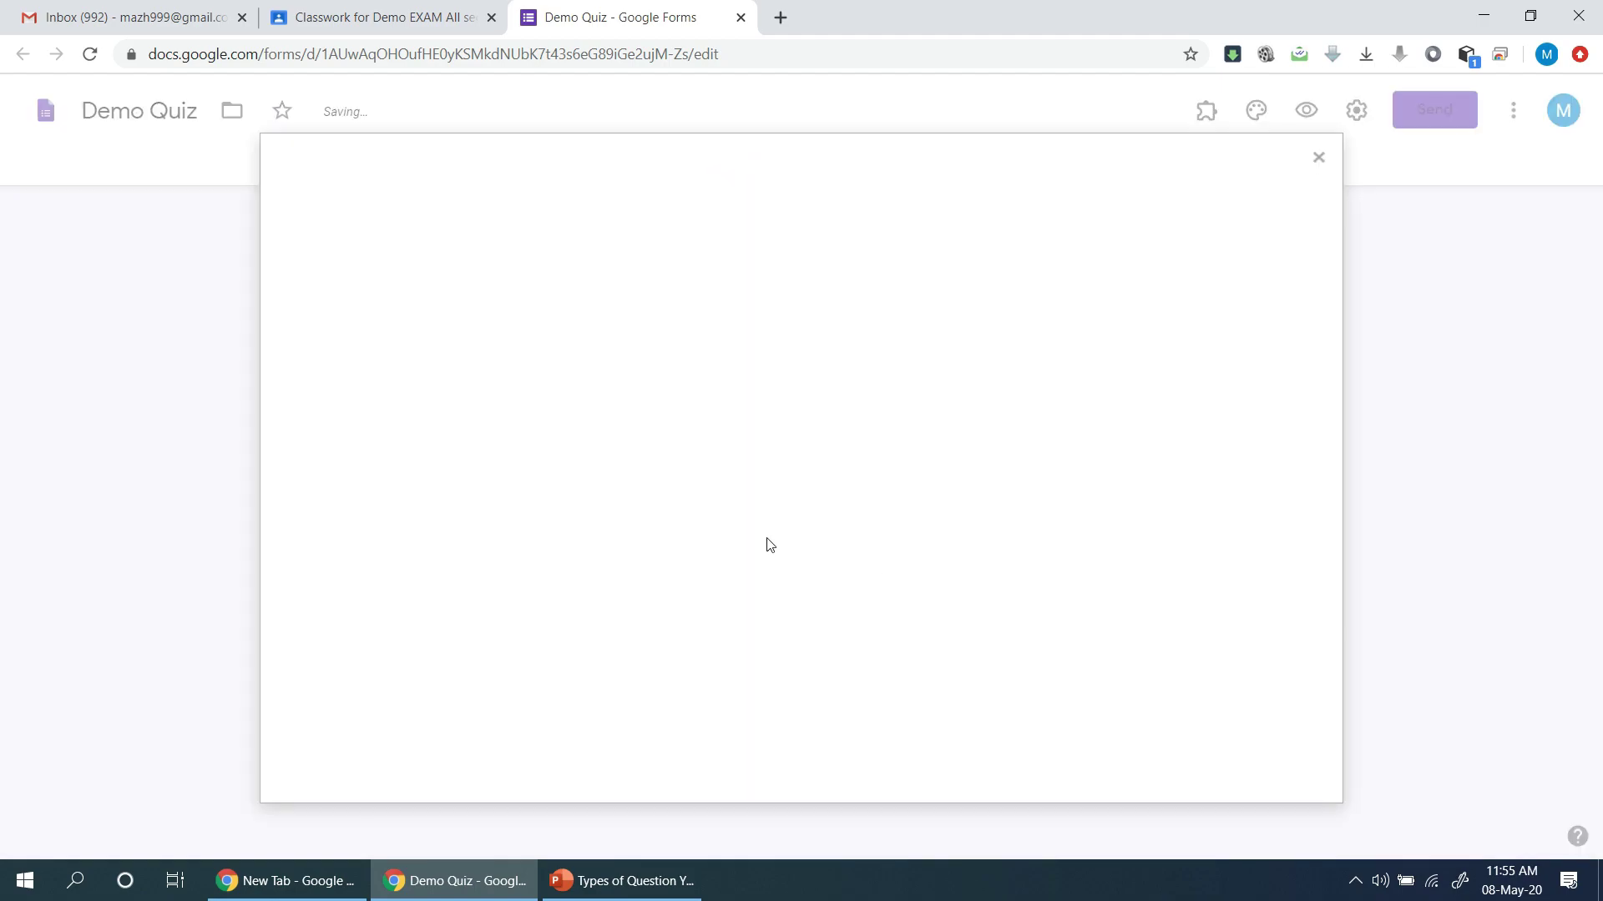
key(super+d)
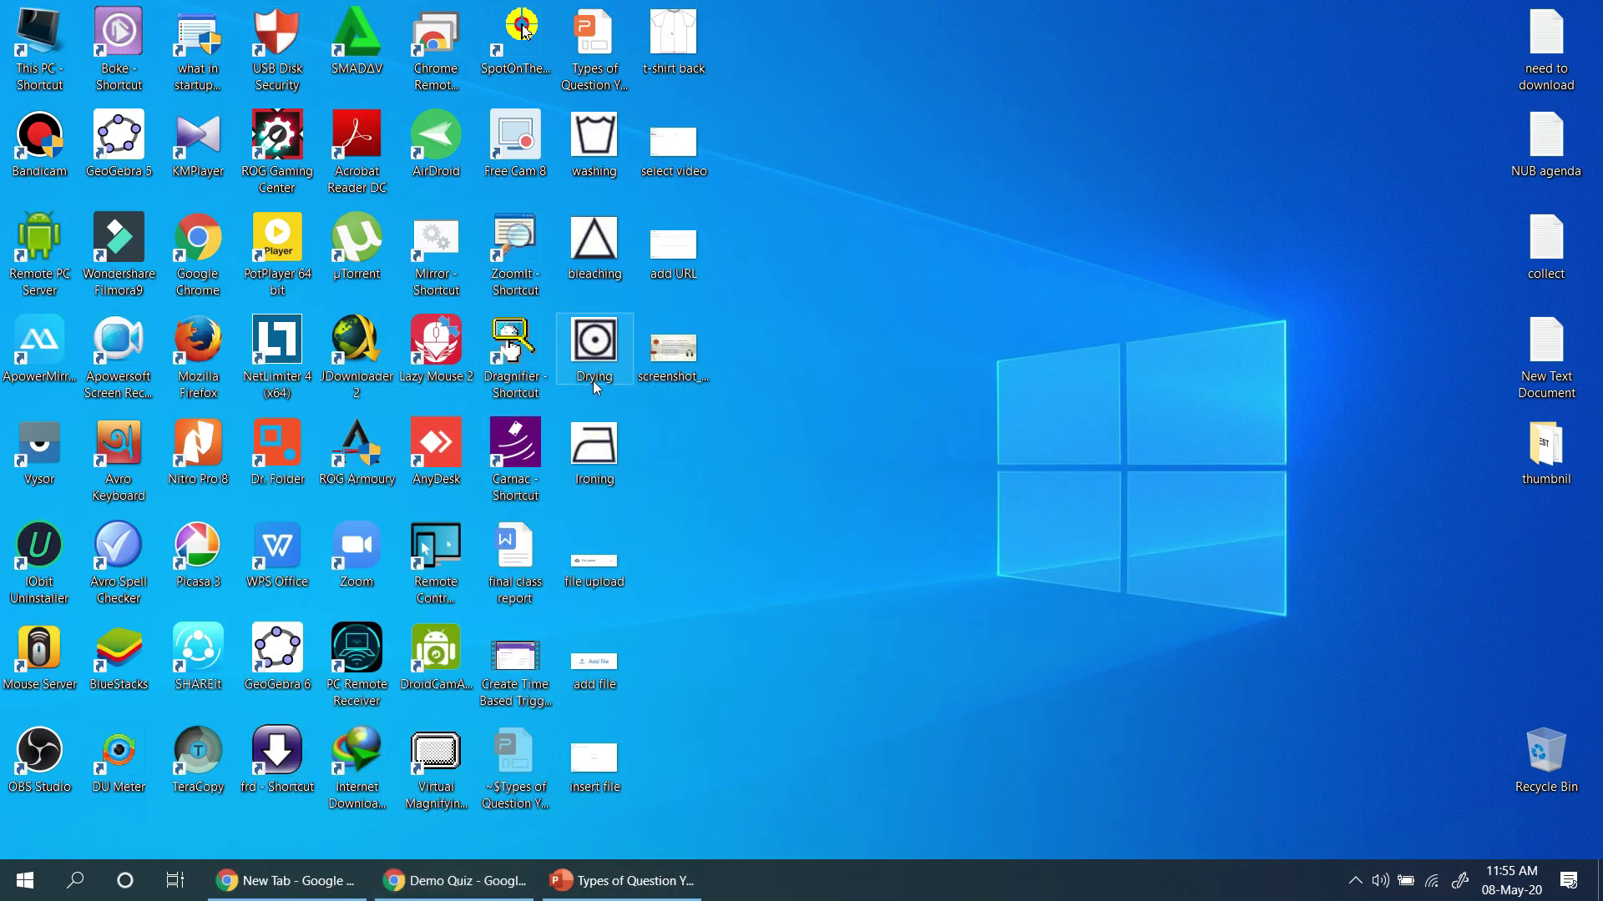
drag(597, 389, 743, 482)
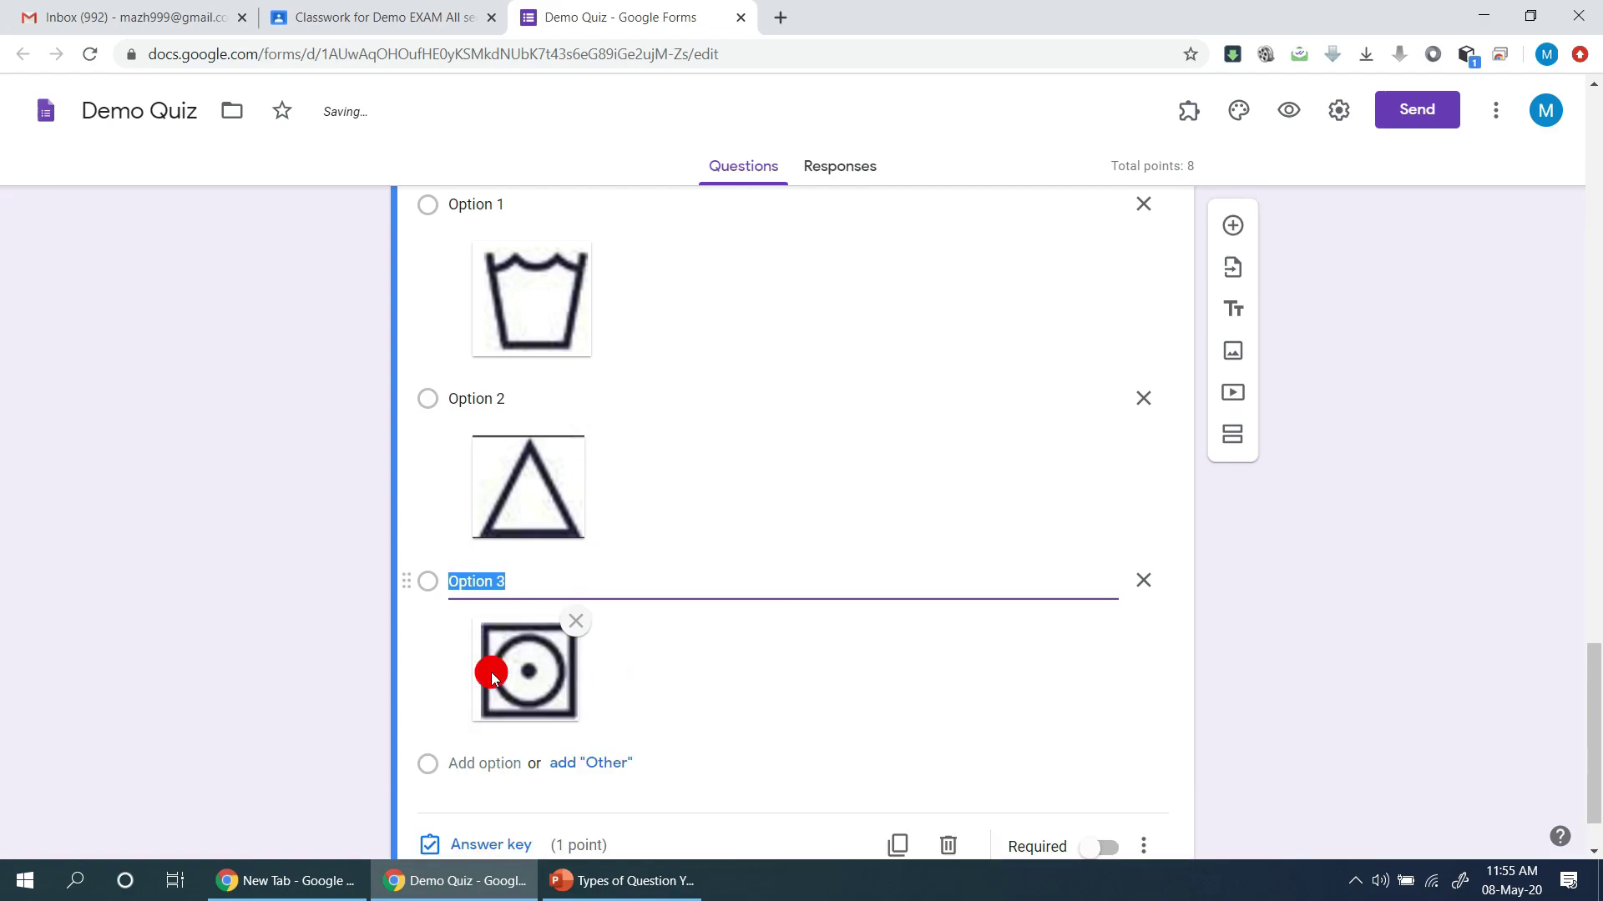
Add Option 4 to the care label question and try to place the "Ironing" image from the desktop on it.
click(484, 762)
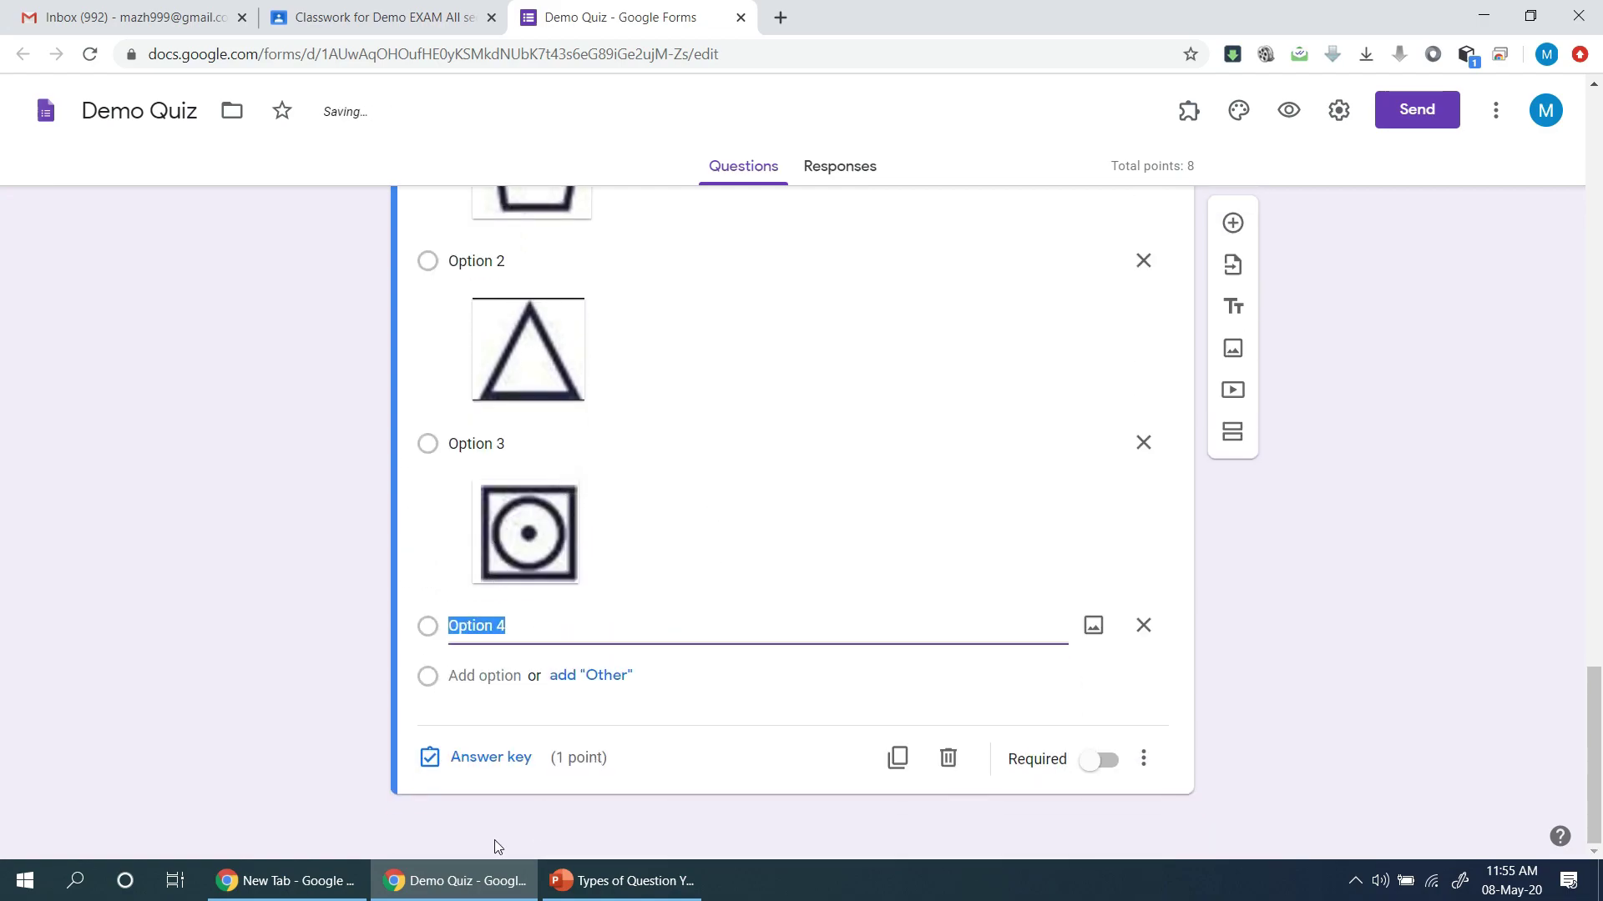
right_click(472, 878)
click(472, 878)
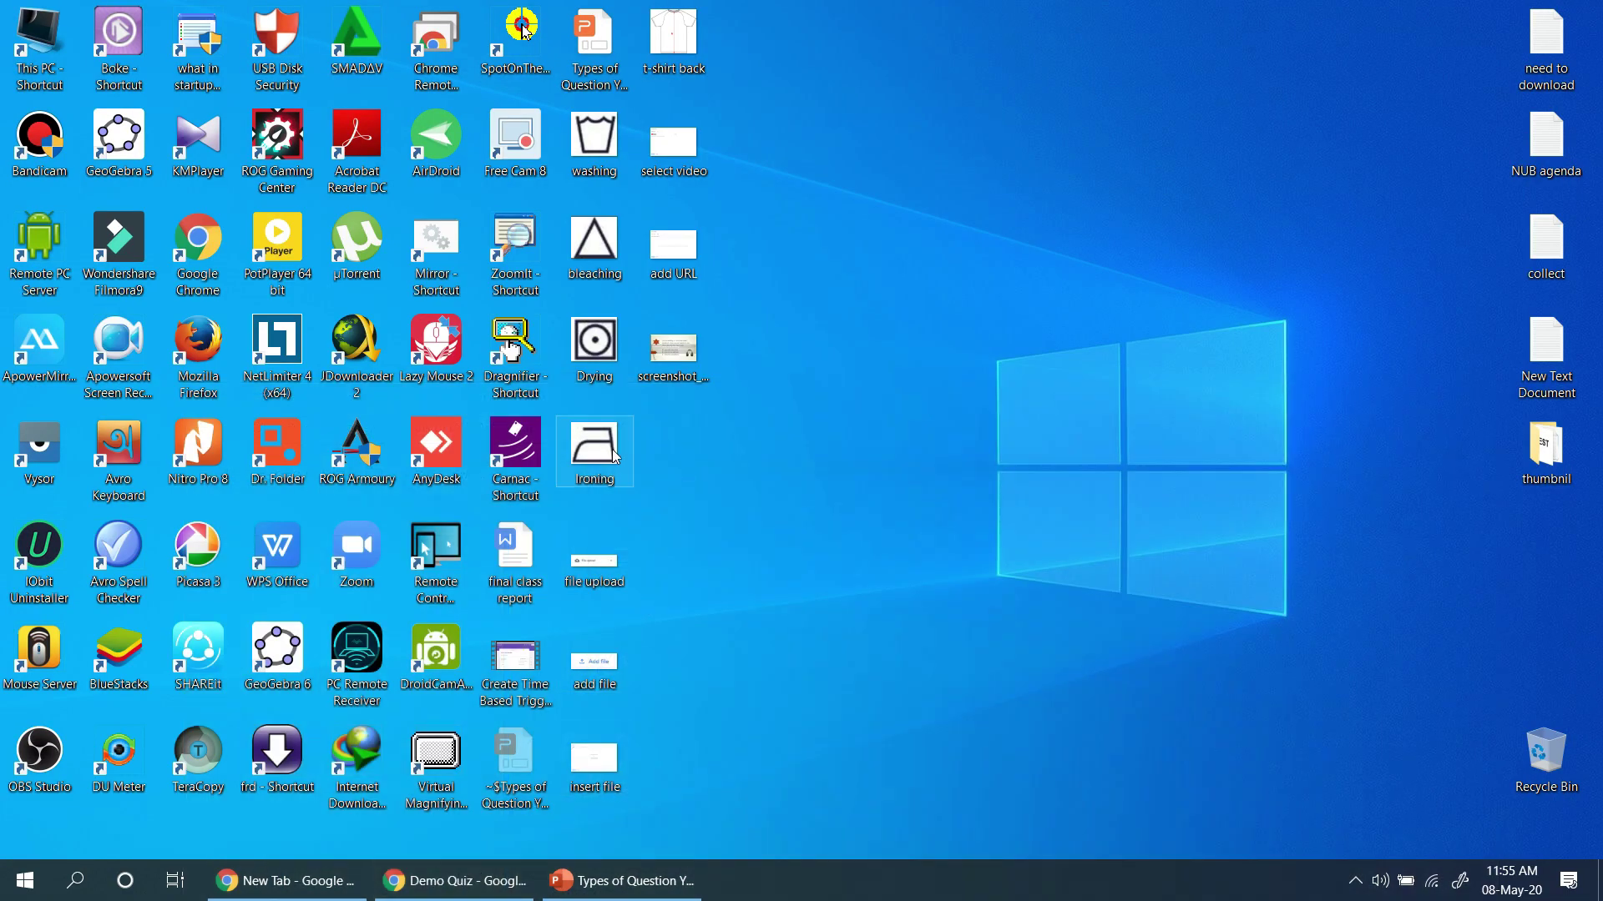
drag(582, 474, 506, 628)
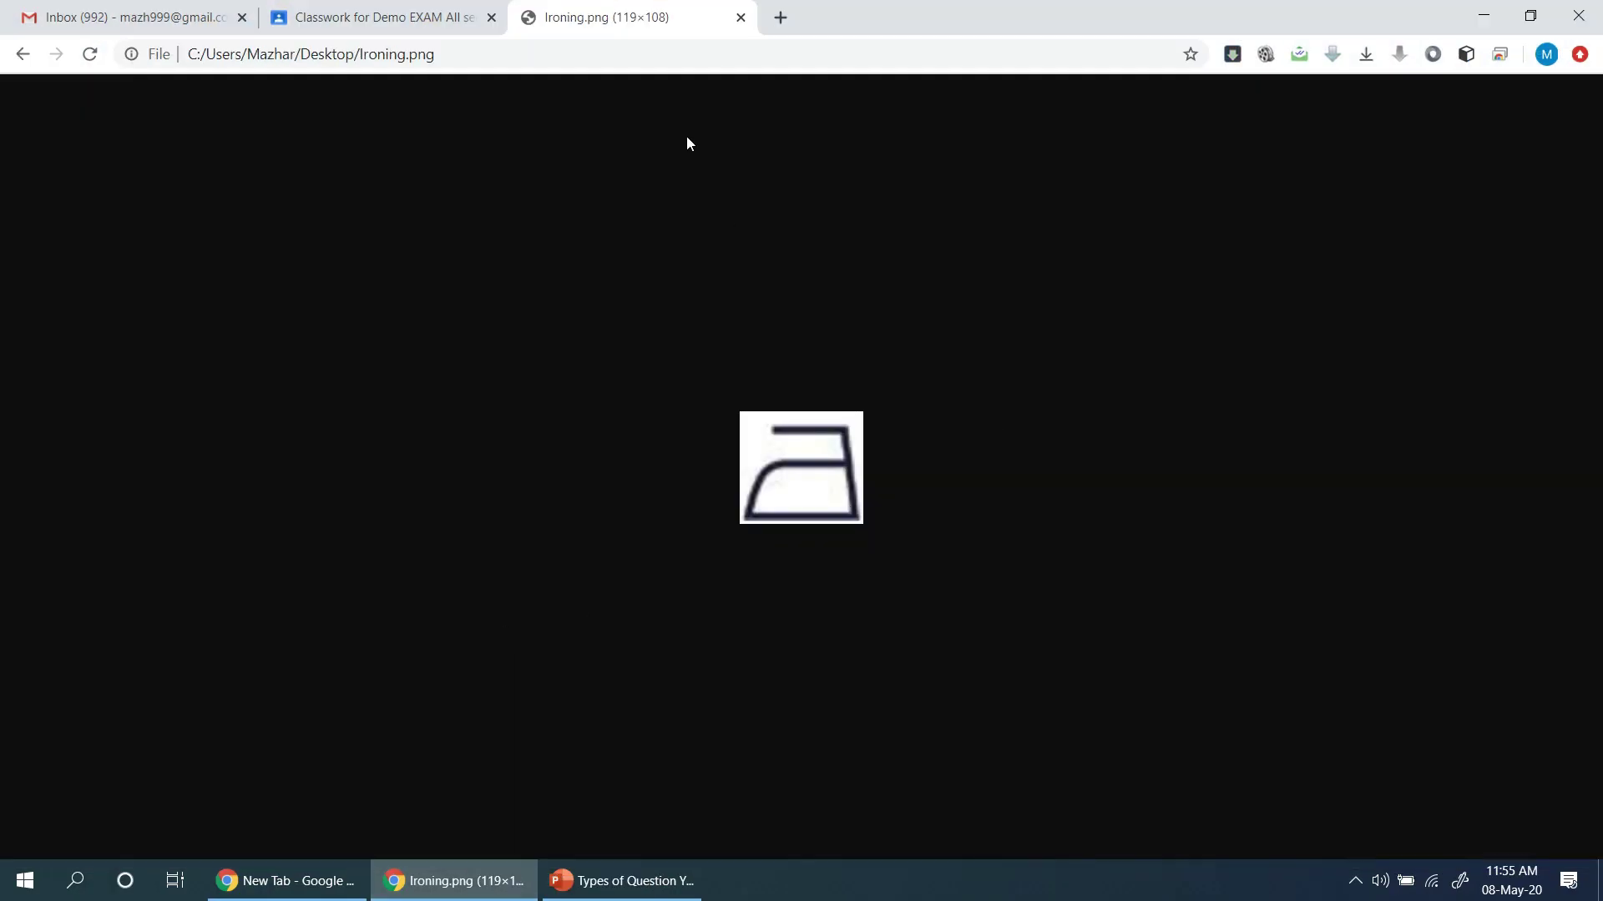
Return to the Demo Quiz form and insert the "Ironing" image from the desktop into Option 4 of the care label question.
click(22, 53)
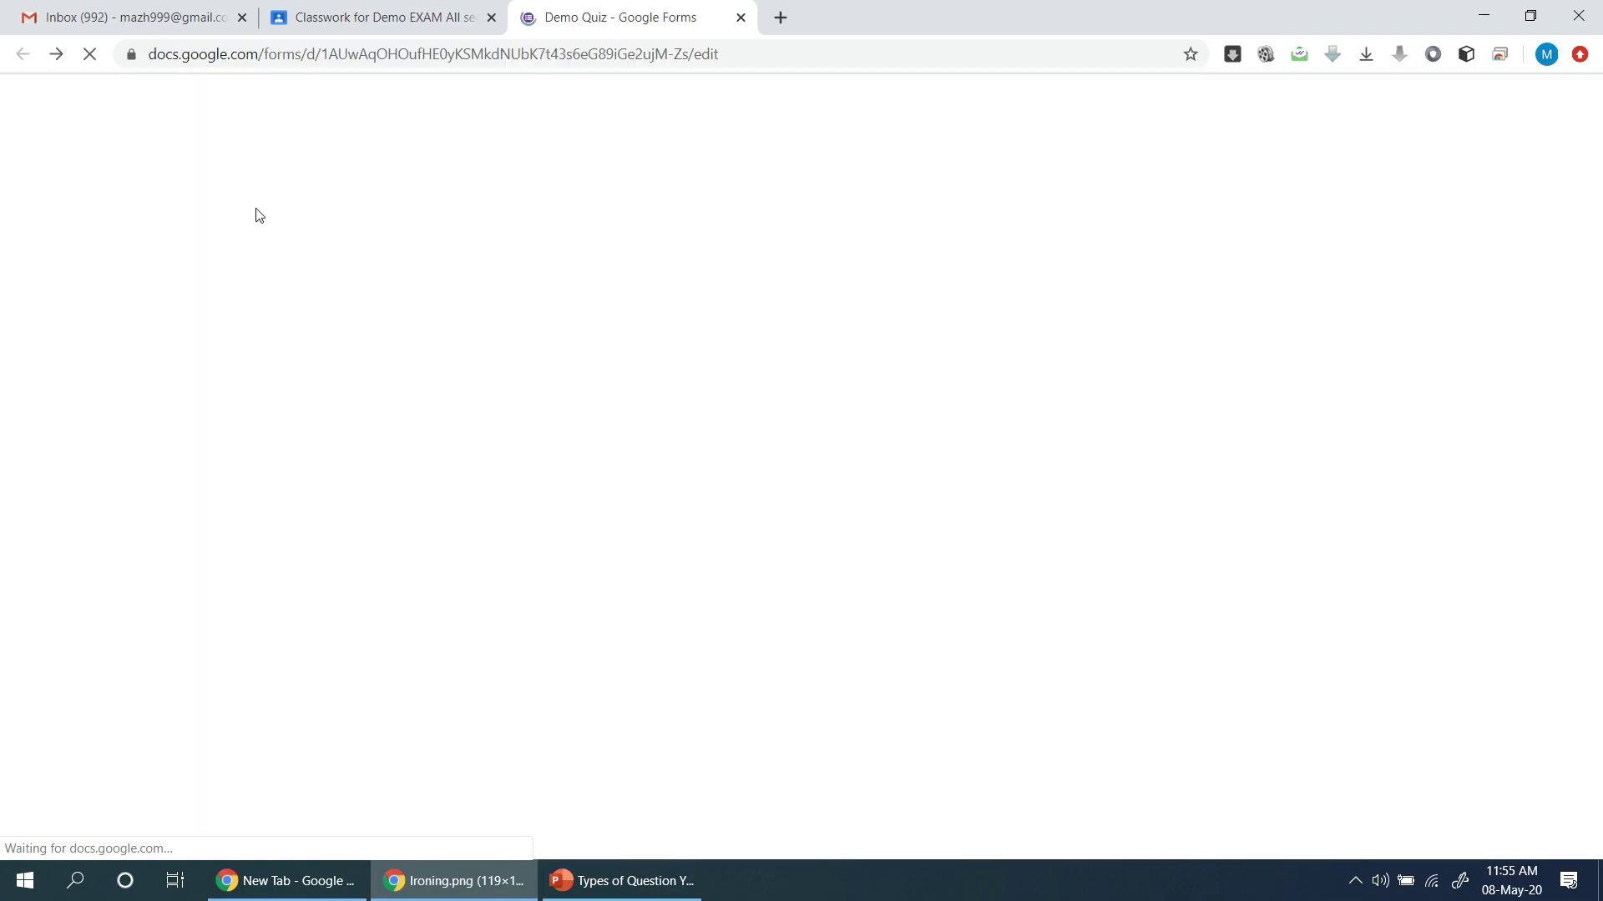
scroll(919, 494, down, 10)
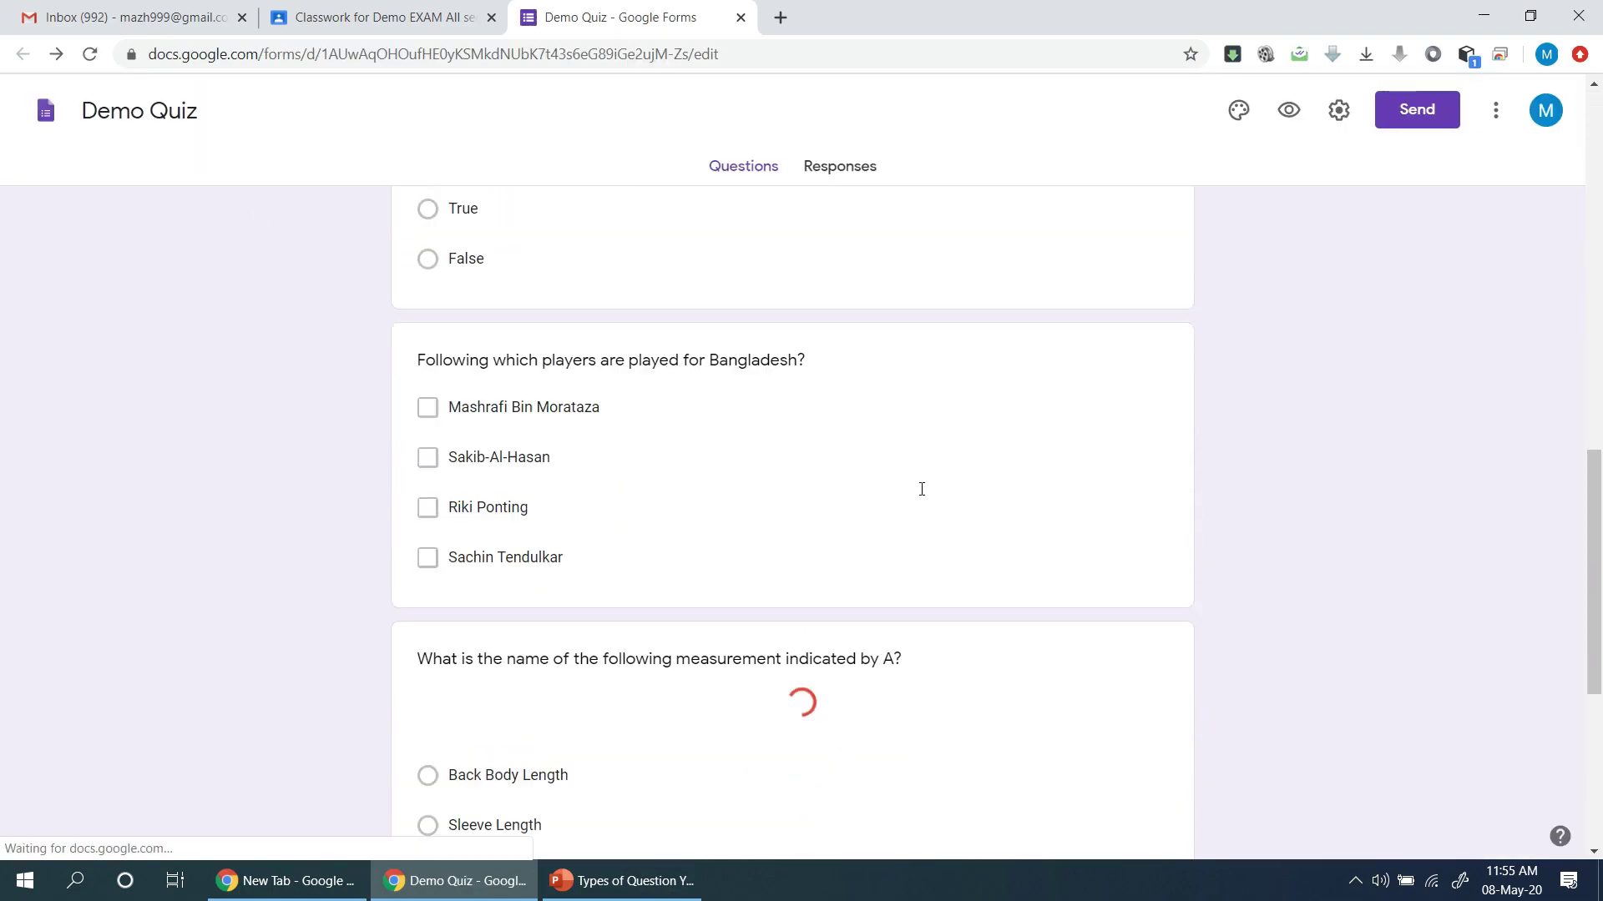
scroll(921, 494, down, 15)
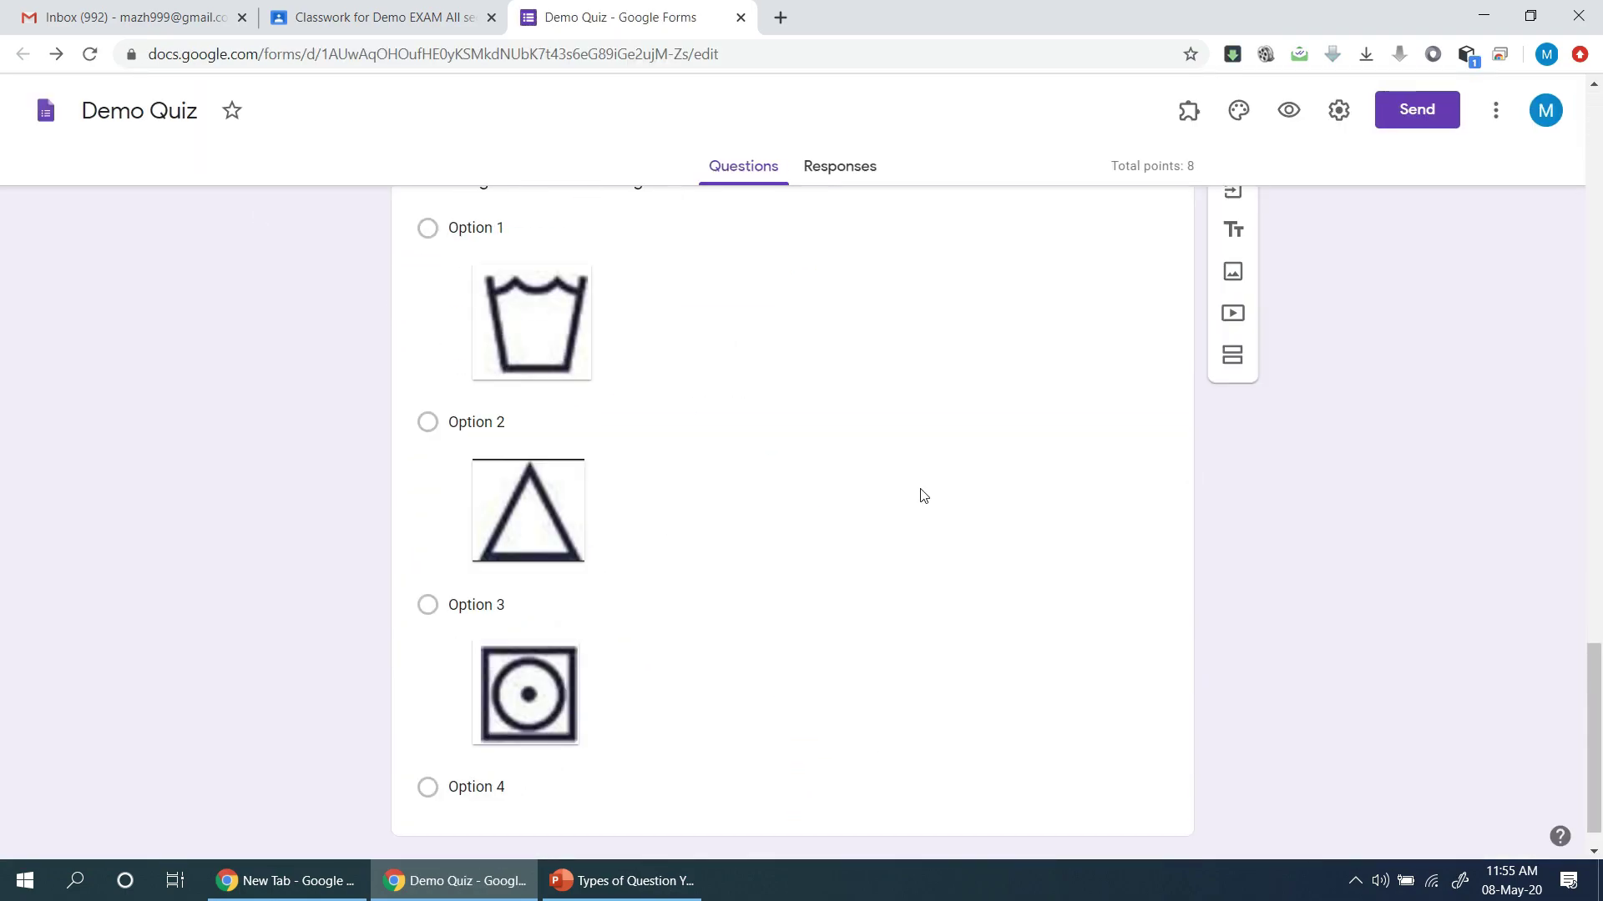
click(619, 734)
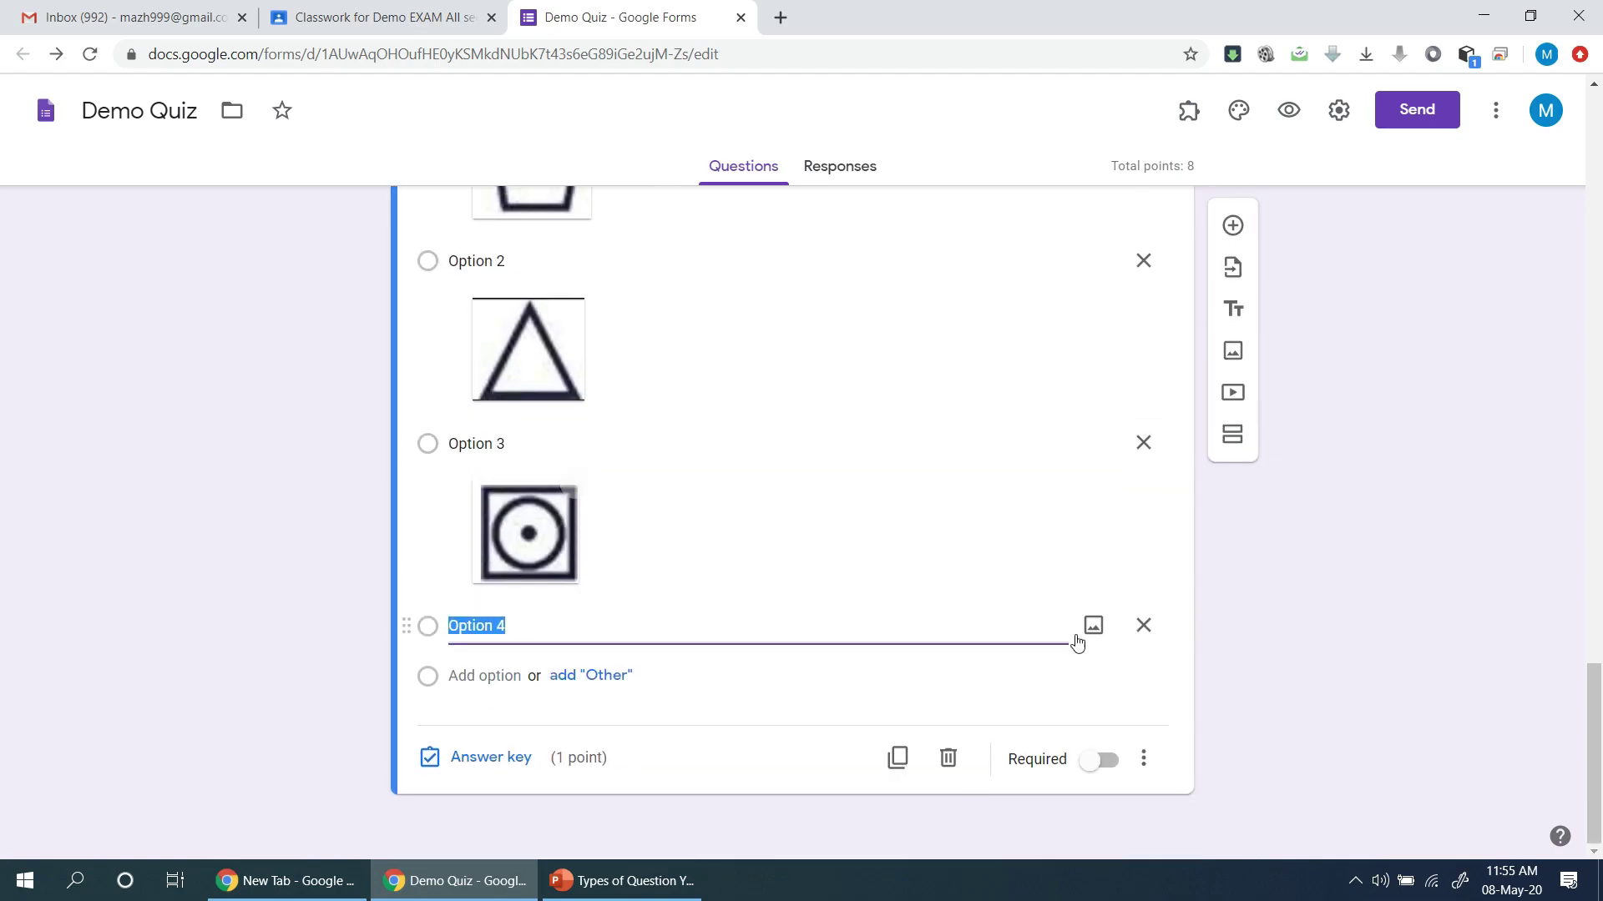
click(1093, 626)
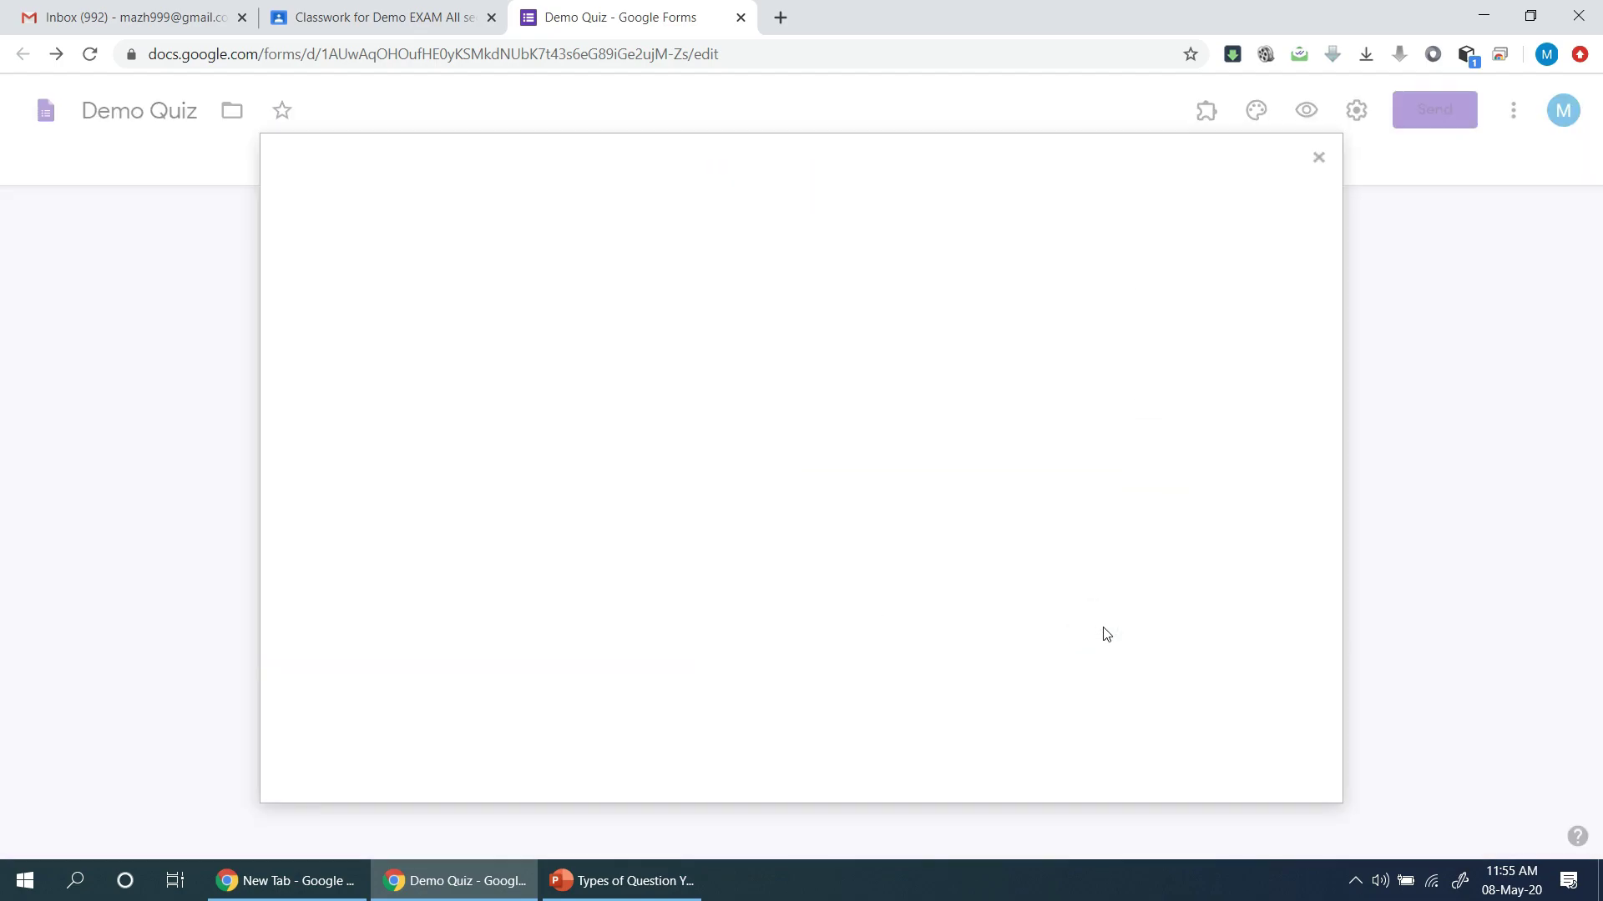
click(447, 878)
drag(645, 385, 705, 538)
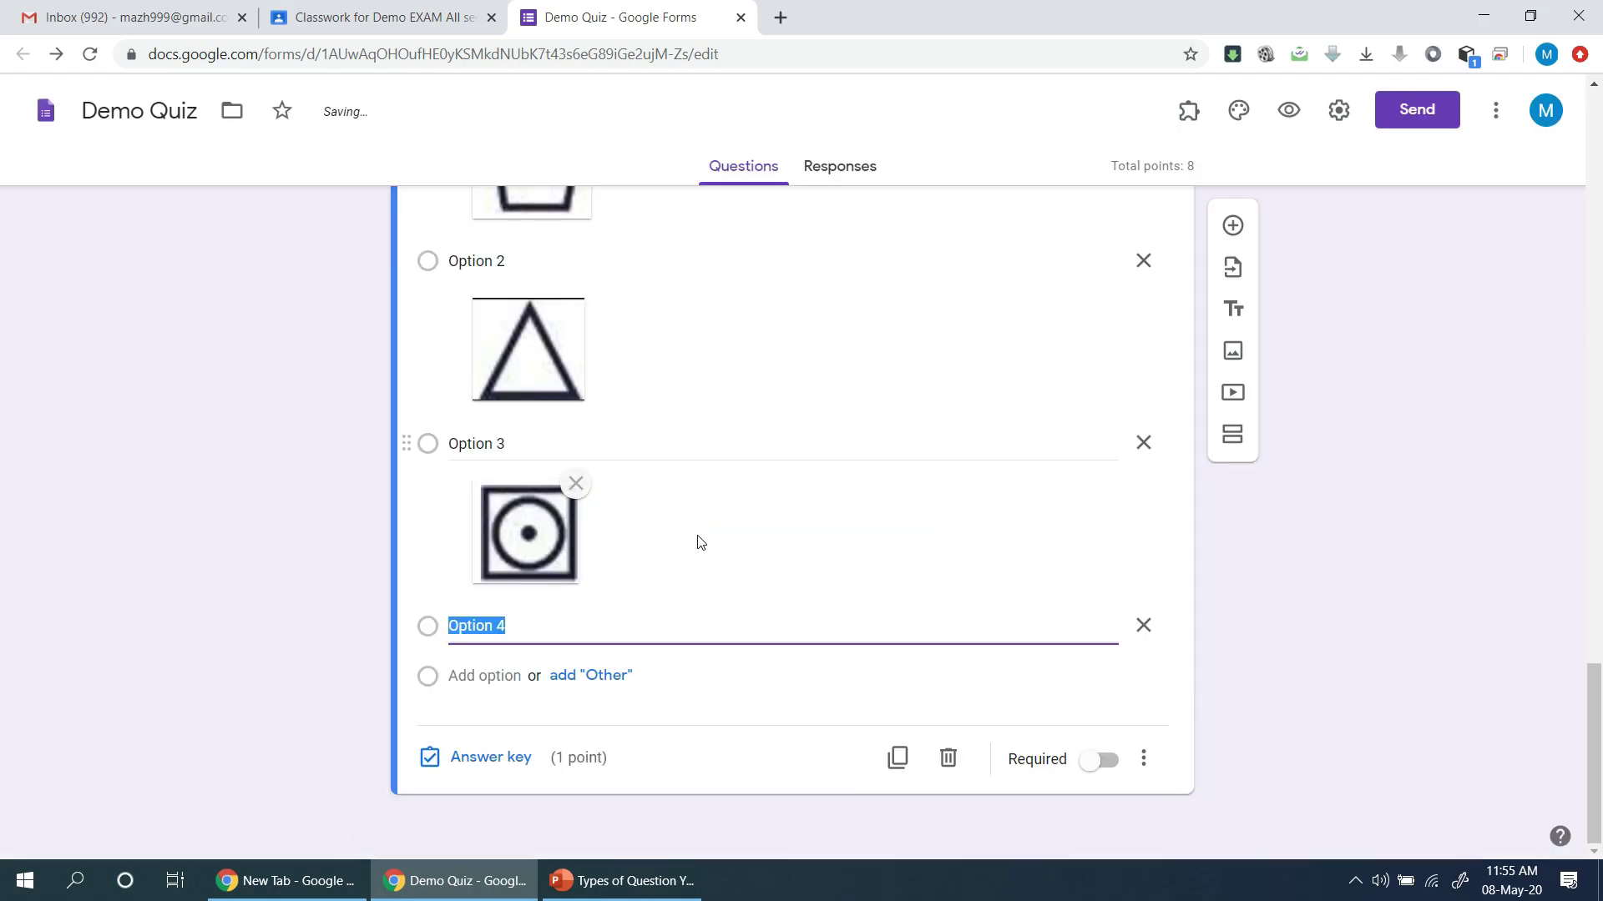
Add a Dropdown question titled "Following which players are played for India?", copied from slide 10 in PowerPoint.
click(1232, 225)
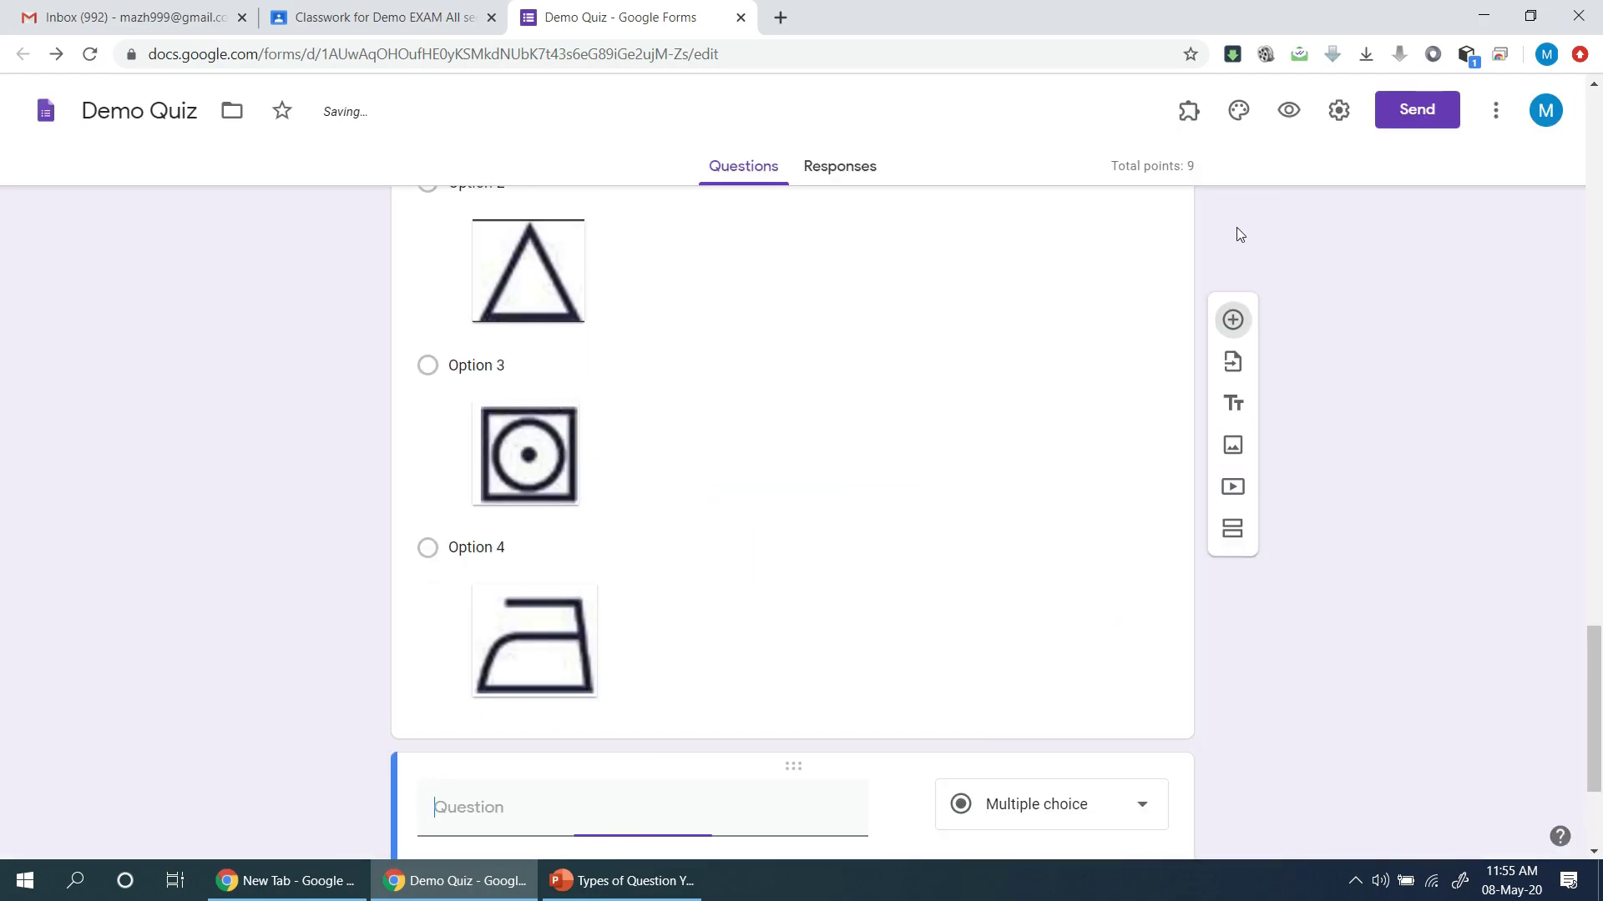
click(655, 881)
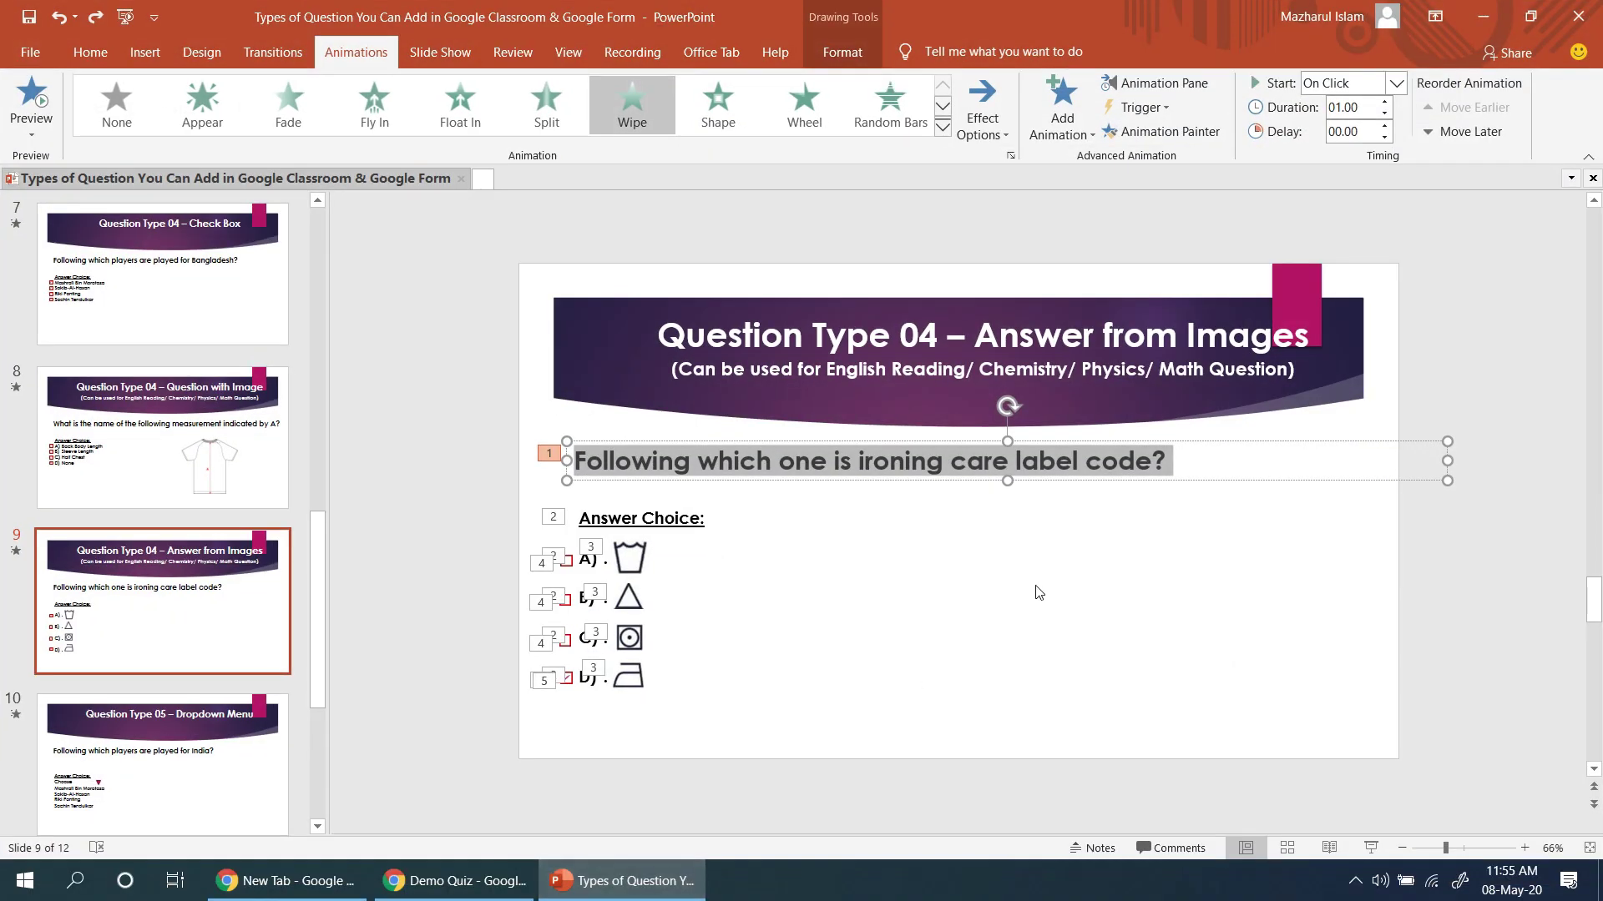
scroll(1035, 588, down, 1)
click(1026, 466)
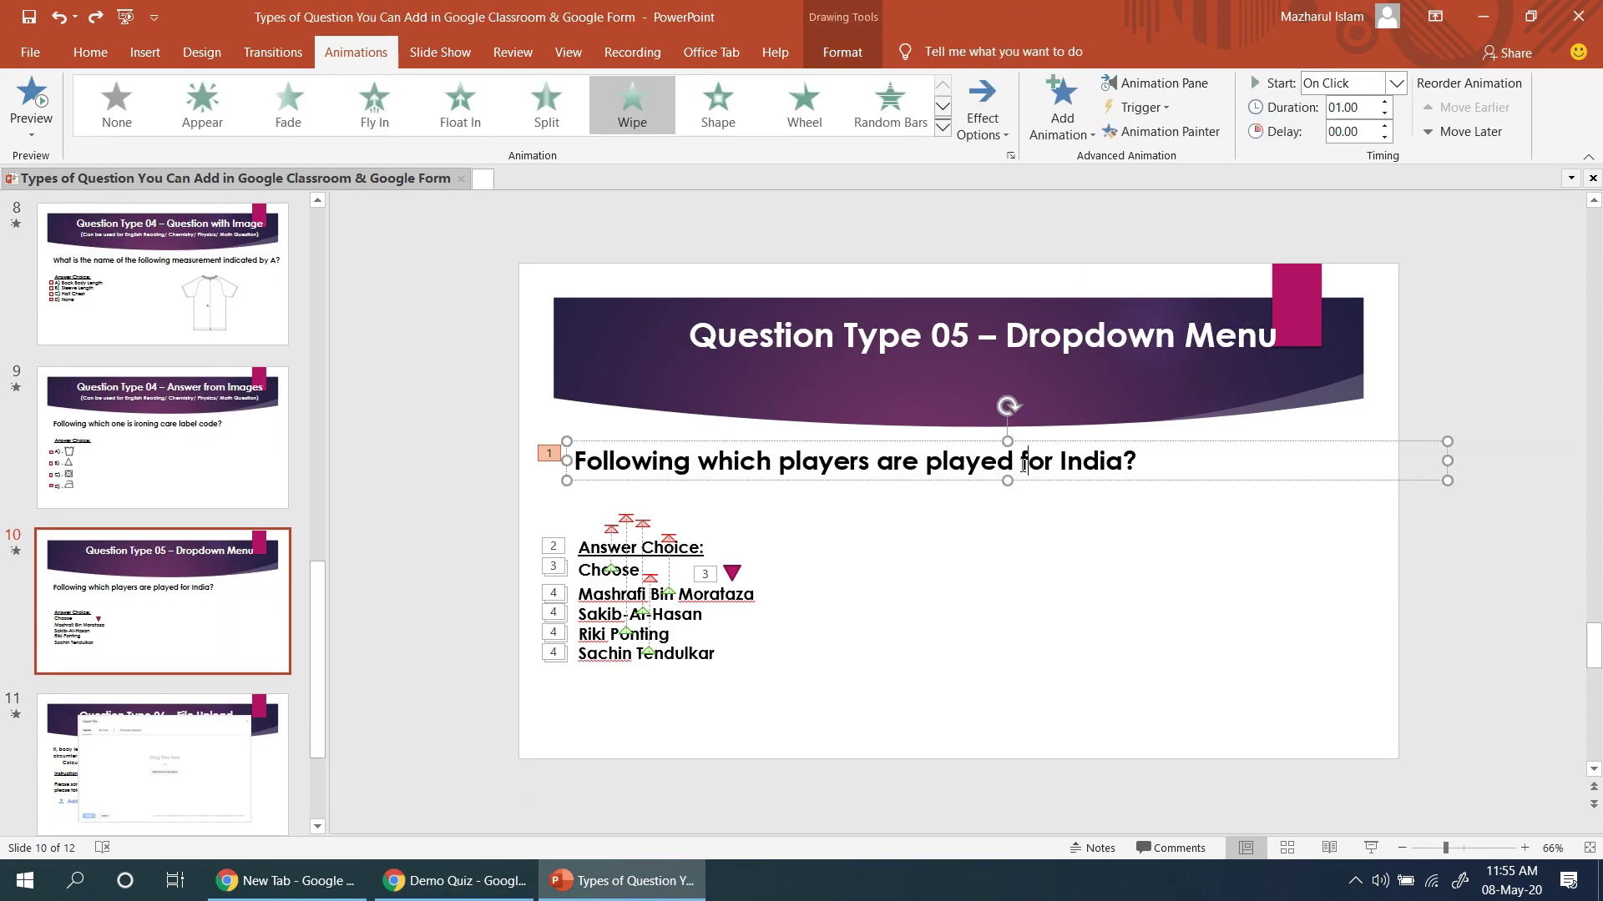
triple_click(1024, 472)
key(ctrl+c)
key(alt+Tab)
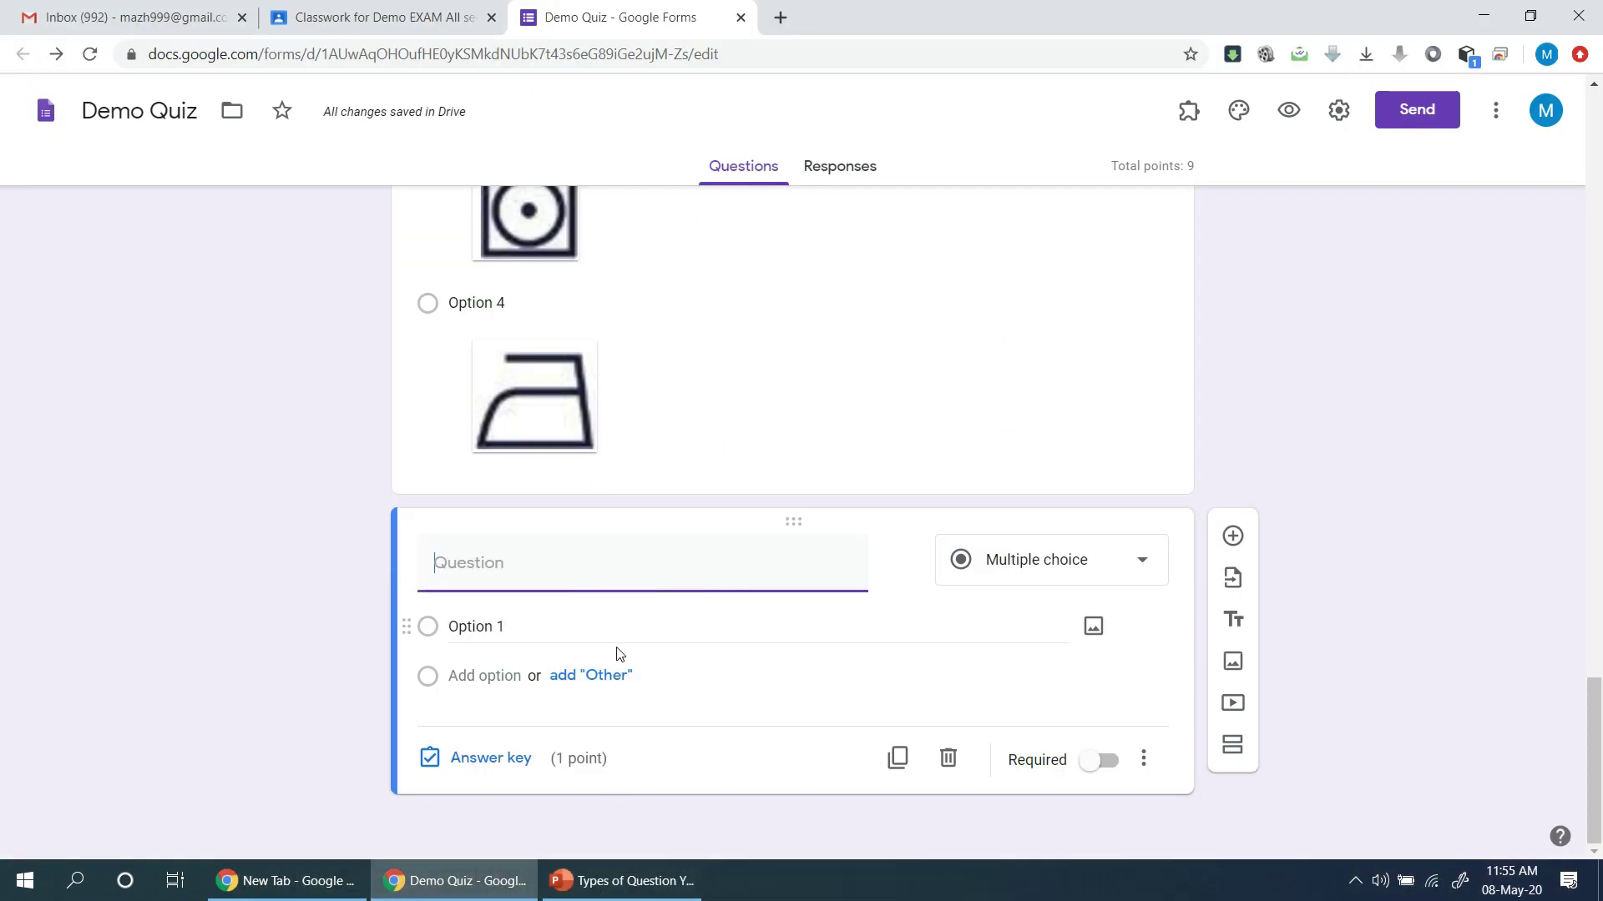
key(ctrl+v)
click(1035, 571)
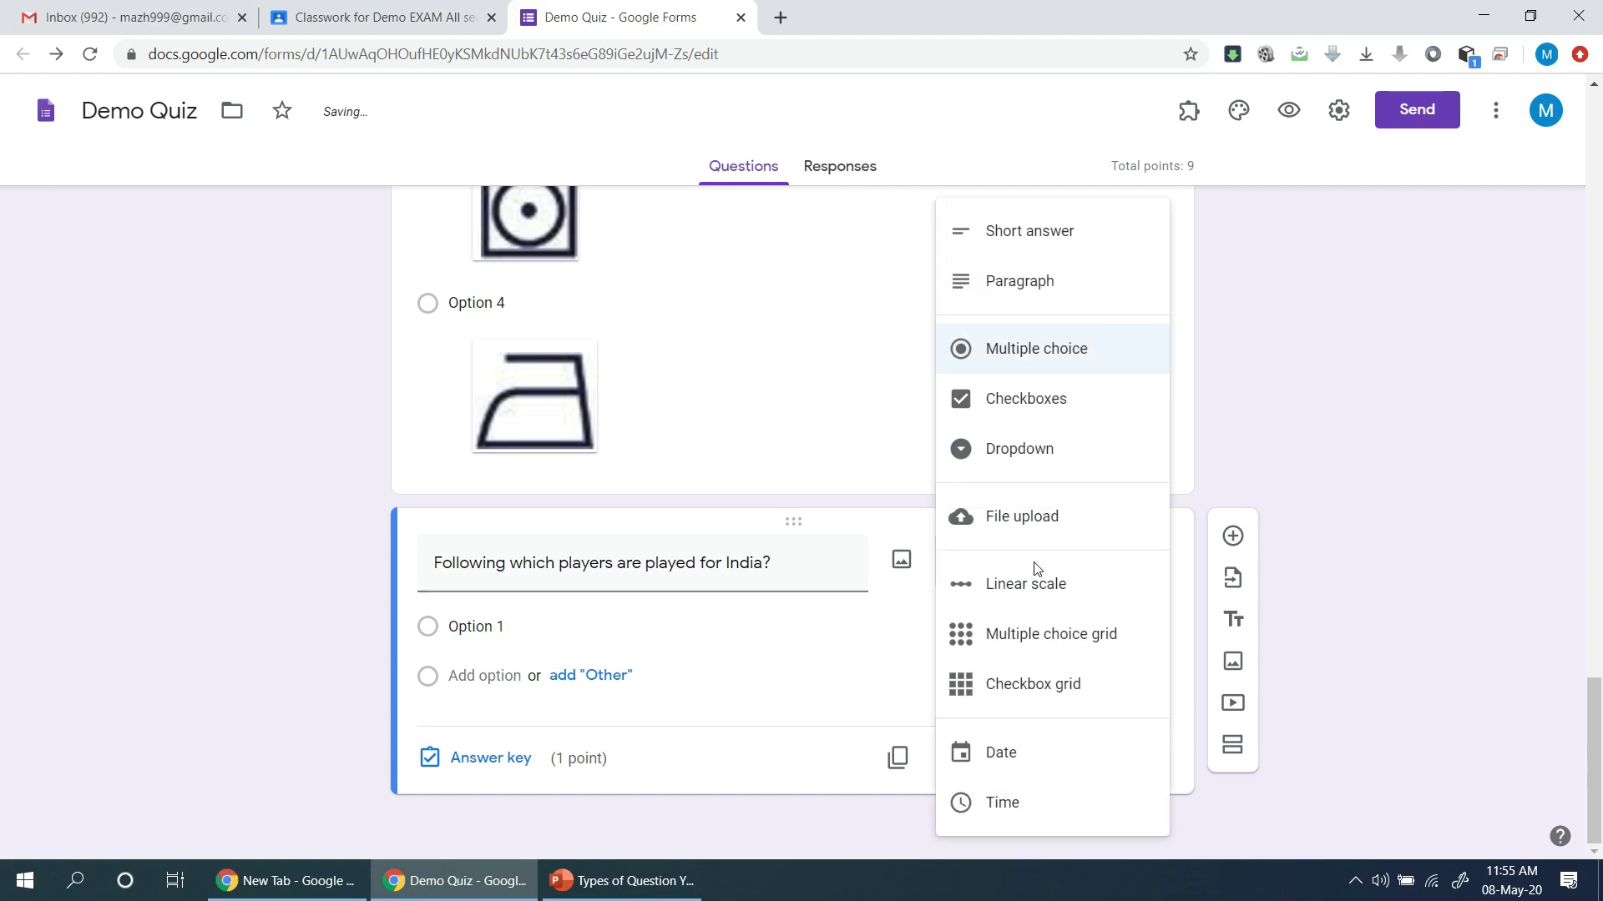
click(1034, 449)
Copy "Mashrafi Bin Morataza" from slide 10 in PowerPoint into the first option of the India players dropdown question.
key(alt+Tab)
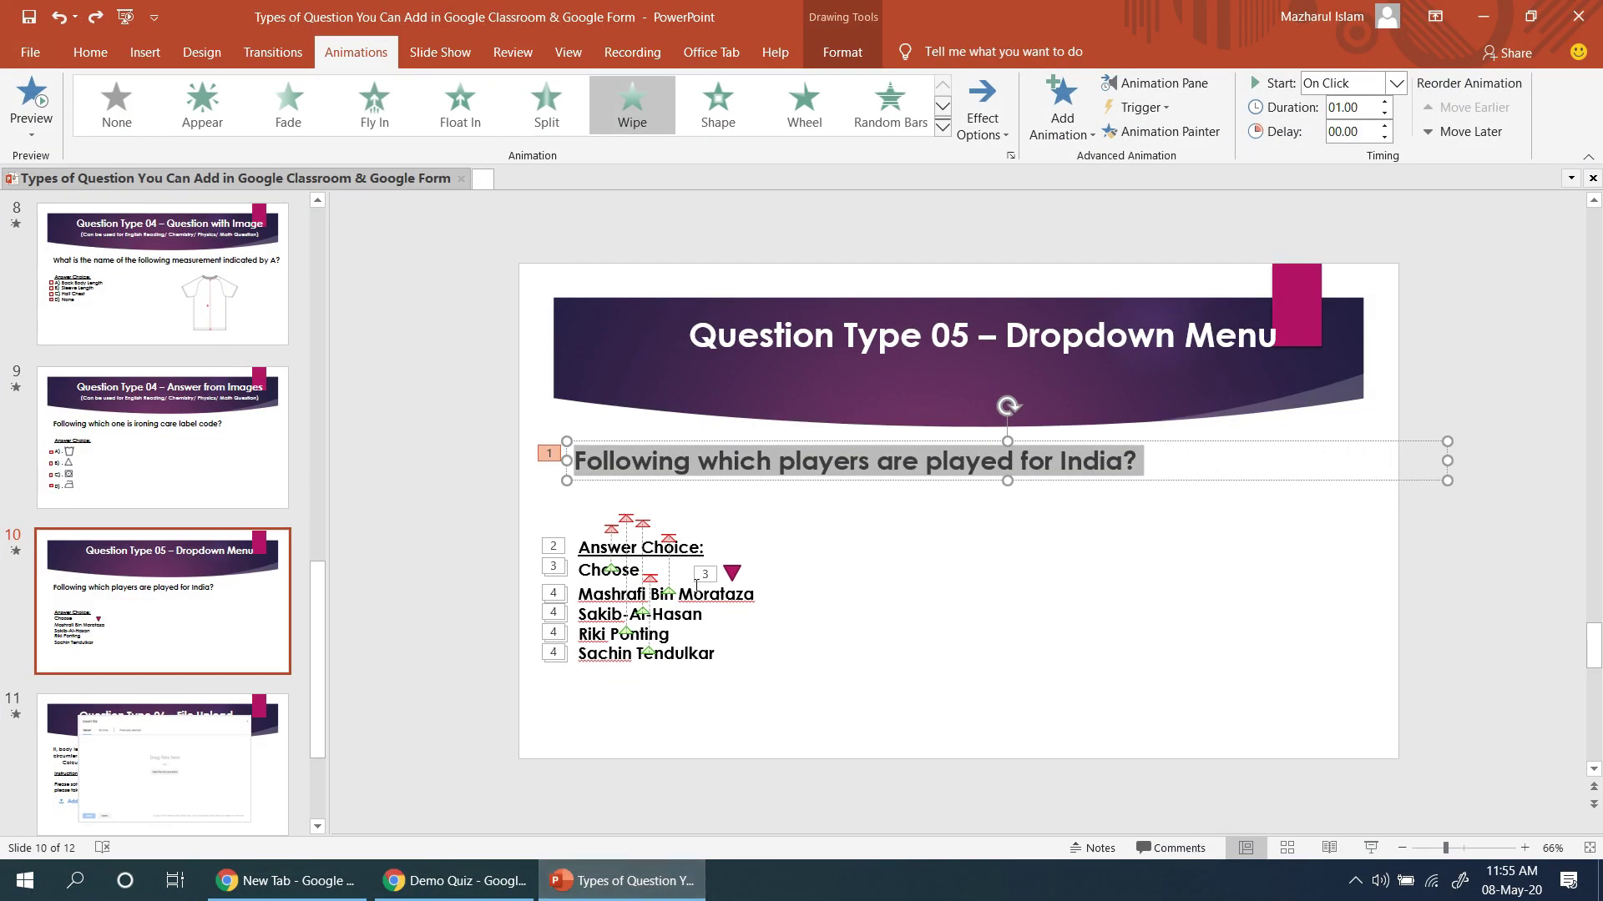
triple_click(753, 594)
key(ctrl+c)
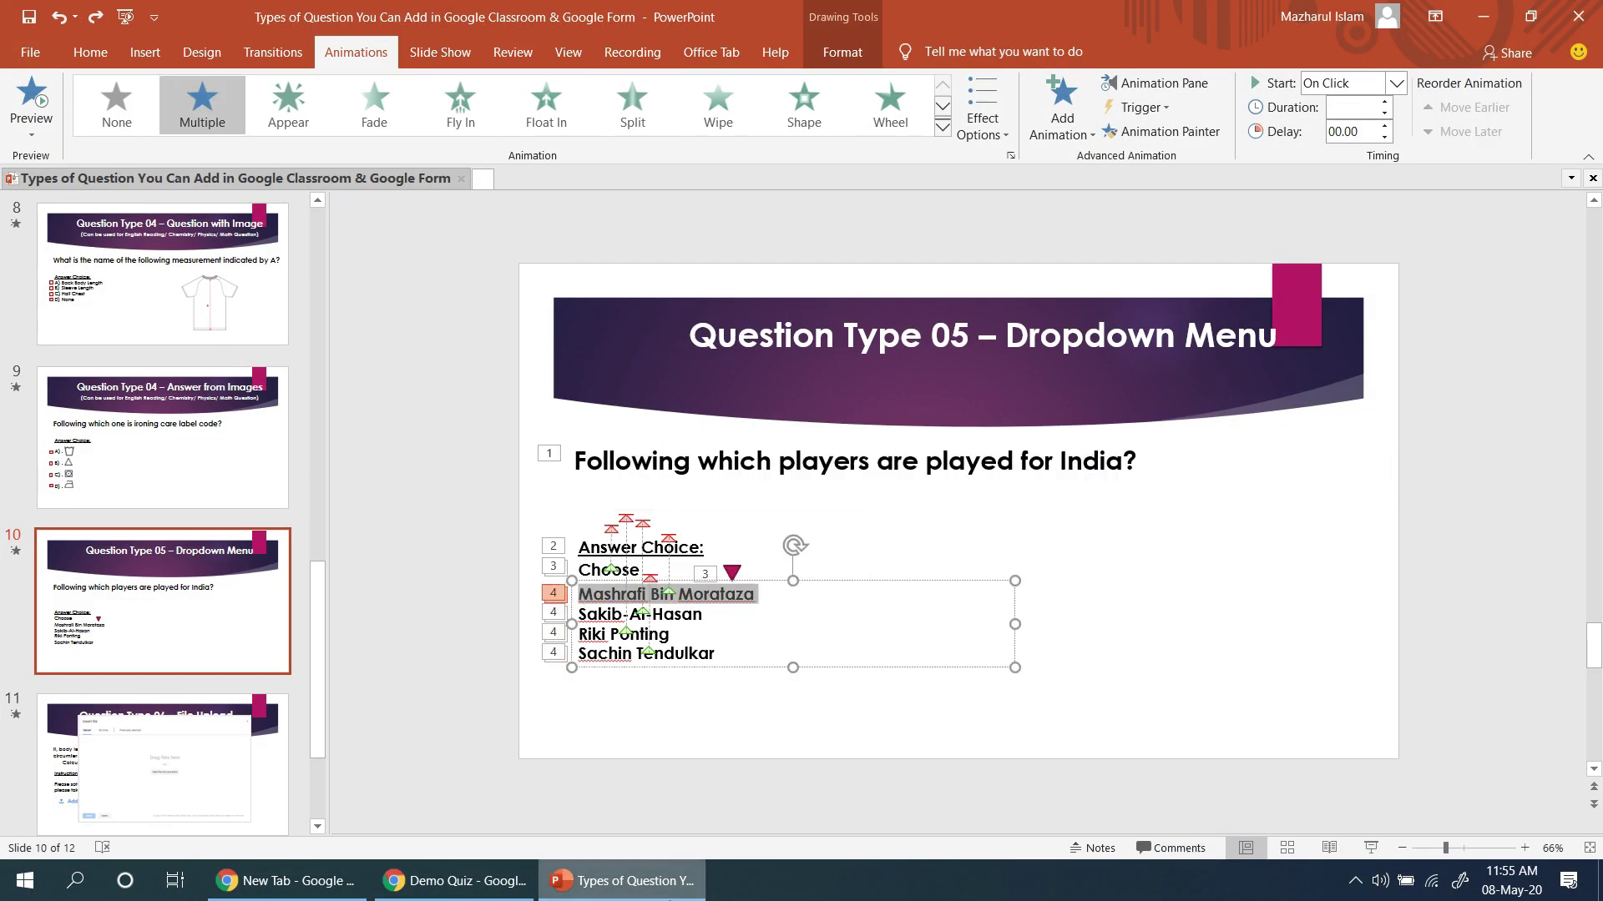
key(alt+Tab)
click(500, 626)
key(ctrl+v)
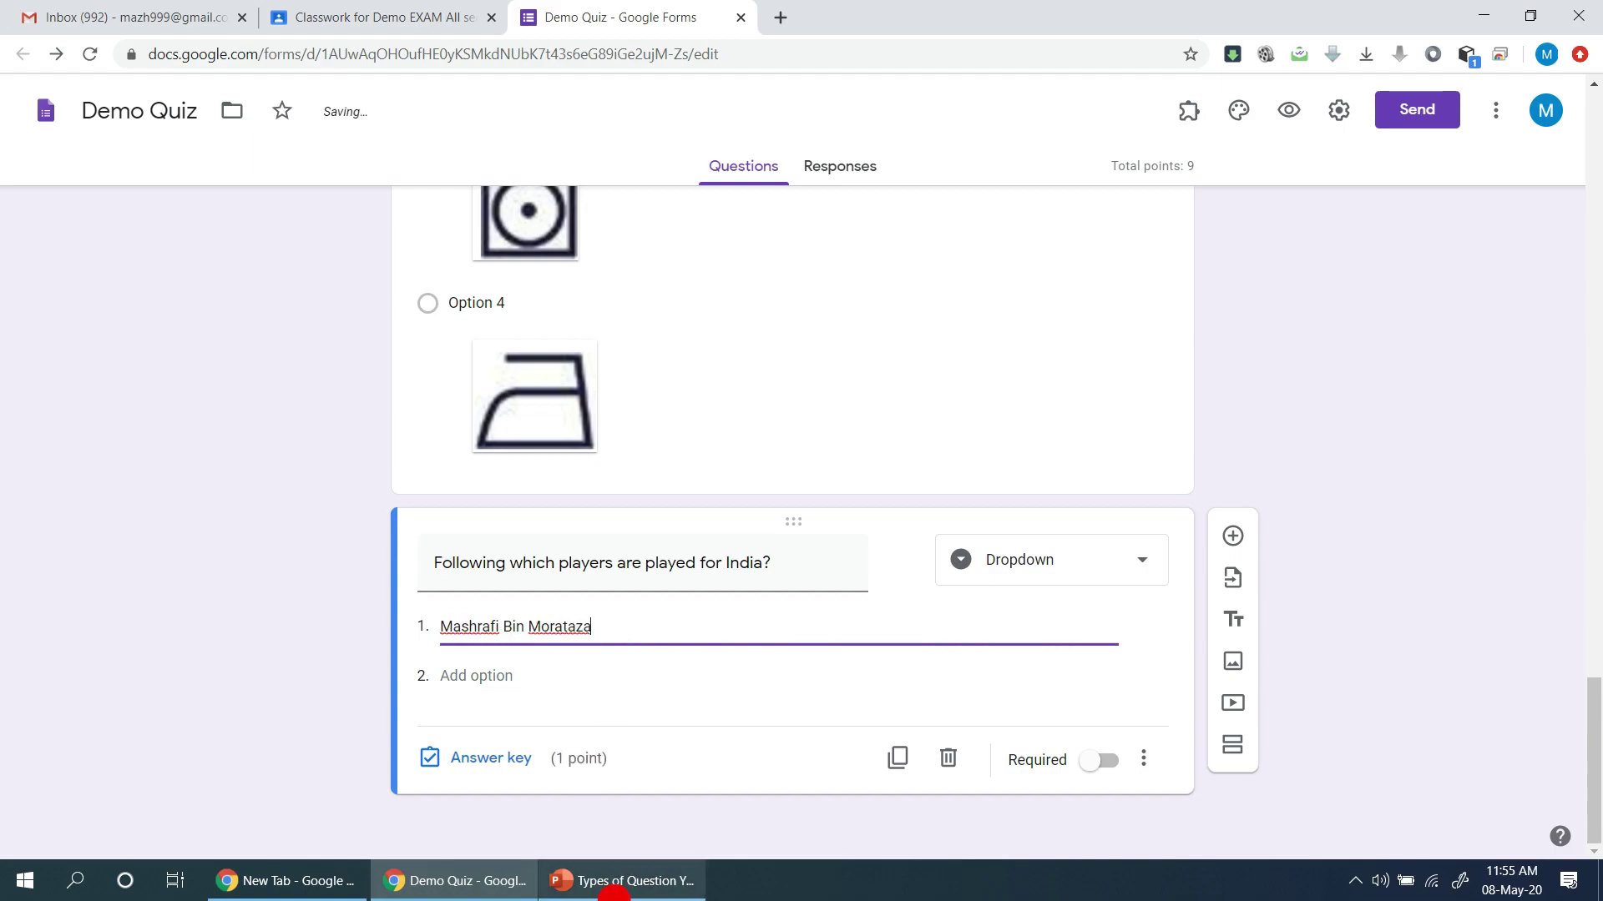
Add "Sakib-Al-Hasan", copied from slide 10 in PowerPoint, as the second option of the India players dropdown question.
key(alt+Tab)
triple_click(617, 614)
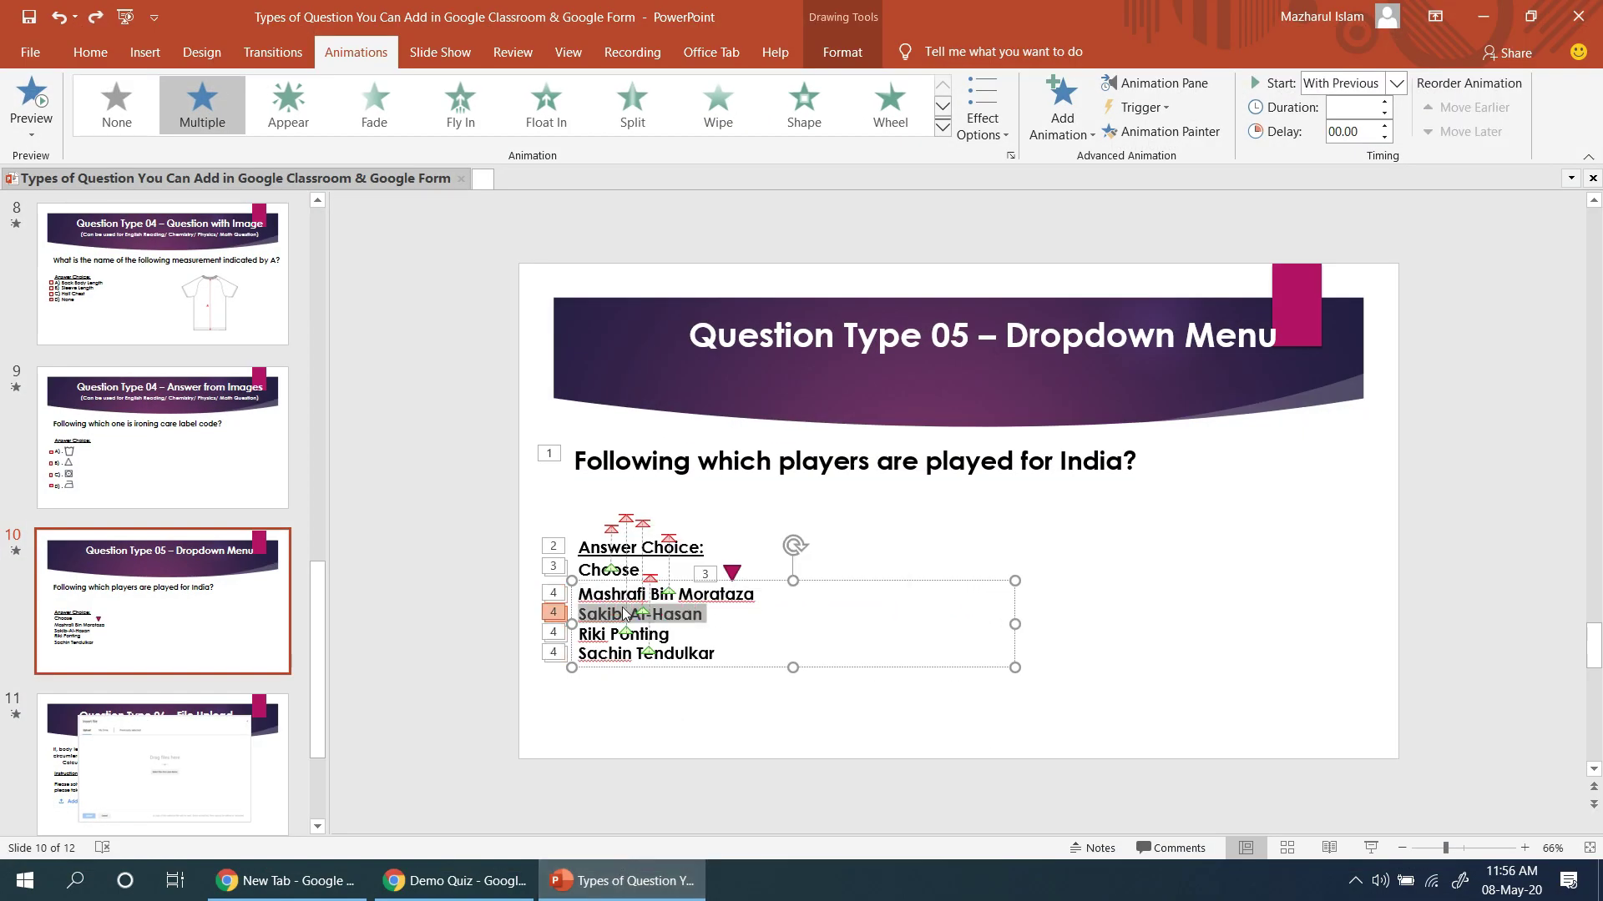
key(ctrl+c)
key(alt+Tab)
click(501, 678)
key(ctrl+v)
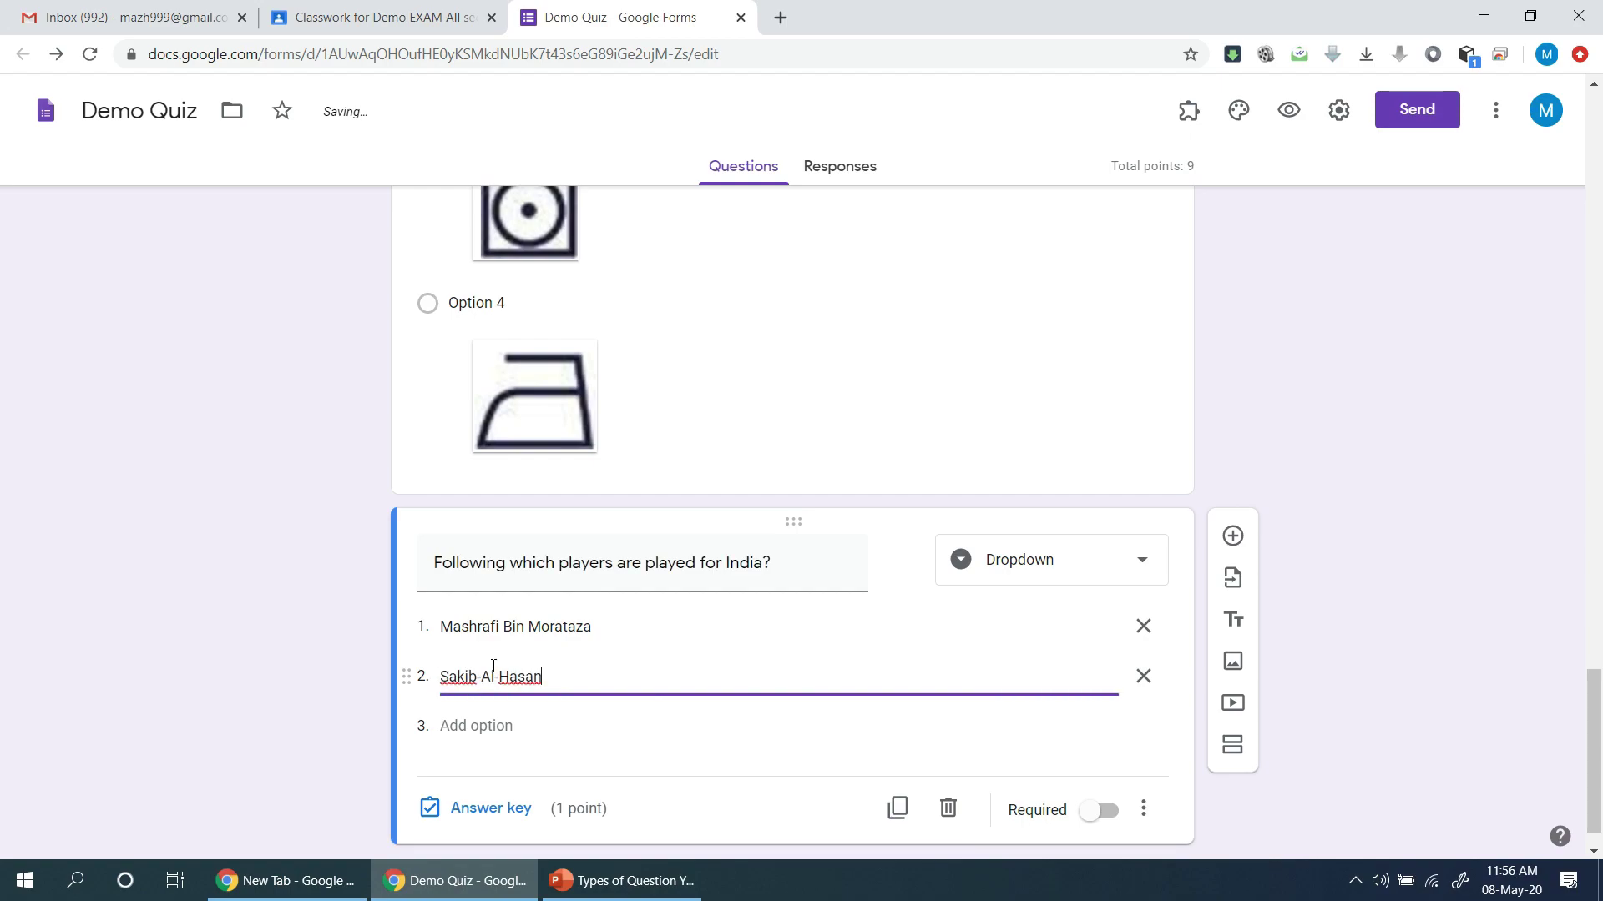
Copy "Riki Ponting" from slide 10 in PowerPoint into the third option of the India players dropdown question.
click(622, 887)
triple_click(584, 633)
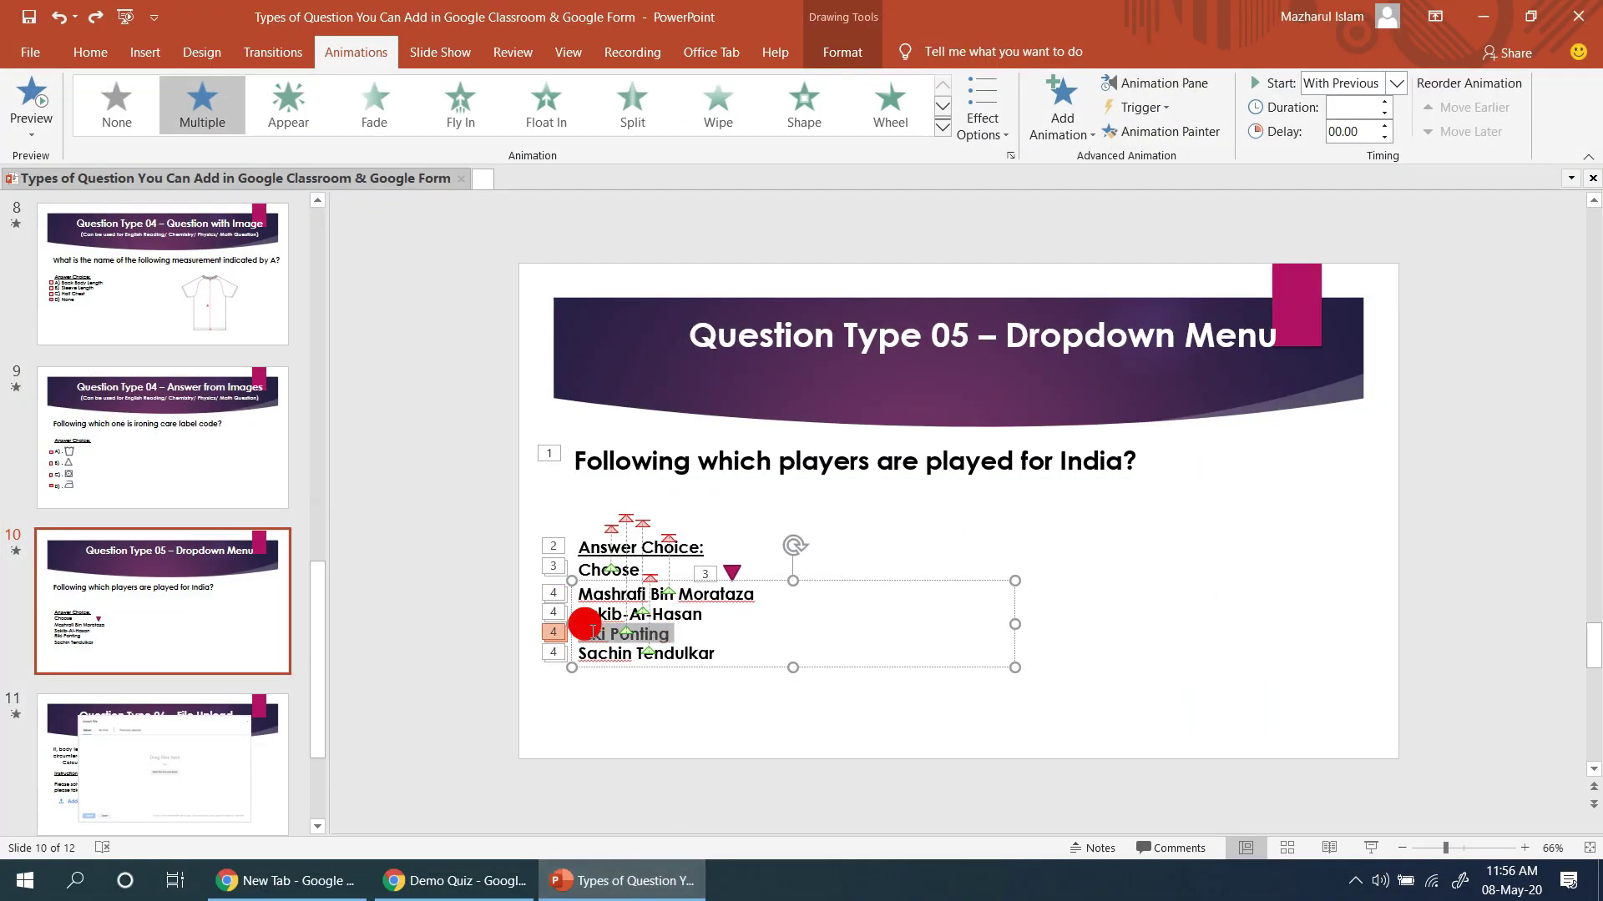
key(ctrl+c)
click(455, 880)
click(476, 725)
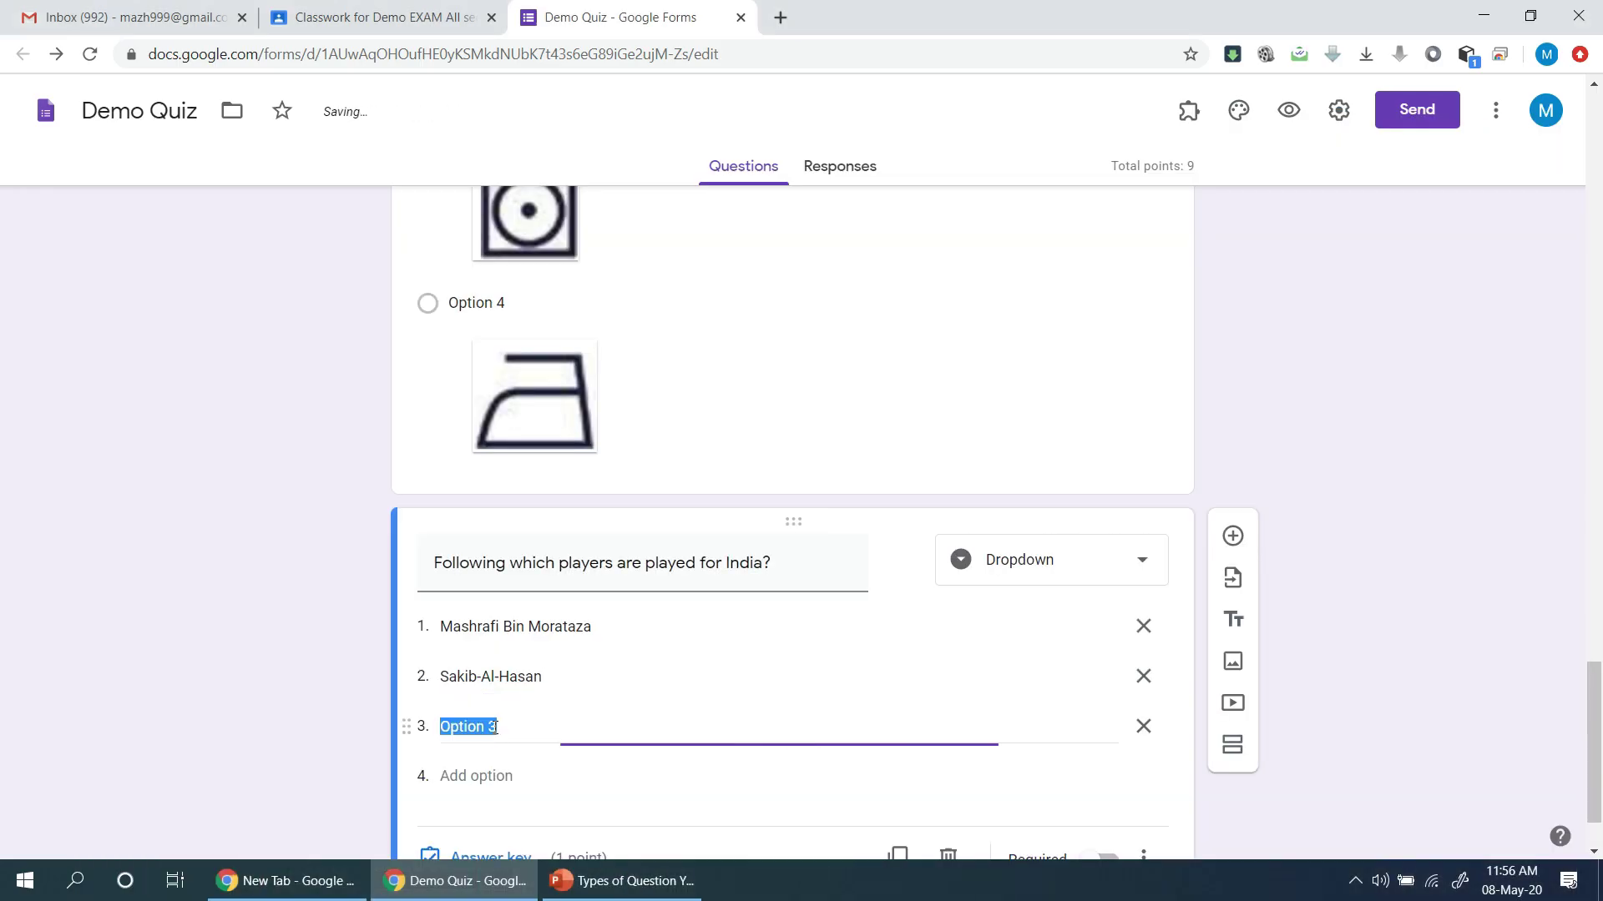
key(ctrl+v)
Add "Sachin Tendulkar", copied from slide 10 in PowerPoint, as the fourth option of the India players dropdown question.
click(621, 881)
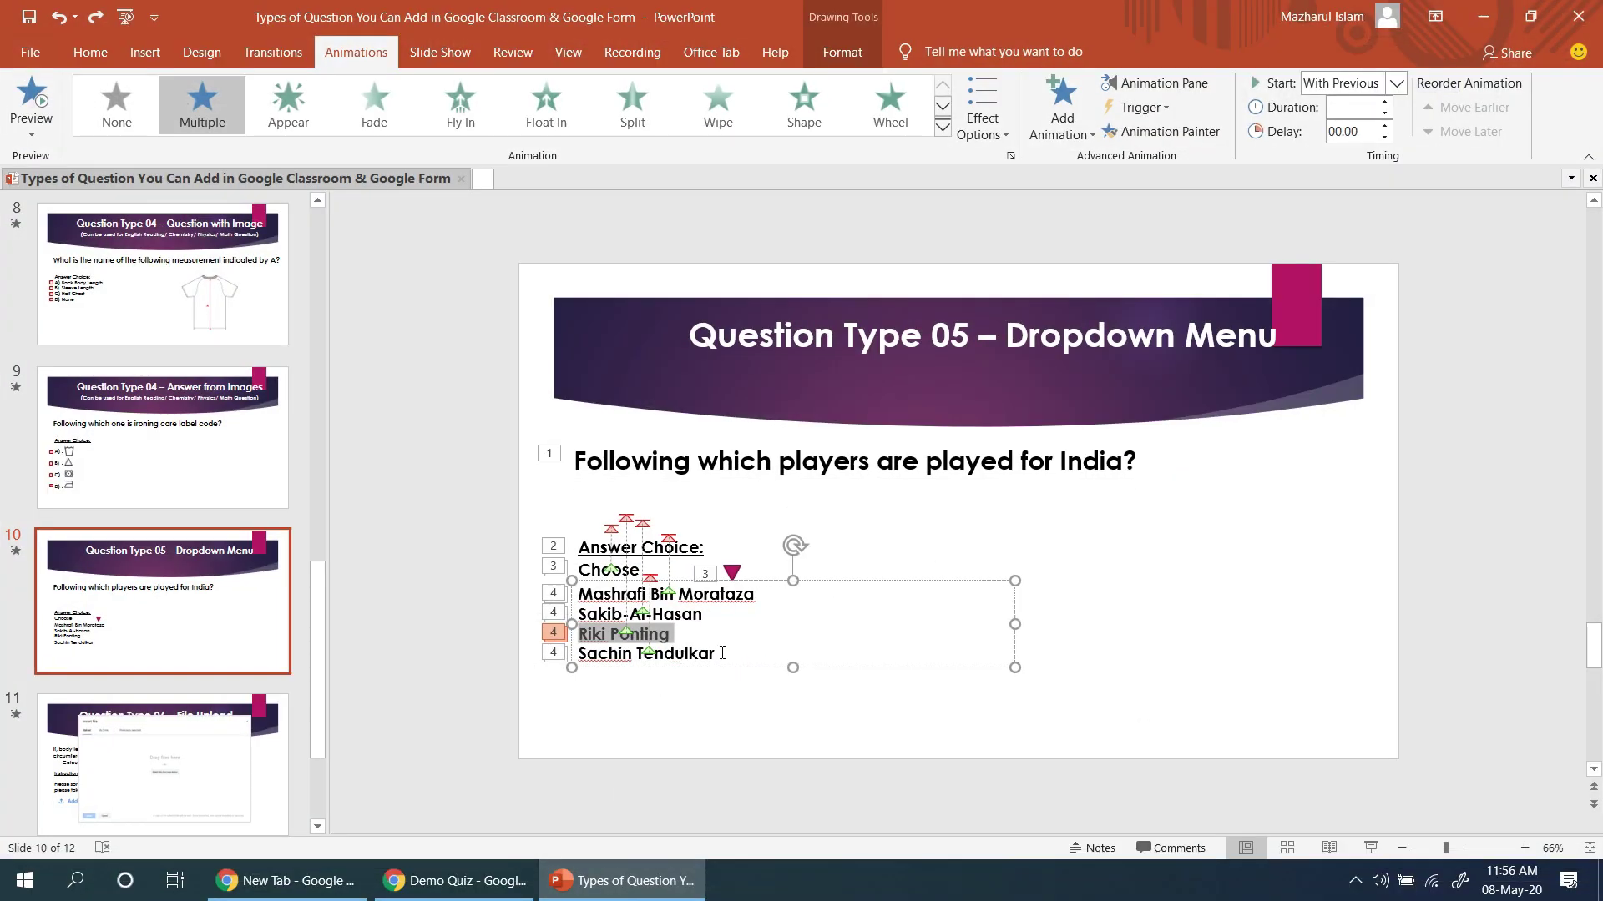
triple_click(722, 653)
key(ctrl+c)
click(455, 881)
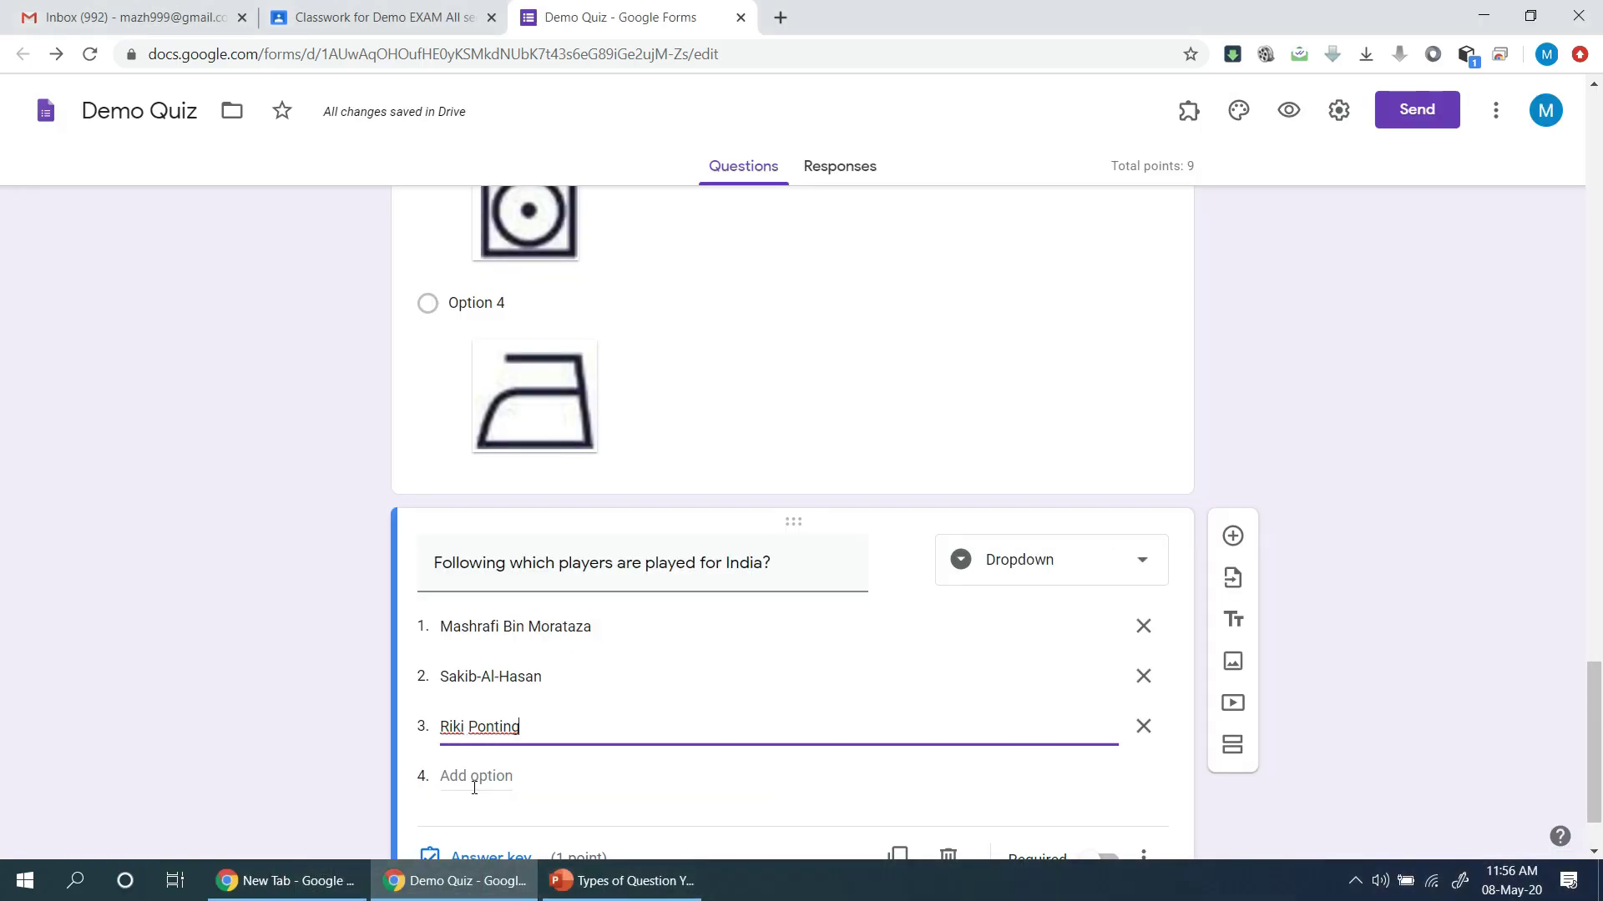
click(474, 775)
key(ctrl+v)
Add a new question below the dropdown question and remove the "Insert file" picture covering slide 11 in PowerPoint.
scroll(1310, 458, down, 2)
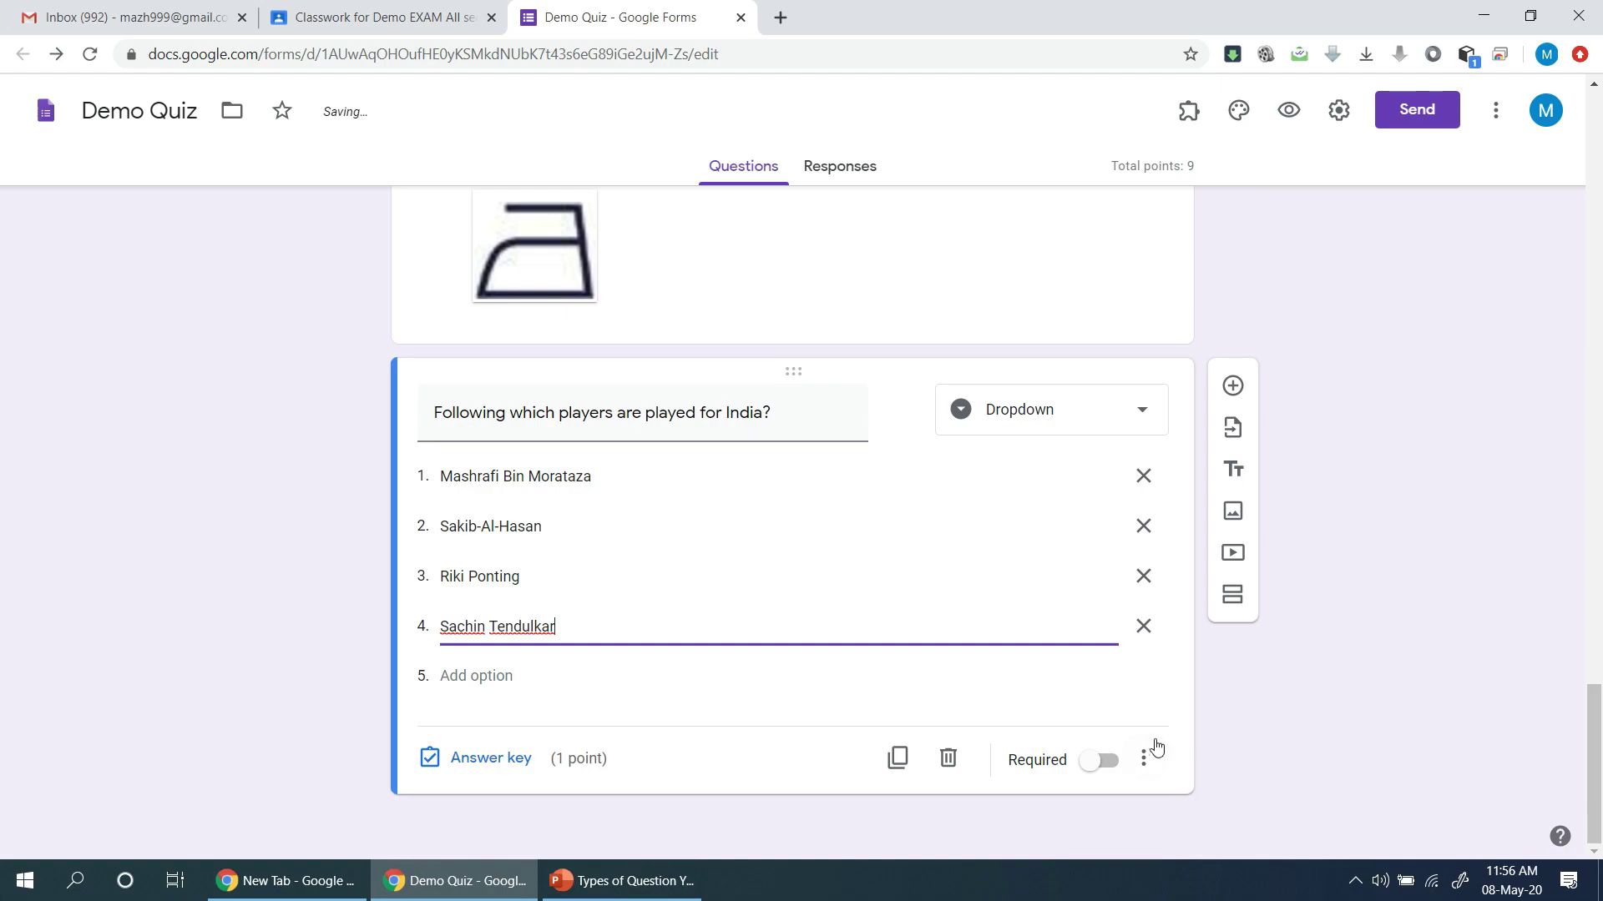
click(1233, 386)
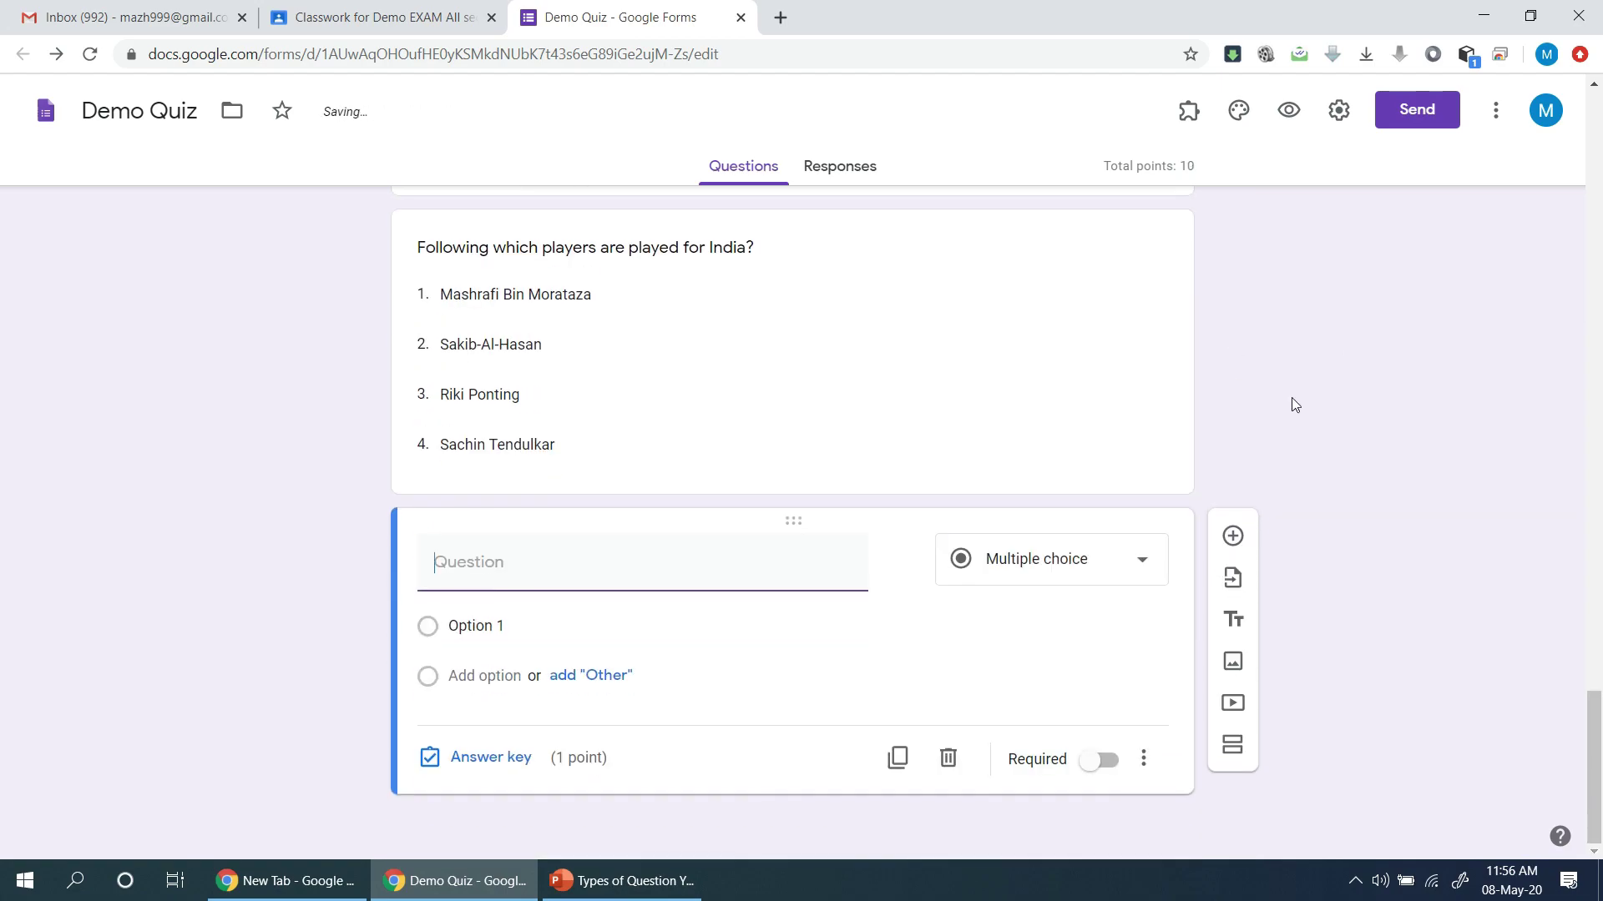
click(668, 880)
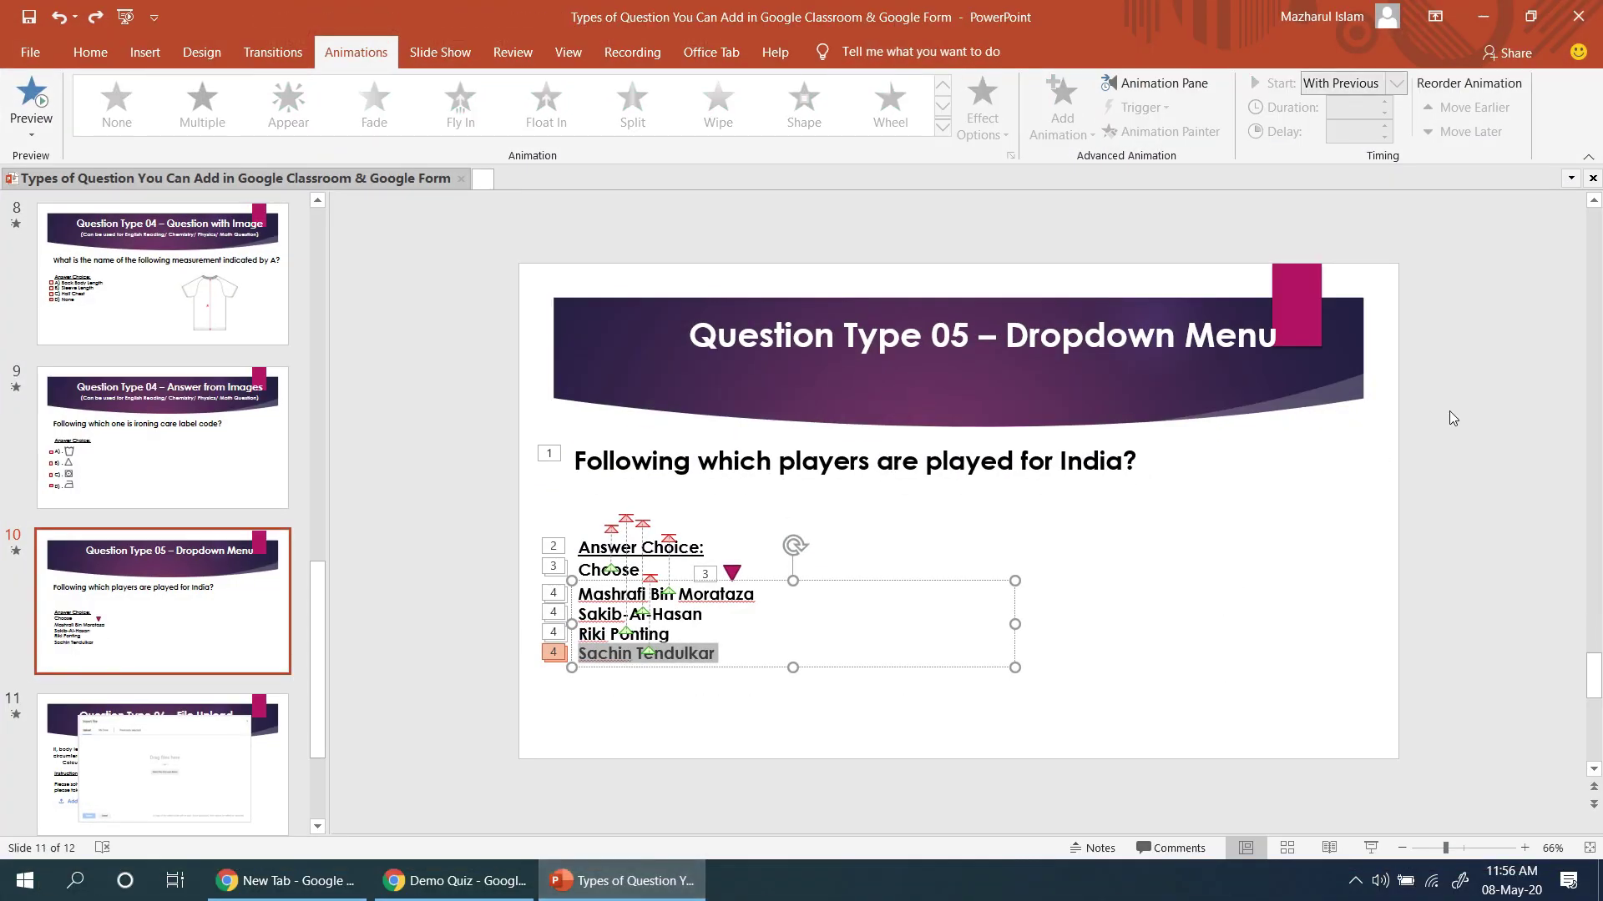
scroll(1449, 411, down, 1)
click(1075, 487)
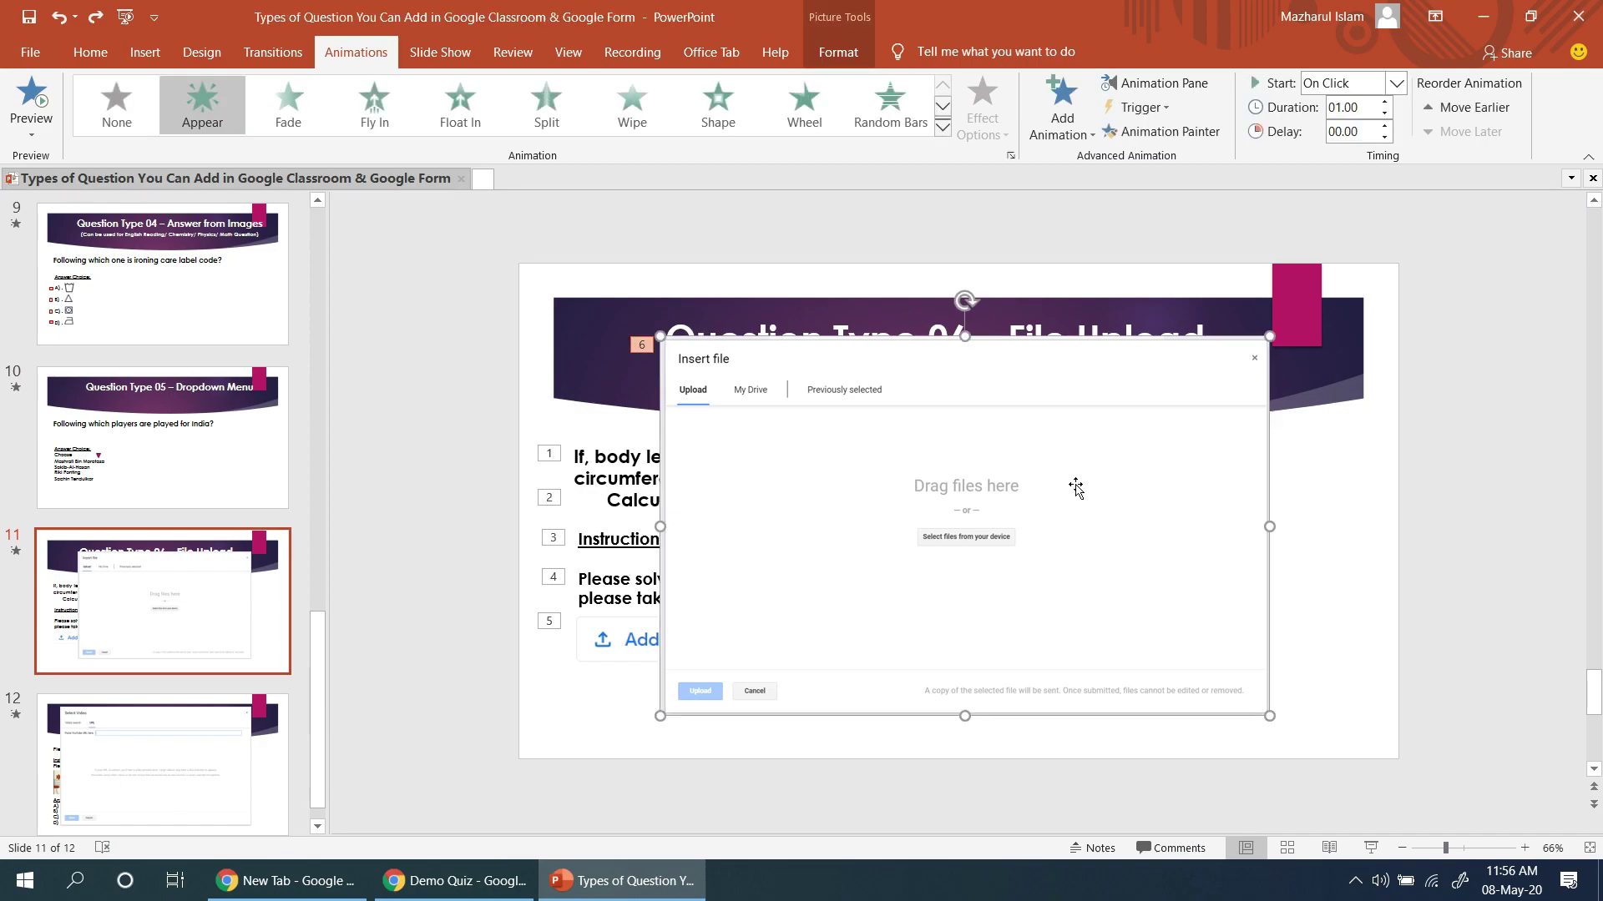
key(Delete)
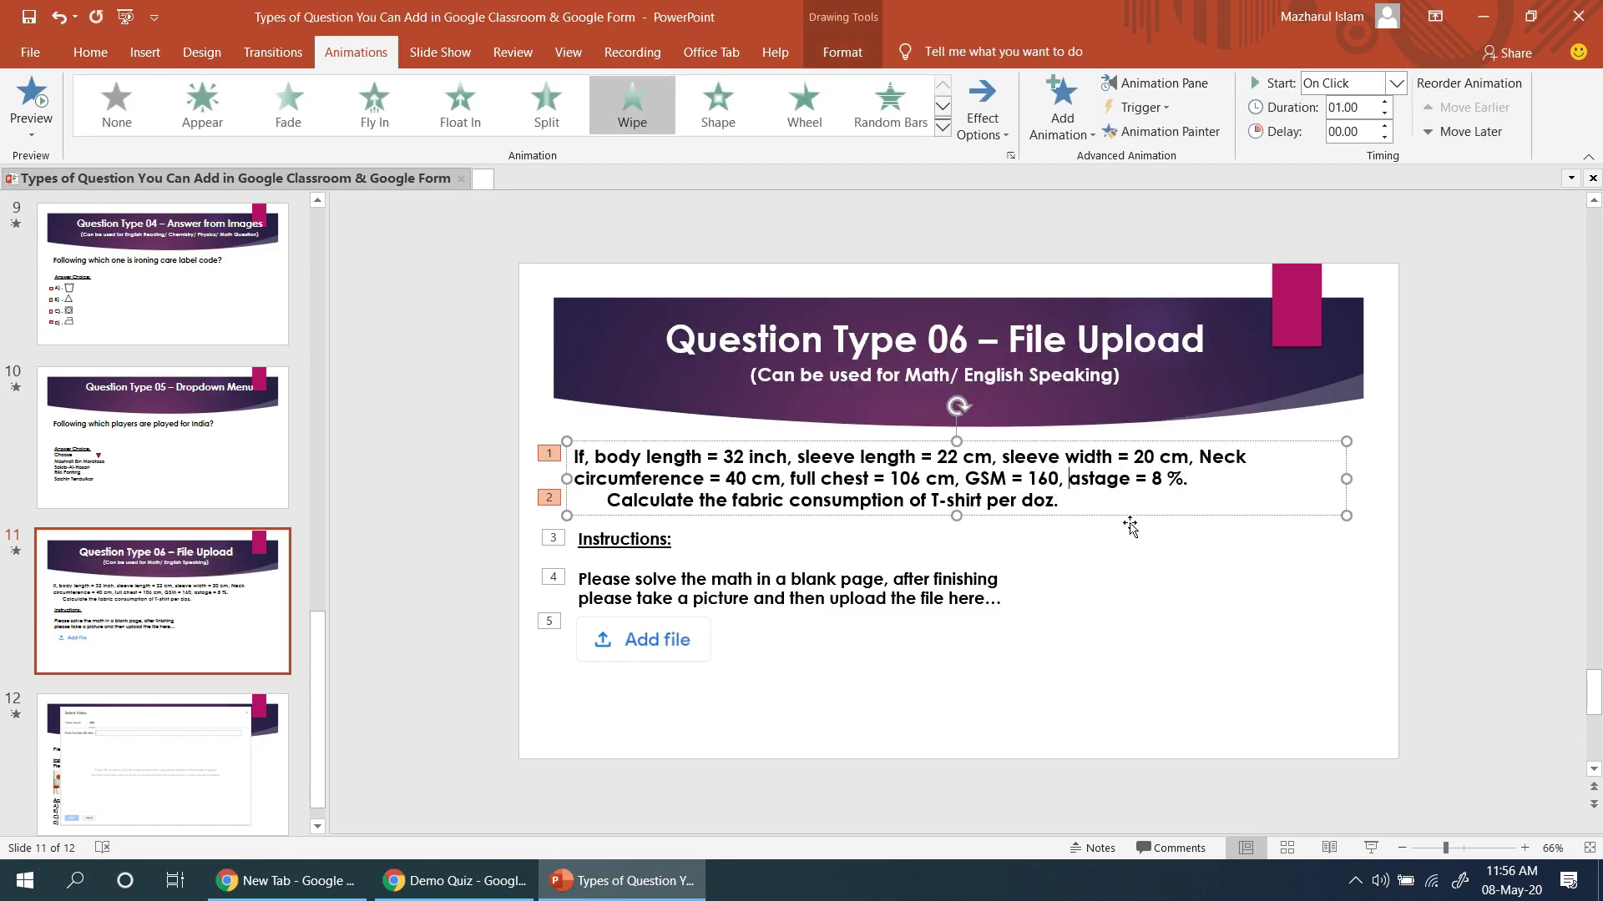
key(ctrl+z)
Copy the full T-shirt fabric consumption problem from slide 11 in PowerPoint into the new question's title in the form.
drag(1071, 501, 576, 457)
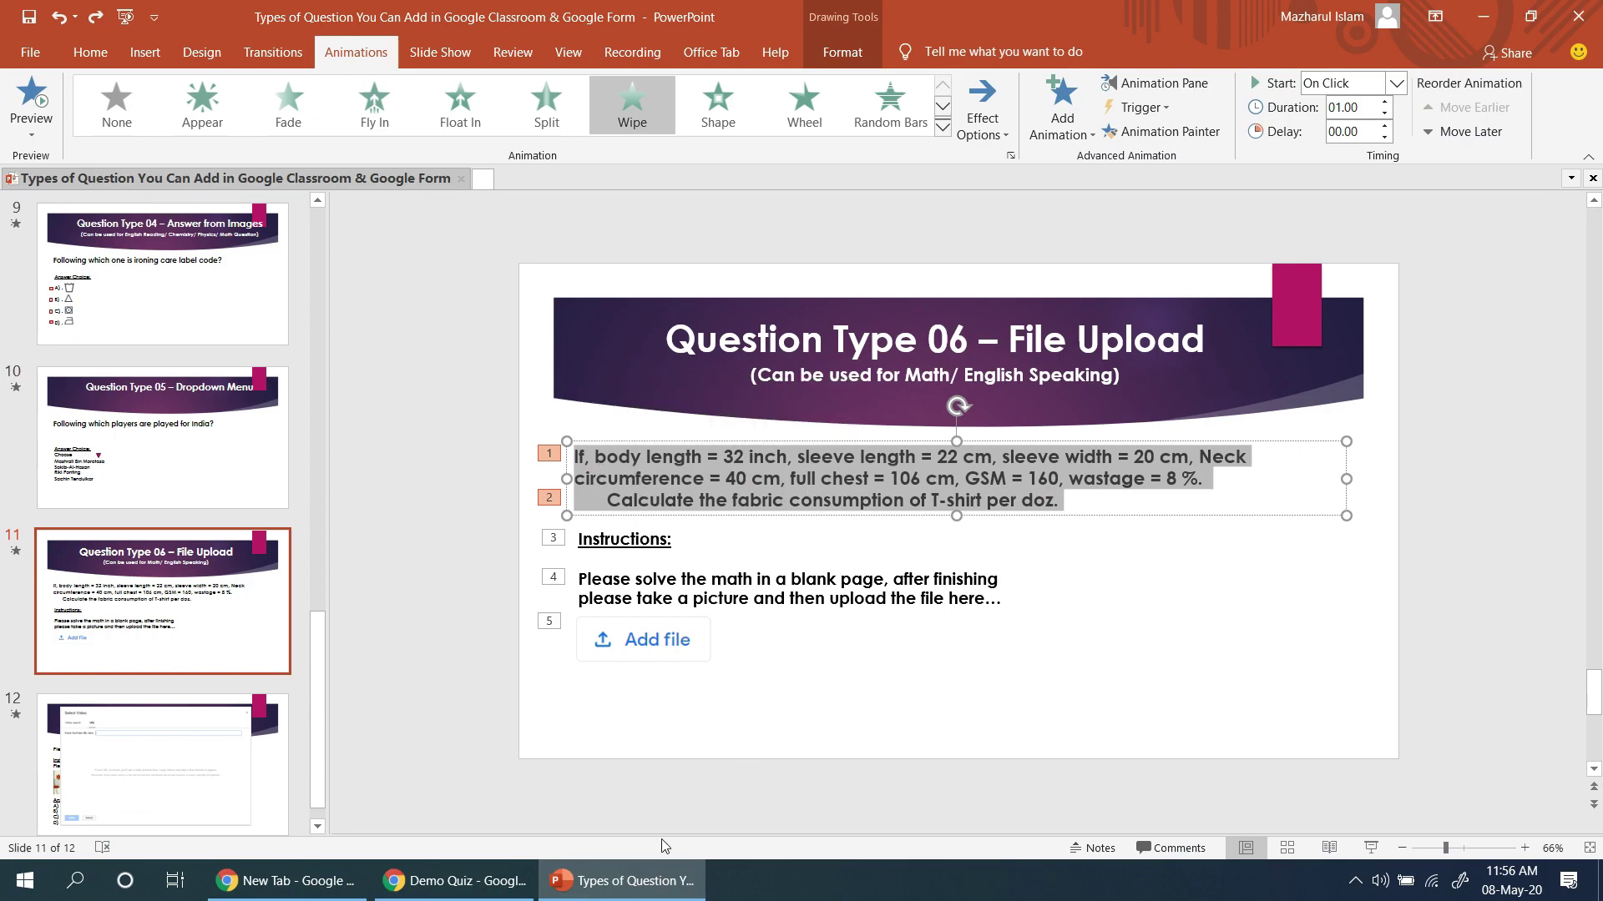
click(455, 881)
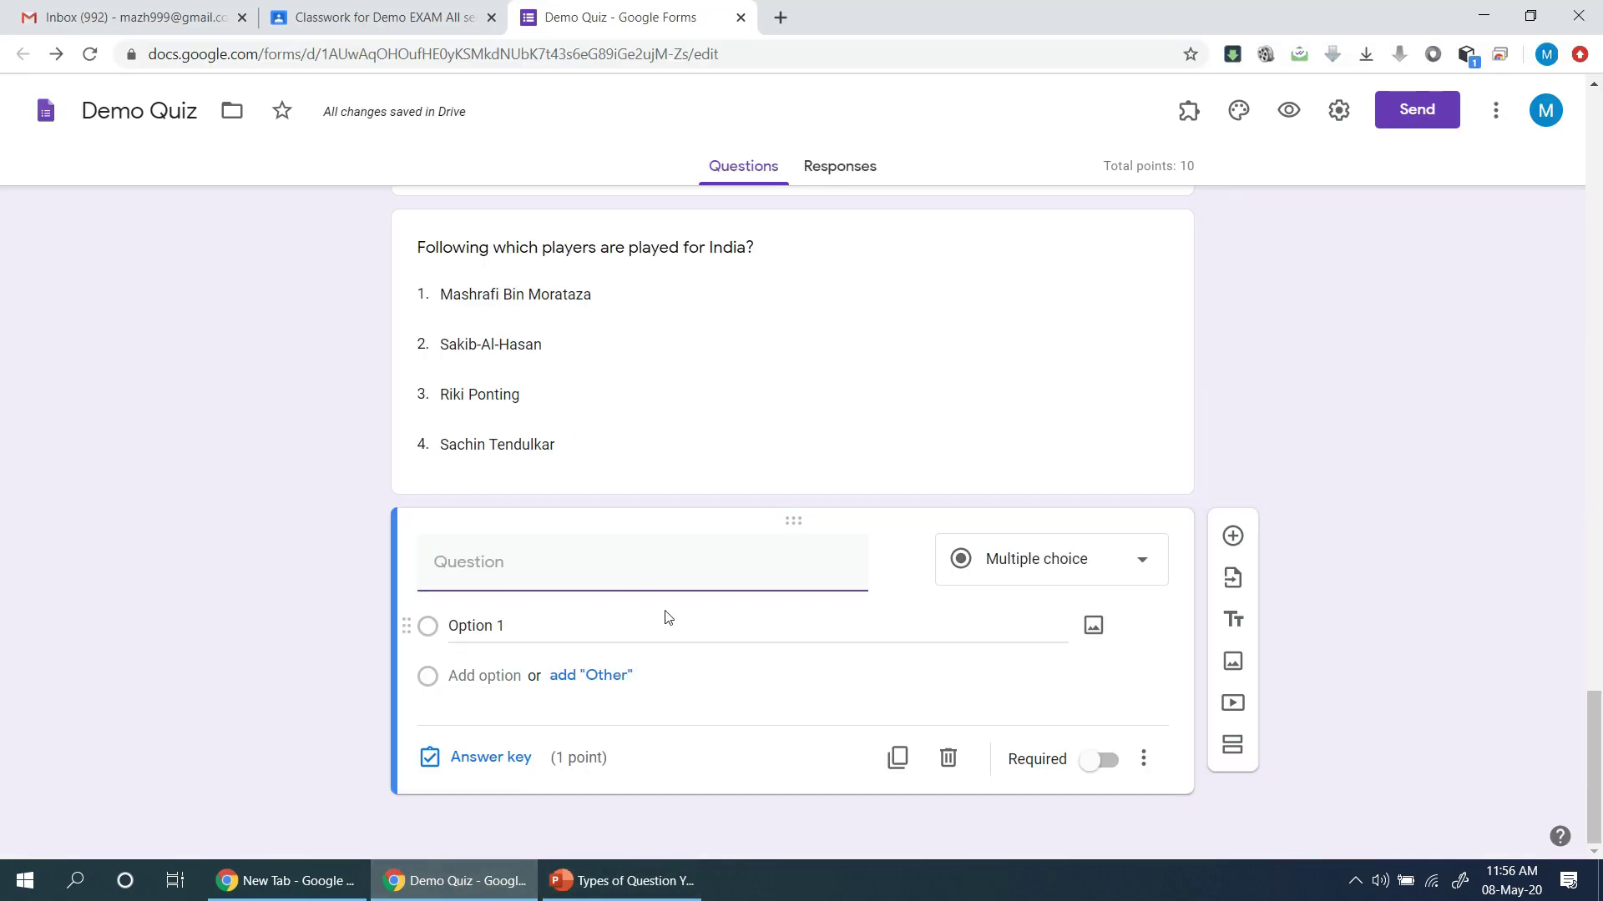
key(ctrl+v)
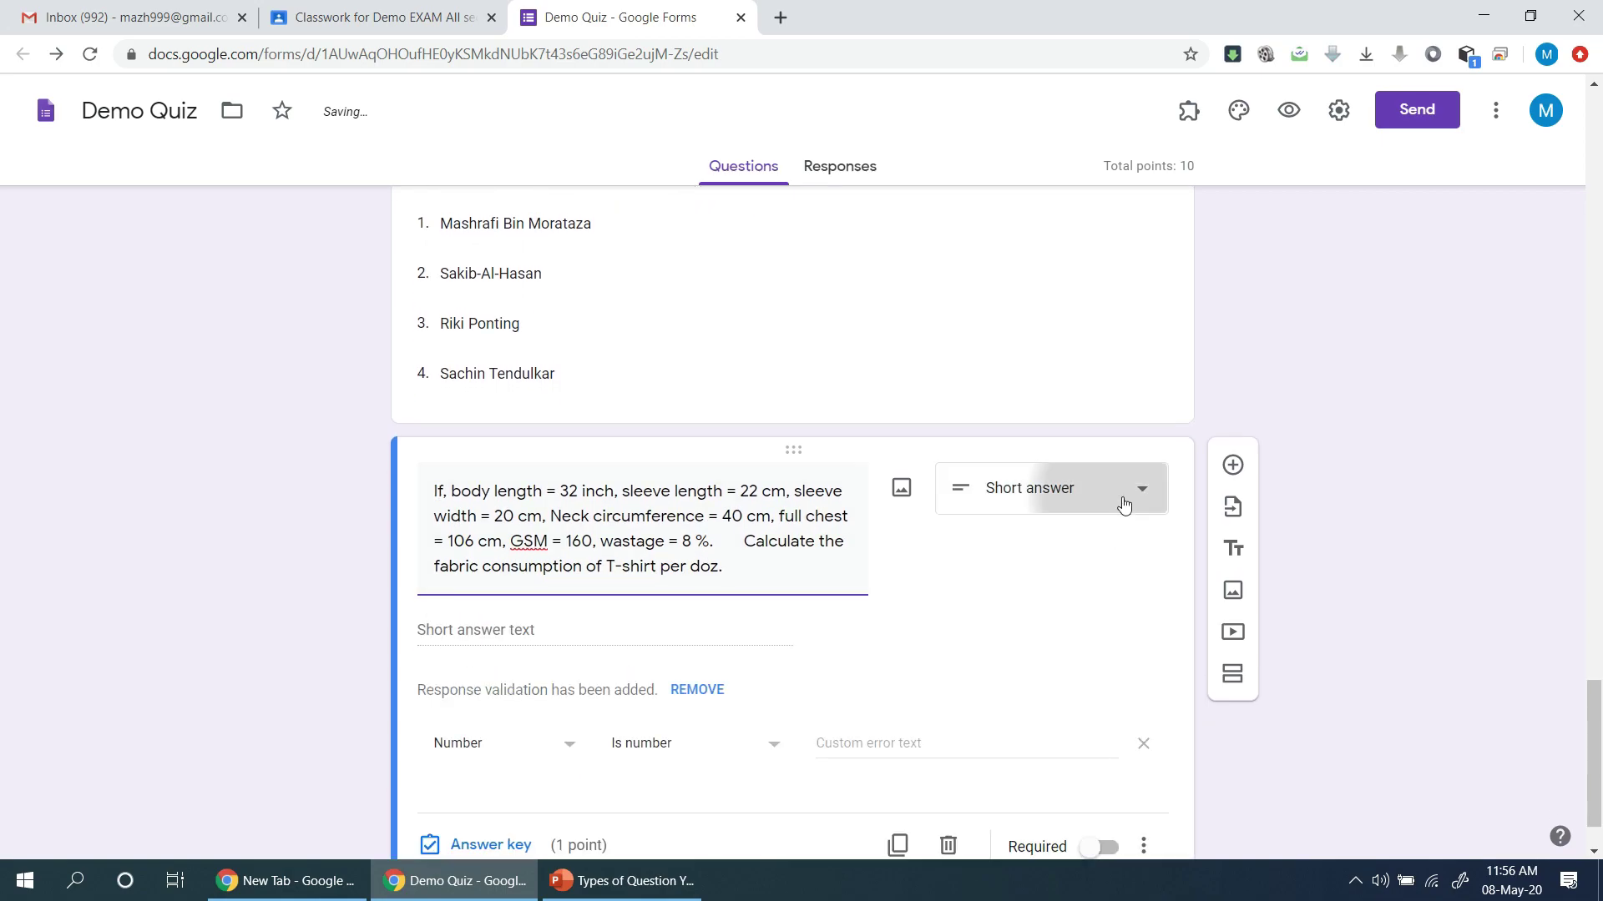
Change the fabric consumption question to File upload, allowing uploads to Drive, and set its maximum file size to 1 MB.
click(1123, 505)
click(1119, 515)
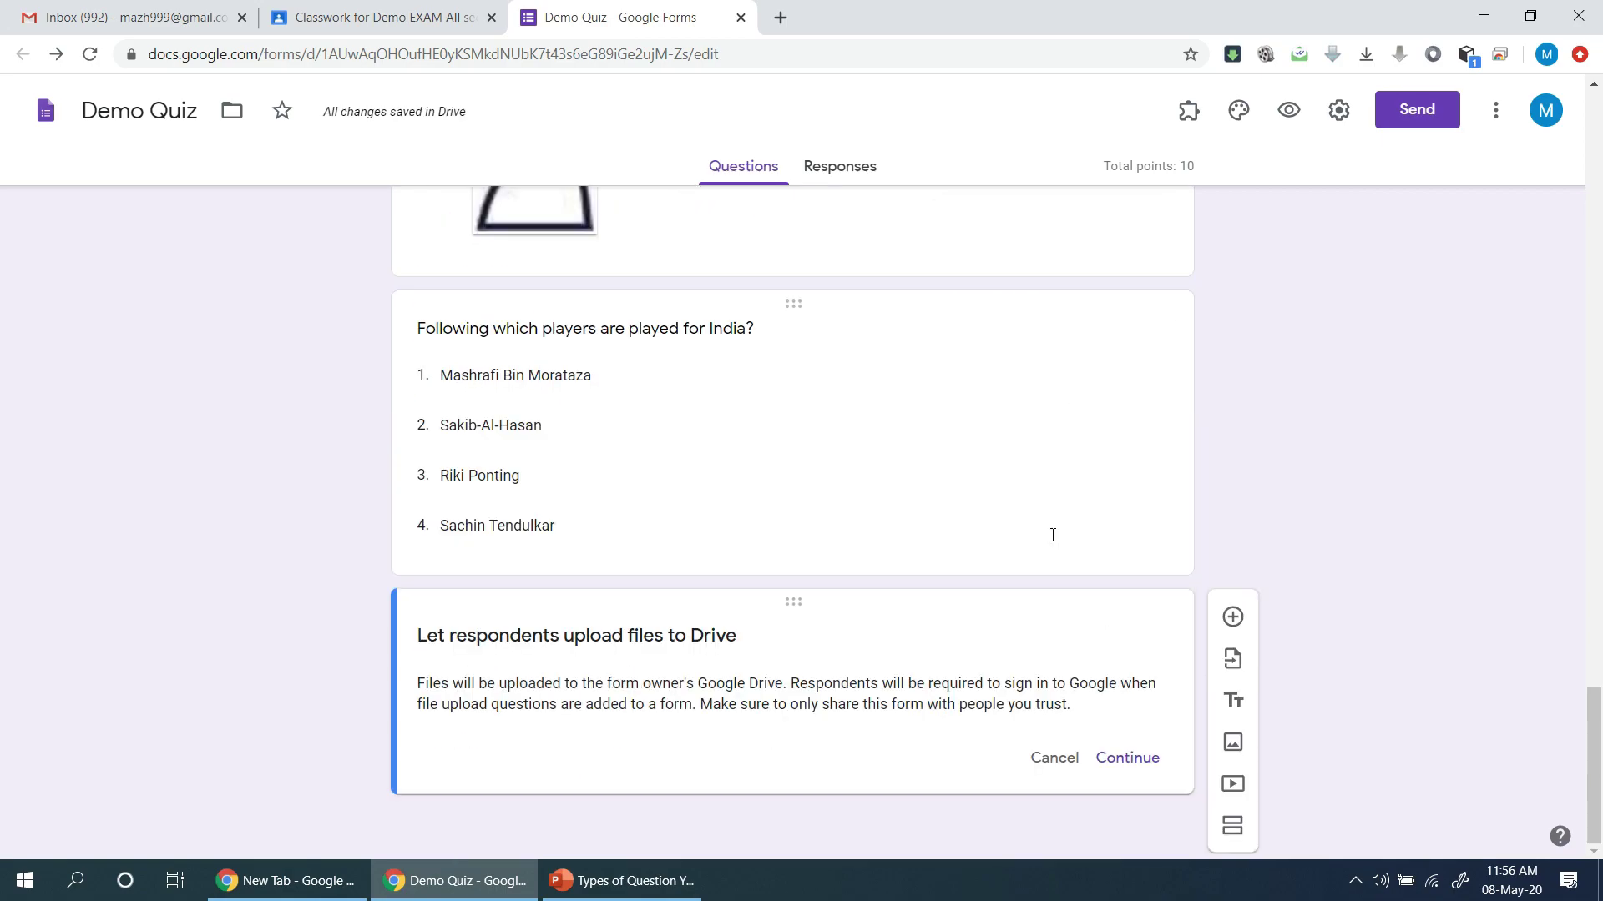
click(1128, 762)
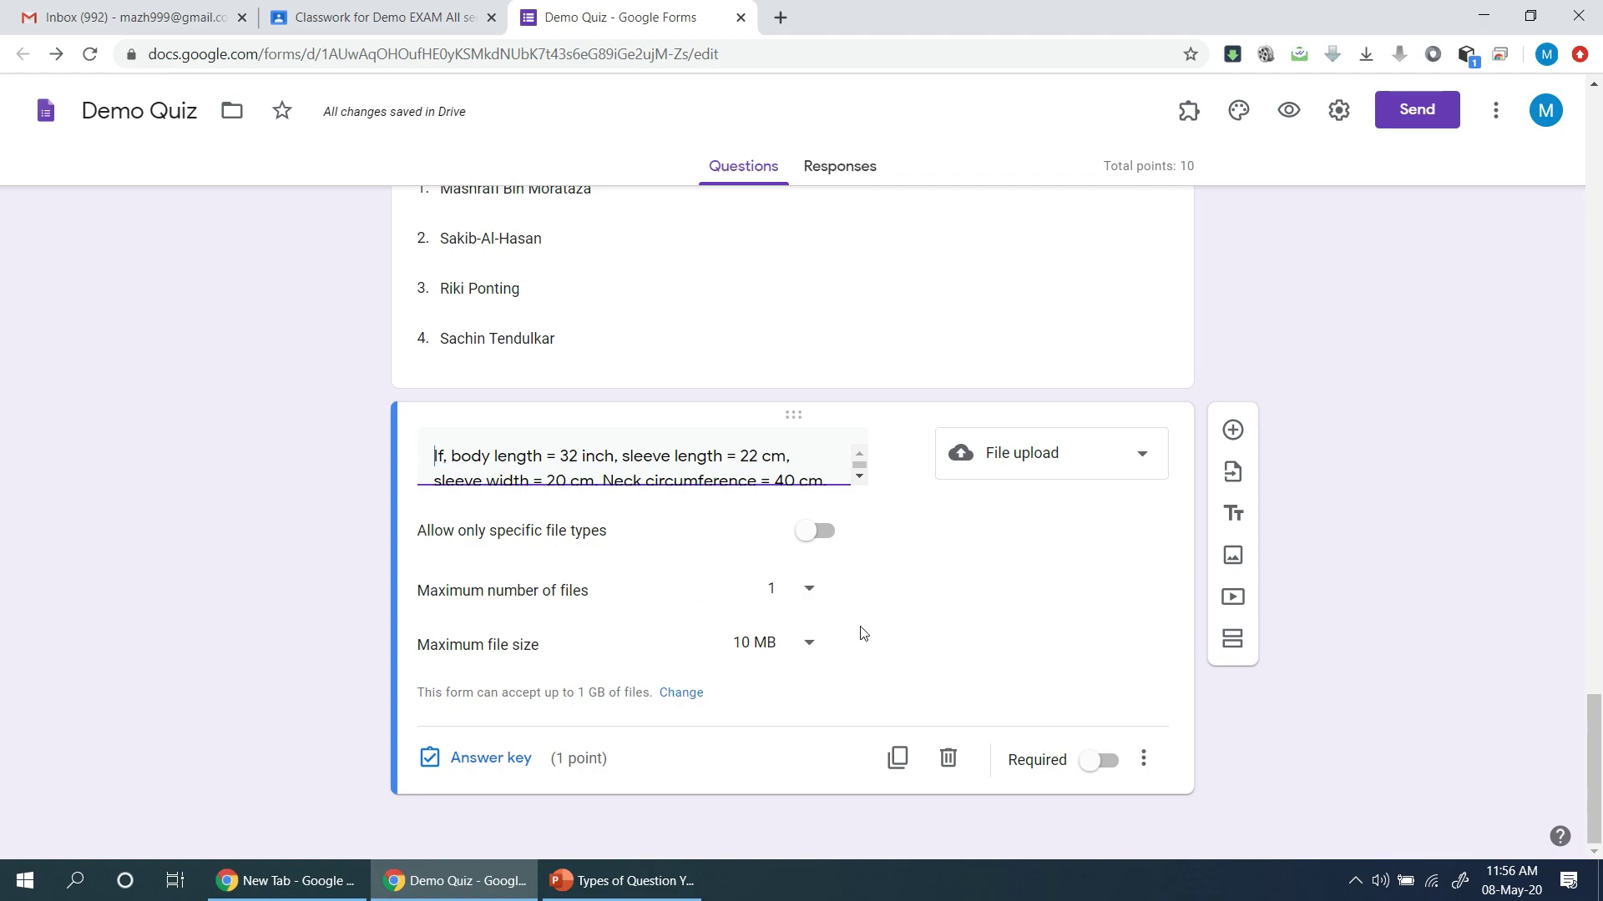
click(821, 648)
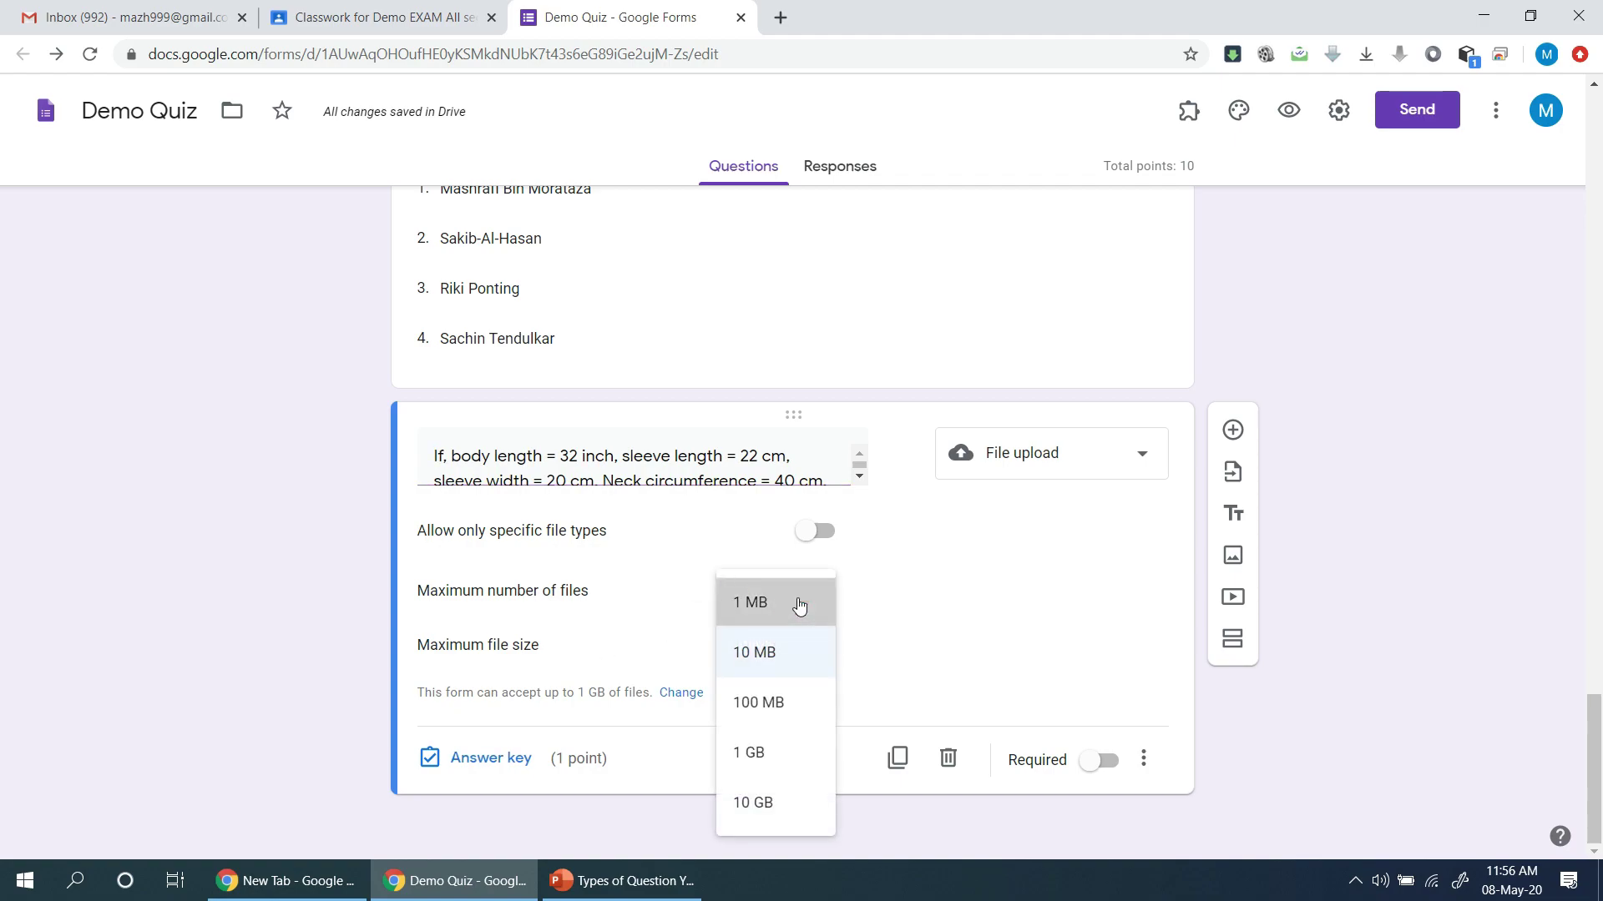
click(800, 605)
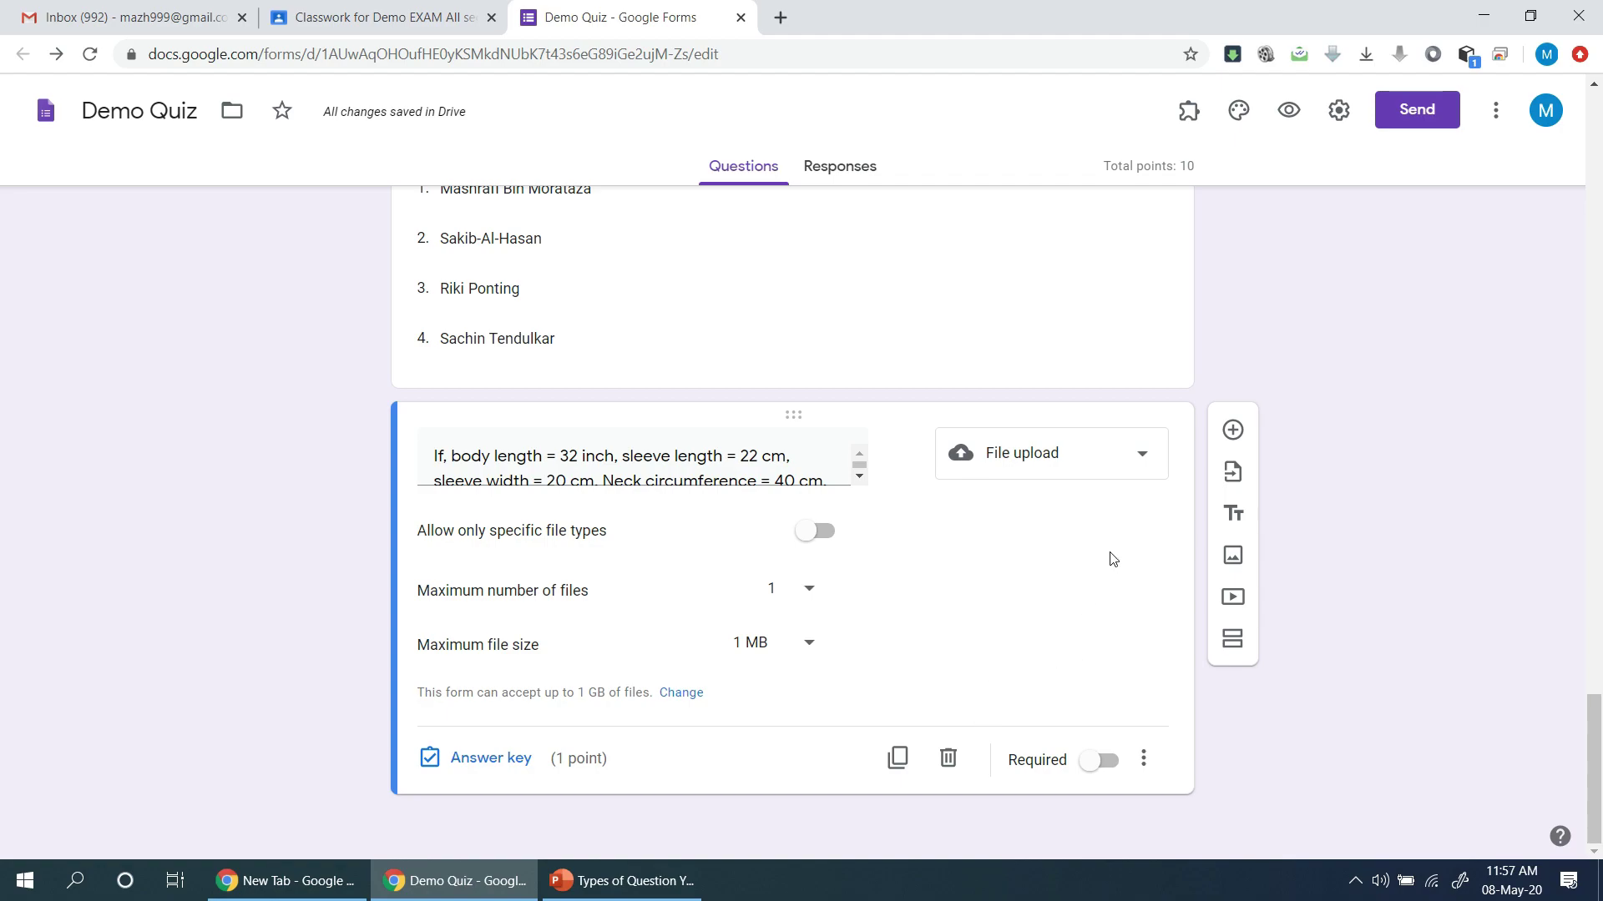
Add another question after the file upload question and delete the pictures covering the text of slide 12 in PowerPoint.
click(1233, 429)
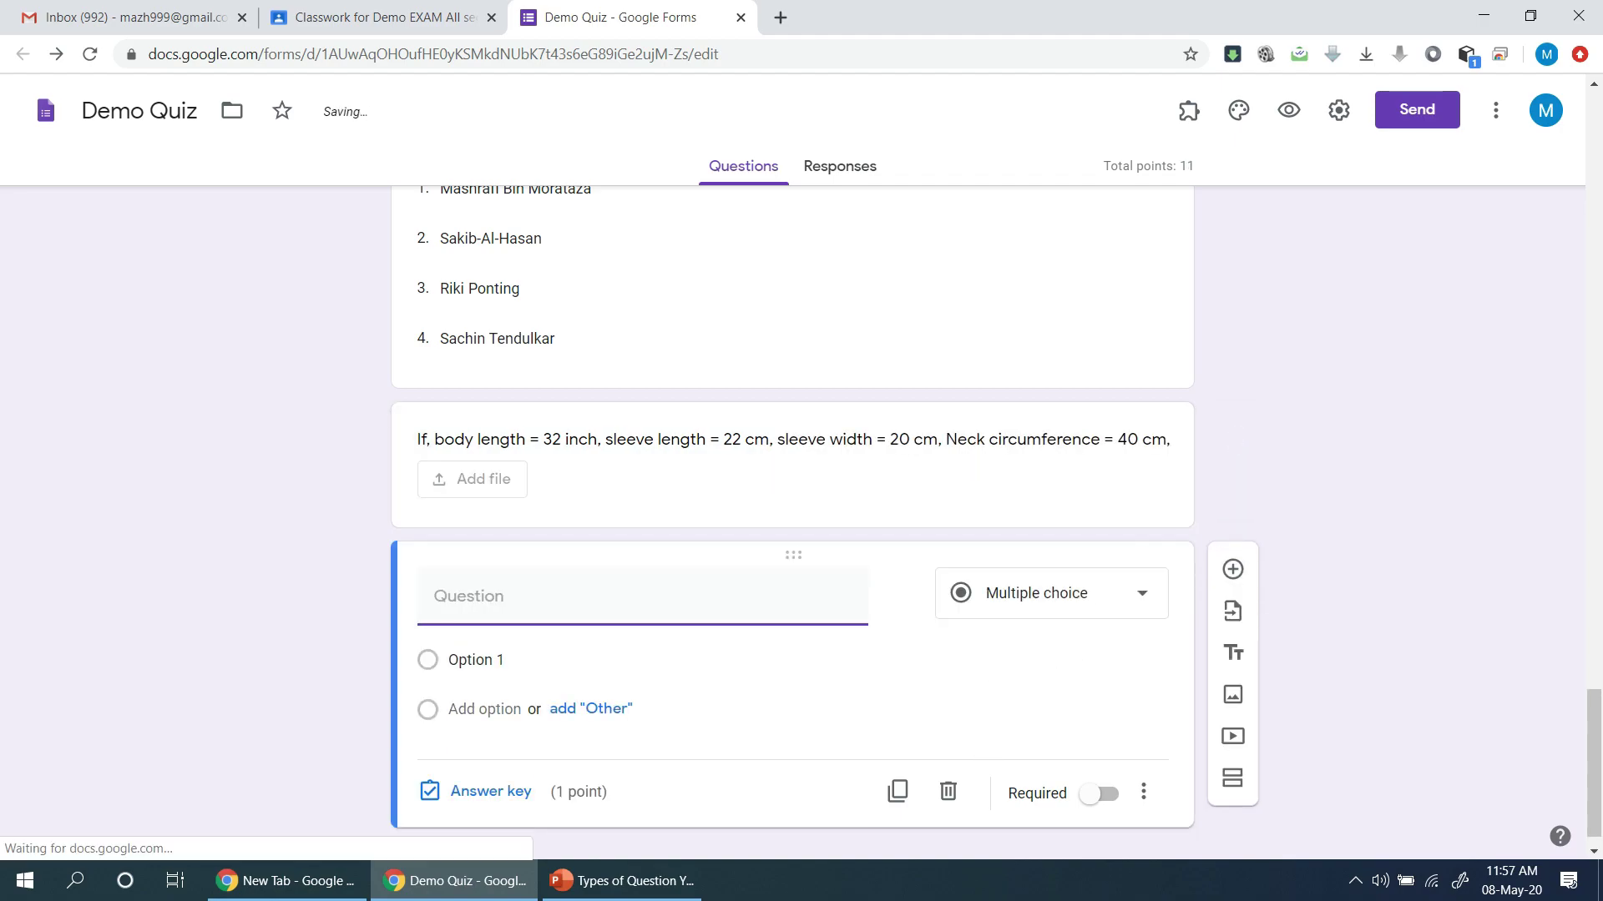
click(622, 880)
scroll(1396, 560, down, 1)
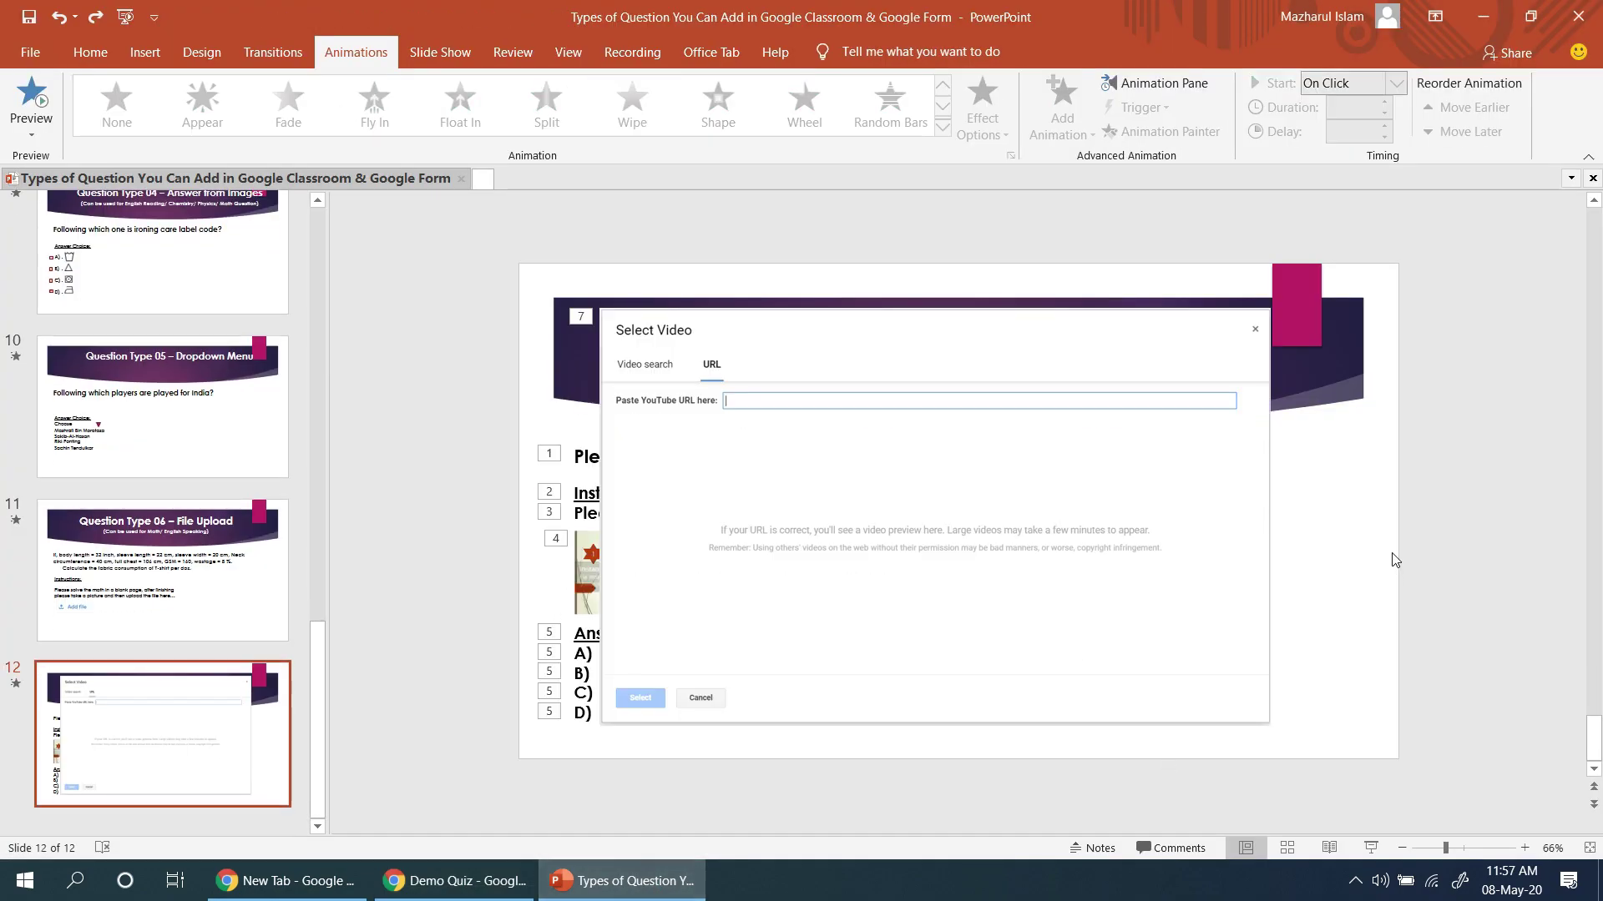
click(1124, 652)
key(Delete)
click(1006, 486)
key(Delete)
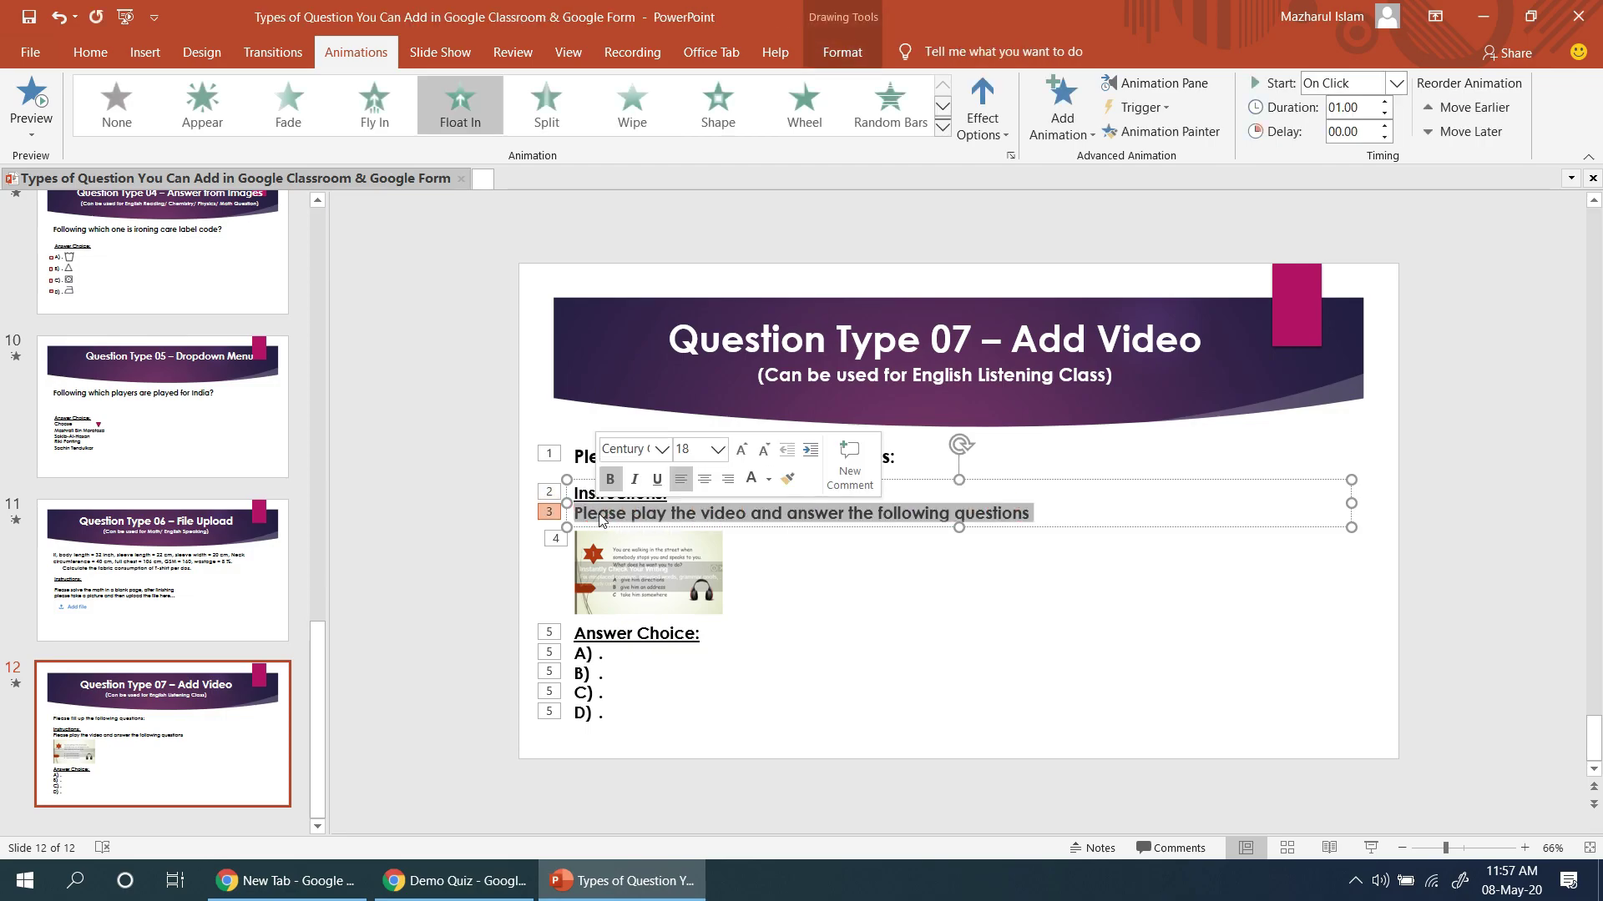
Title the new question "Please play the video and answer the following questions", copied from slide 12 in PowerPoint.
click(683, 881)
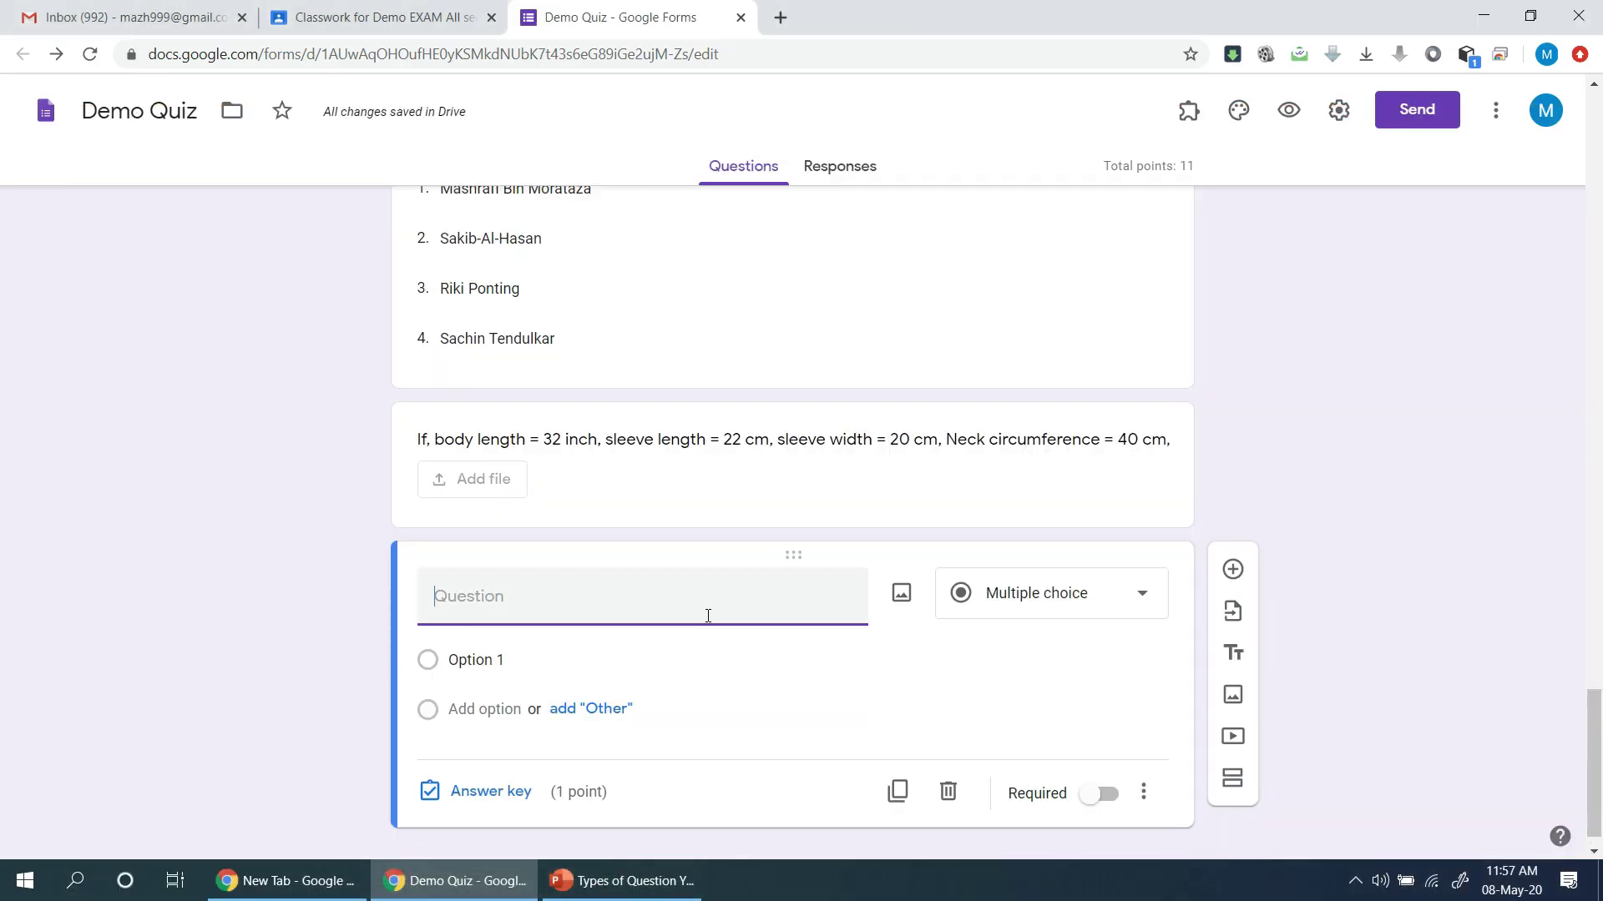
text(Please play the video and answer the following questions)
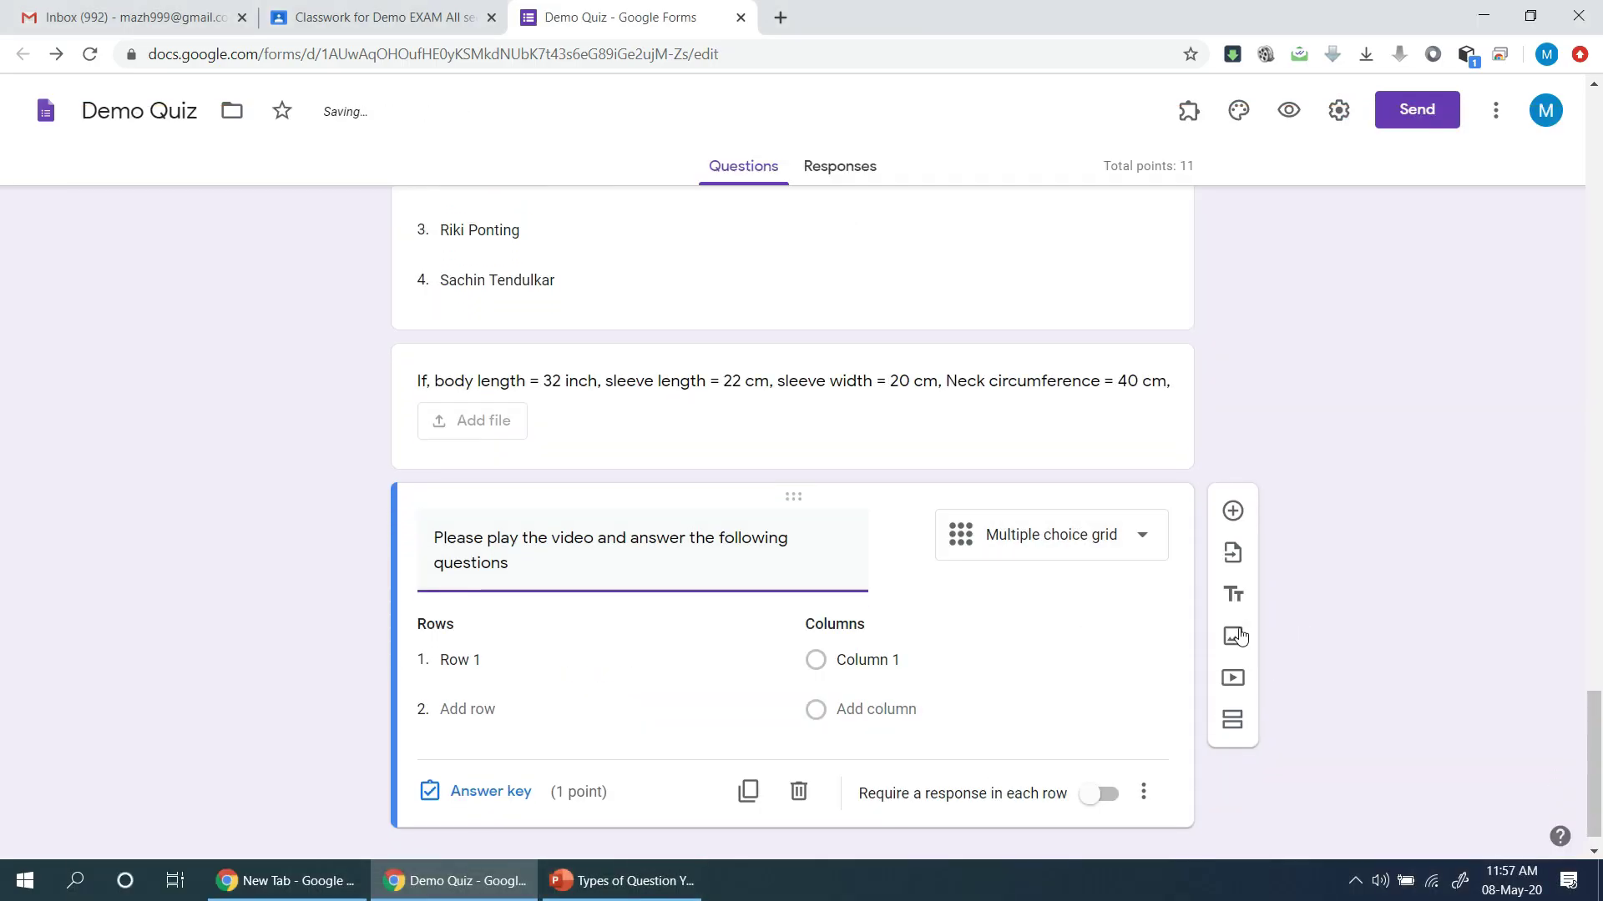
Search YouTube for "Listening practice" and insert the video "IELTS LISTENING PRACTICE TEST 2020 WITH ANSWERS | 07.05.2020" into the form.
click(1233, 679)
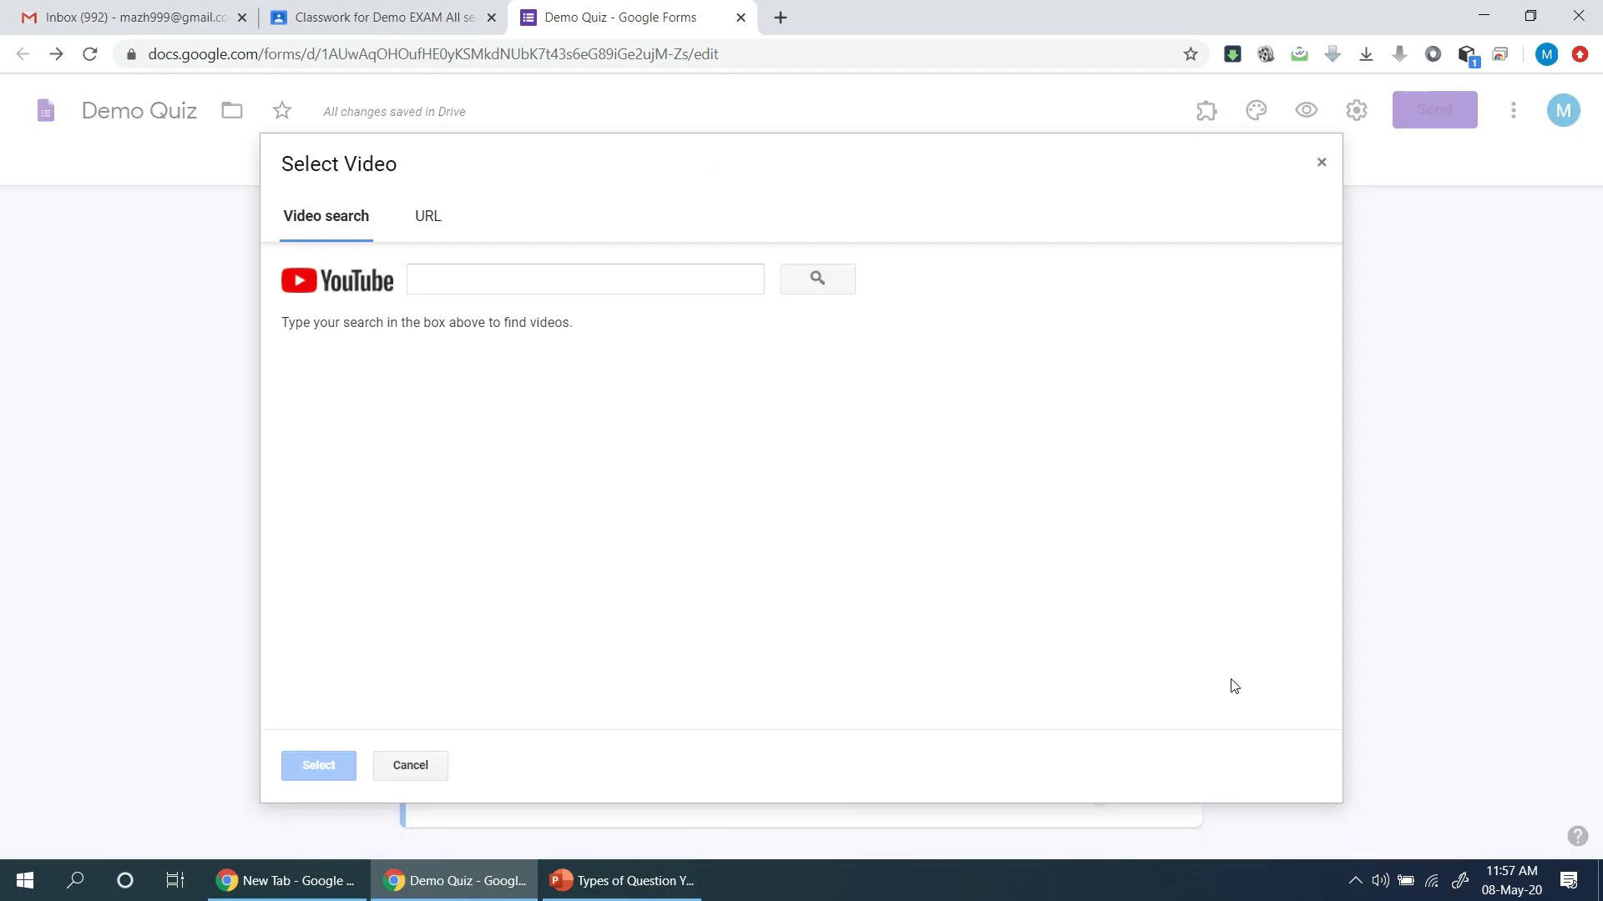
text(Listening practice)
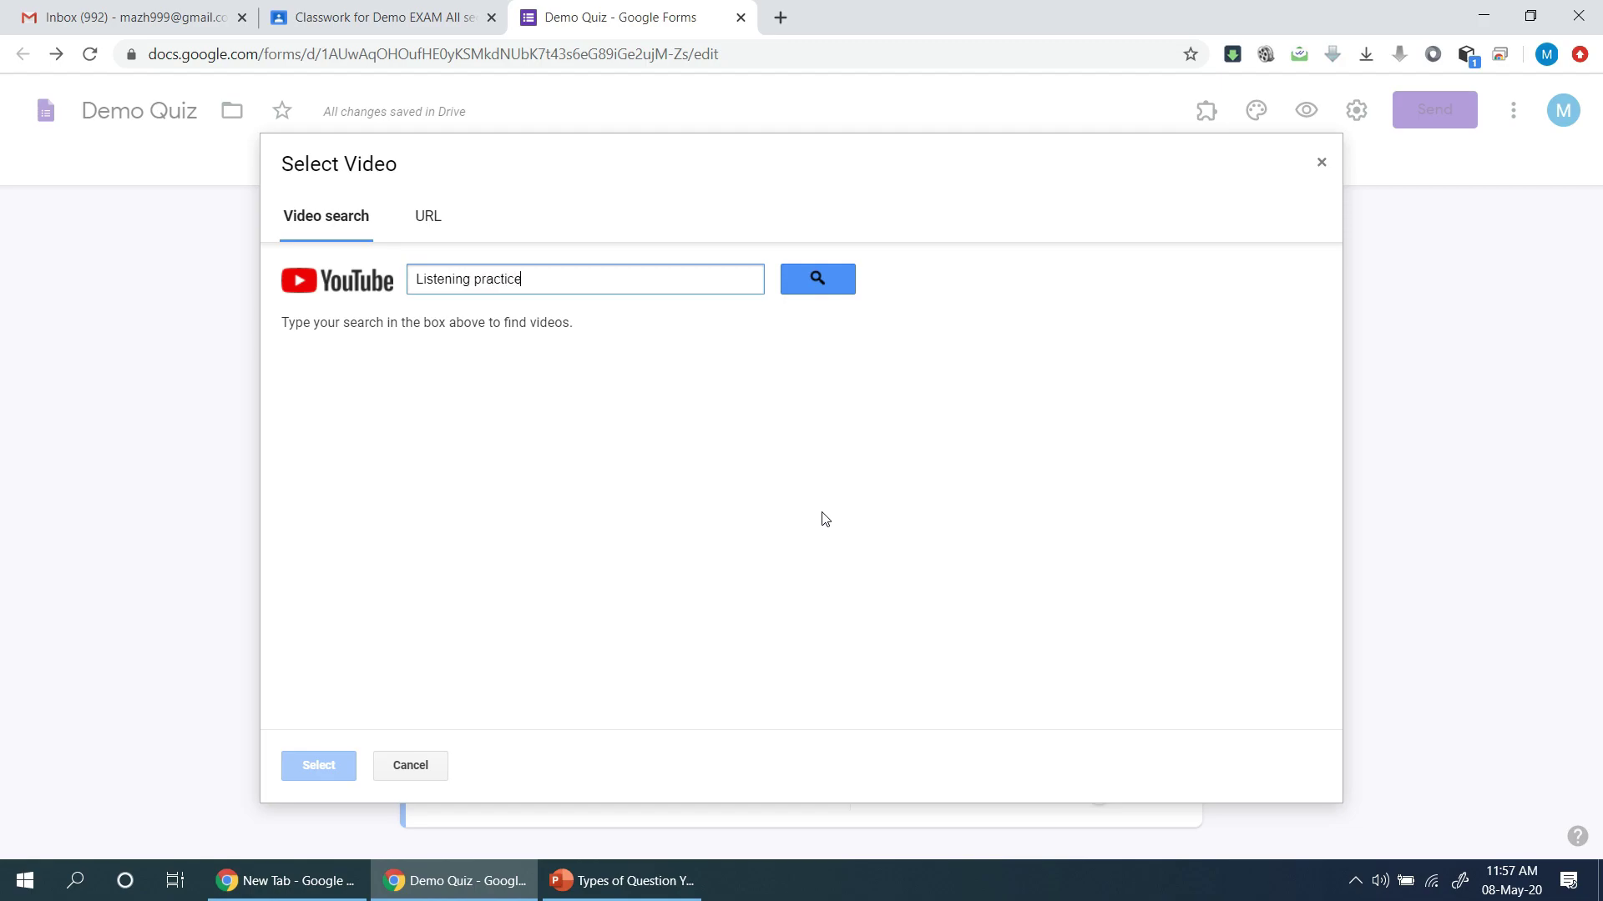
click(809, 279)
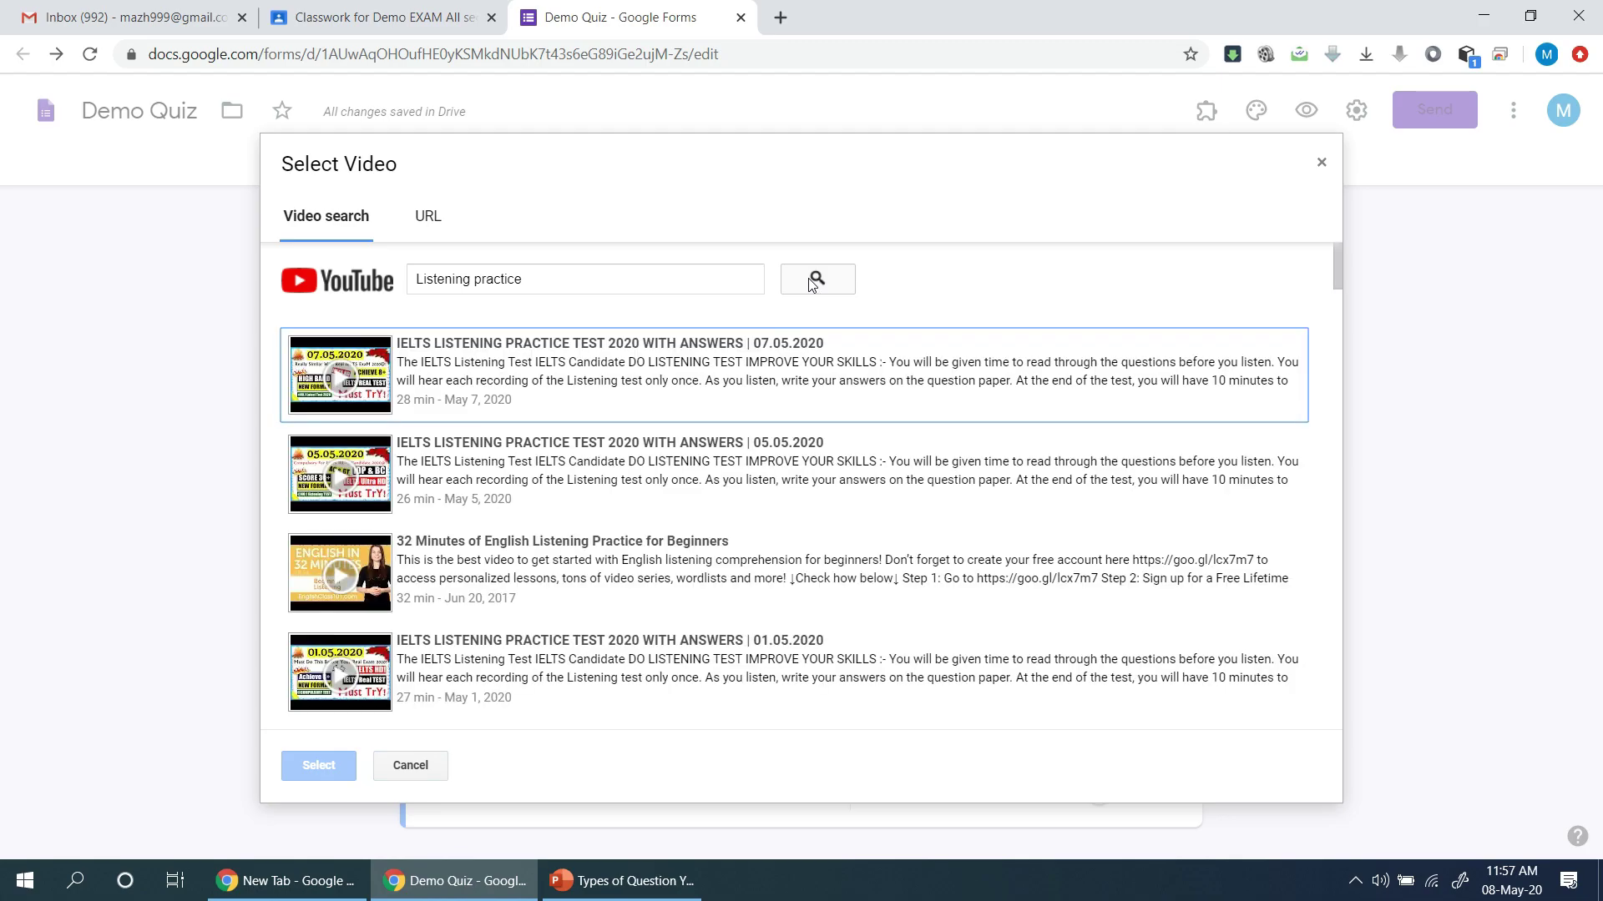
double_click(449, 379)
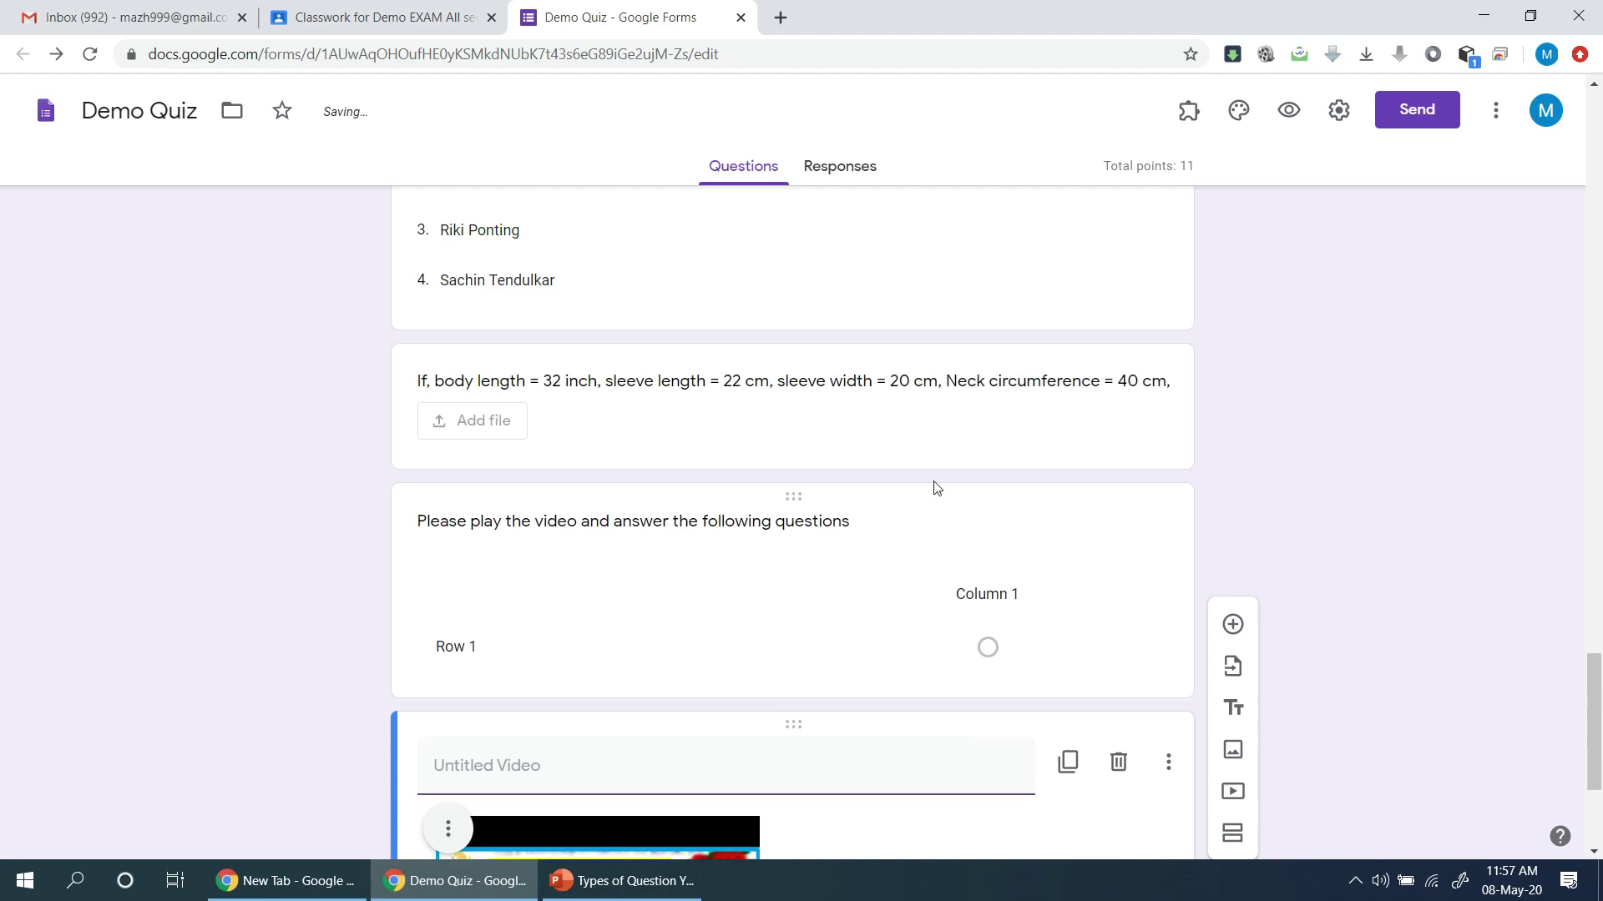
Delete the Multiple choice grid question above the inserted video.
scroll(965, 447, up, 3)
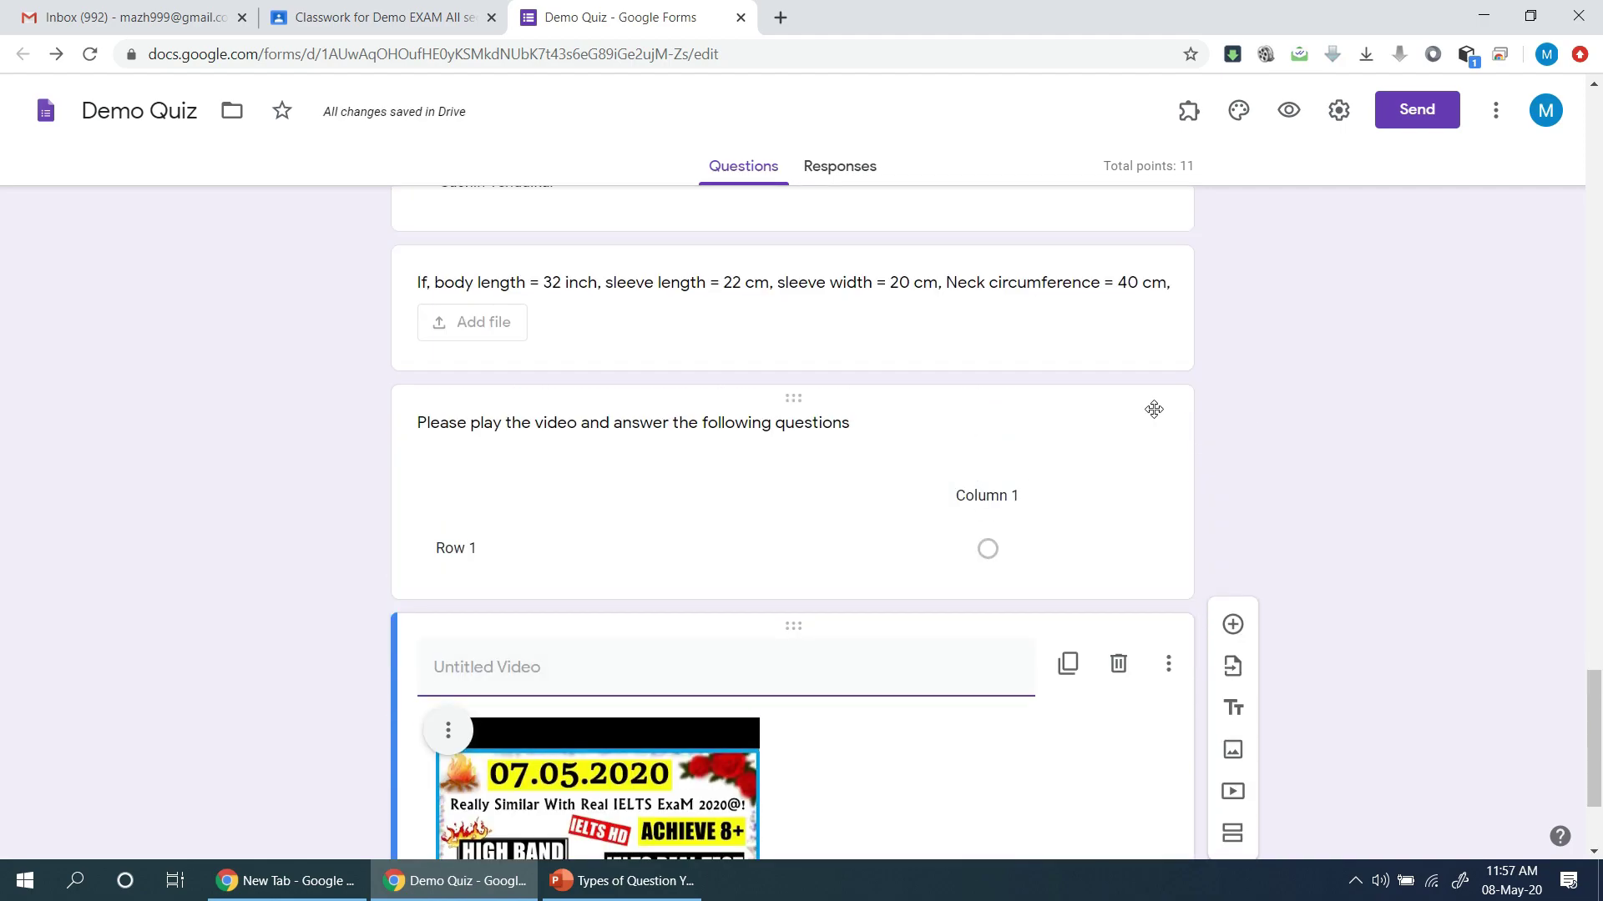
click(1153, 409)
scroll(1176, 429, down, 3)
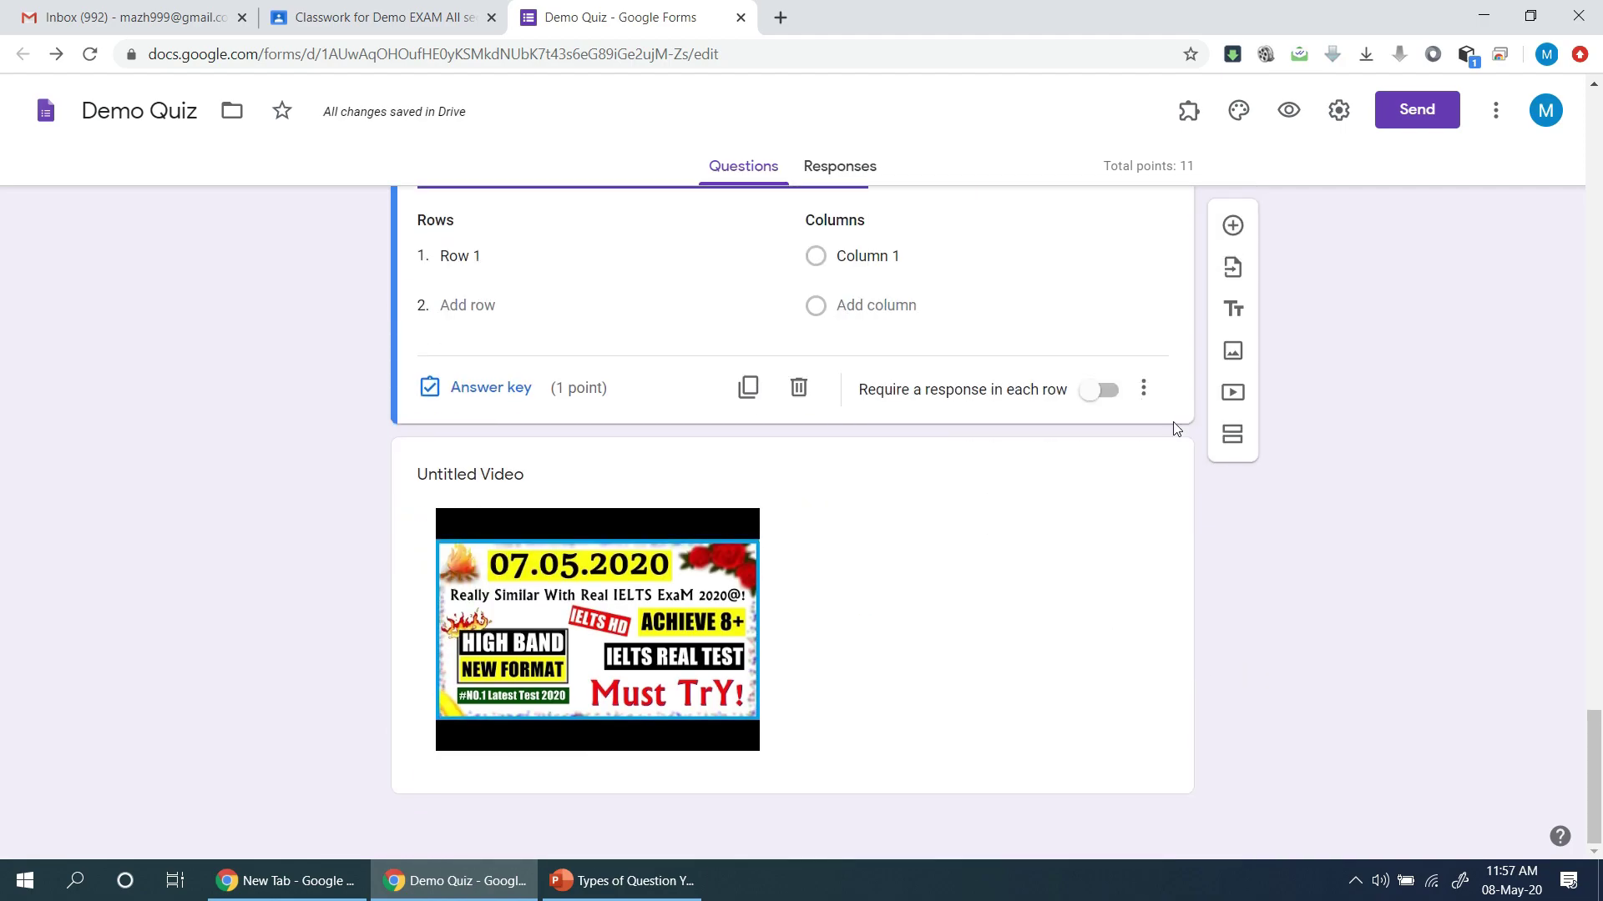
scroll(1176, 429, up, 2)
scroll(1201, 463, up, 2)
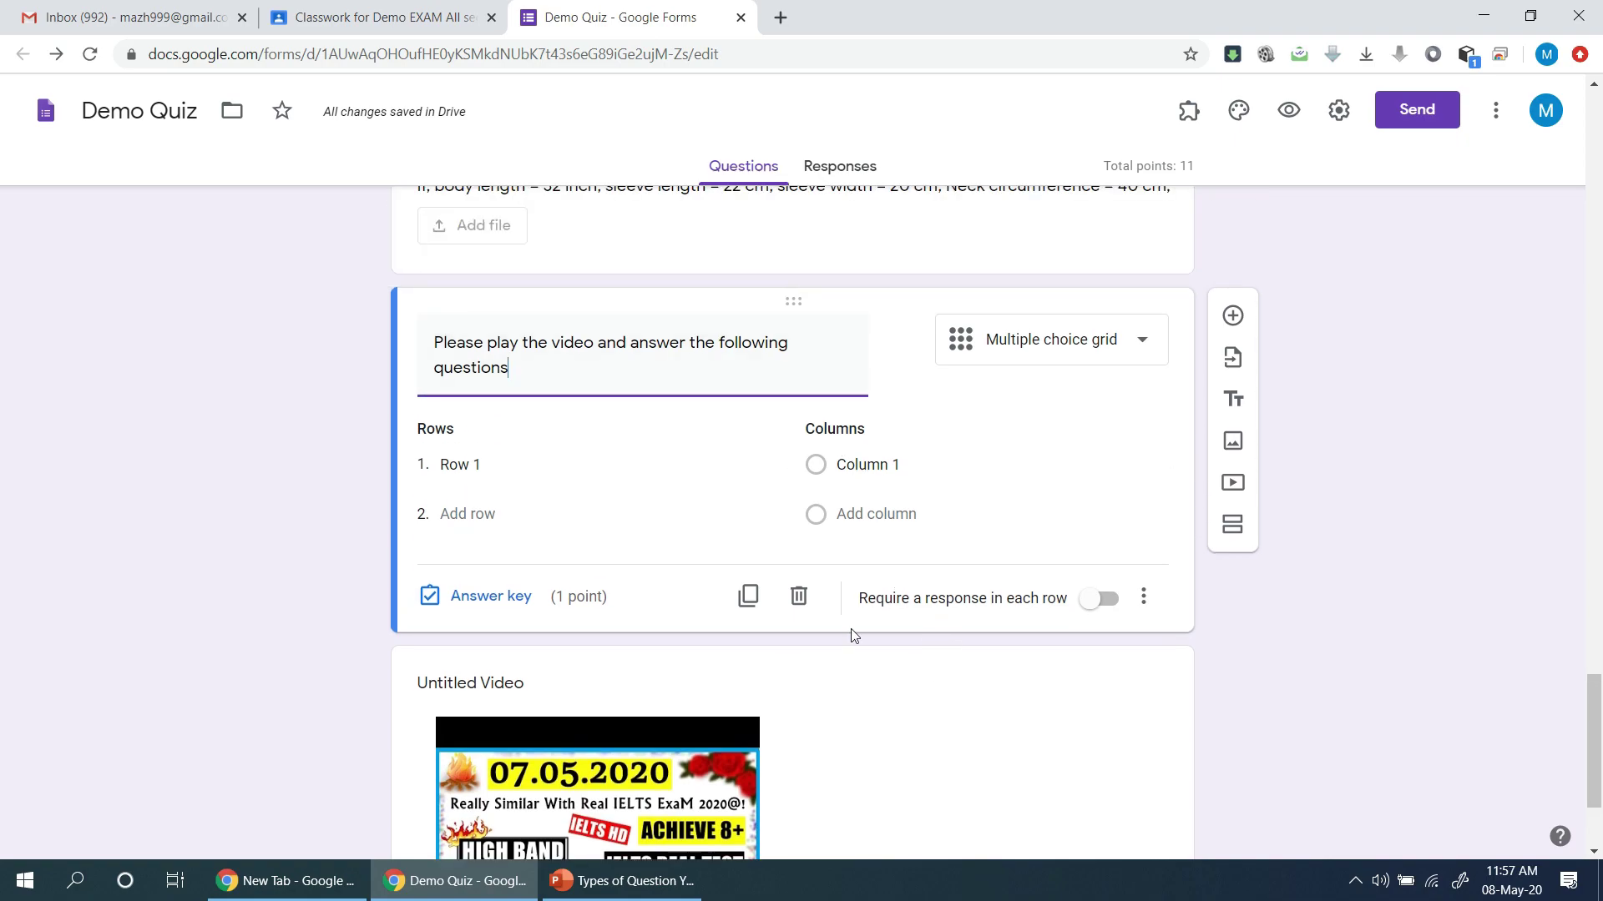
click(799, 596)
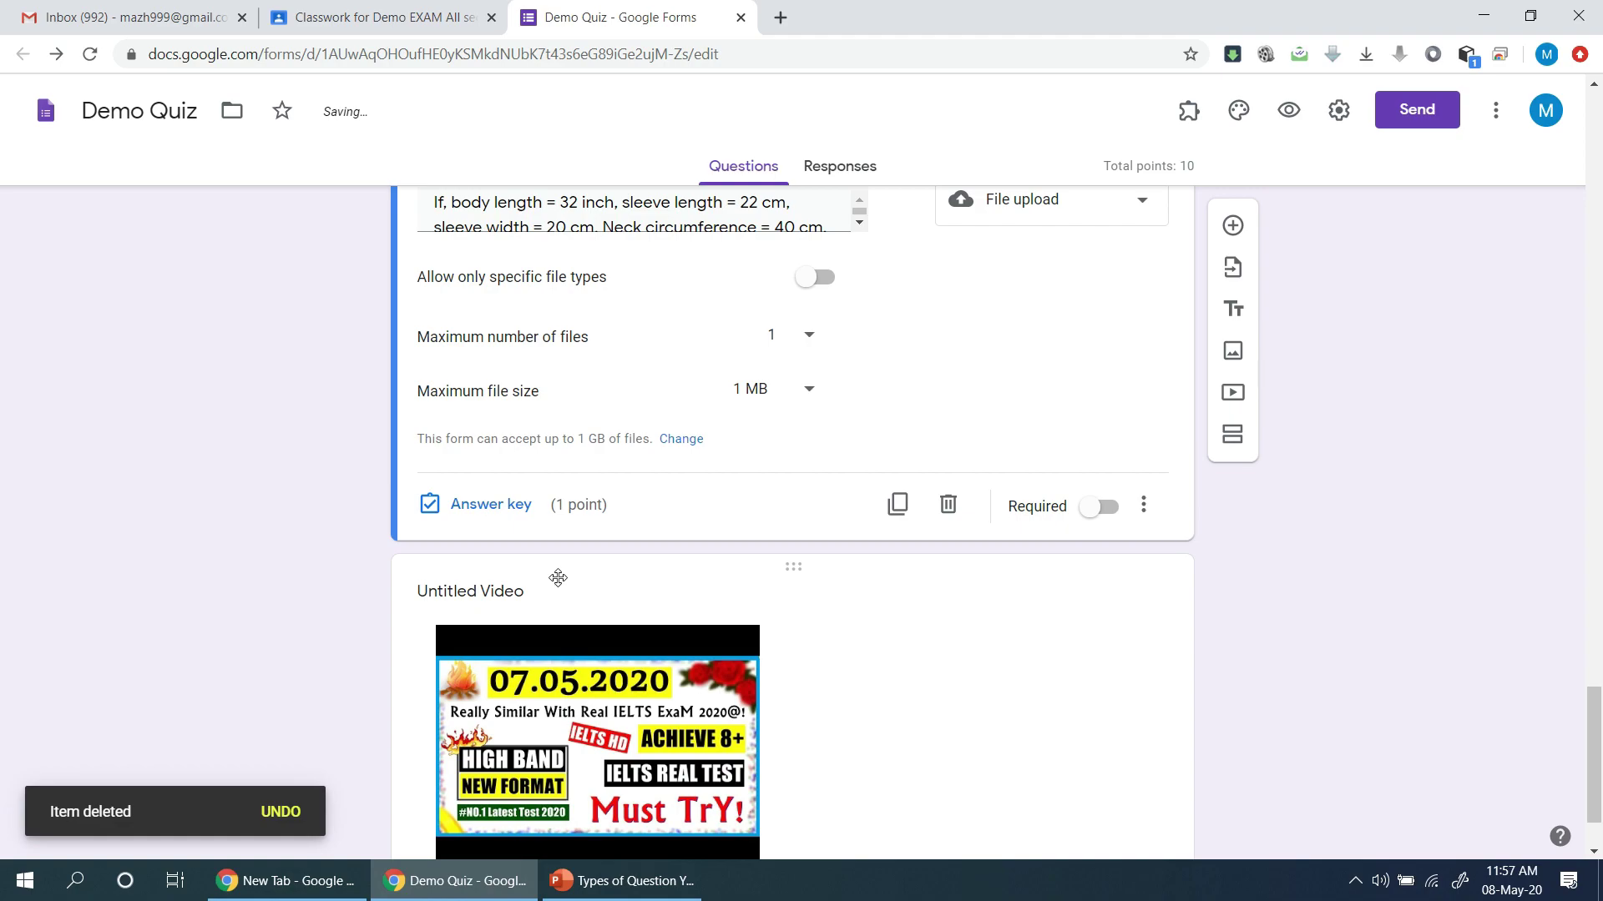
Title the inserted video "Please play the video and answer the following questions".
click(534, 595)
text(Please play the video and answer the following questions)
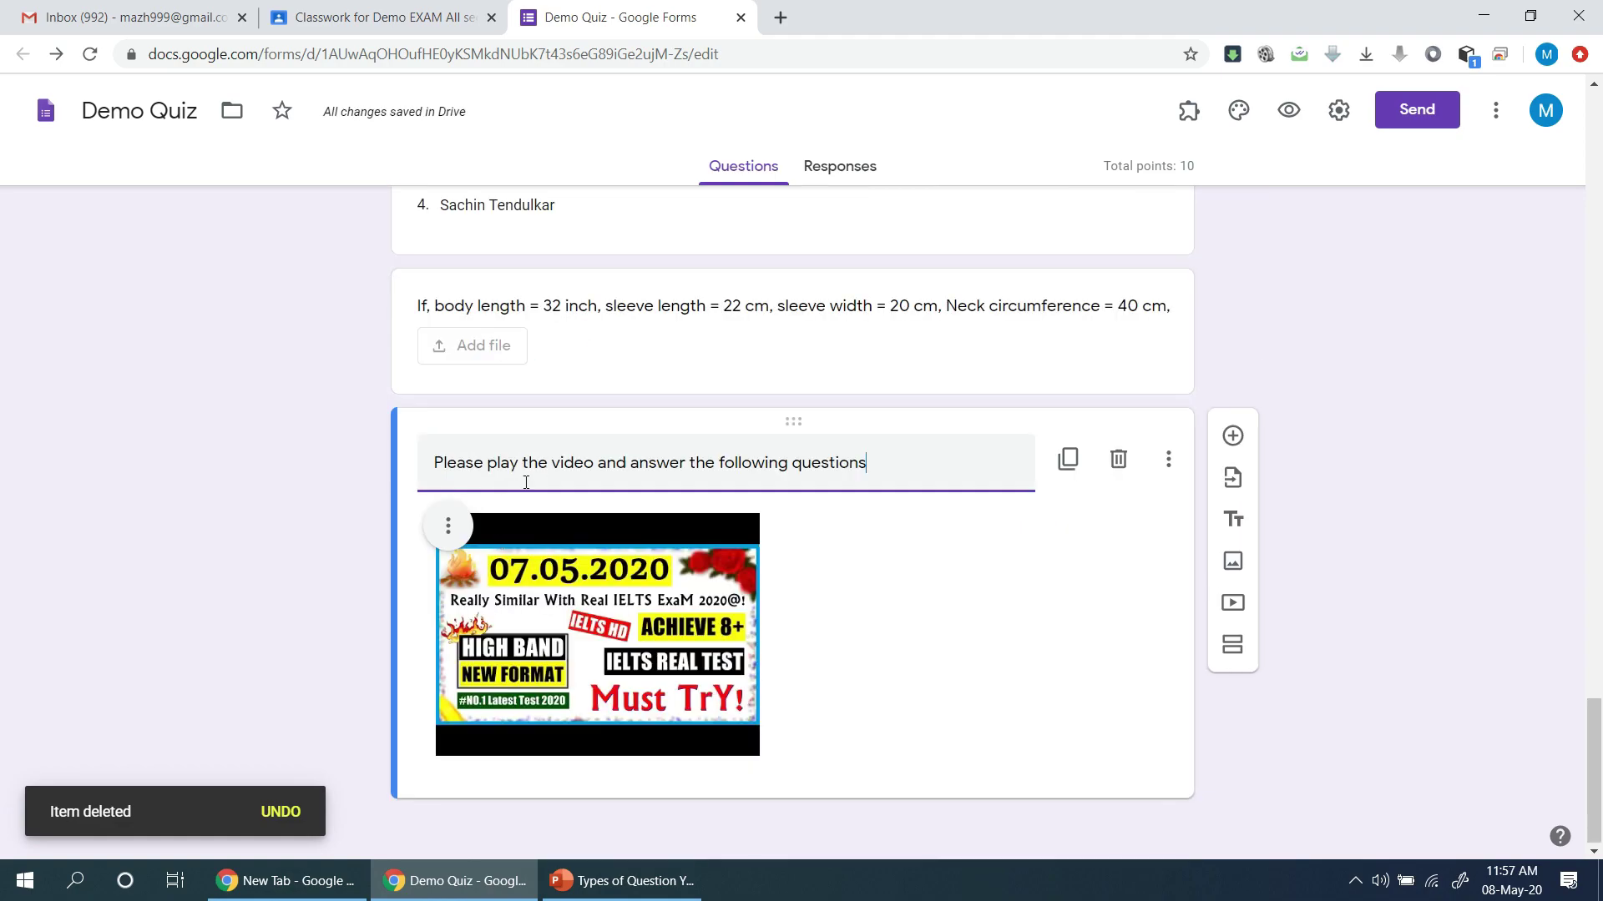
click(1100, 641)
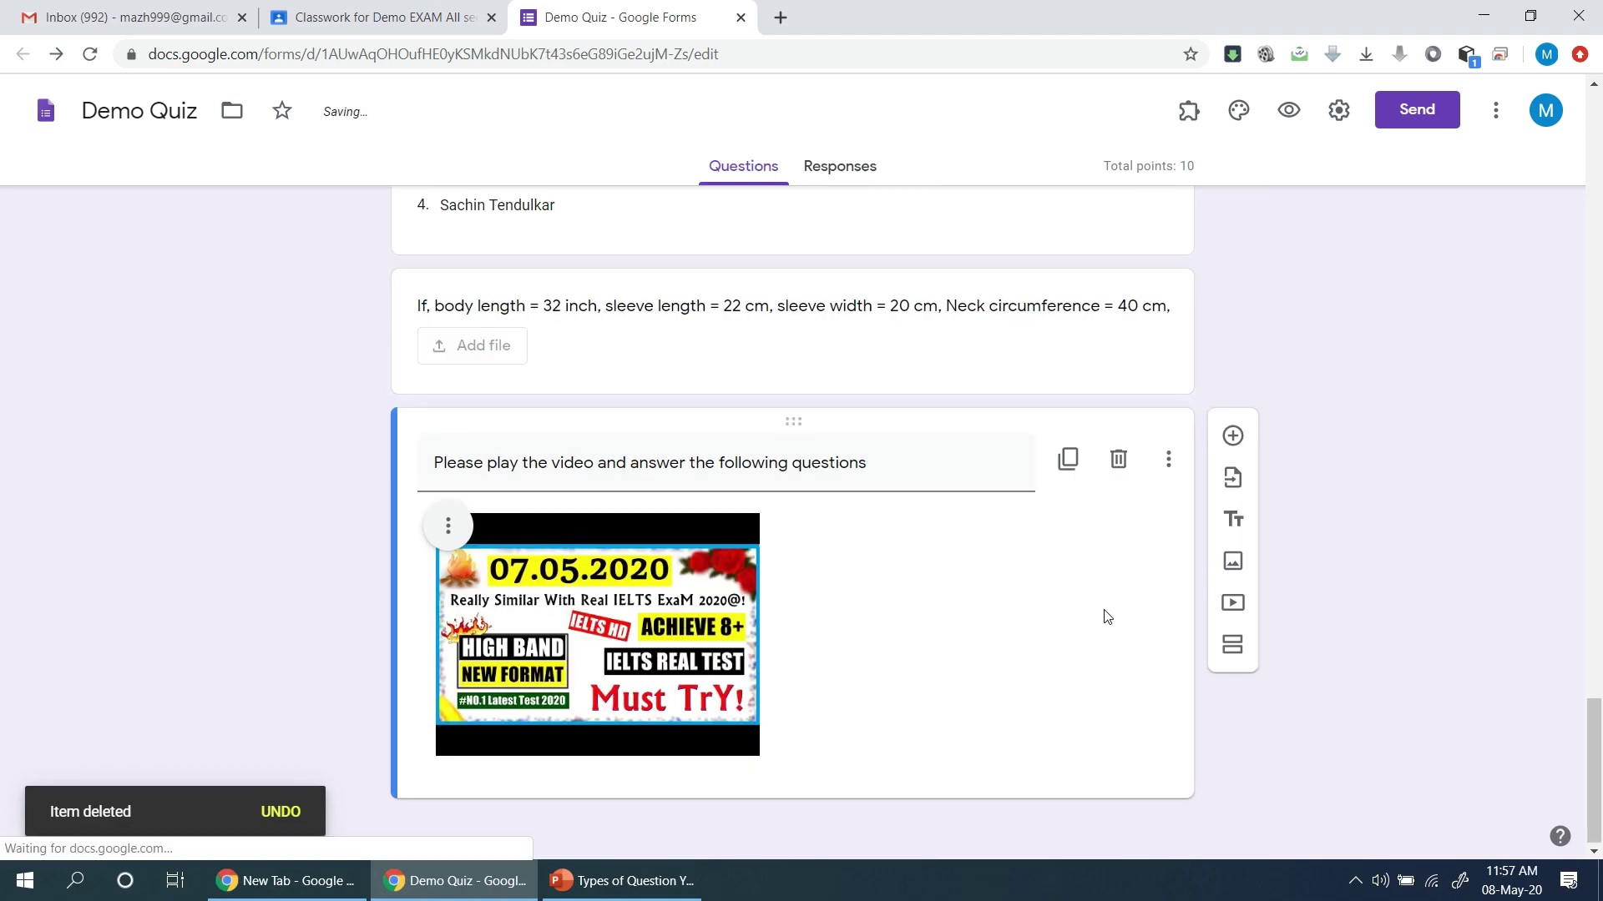
Add a Multiple choice question titled "Answer choice" below the video, checking slide 12 in PowerPoint for the wording.
click(1233, 433)
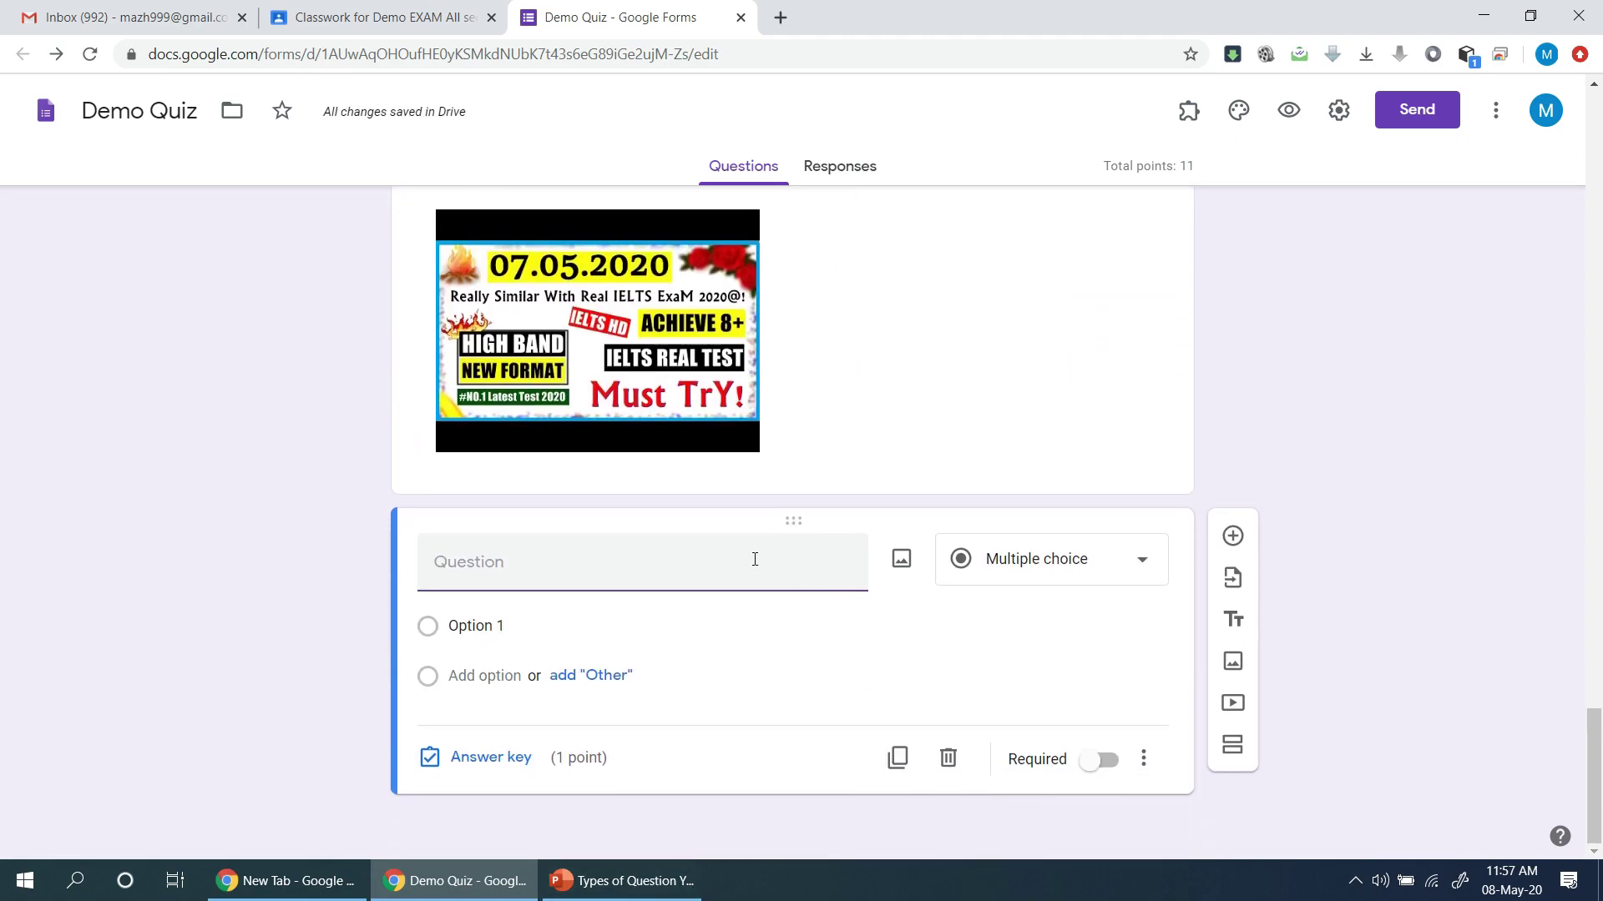
key(alt+Tab)
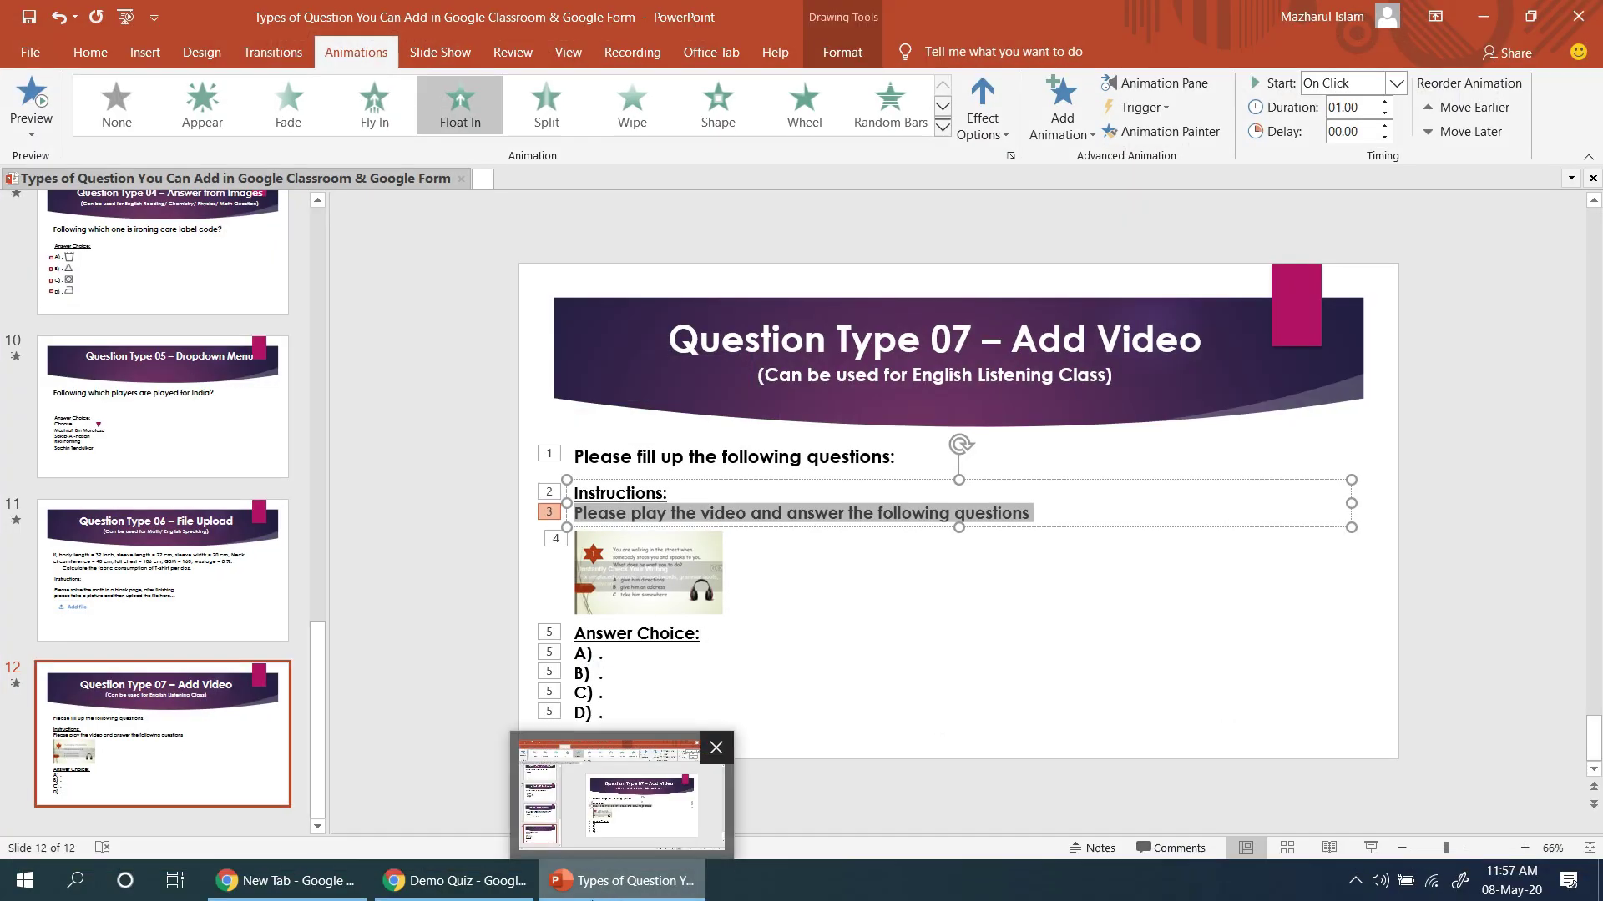
click(598, 887)
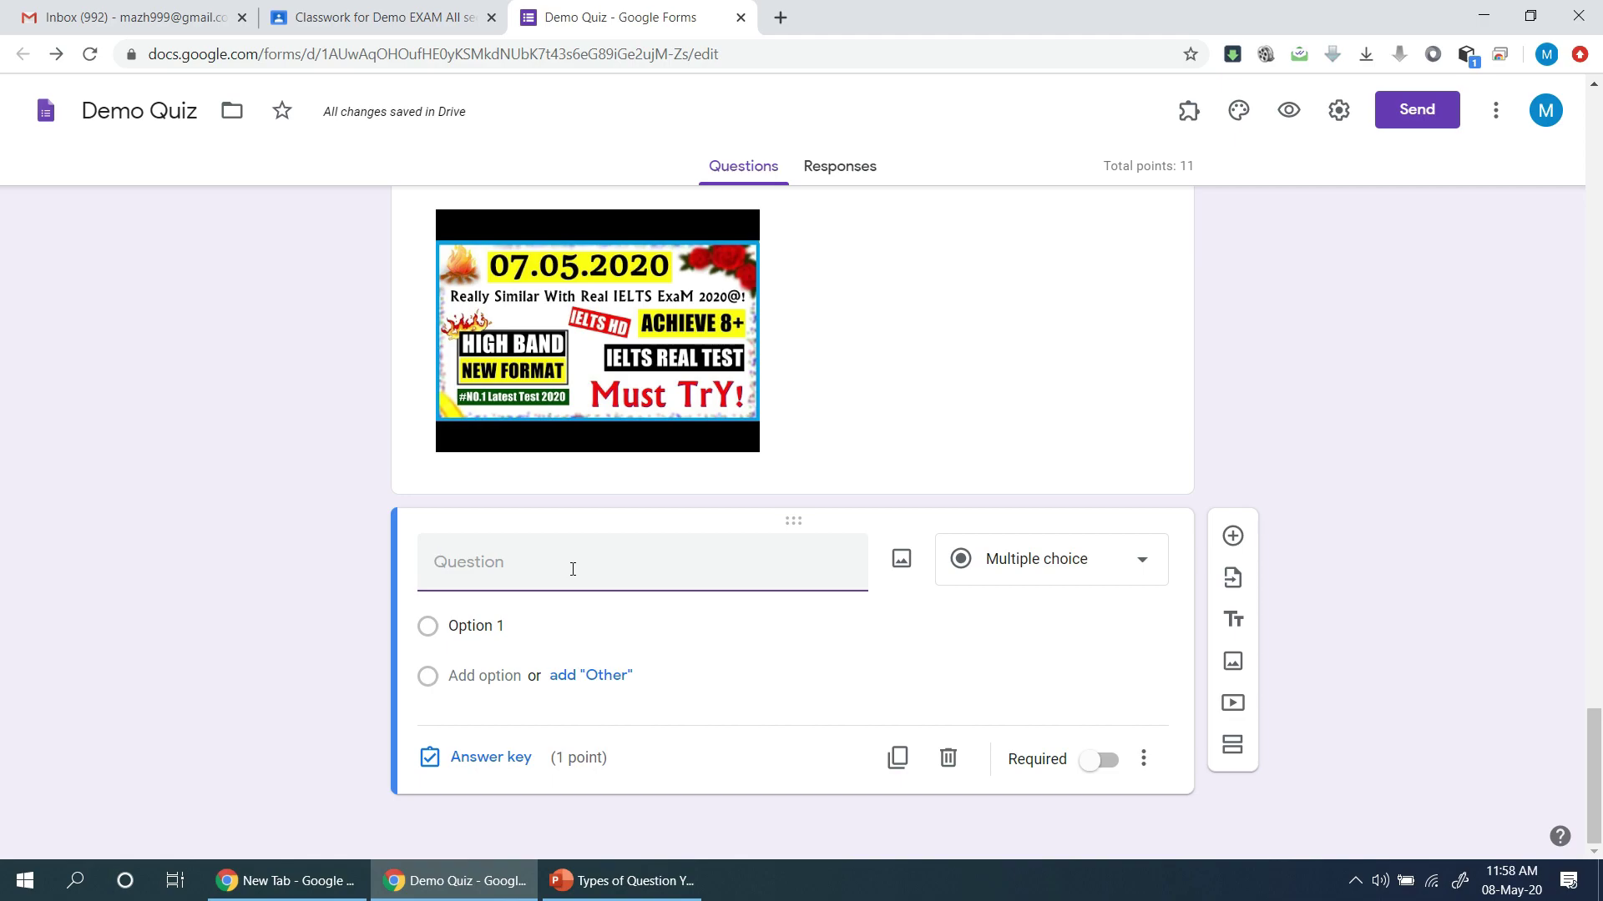
text(Answer choice)
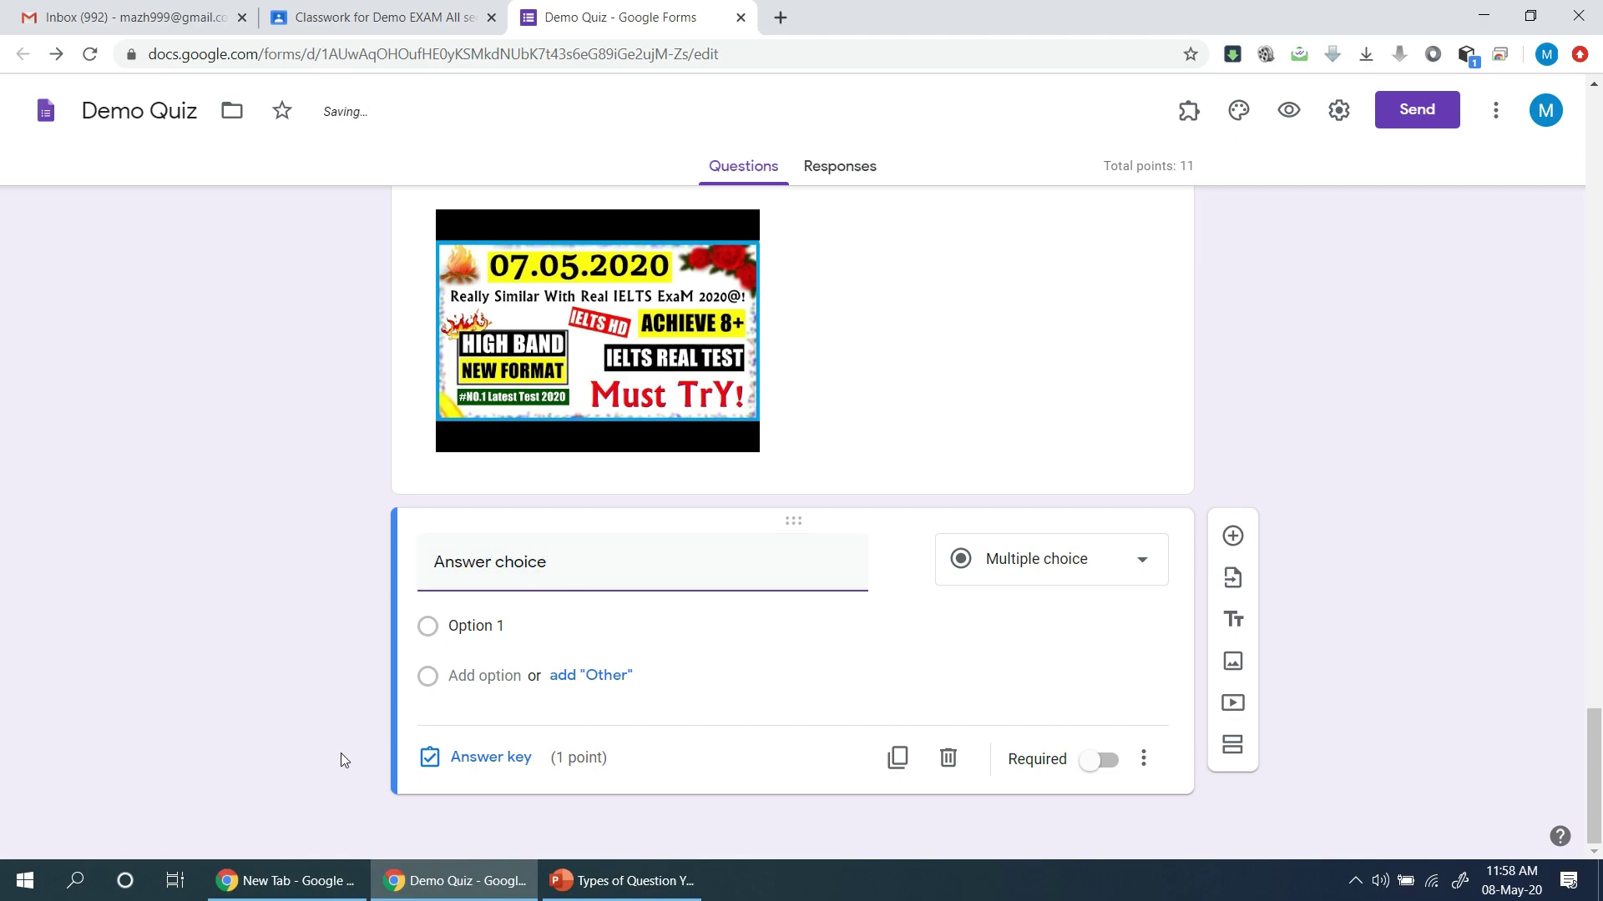
Fill in the answer options of the "Answer choice" question as A, B, C and D.
click(504, 625)
text(A)
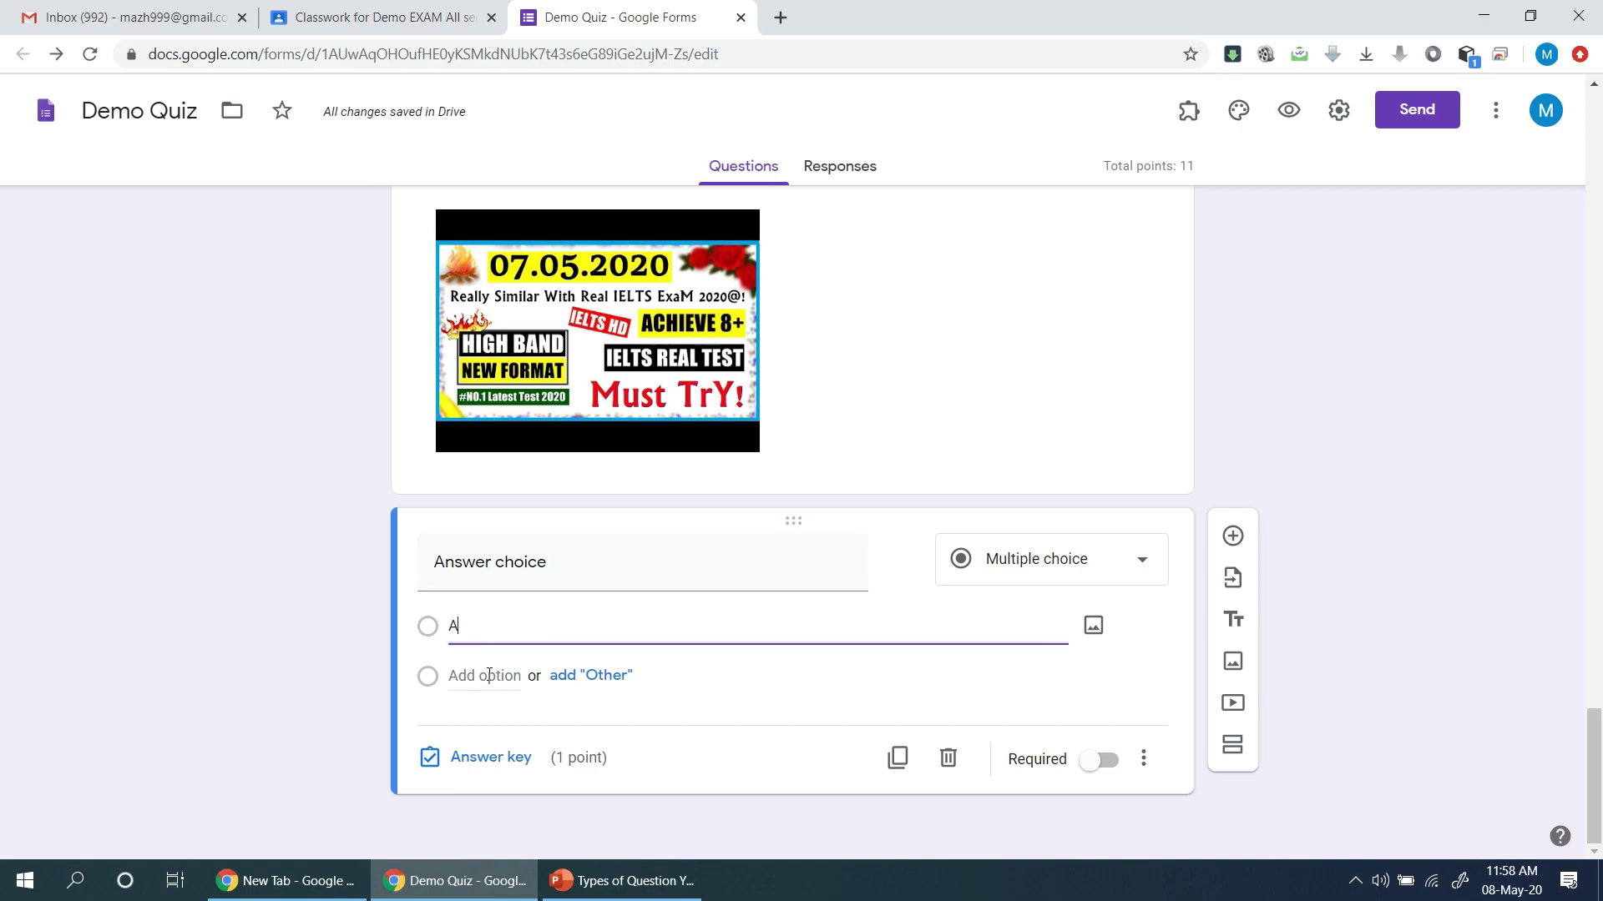
click(489, 677)
text(B)
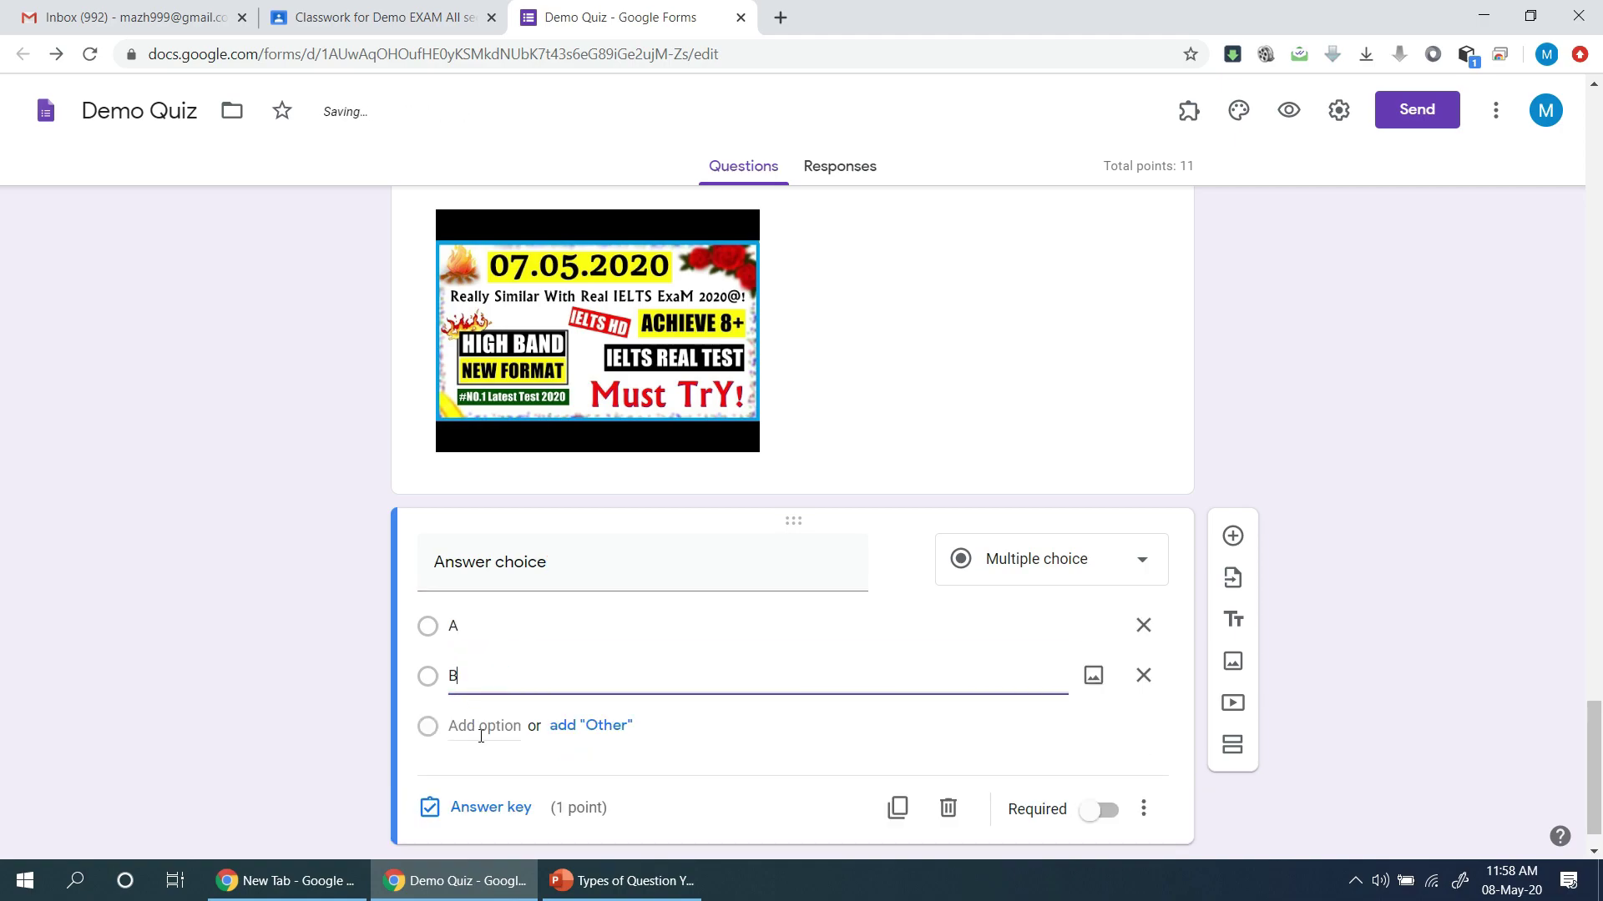
click(471, 726)
text(C)
click(470, 773)
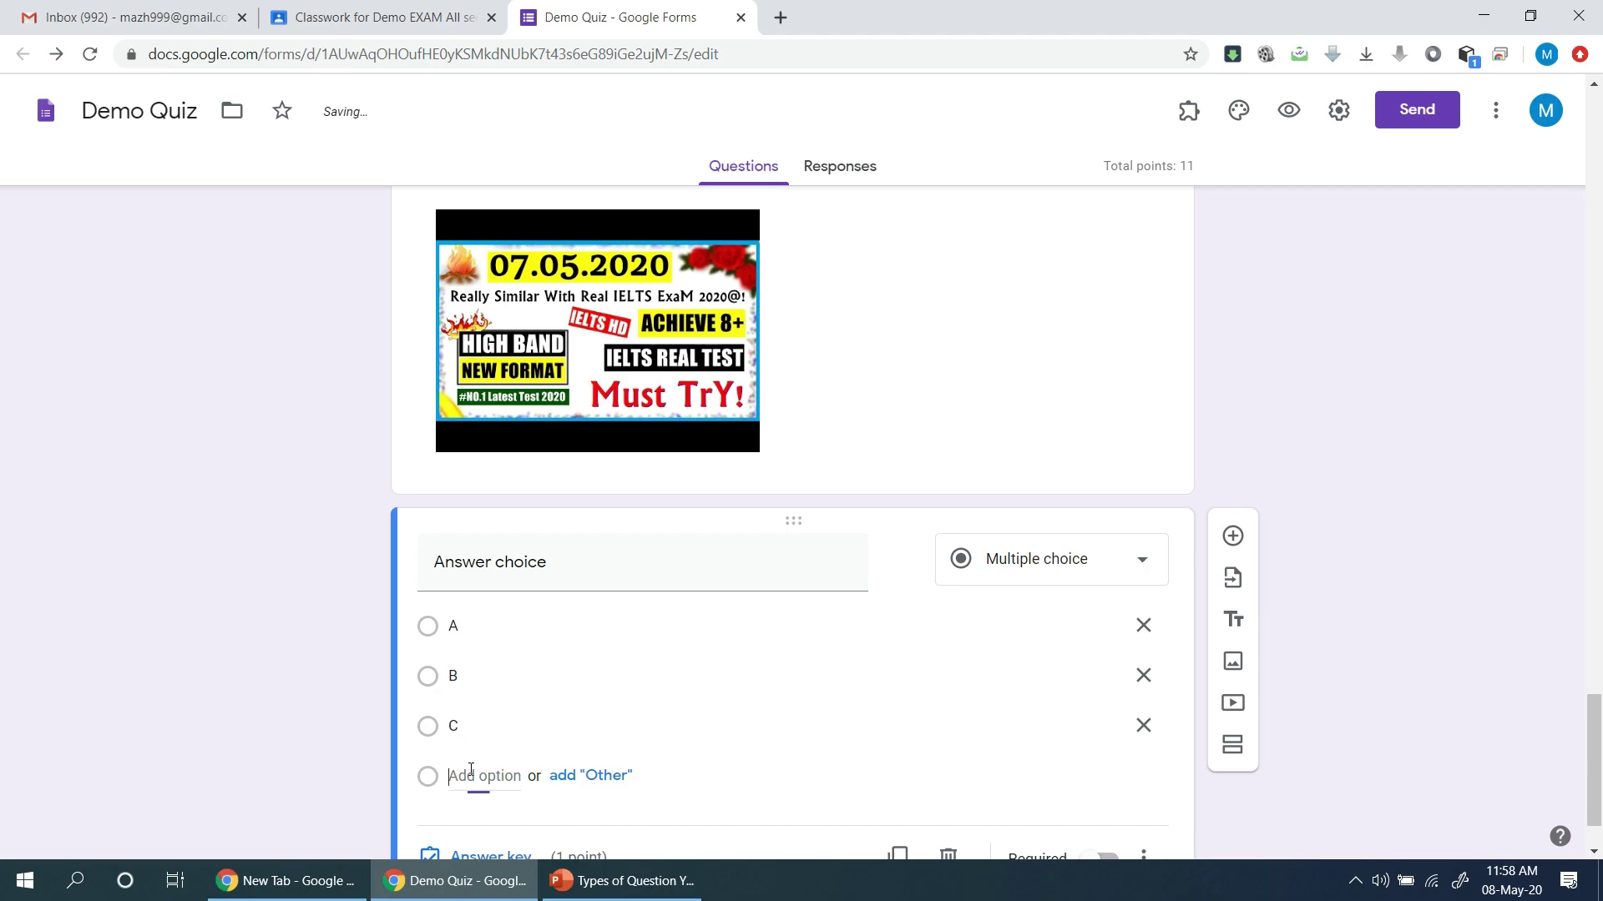
text(D)
scroll(1386, 595, down, 2)
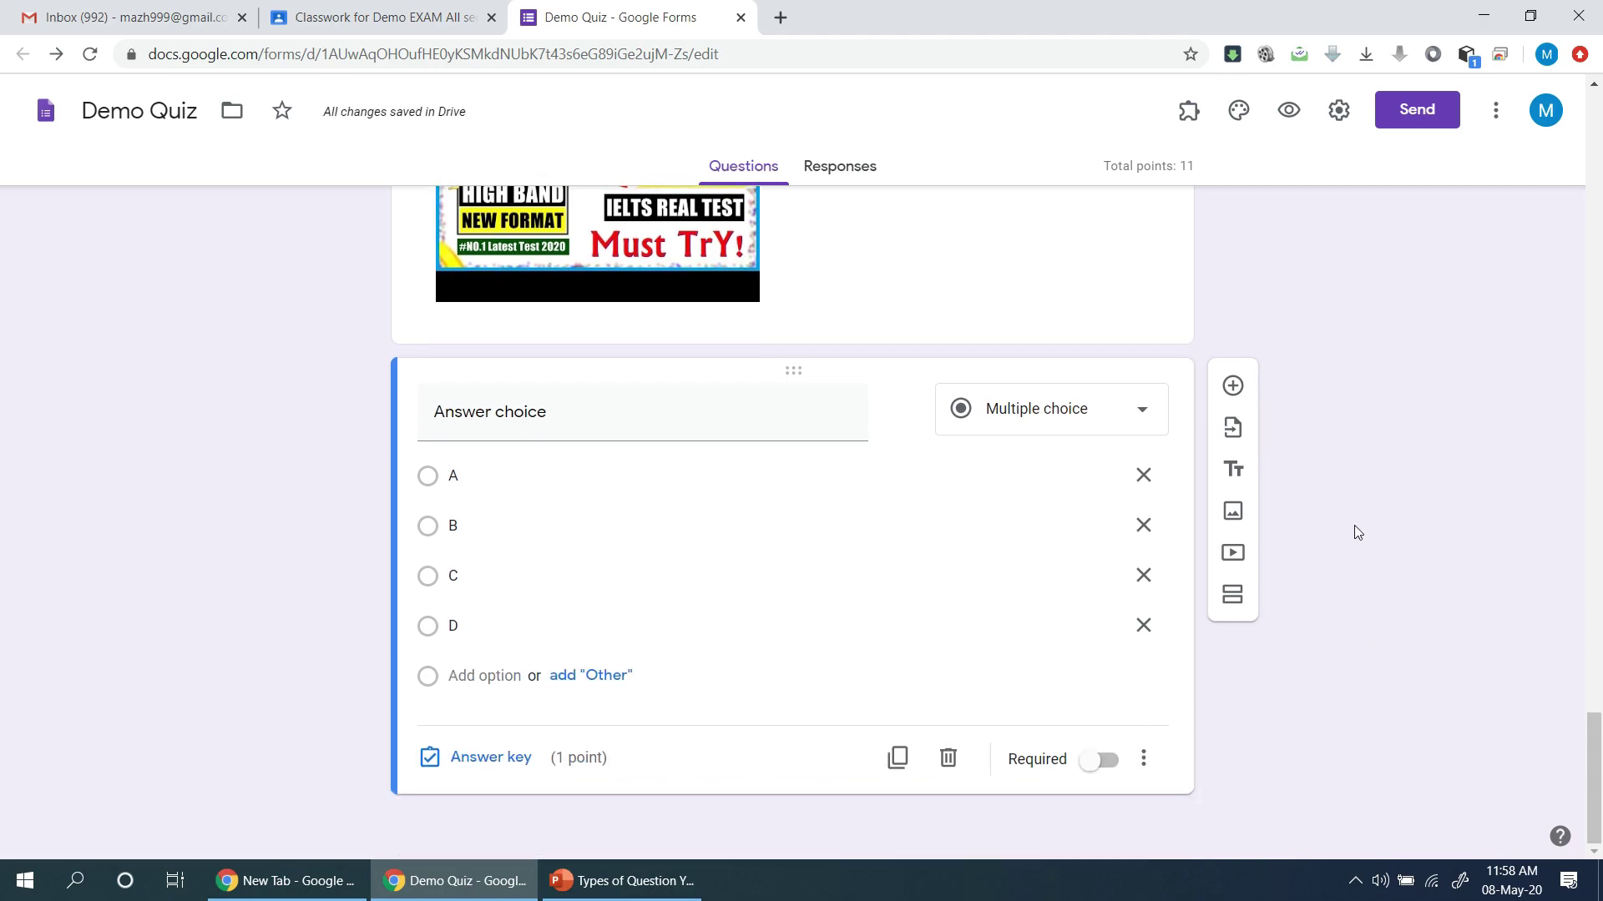
Review the quiz questions from the beginning of the form.
scroll(1369, 484, up, 7)
scroll(1456, 364, up, 20)
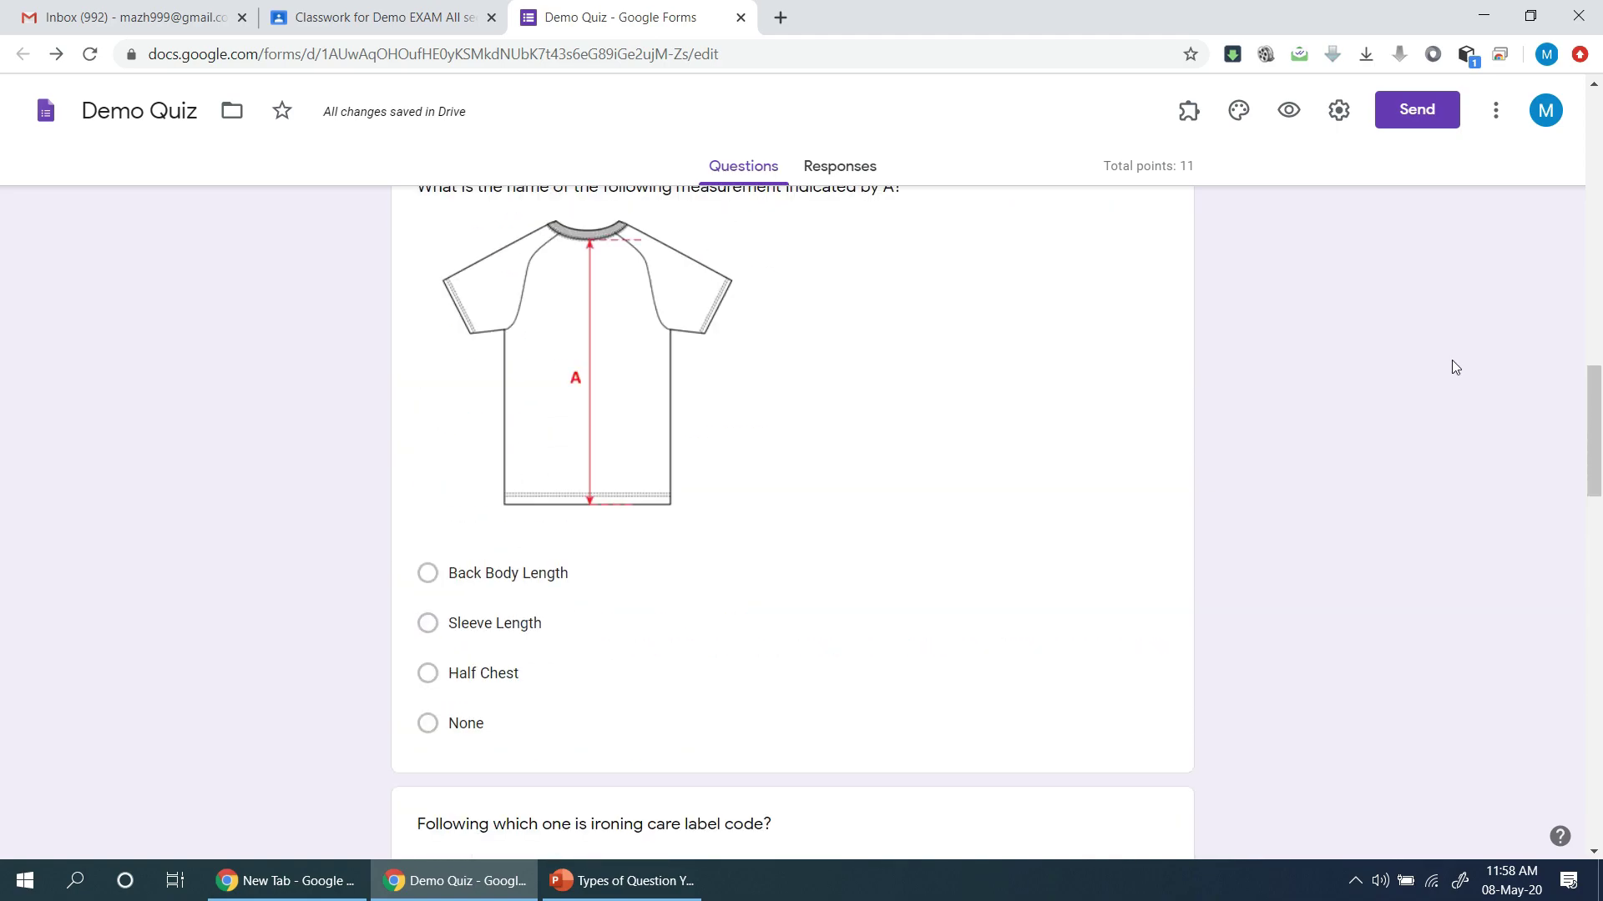
scroll(1453, 362, up, 5)
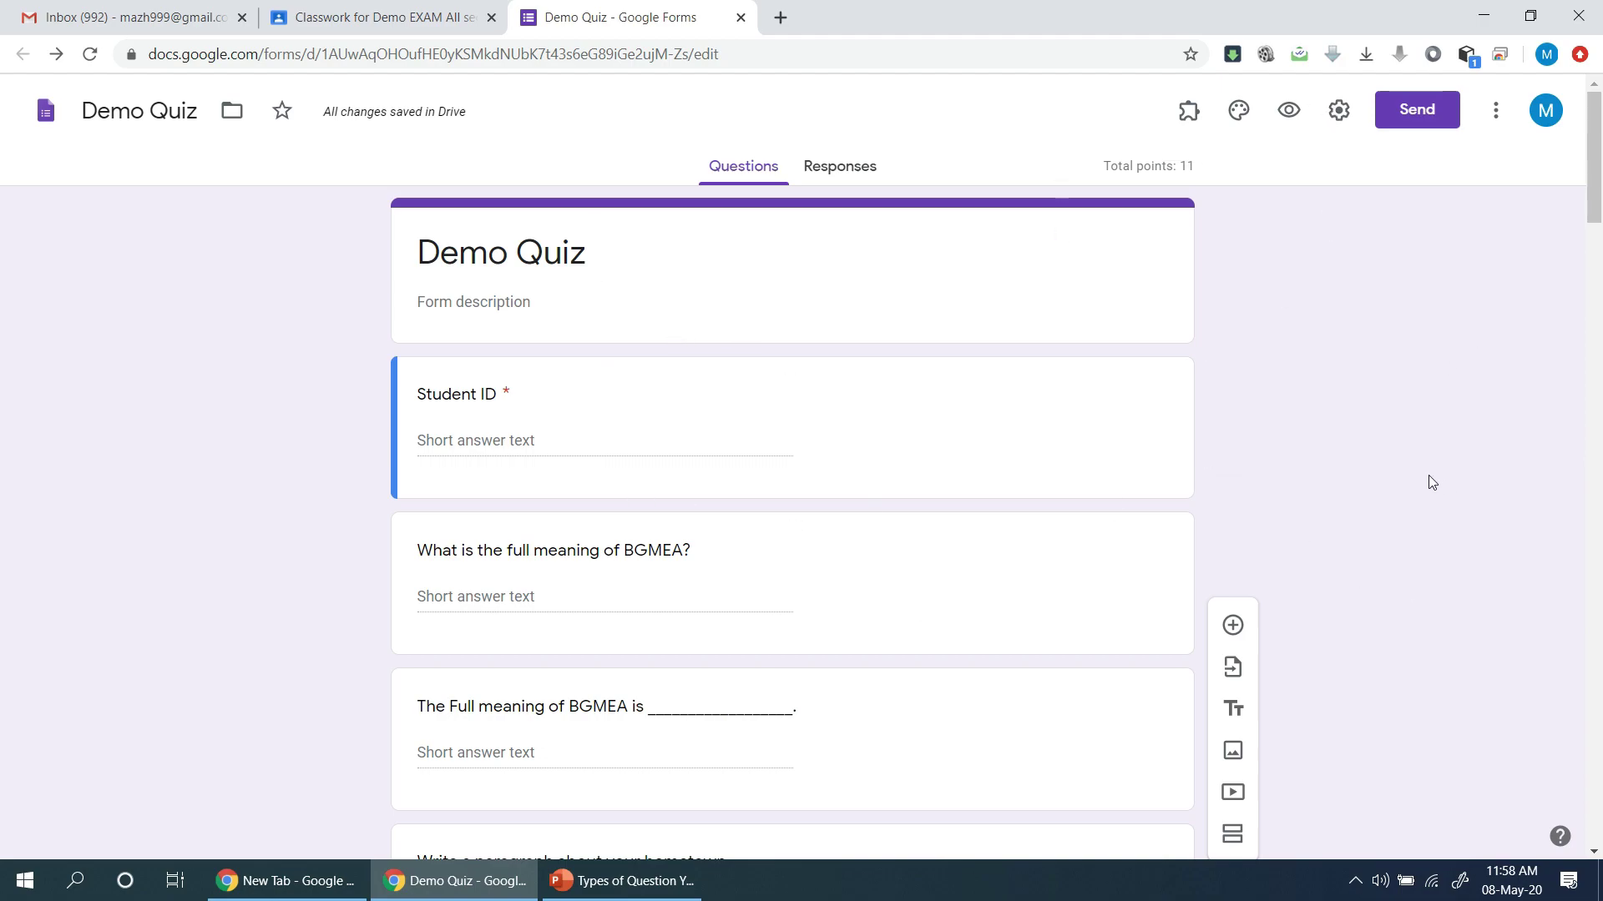
scroll(1381, 412, down, 4)
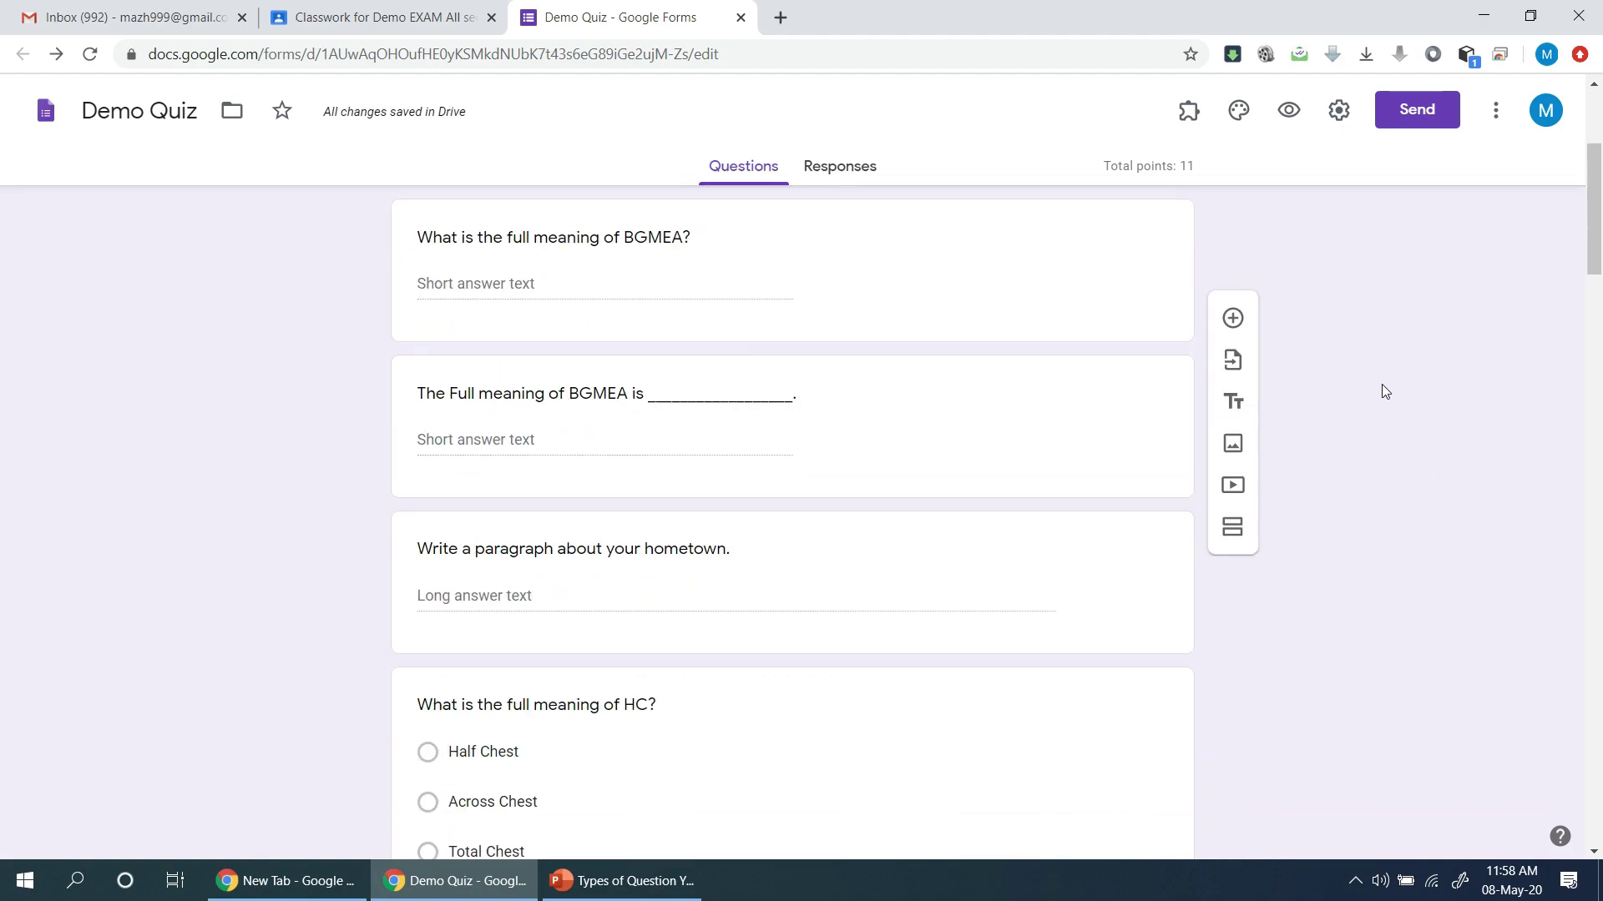